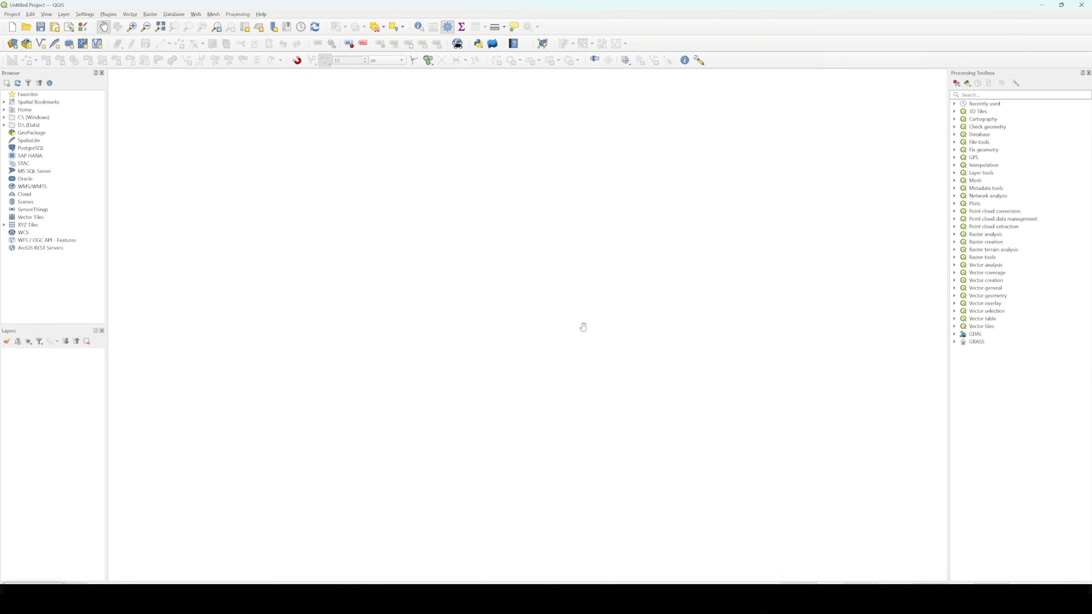
Switch to File Explorer to check the data folders in Praktikum SIL > Acara 7, and return to QGIS.
{"action": "mouse_move", "coordinate": [519, 600]}
{"action": "left_click", "coordinate": [519, 559]}
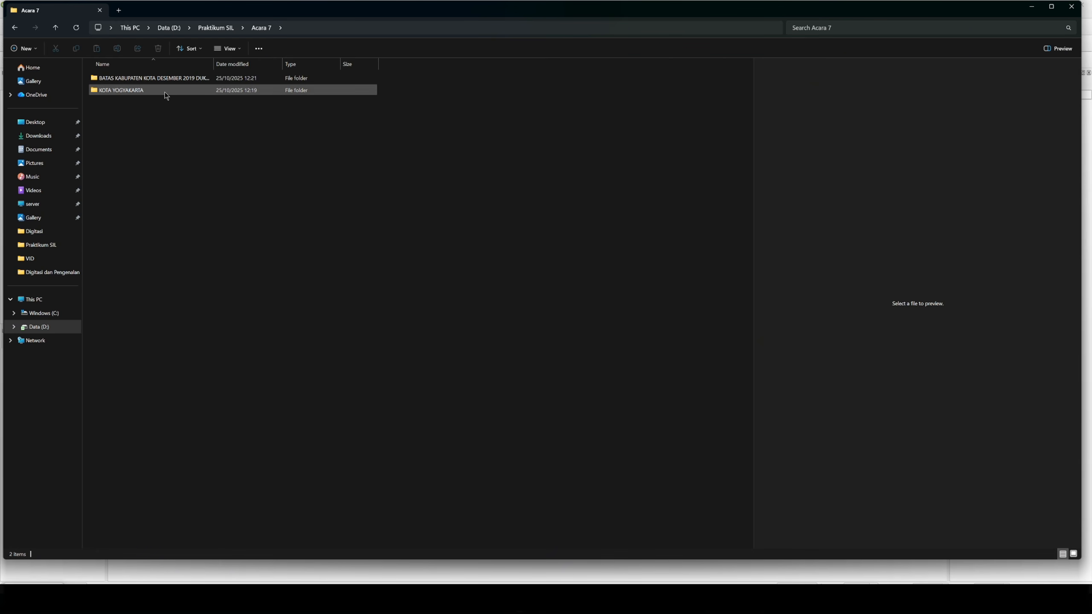
{"action": "left_click", "coordinate": [170, 81]}
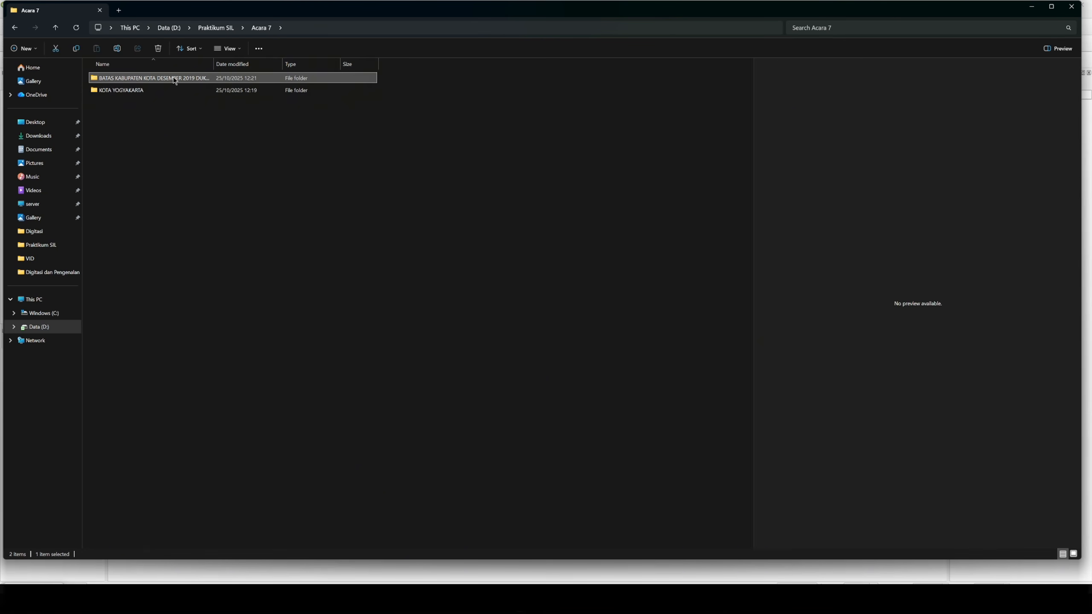
{"action": "left_click", "coordinate": [1031, 6]}
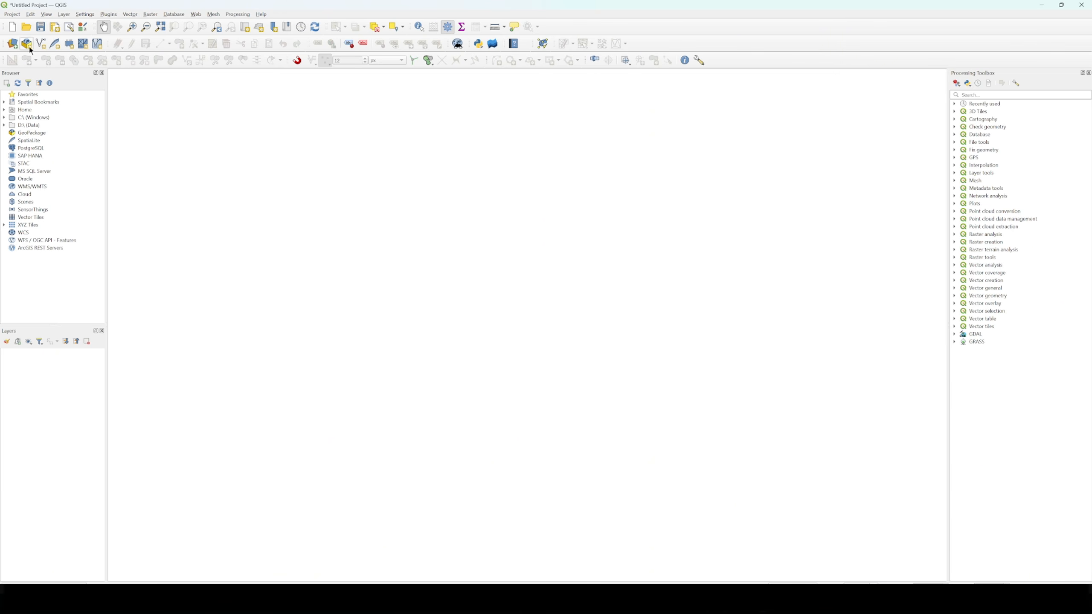
Start adding vector datasets and browse to the KOTA YOGYAKARTA folder inside Acara 7.
{"action": "left_click", "coordinate": [18, 47]}
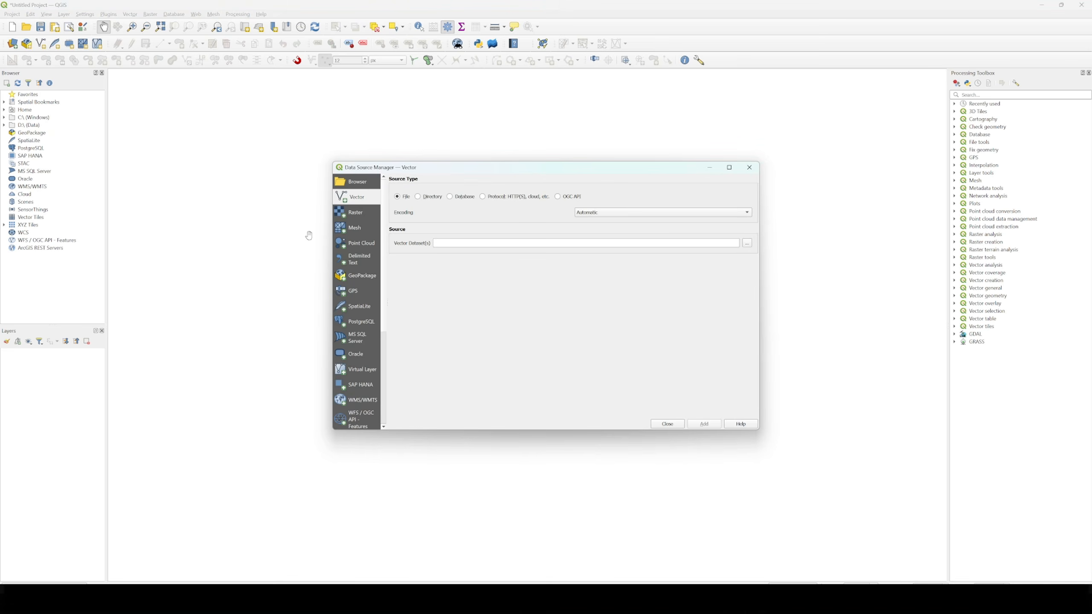
{"action": "left_click", "coordinate": [747, 244]}
{"action": "left_click", "coordinate": [168, 29]}
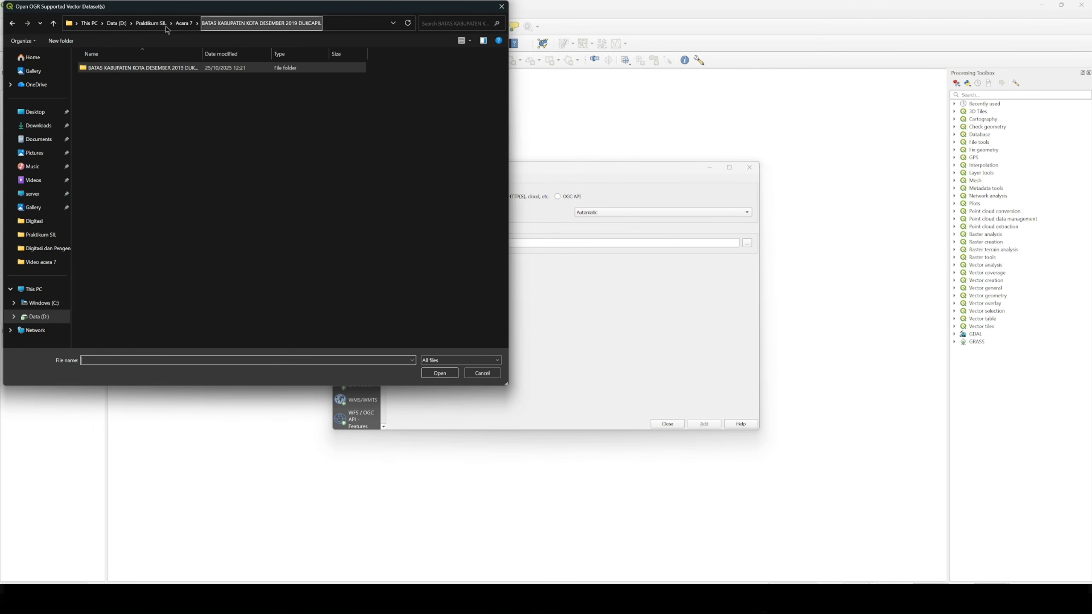
{"action": "left_click", "coordinate": [184, 23]}
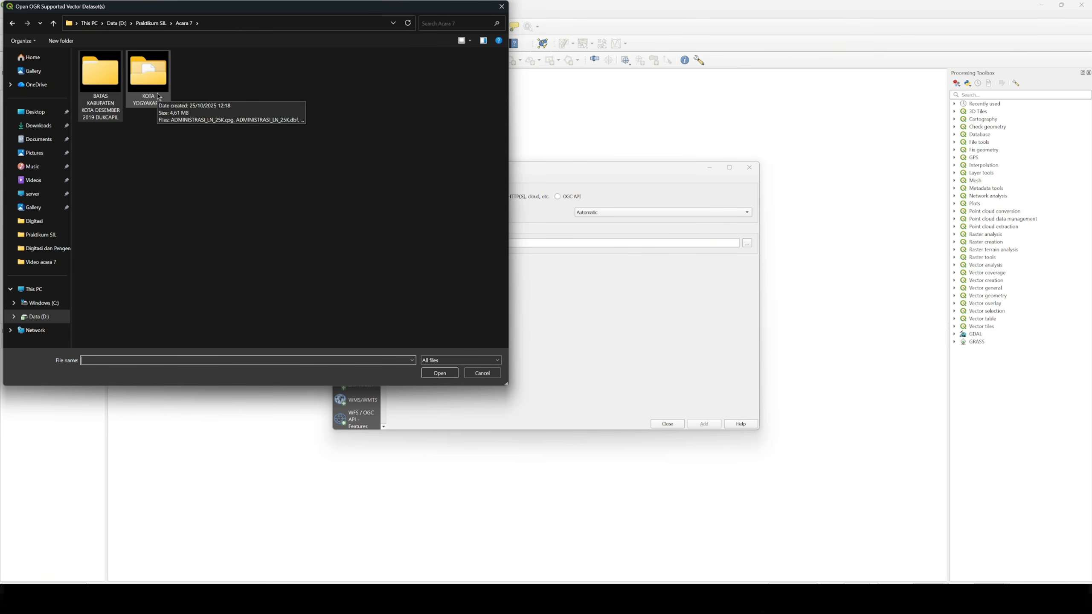
{"action": "double_click", "coordinate": [149, 78]}
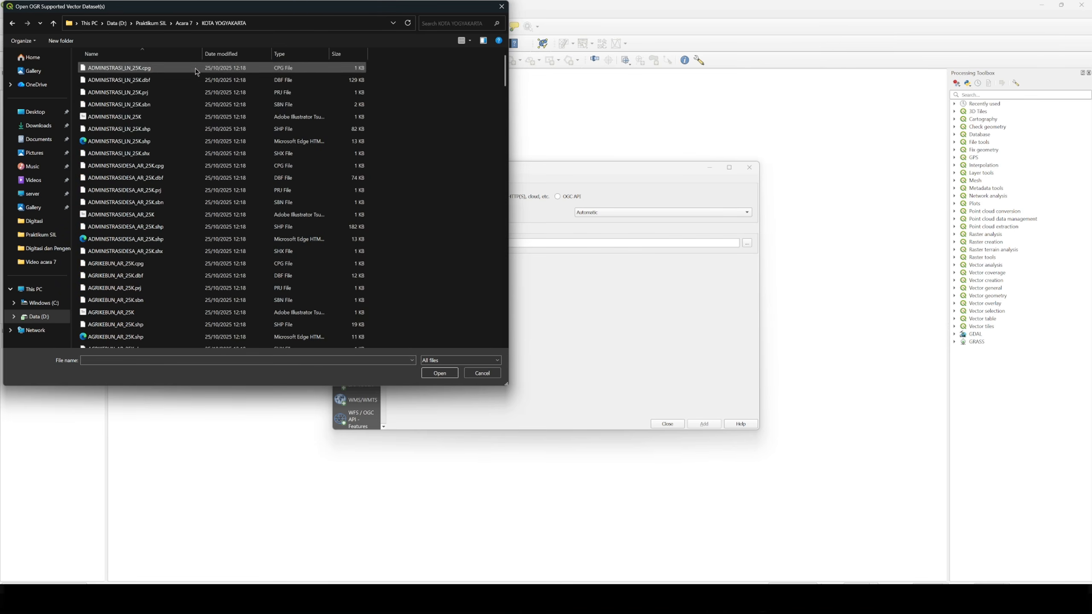
Add the shapefiles ADMINISTRASI_LN_25K.shp, ADMINISTRASIDESA_AR_25K.shp, JALAN_LN_25K.shp and SUNGAI_LN_25K.shp to the project.
{"action": "left_click", "coordinate": [184, 130]}
{"action": "scroll", "coordinate": [185, 133], "scroll_direction": "down", "scroll_amount": 3}
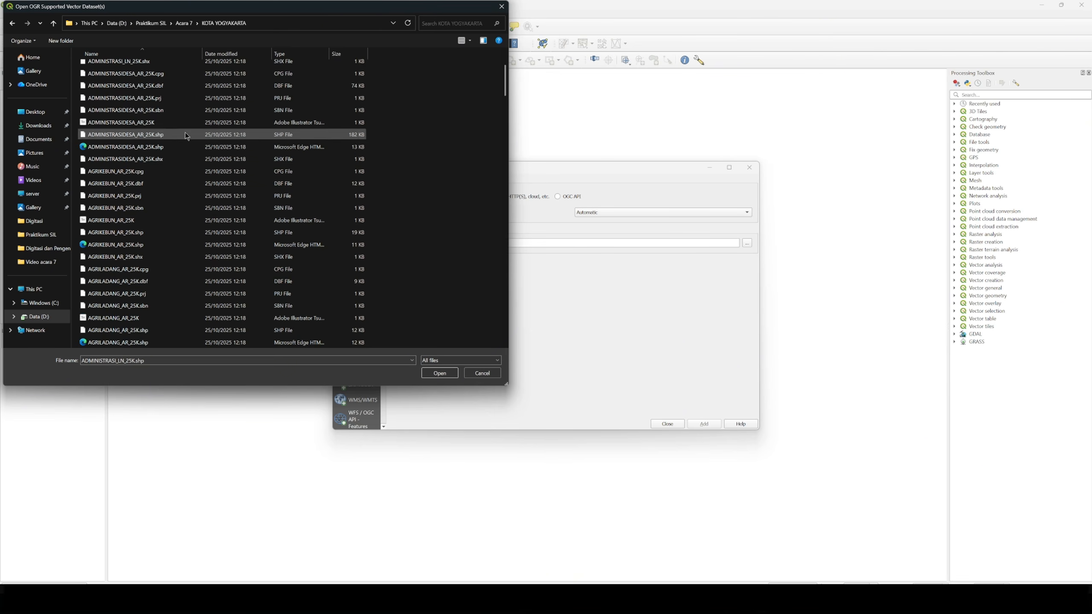
{"action": "left_click", "coordinate": [169, 136], "text": "ctrl"}
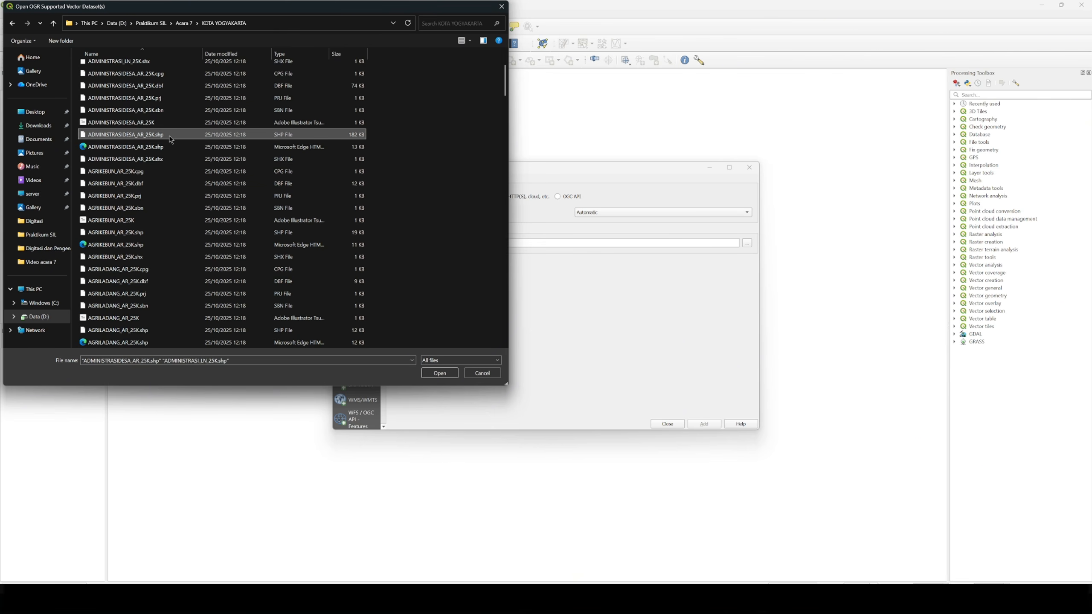
{"action": "scroll", "coordinate": [169, 136], "scroll_direction": "down", "scroll_amount": 10}
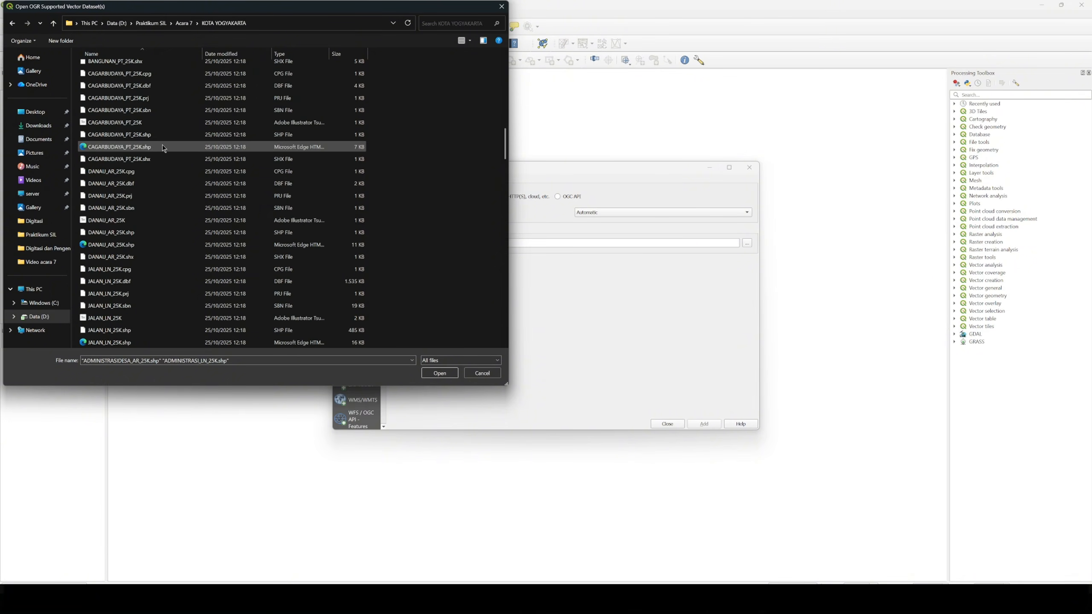
{"action": "scroll", "coordinate": [163, 148], "scroll_direction": "down", "scroll_amount": 10}
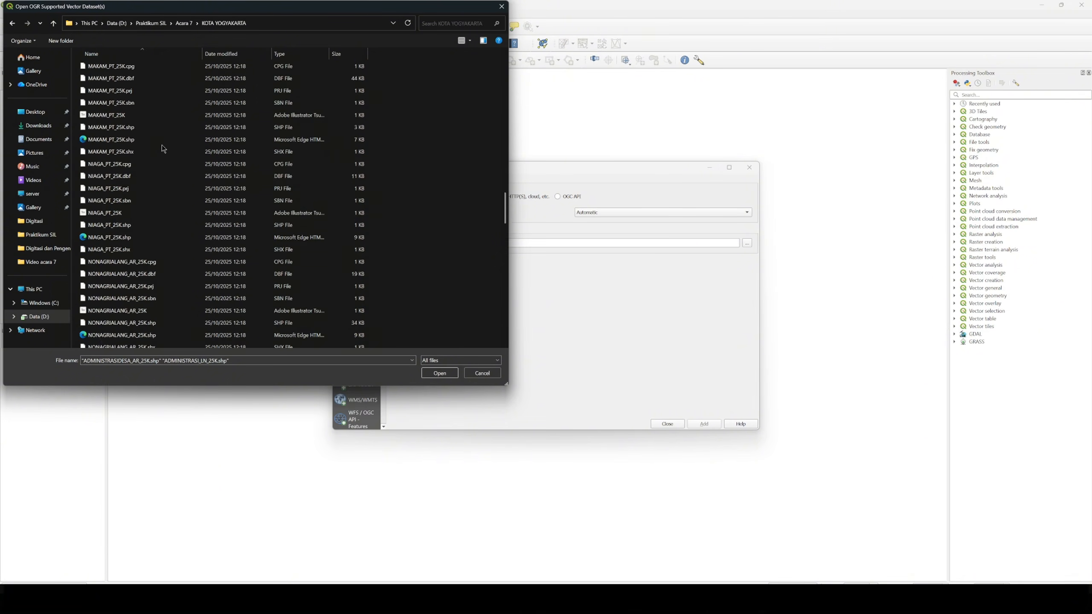
{"action": "scroll", "coordinate": [162, 142], "scroll_direction": "up", "scroll_amount": 9}
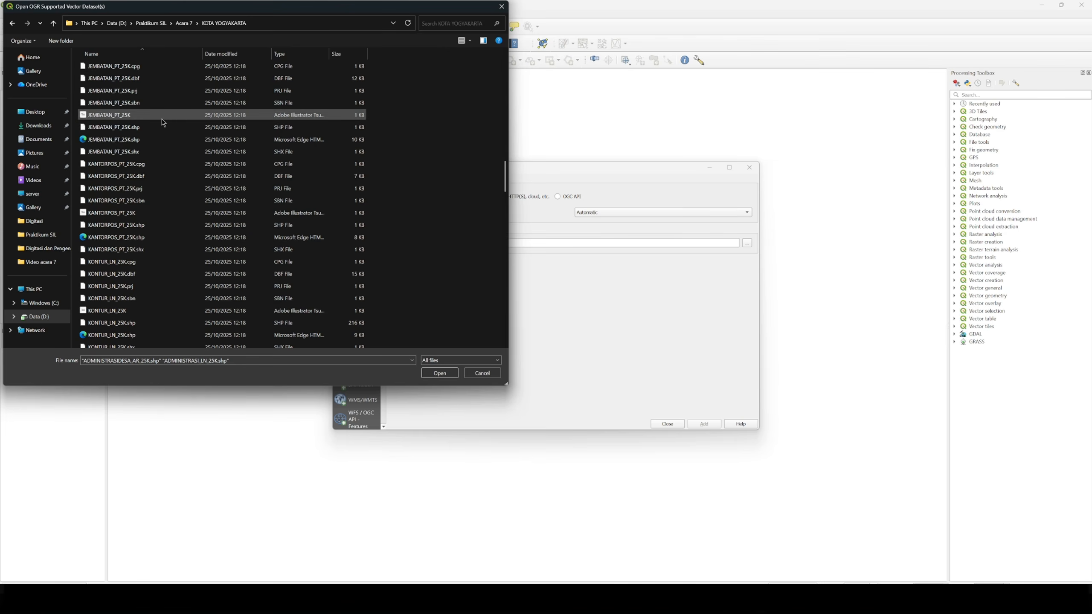
{"action": "scroll", "coordinate": [163, 142], "scroll_direction": "up", "scroll_amount": 5}
{"action": "left_click", "coordinate": [165, 224], "text": "ctrl"}
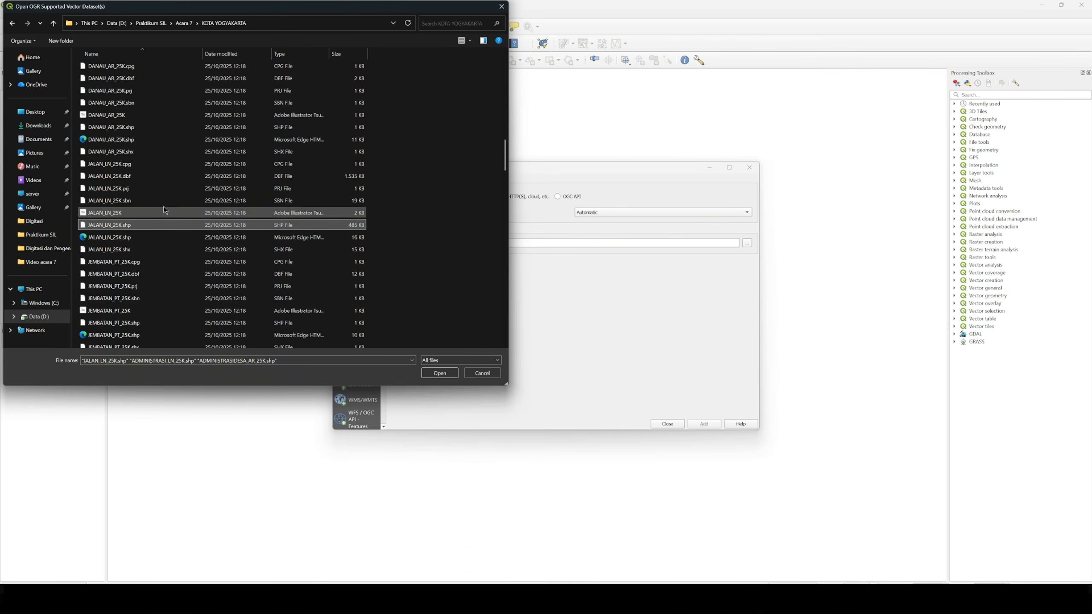
{"action": "scroll", "coordinate": [205, 196], "scroll_direction": "down", "scroll_amount": 15}
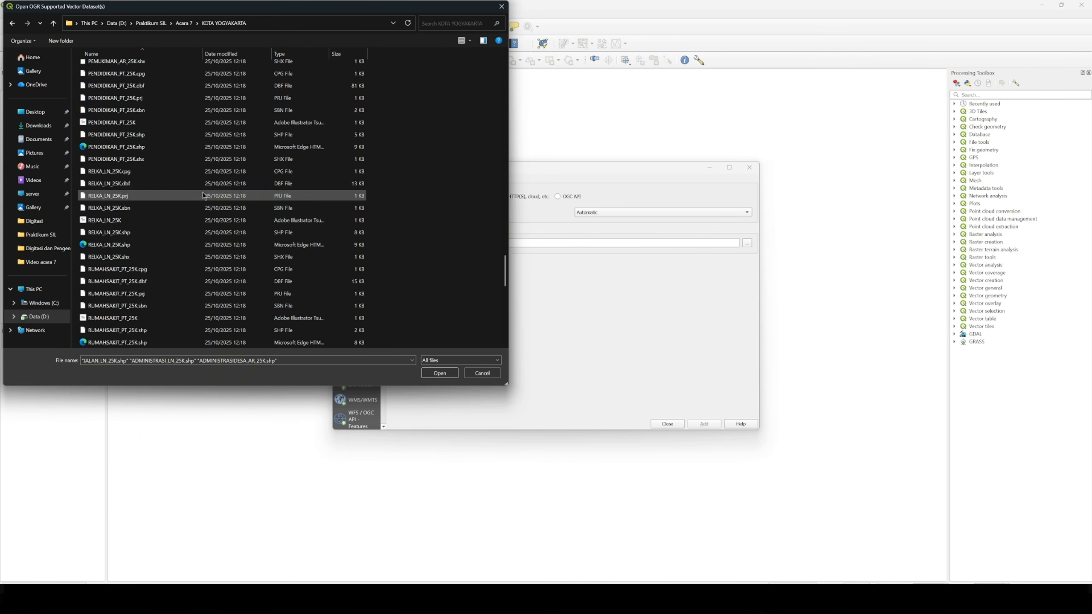
{"action": "scroll", "coordinate": [204, 196], "scroll_direction": "down", "scroll_amount": 10}
{"action": "scroll", "coordinate": [205, 196], "scroll_direction": "up", "scroll_amount": 4}
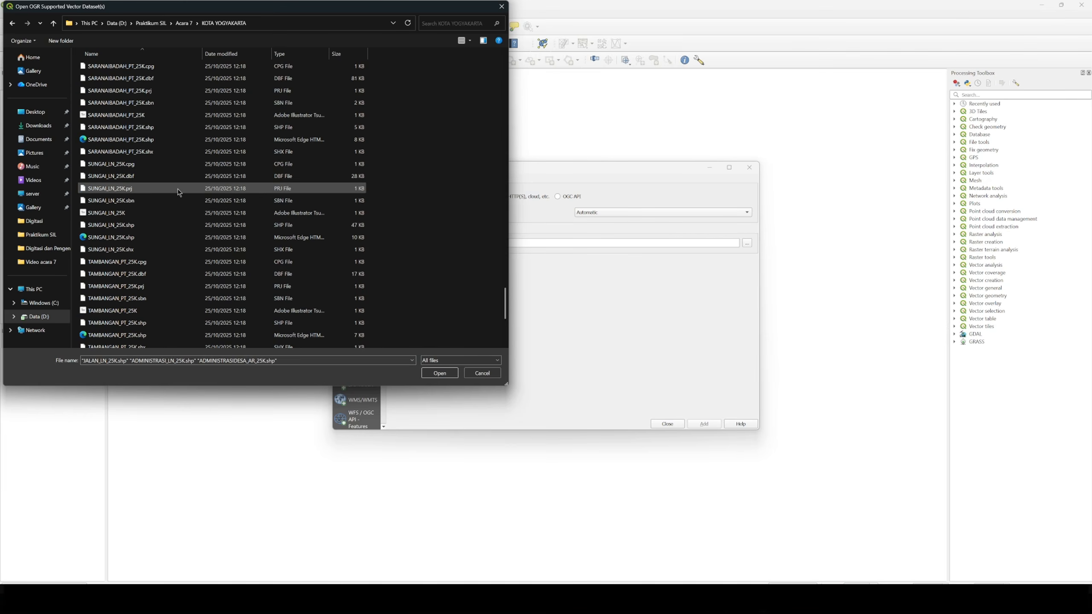
{"action": "left_click", "coordinate": [139, 227], "text": "ctrl"}
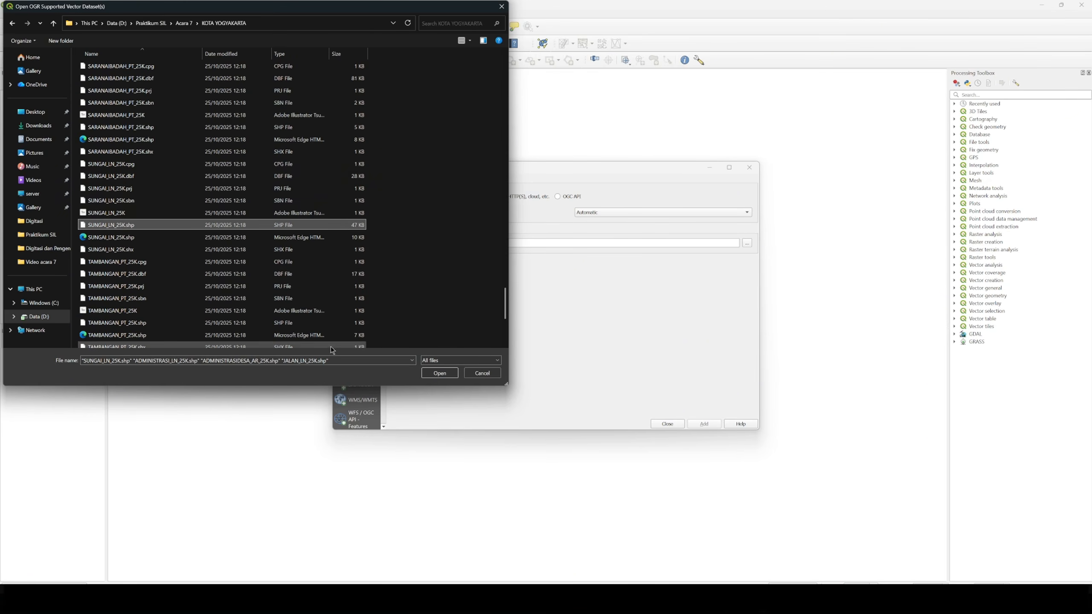
{"action": "left_click", "coordinate": [449, 376]}
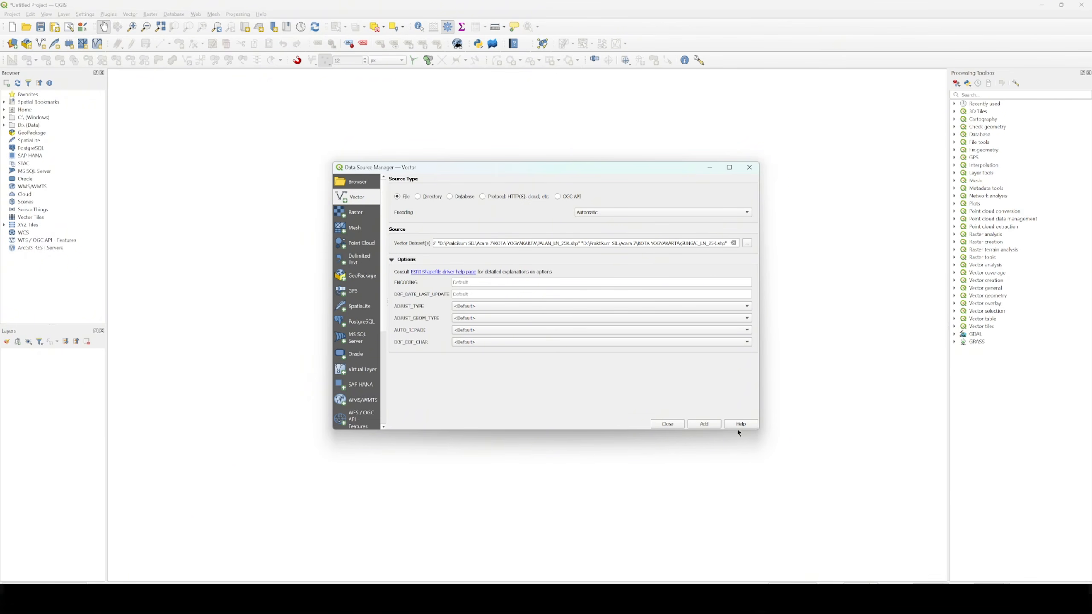
{"action": "left_click", "coordinate": [712, 425]}
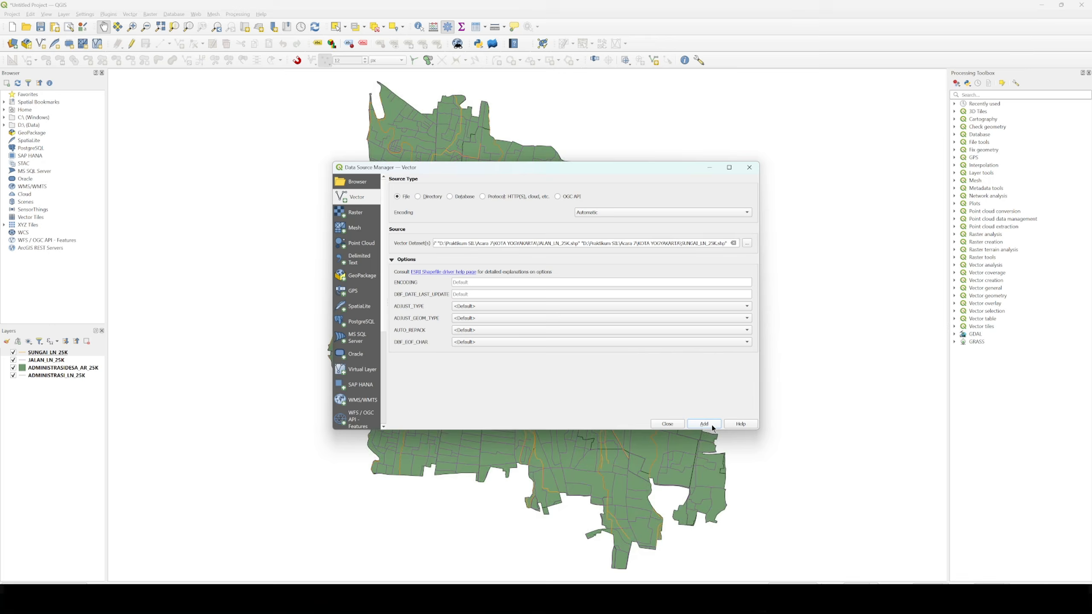
{"action": "left_click", "coordinate": [670, 426]}
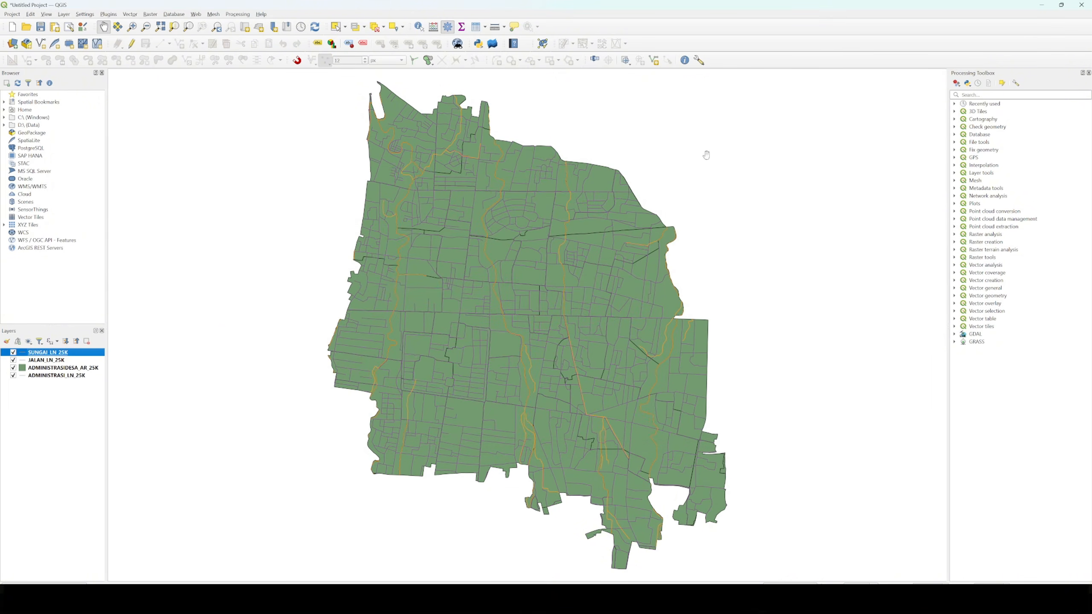
Add the BATAS KABUPATEN KOTA DESEMBER 2019 DUKCAPIL.shp shapefile from its nested folder in Acara 7 as a vector layer.
{"action": "left_click", "coordinate": [12, 47]}
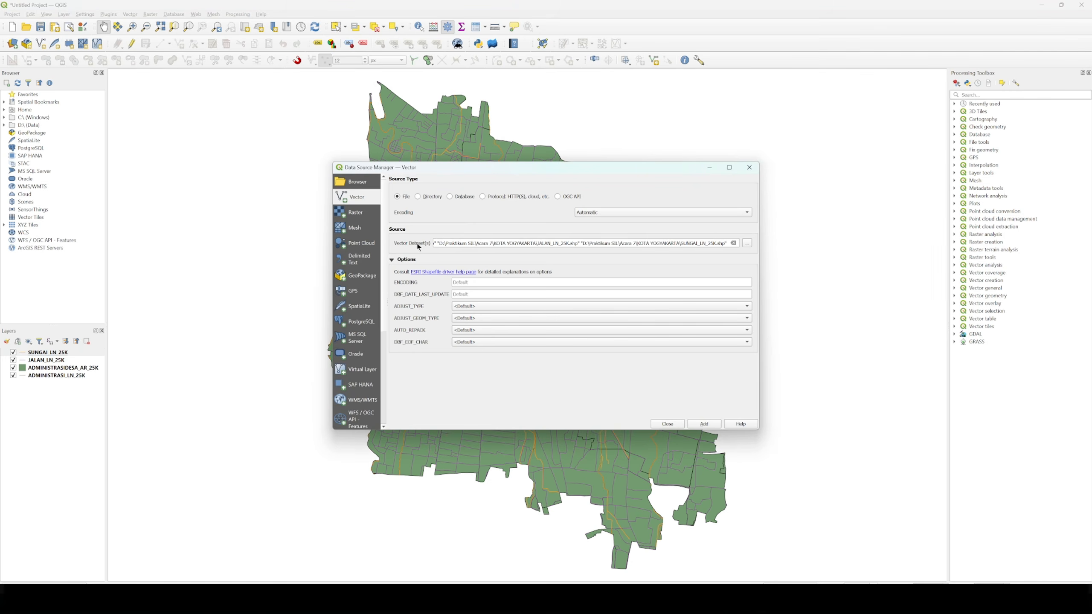
{"action": "left_click", "coordinate": [733, 244]}
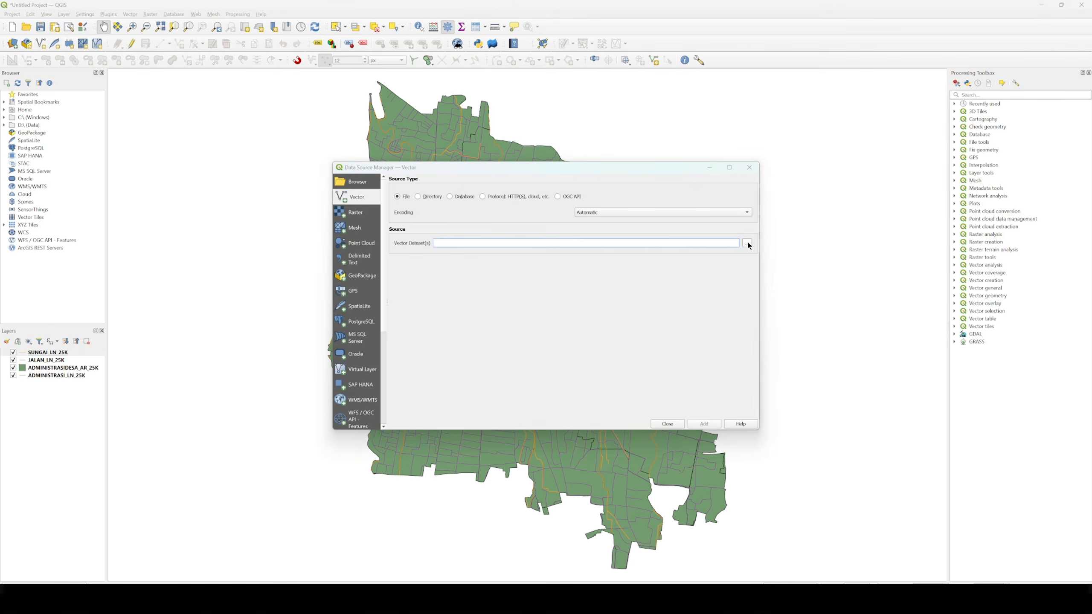
{"action": "left_click", "coordinate": [747, 243]}
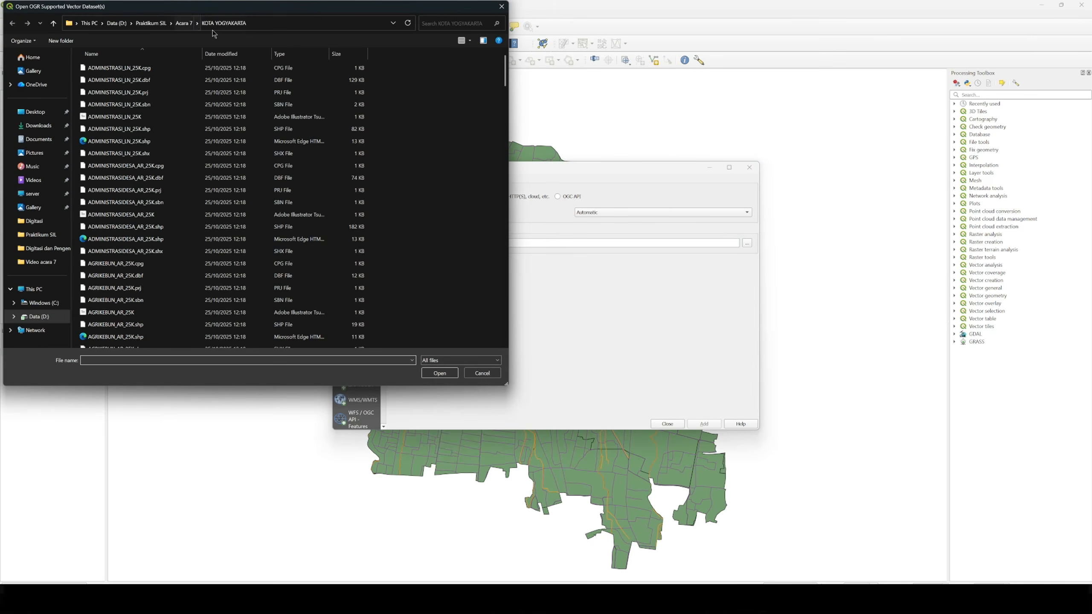
{"action": "left_click", "coordinate": [184, 23]}
{"action": "double_click", "coordinate": [99, 84]}
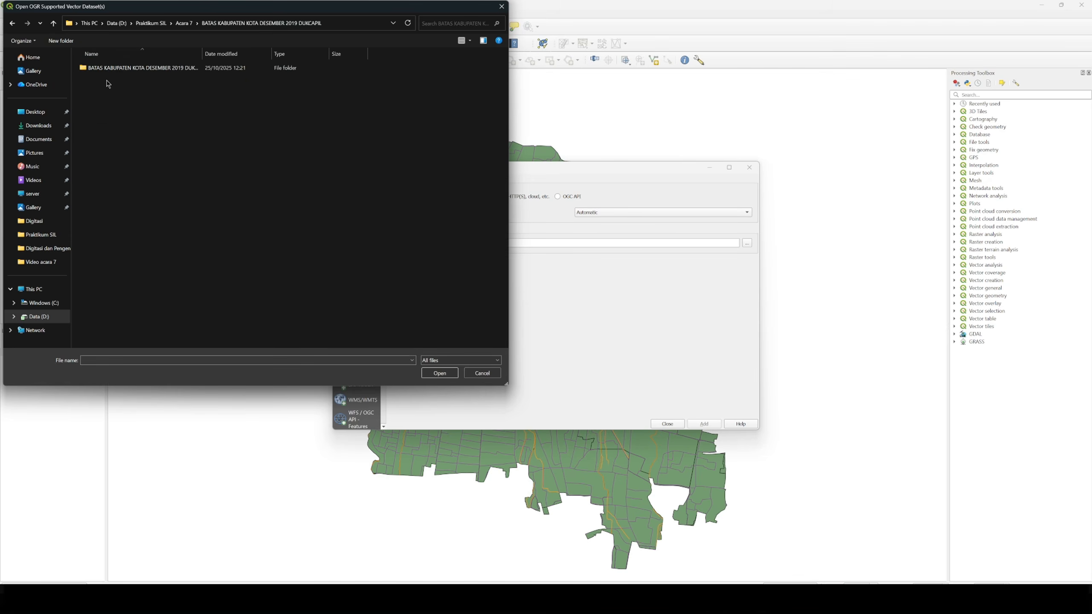
{"action": "double_click", "coordinate": [151, 68]}
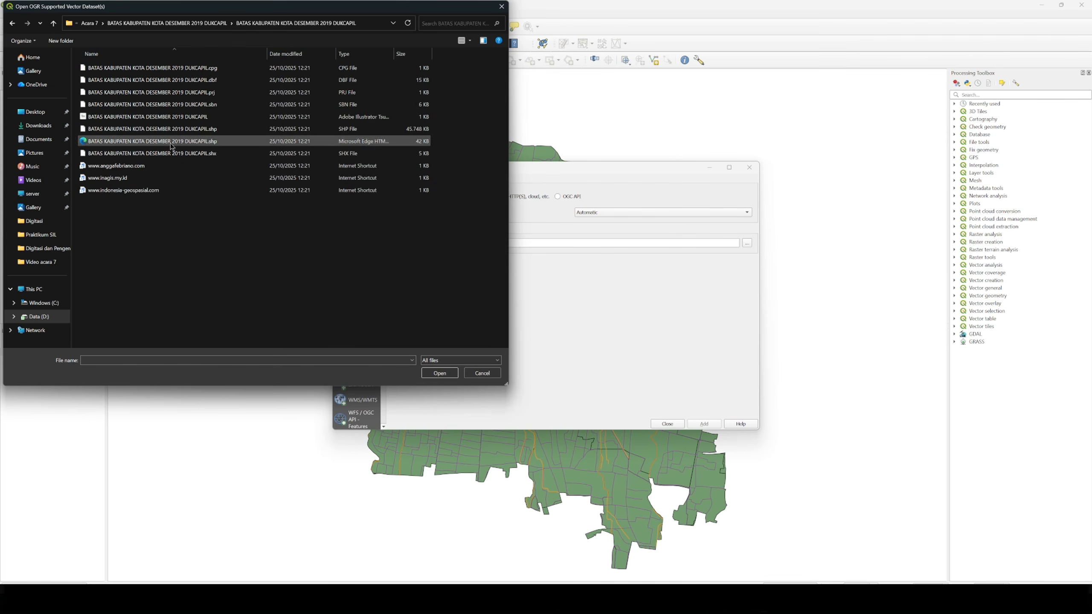
{"action": "left_click", "coordinate": [188, 130]}
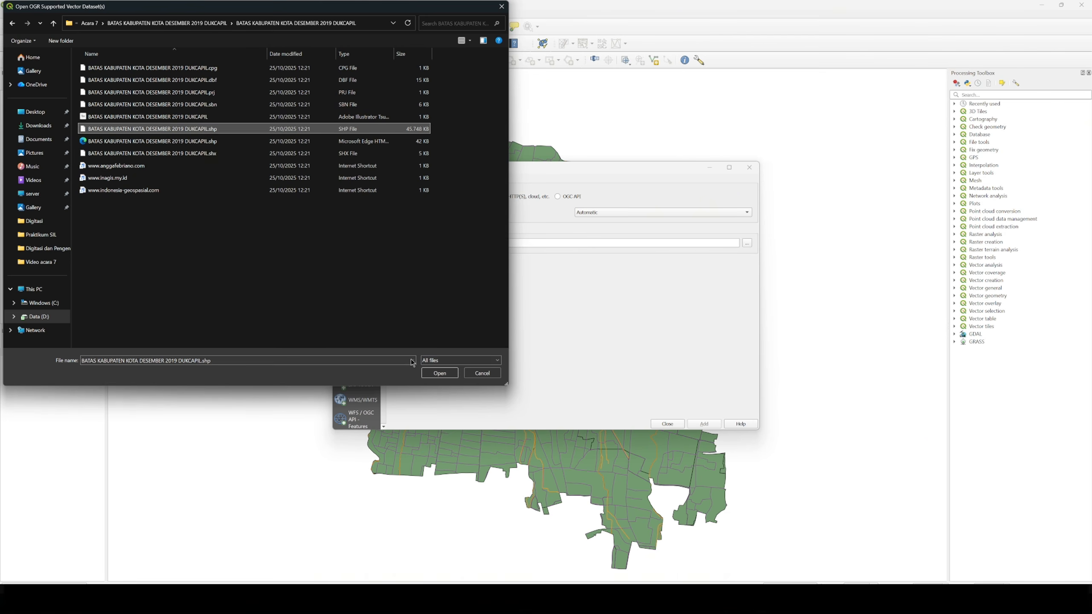
{"action": "left_click", "coordinate": [439, 372]}
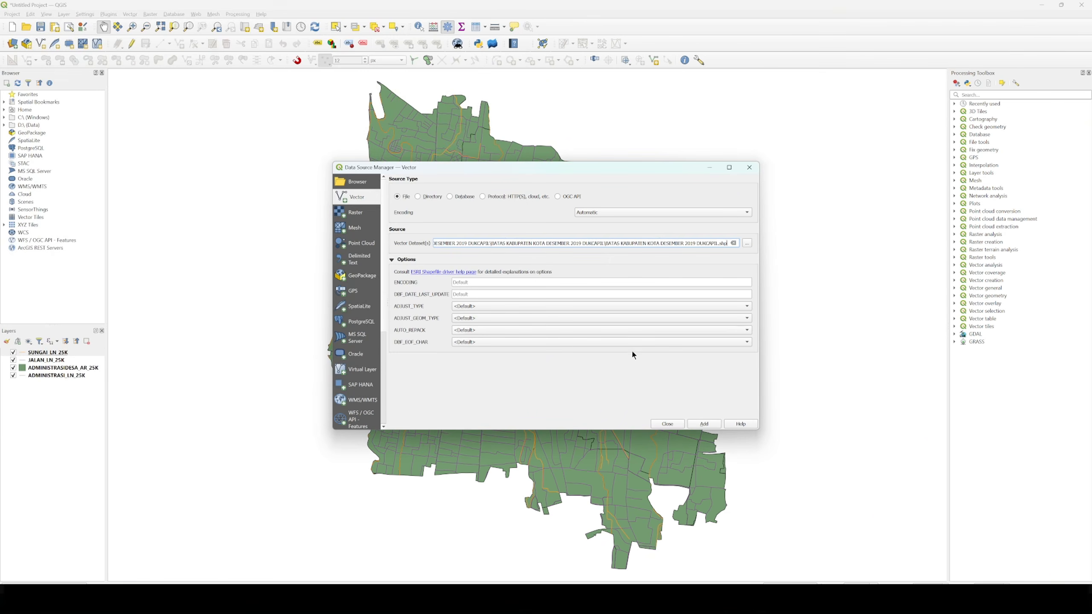
{"action": "left_click", "coordinate": [700, 425]}
{"action": "left_click", "coordinate": [667, 424]}
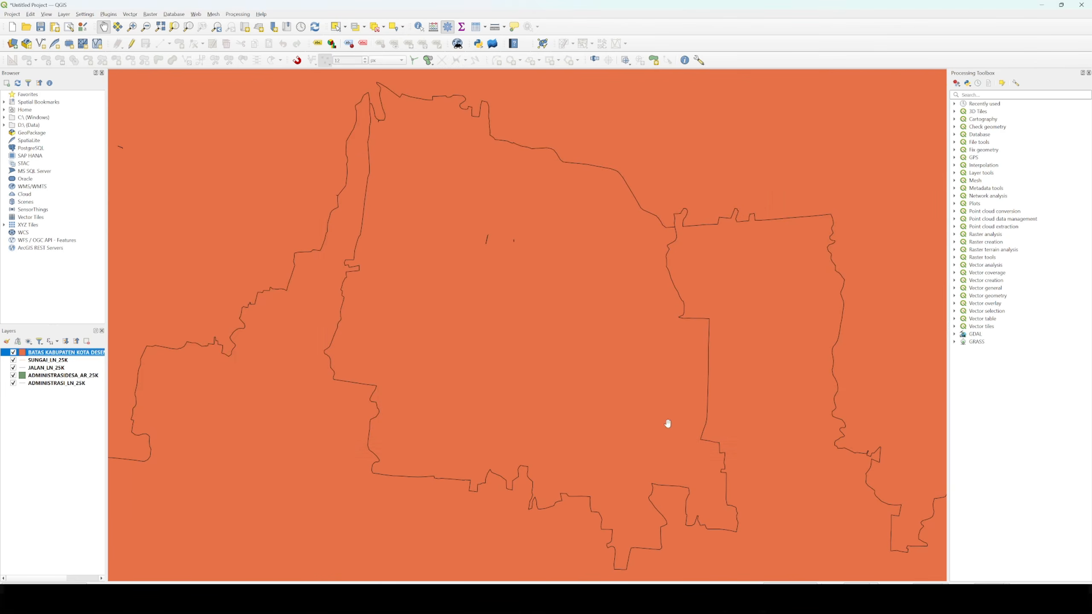
Order the layers from top down as SUNGAI_LN_25K, ADMINISTRASI_LN_25K, JALAN_LN_25K, BATAS KABUPATEN KOTA DESEMBER 2019 DUKCAPIL, ADMINISTRASIDESA_AR_25K.
{"action": "left_click", "coordinate": [43, 383]}
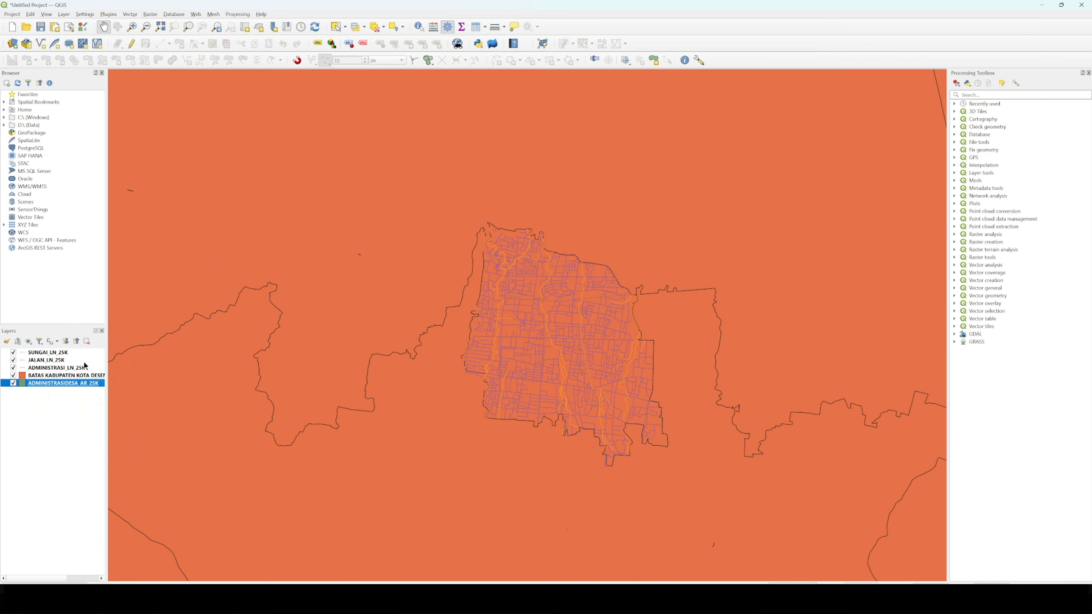
{"action": "left_click_drag", "start_coordinate": [54, 367], "coordinate": [54, 361]}
{"action": "left_click", "coordinate": [53, 360]}
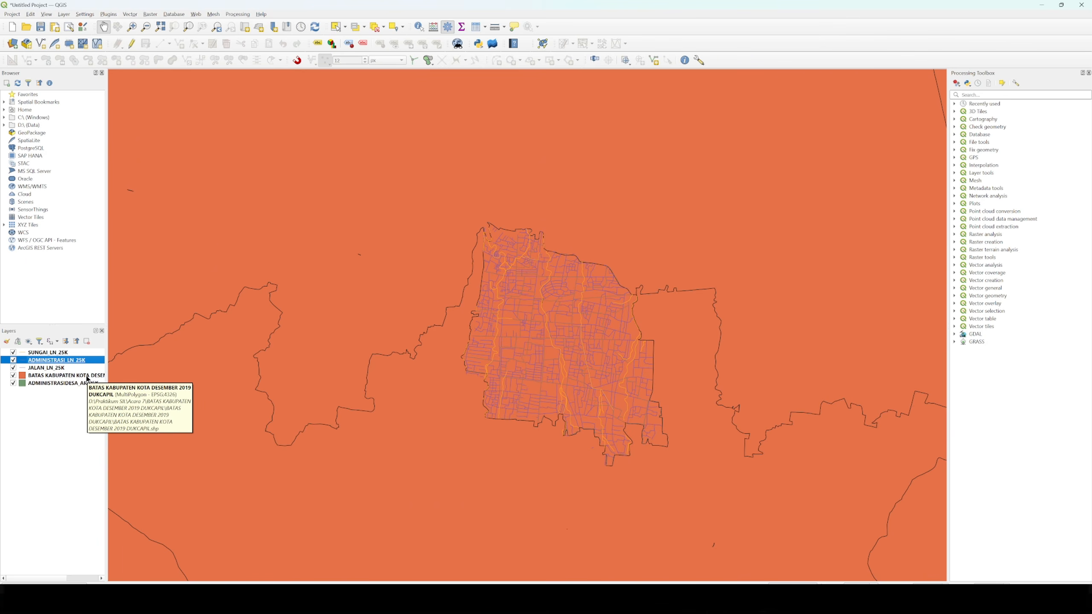
Set the stroke style of the ADMINISTRASI_LN_25K layer's simple line to Dash Dot Dot Line.
{"action": "right_click", "coordinate": [35, 361]}
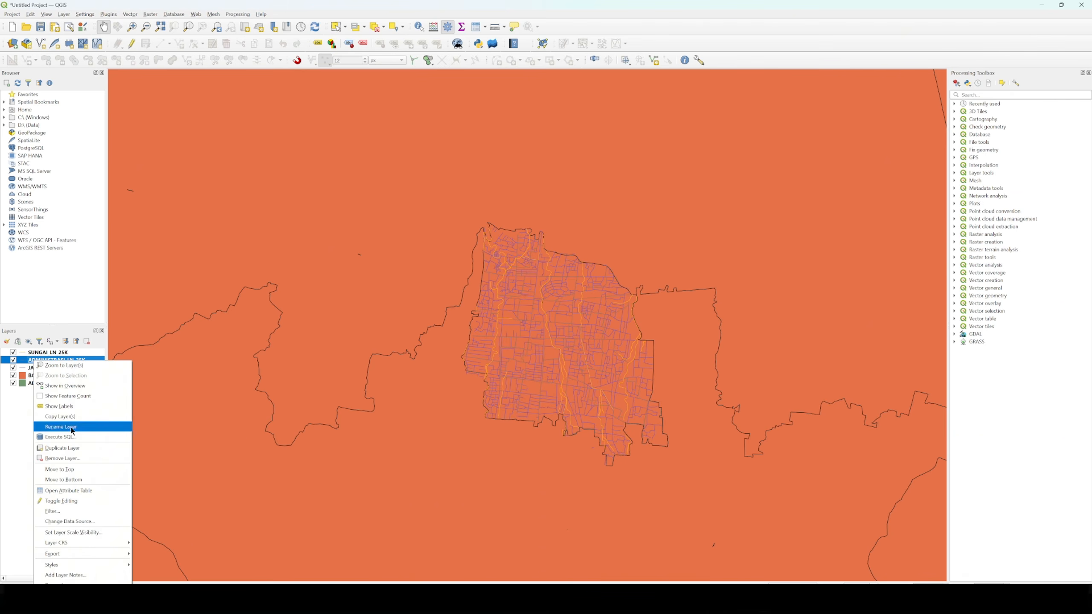
{"action": "left_click", "coordinate": [60, 583]}
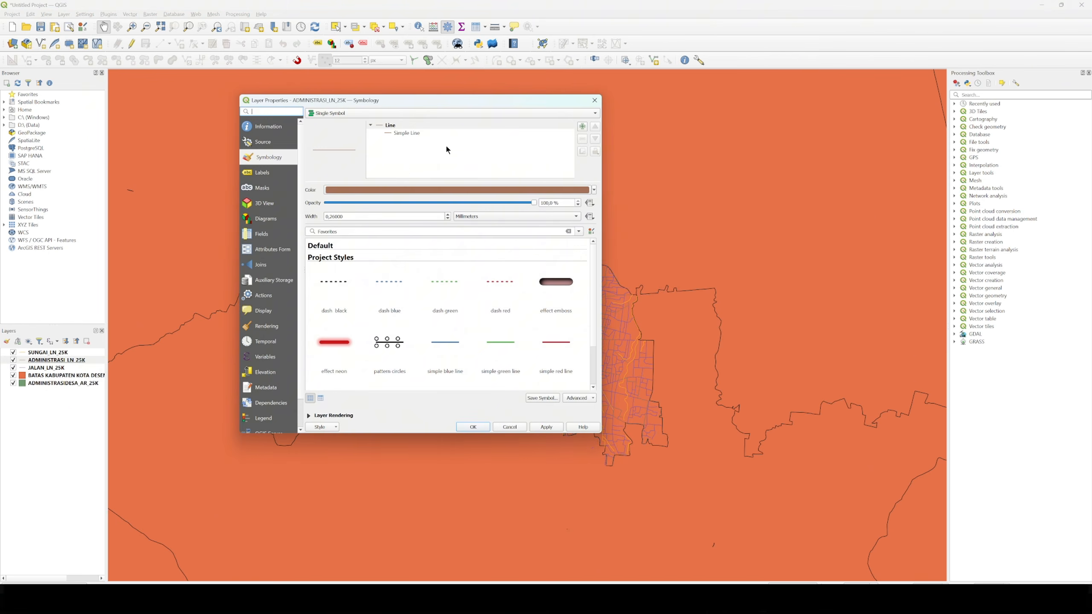
{"action": "left_click", "coordinate": [407, 135]}
{"action": "left_click", "coordinate": [409, 246]}
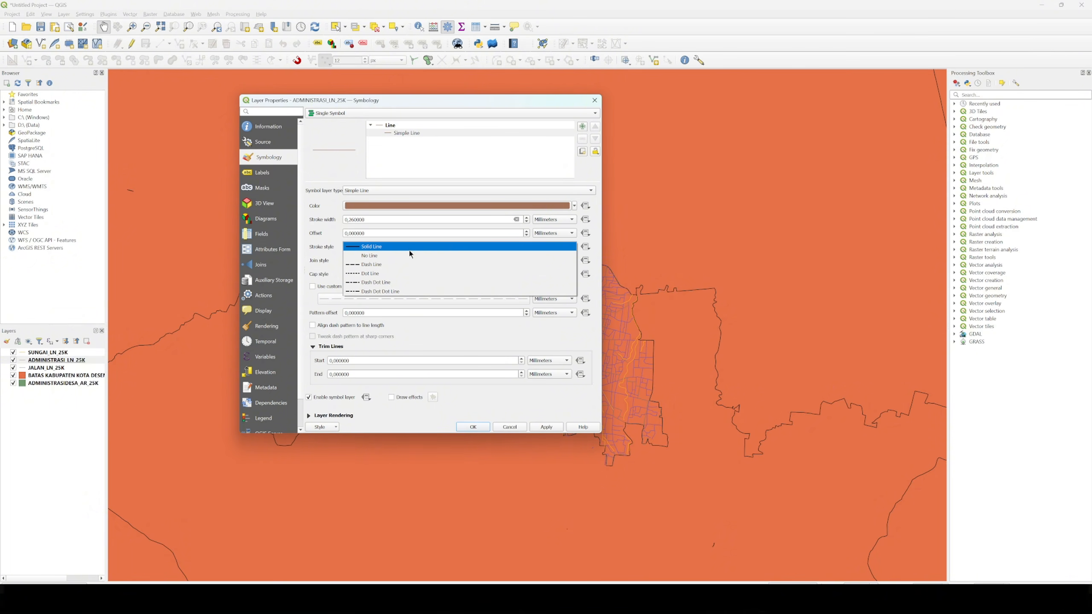
{"action": "left_click", "coordinate": [406, 293]}
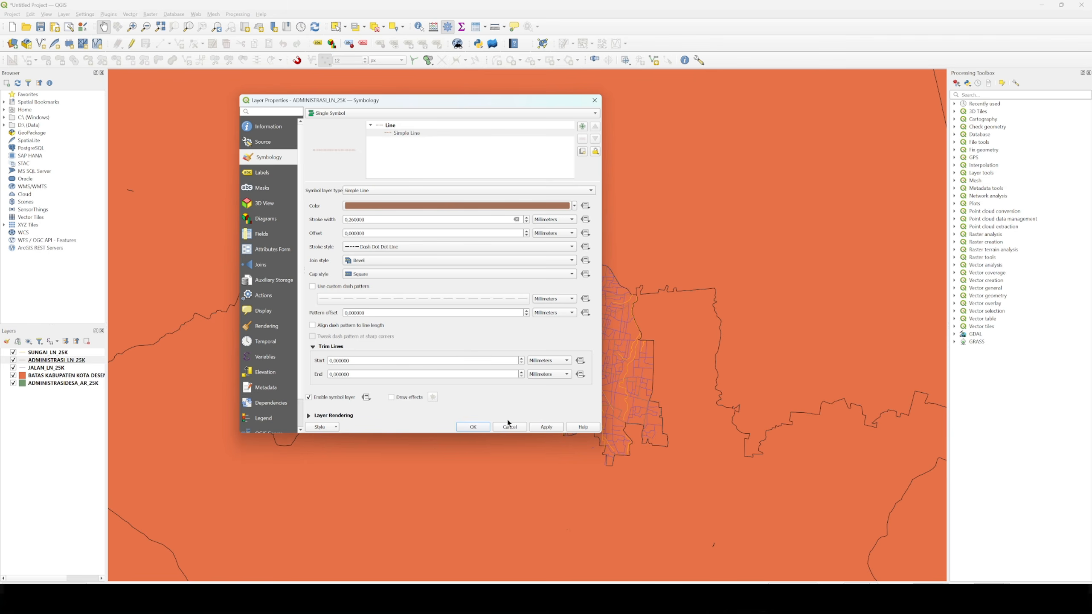
{"action": "left_click", "coordinate": [483, 429]}
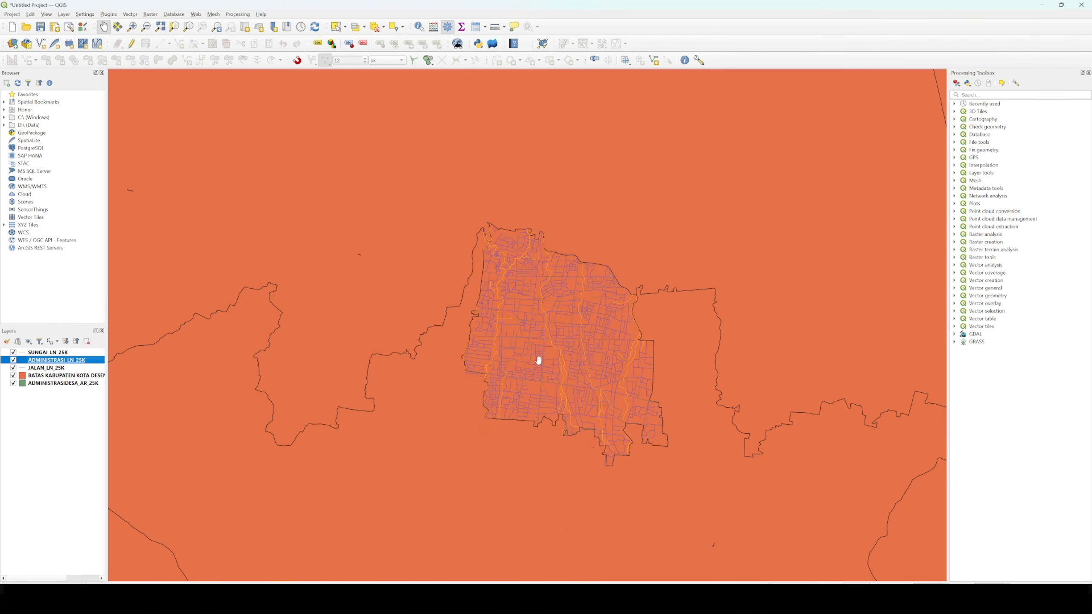
Examine the road types in the REMARK column of the JALAN_LN_25K attribute table.
{"action": "right_click", "coordinate": [46, 369]}
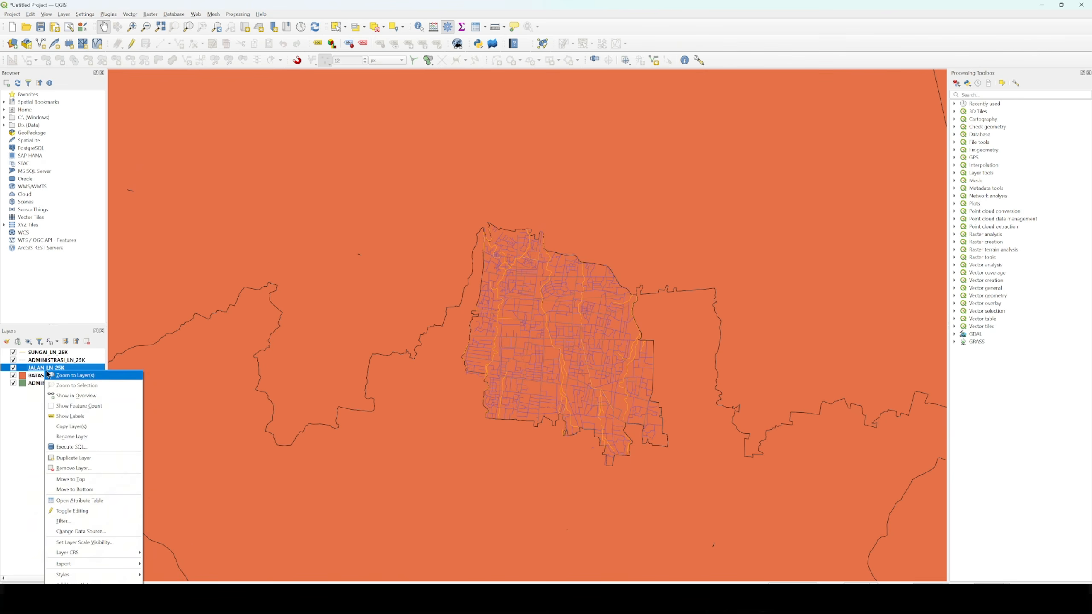
{"action": "left_click", "coordinate": [99, 501]}
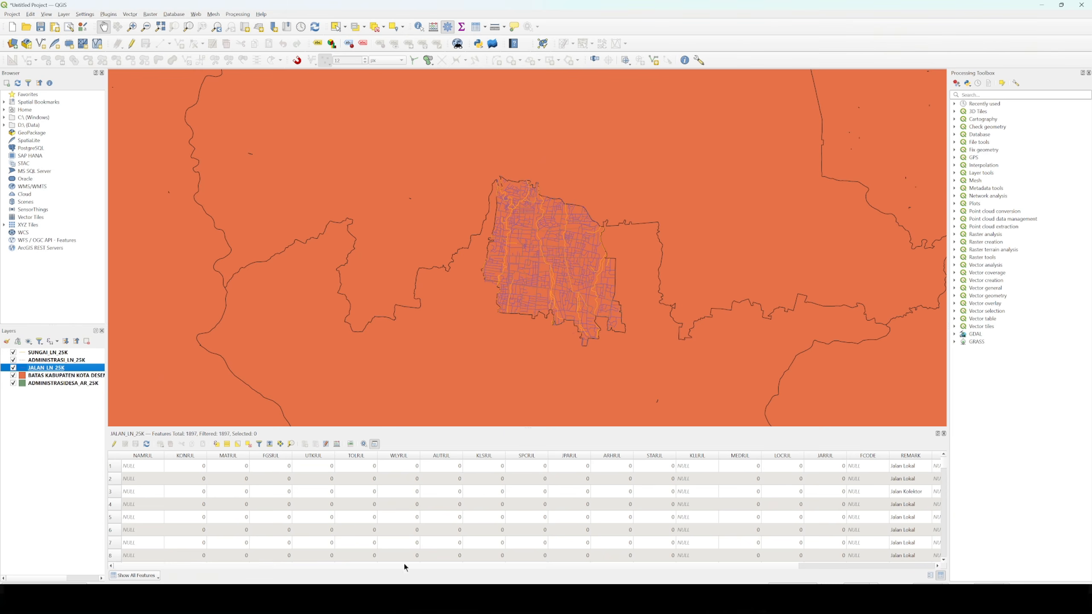
{"action": "left_click", "coordinate": [812, 565]}
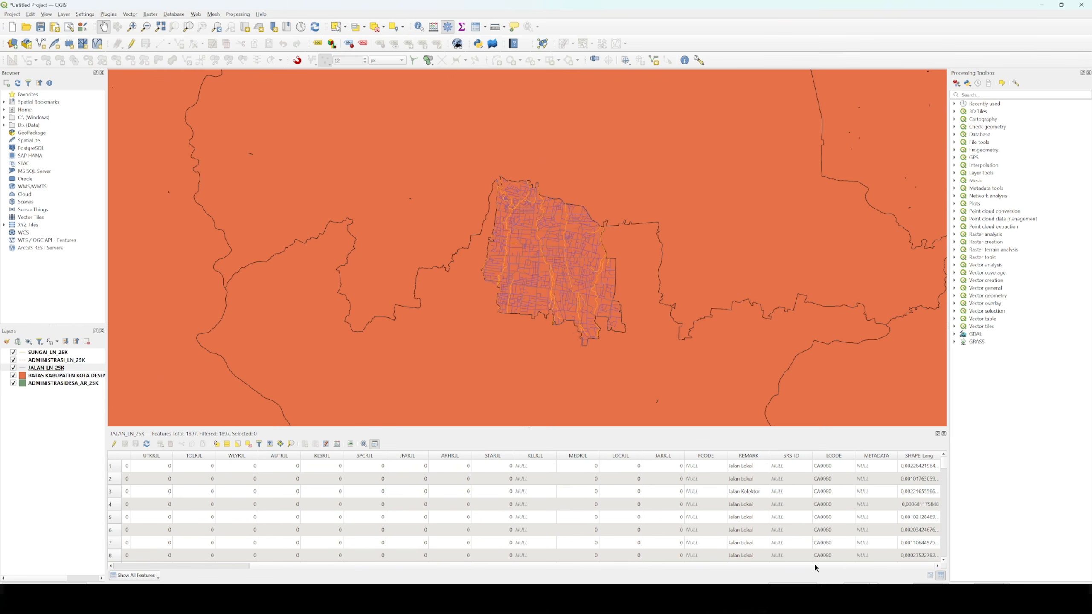
{"action": "left_click", "coordinate": [183, 566]}
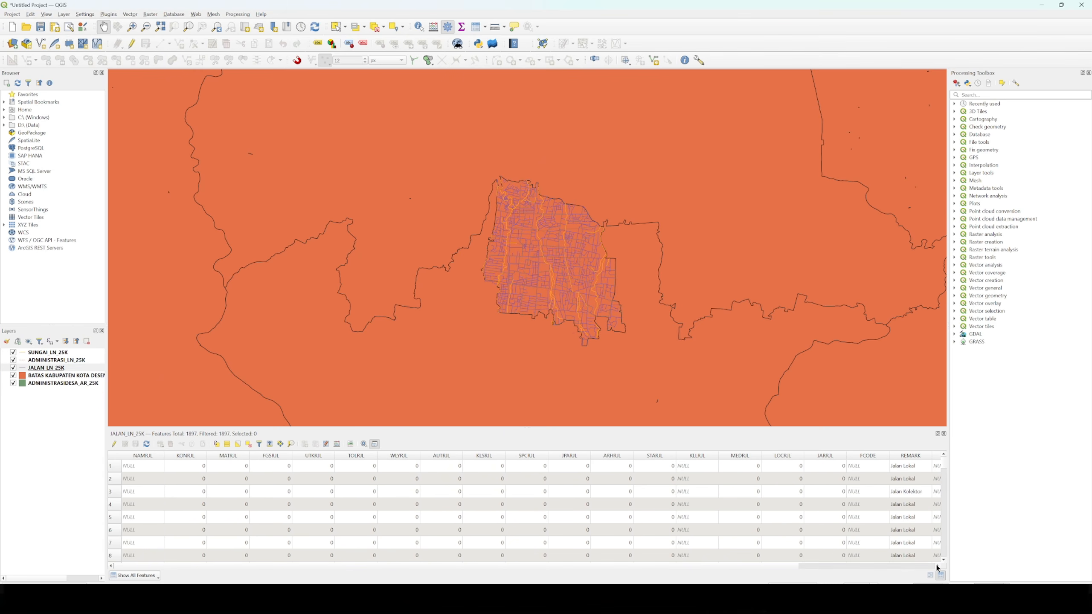
{"action": "left_click", "coordinate": [936, 566]}
{"action": "left_click", "coordinate": [937, 566]}
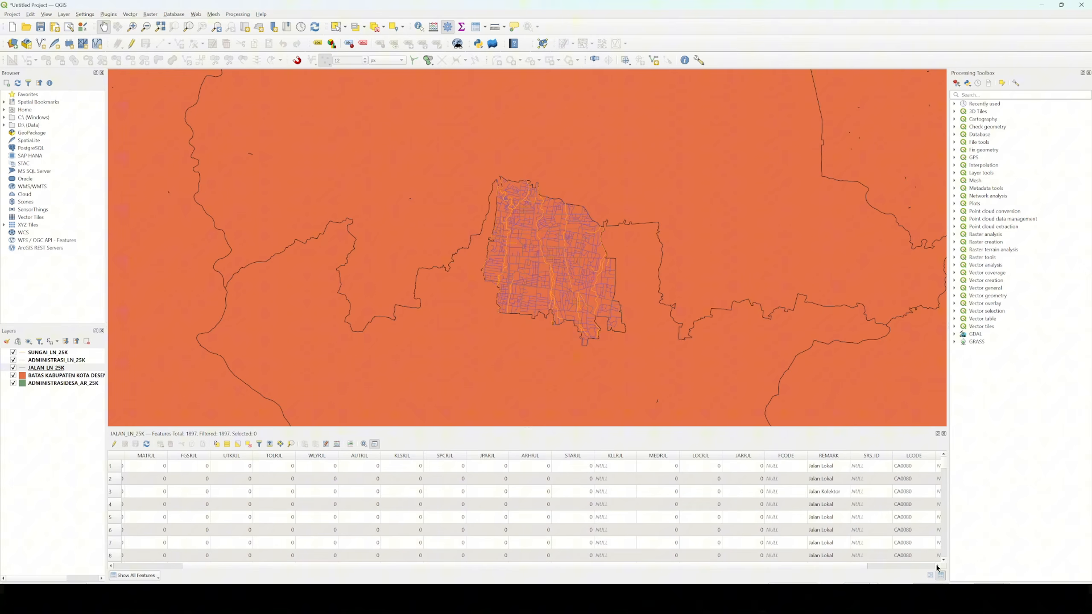
{"action": "left_click", "coordinate": [825, 455]}
{"action": "left_click", "coordinate": [824, 492]}
{"action": "left_click", "coordinate": [943, 434]}
Switch the JALAN_LN_25K layer's symbology to Categorized, using the REMARK field as the value.
{"action": "right_click", "coordinate": [52, 369]}
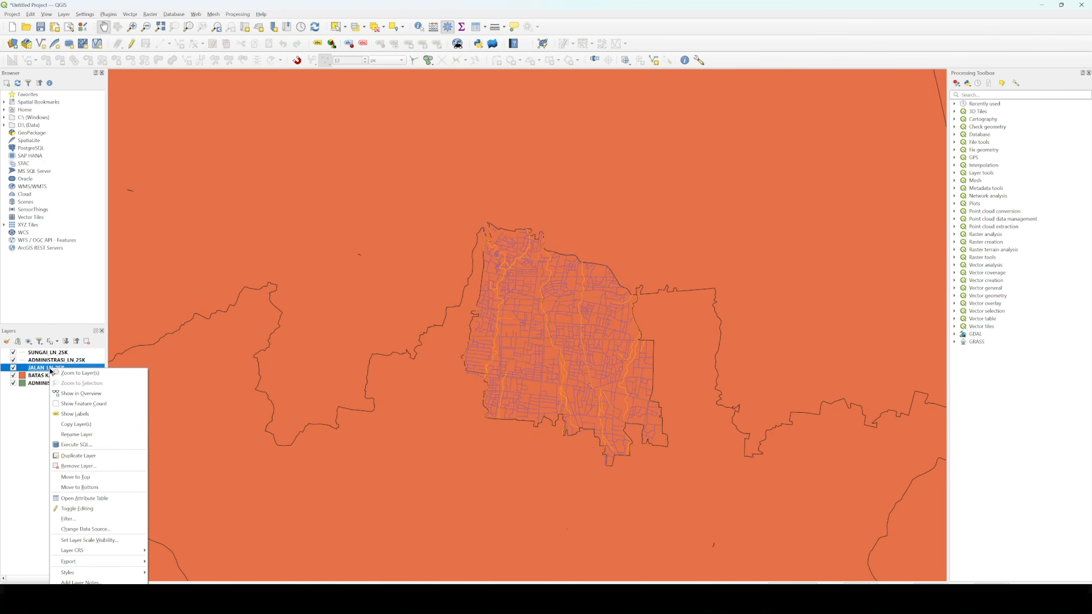
{"action": "left_click", "coordinate": [350, 214]}
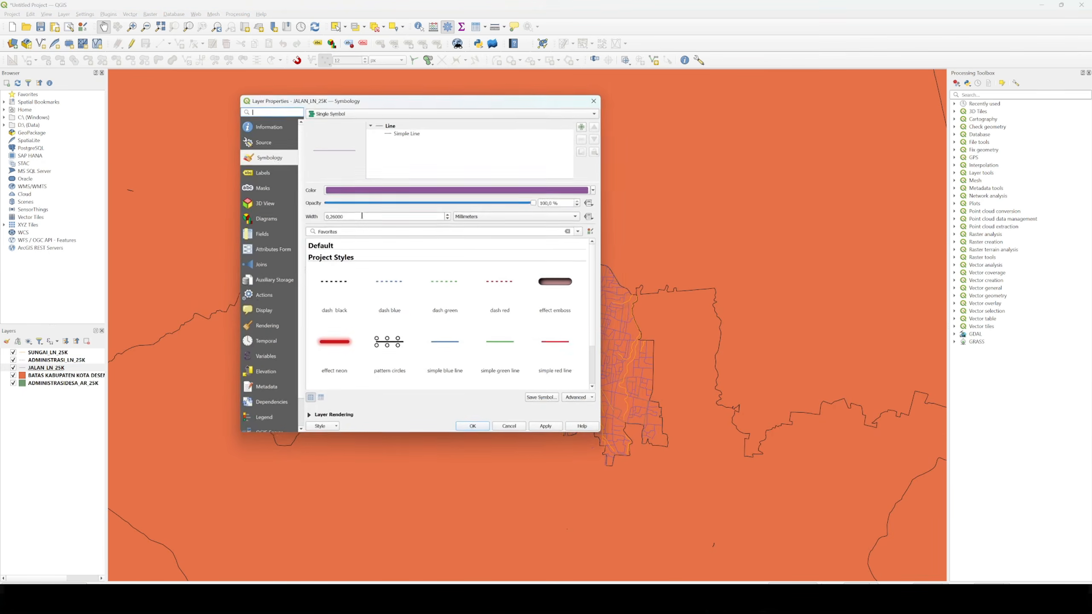
{"action": "left_click", "coordinate": [376, 115]}
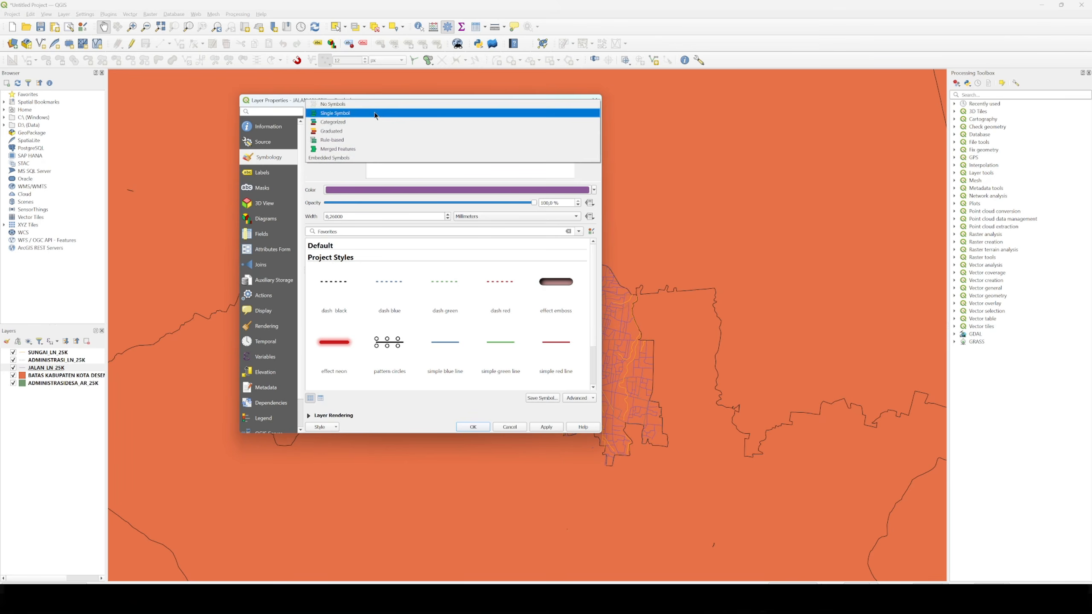
{"action": "left_click", "coordinate": [367, 122]}
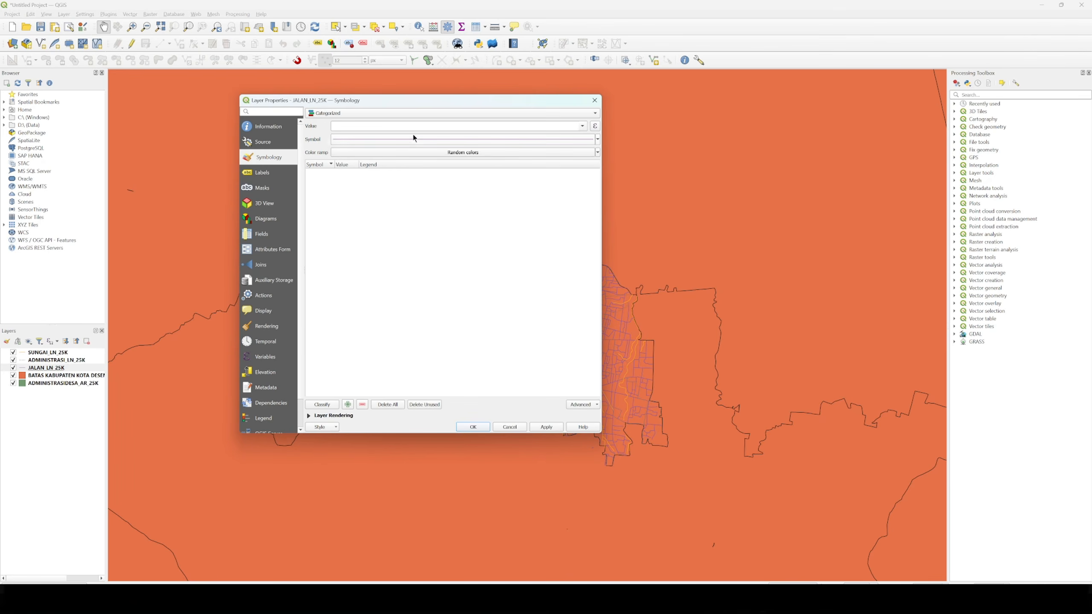
{"action": "left_click", "coordinate": [583, 126]}
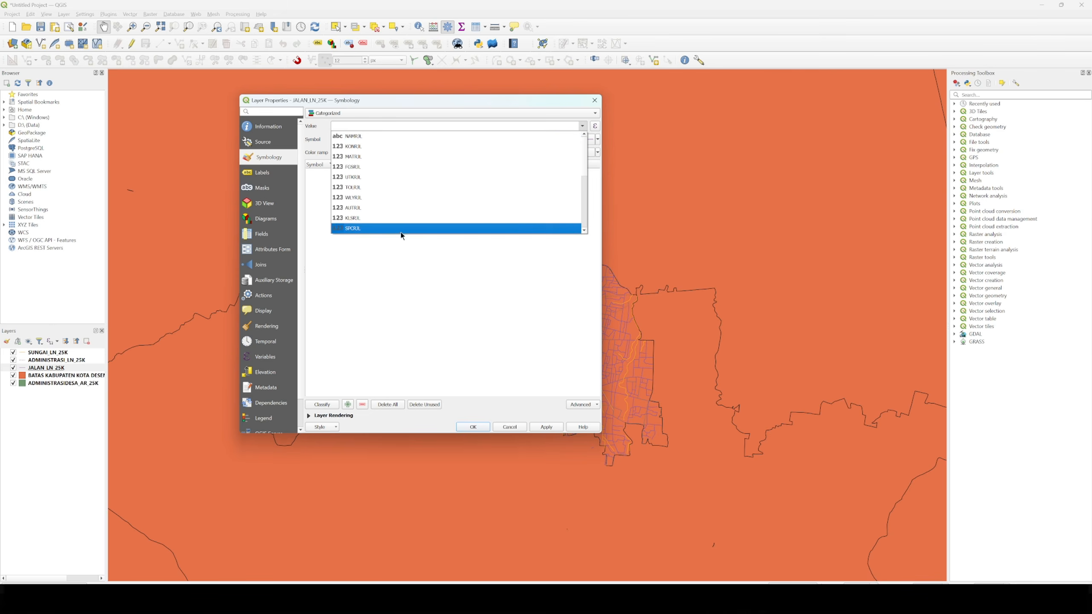
{"action": "scroll", "coordinate": [396, 204], "scroll_direction": "up", "scroll_amount": 3}
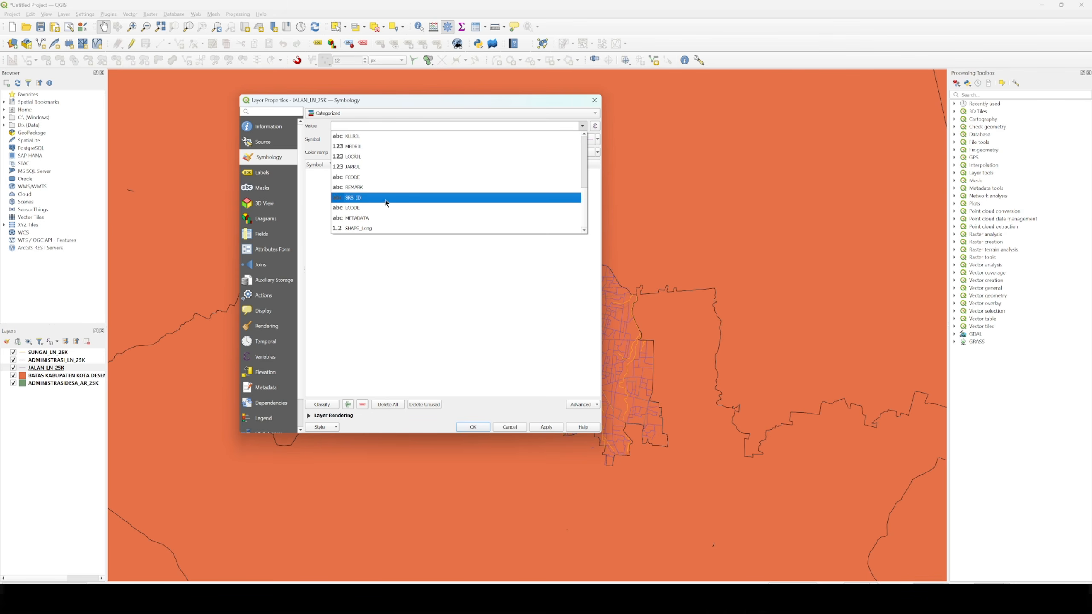
{"action": "left_click", "coordinate": [393, 187]}
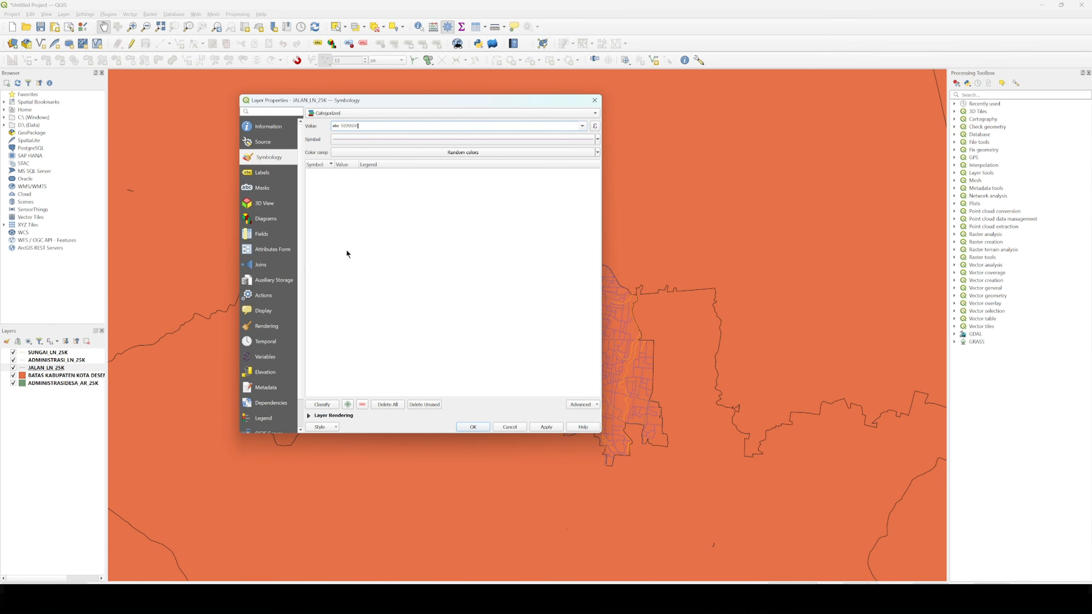
Classify the road categories, turn off the all-other-values category and apply the symbology.
{"action": "left_click", "coordinate": [320, 402]}
{"action": "left_click", "coordinate": [310, 211]}
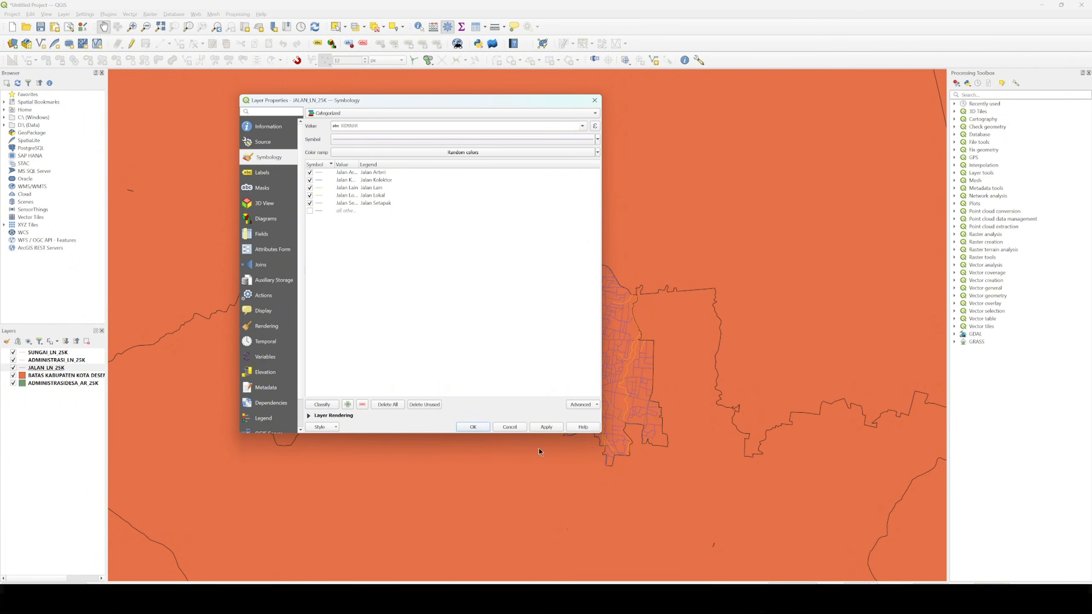
{"action": "left_click", "coordinate": [473, 427]}
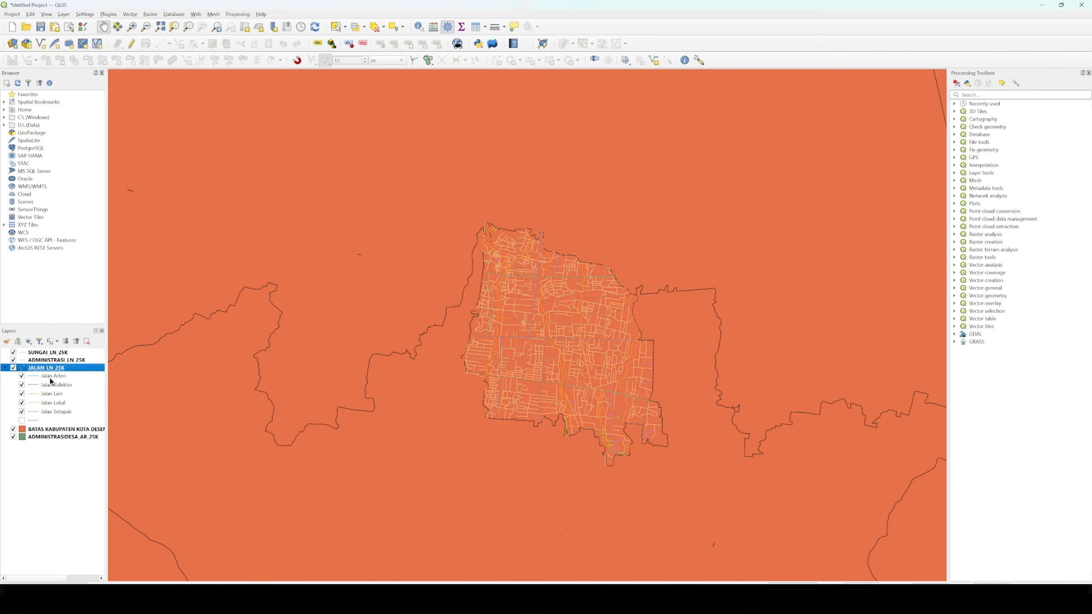
Give the BATAS KABUPATEN KOTA DESEMBER 2019 DUKCAPIL layer's simple fill a transparent fill and a Dash Line stroke style.
{"action": "right_click", "coordinate": [55, 430]}
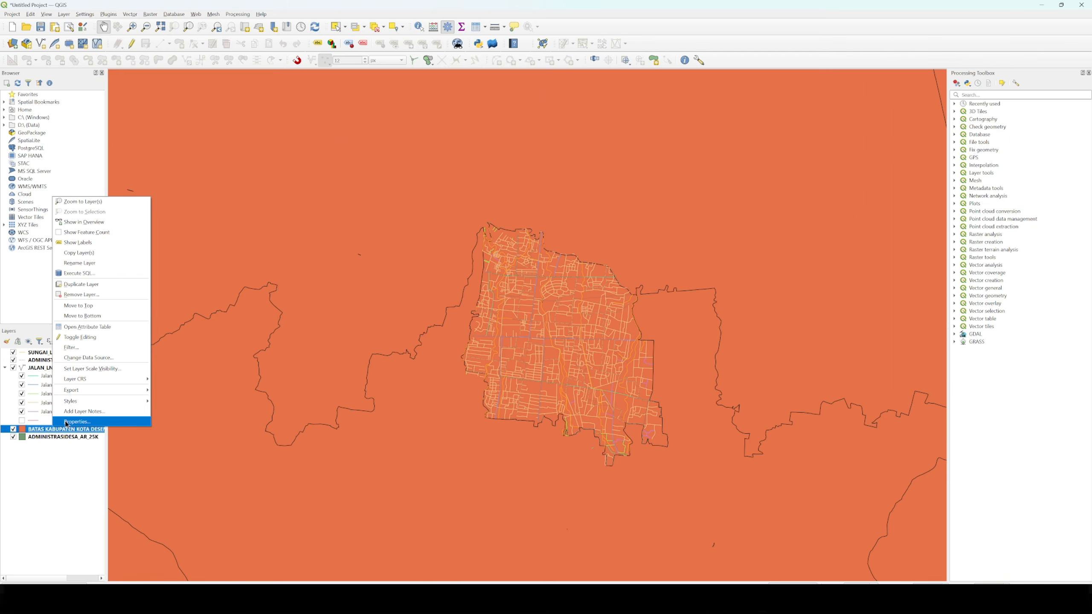
{"action": "left_click", "coordinate": [67, 423]}
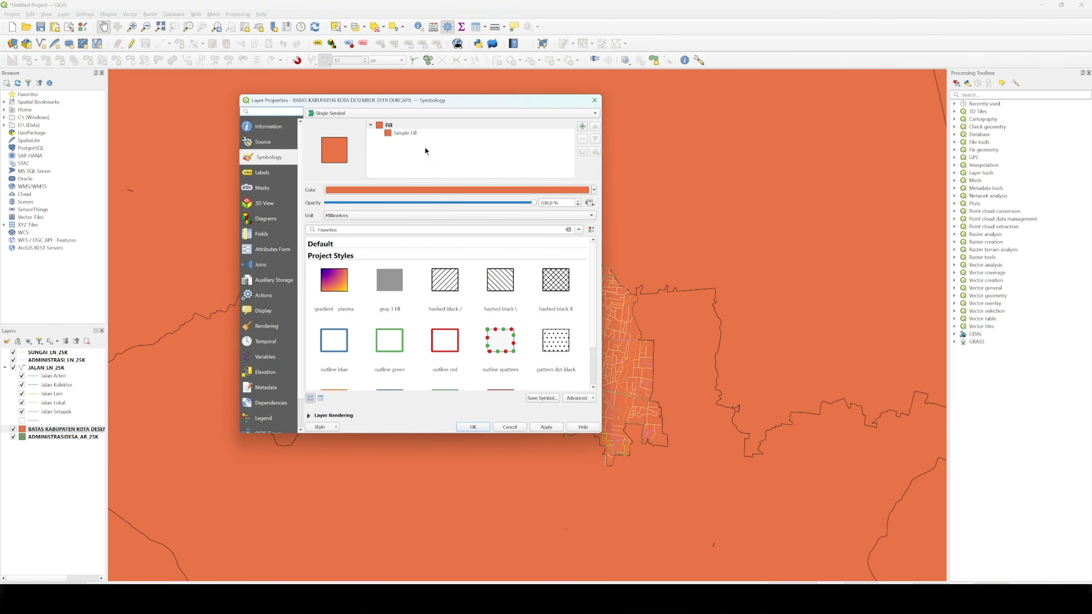
{"action": "left_click", "coordinate": [400, 135]}
{"action": "left_click", "coordinate": [574, 207]}
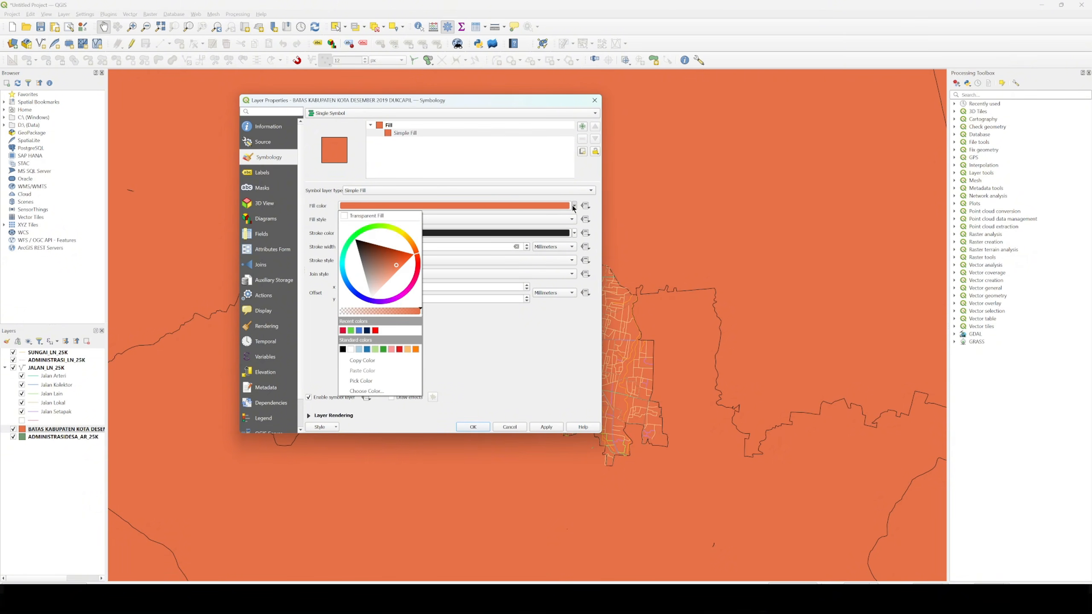
{"action": "left_click", "coordinate": [398, 215]}
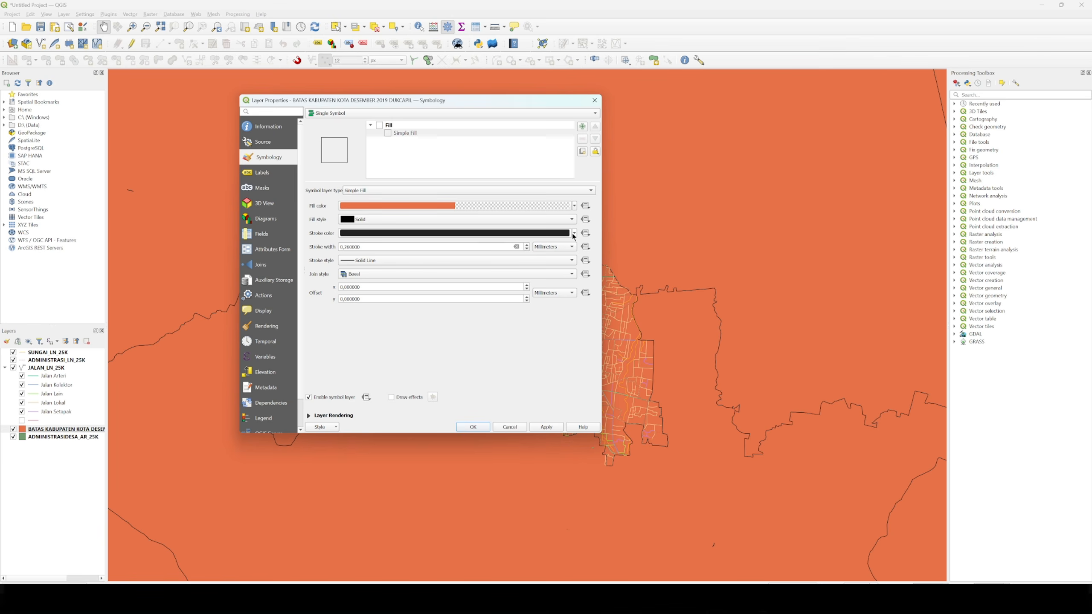
{"action": "left_click", "coordinate": [493, 259]}
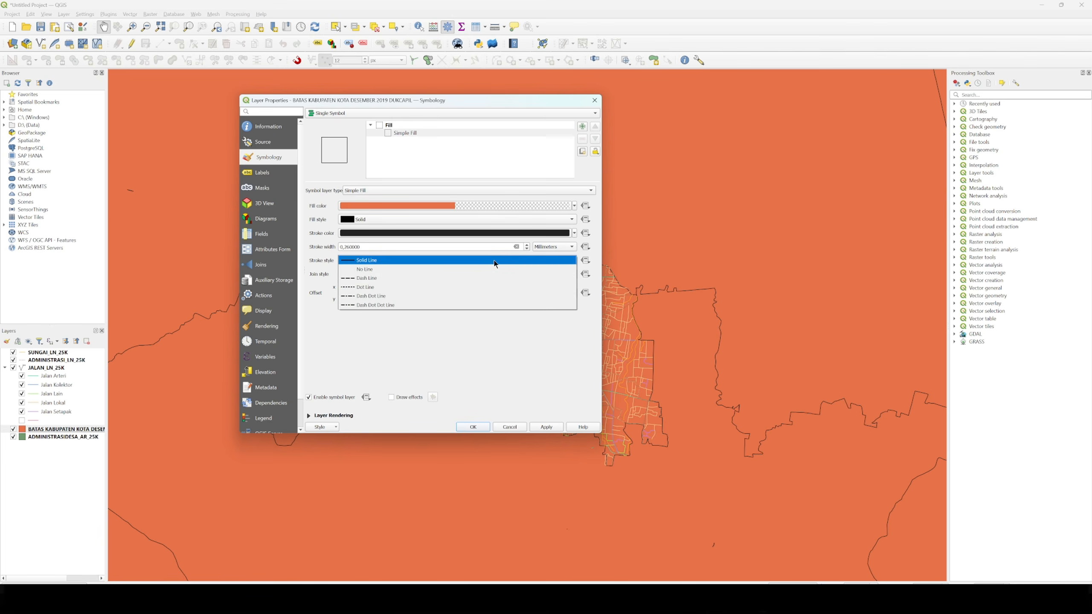
{"action": "left_click", "coordinate": [426, 278]}
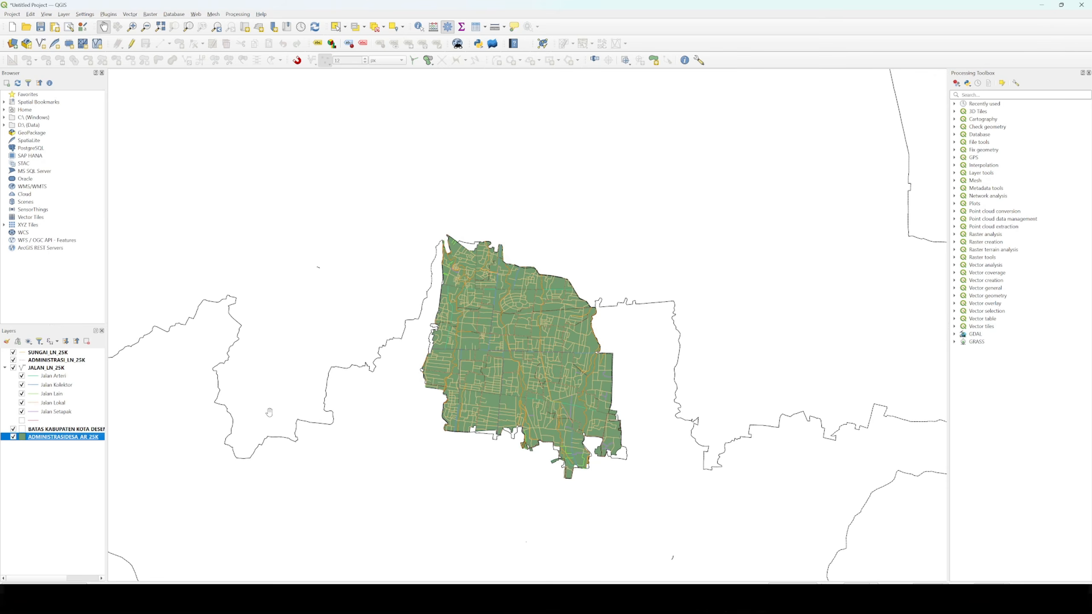
Make the stroke color of the ADMINISTRASIDESA_AR_25K layer's simple fill transparent.
{"action": "right_click", "coordinate": [38, 438]}
{"action": "left_click", "coordinate": [43, 430]}
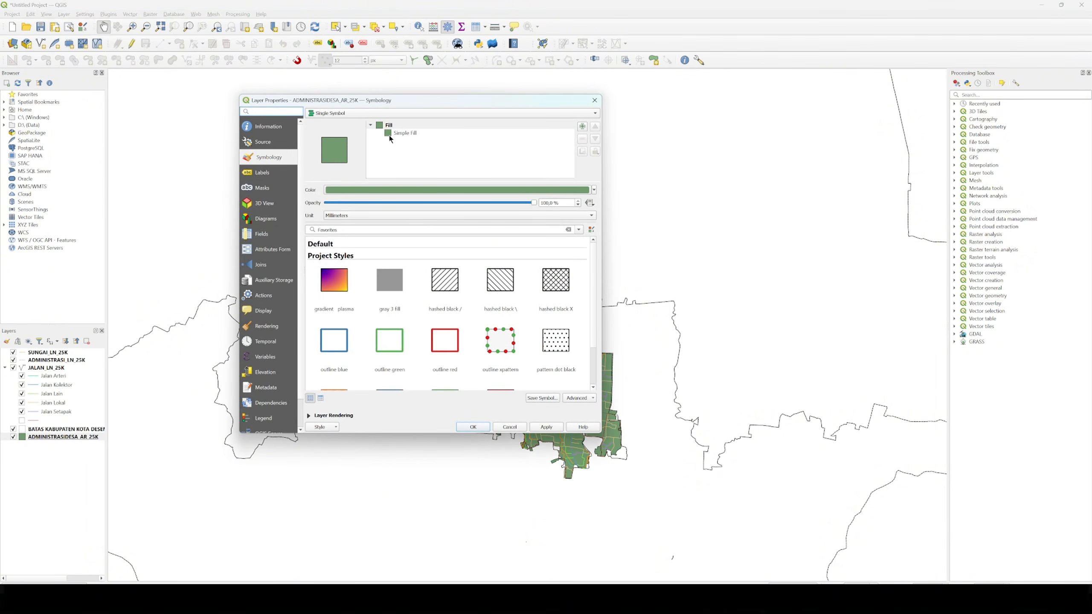
{"action": "left_click", "coordinate": [391, 136]}
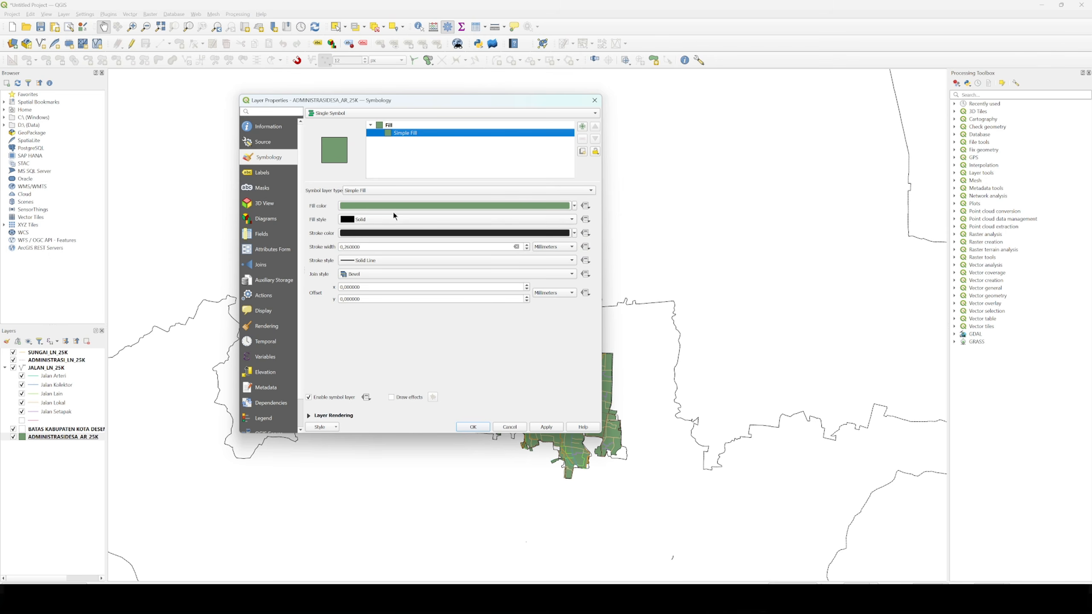
{"action": "left_click", "coordinate": [574, 233]}
{"action": "left_click", "coordinate": [379, 244]}
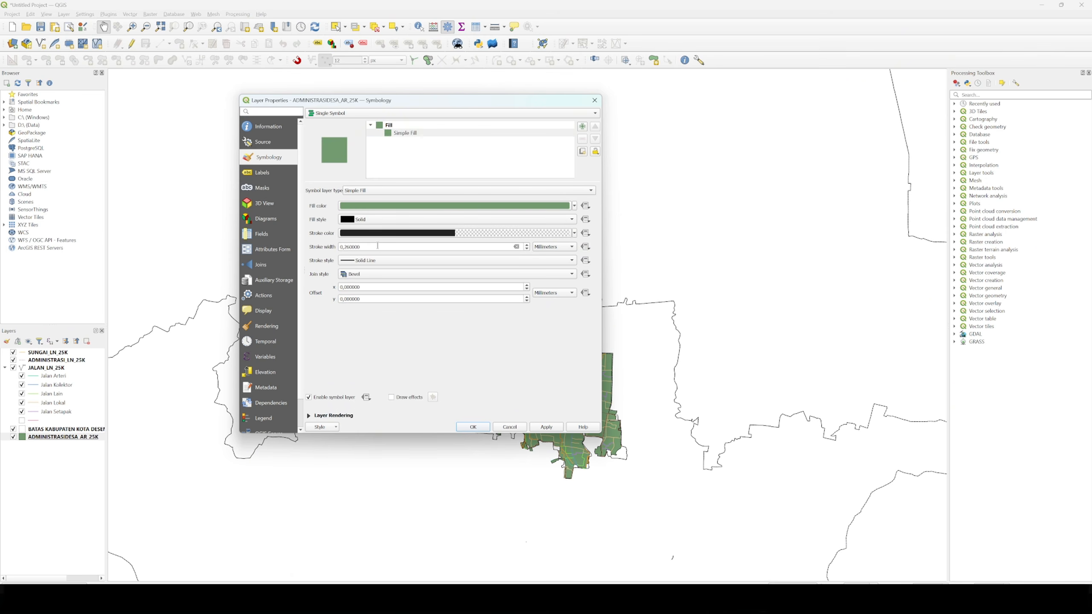
{"action": "left_click", "coordinate": [473, 427]}
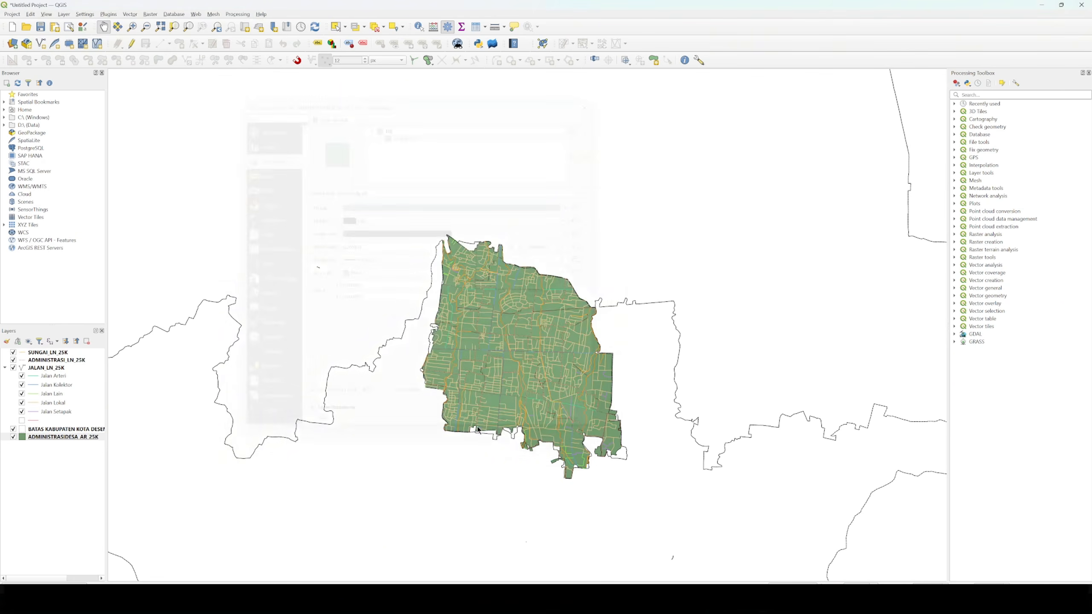
Sort the ADMINISTRASIDESA_AR_25K attribute table by WADMKC and examine the district names in that column.
{"action": "right_click", "coordinate": [56, 439]}
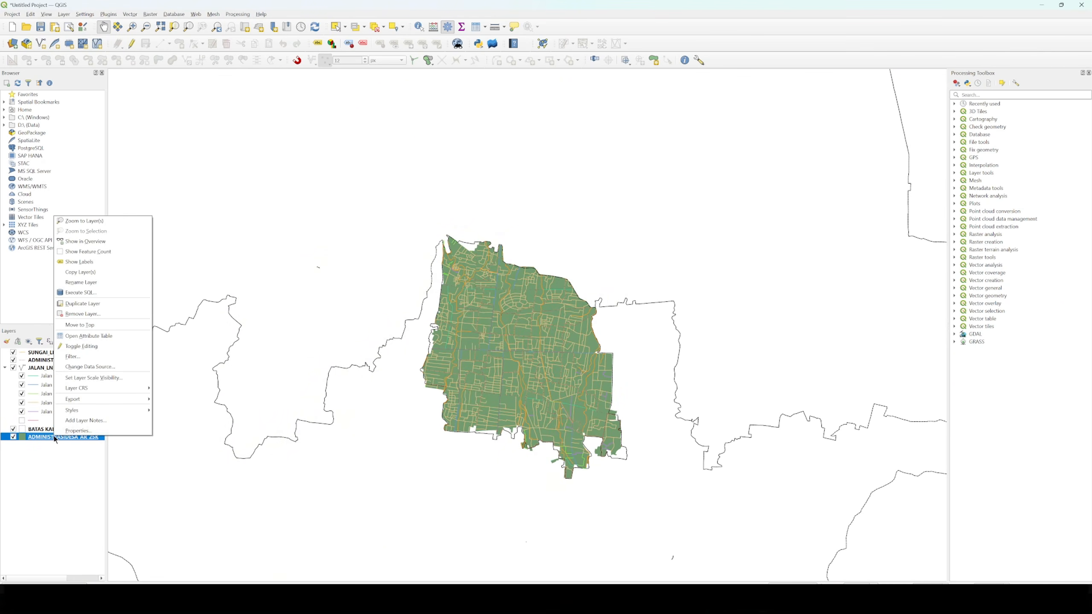
{"action": "left_click", "coordinate": [95, 339]}
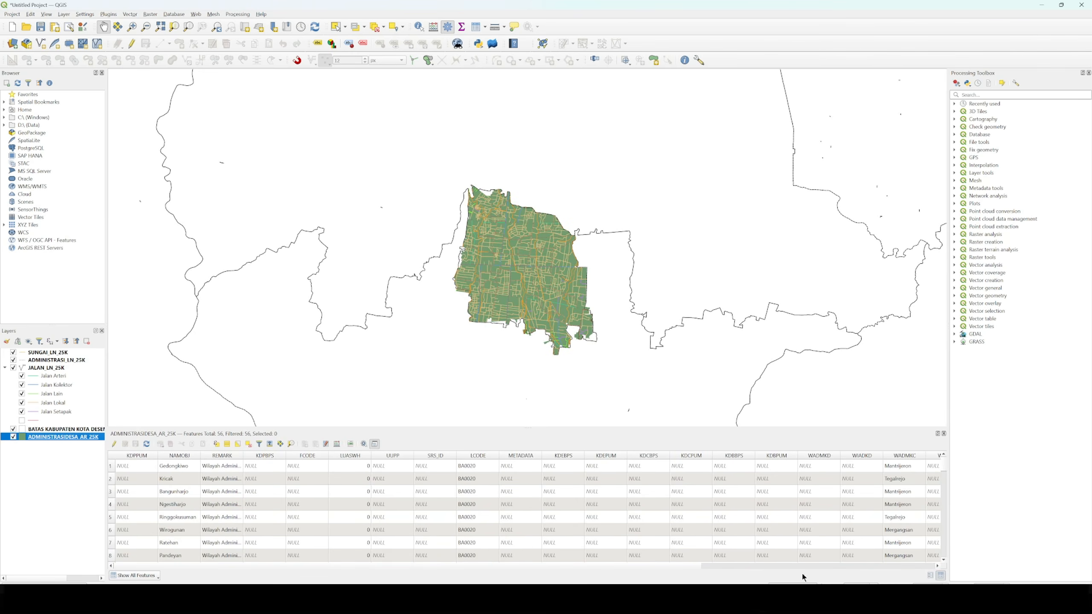
{"action": "left_click", "coordinate": [937, 566]}
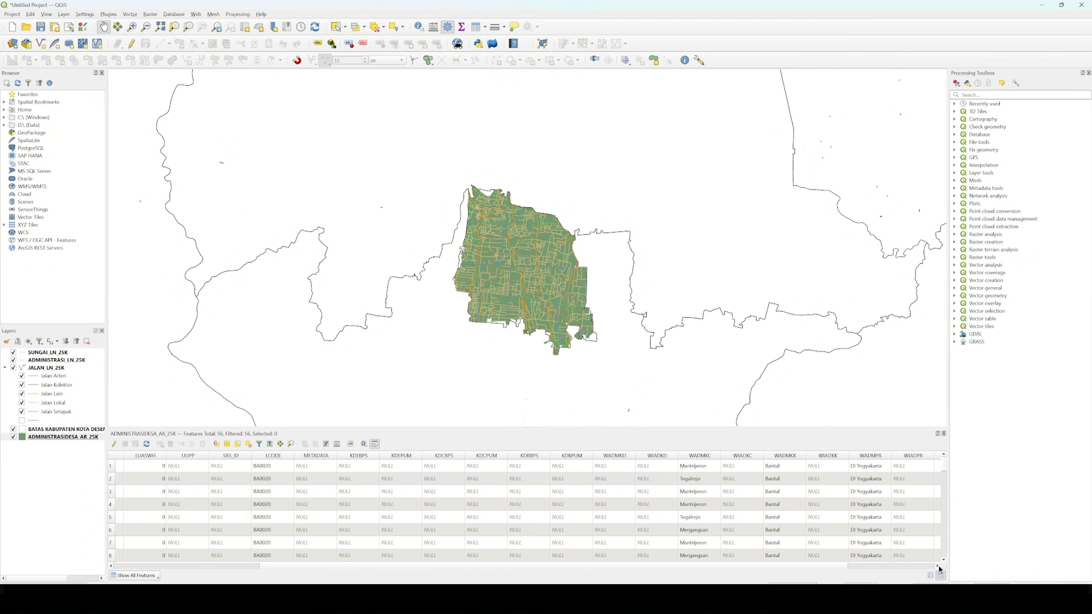
{"action": "left_click", "coordinate": [937, 566]}
{"action": "left_click", "coordinate": [938, 567]}
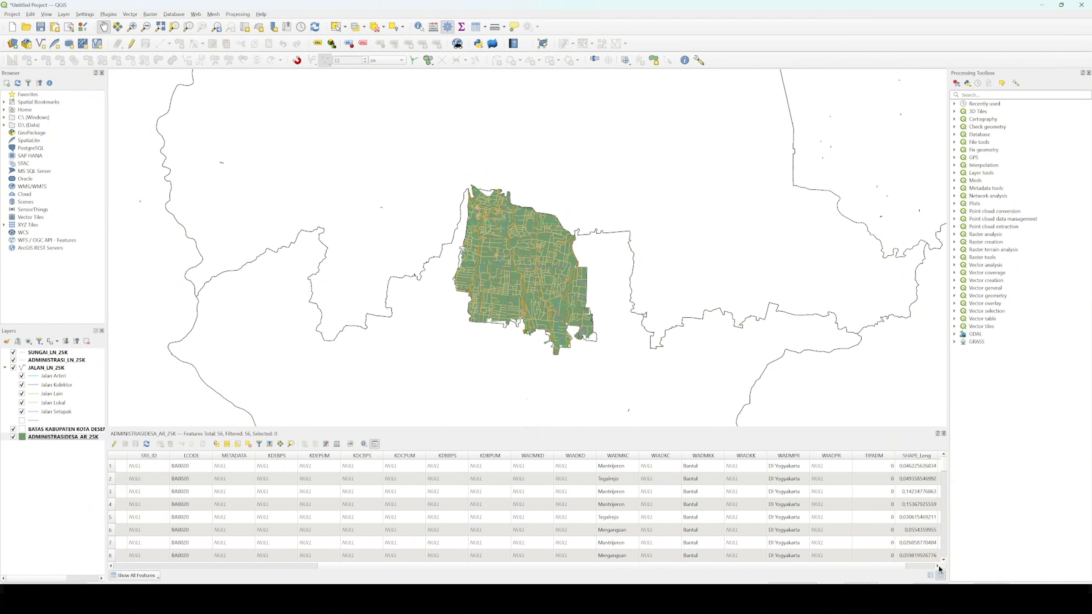
{"action": "left_click", "coordinate": [938, 567]}
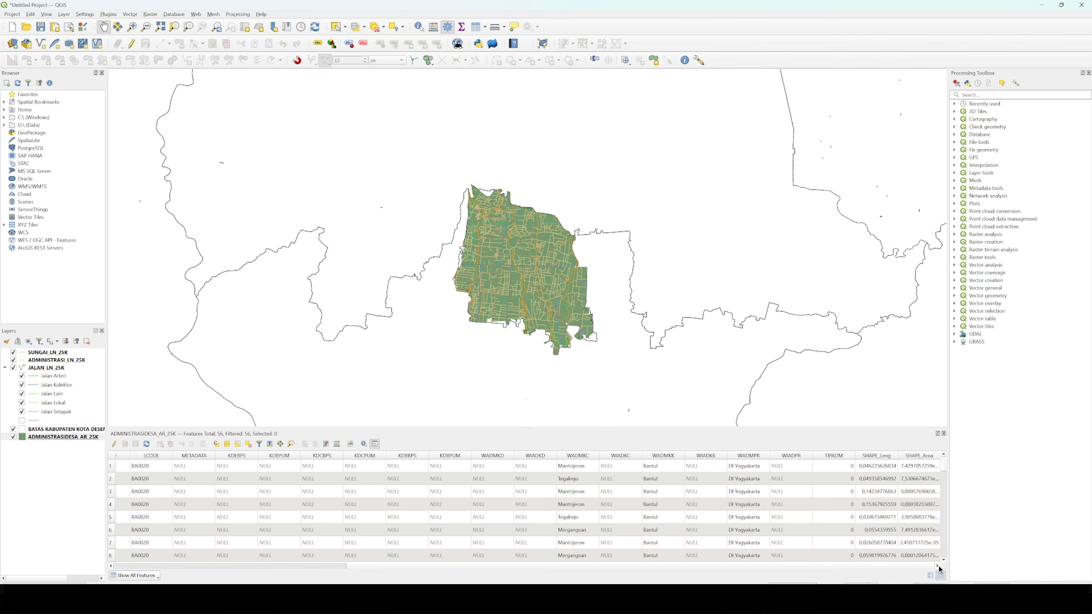
{"action": "left_click", "coordinate": [581, 456]}
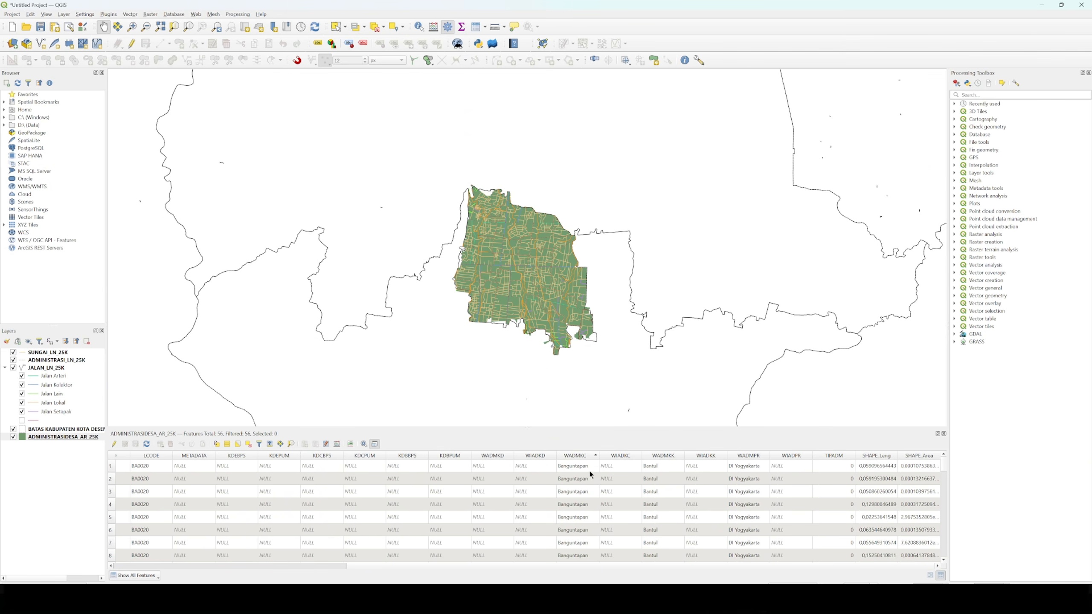
{"action": "left_click", "coordinate": [585, 468]}
{"action": "key", "text": "Down"}
{"action": "key", "text": "Down"}
{"action": "key", "text": "Down"}
{"action": "key", "text": "Down"}
{"action": "key", "text": "Down"}
{"action": "key", "text": "Down"}
{"action": "left_click", "coordinate": [943, 433]}
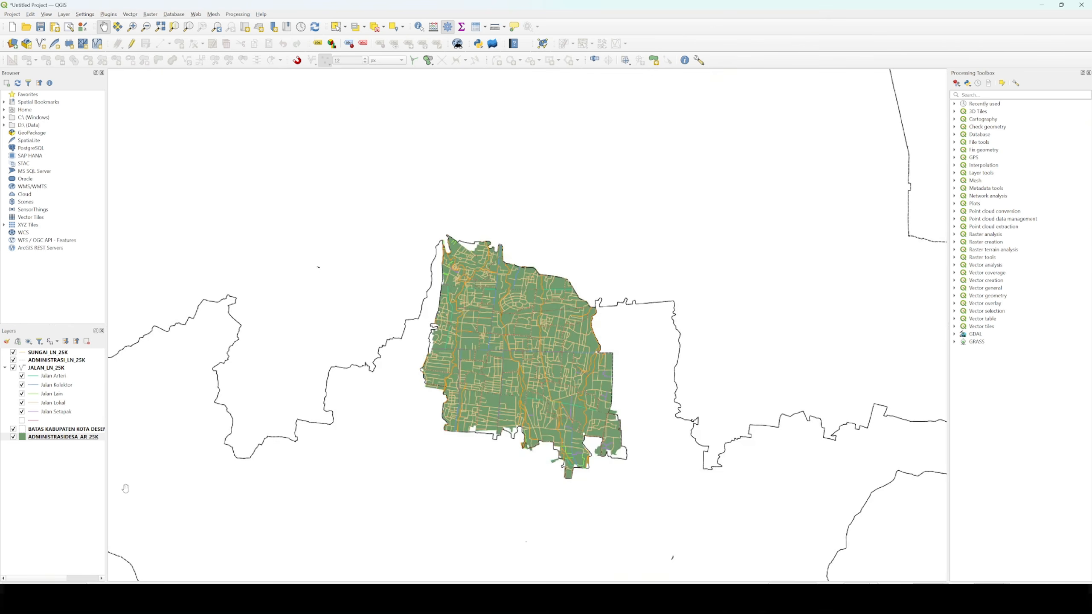
Switch the ADMINISTRASIDESA_AR_25K layer's symbology to Categorized, using the WADMKC field as the value.
{"action": "right_click", "coordinate": [31, 438]}
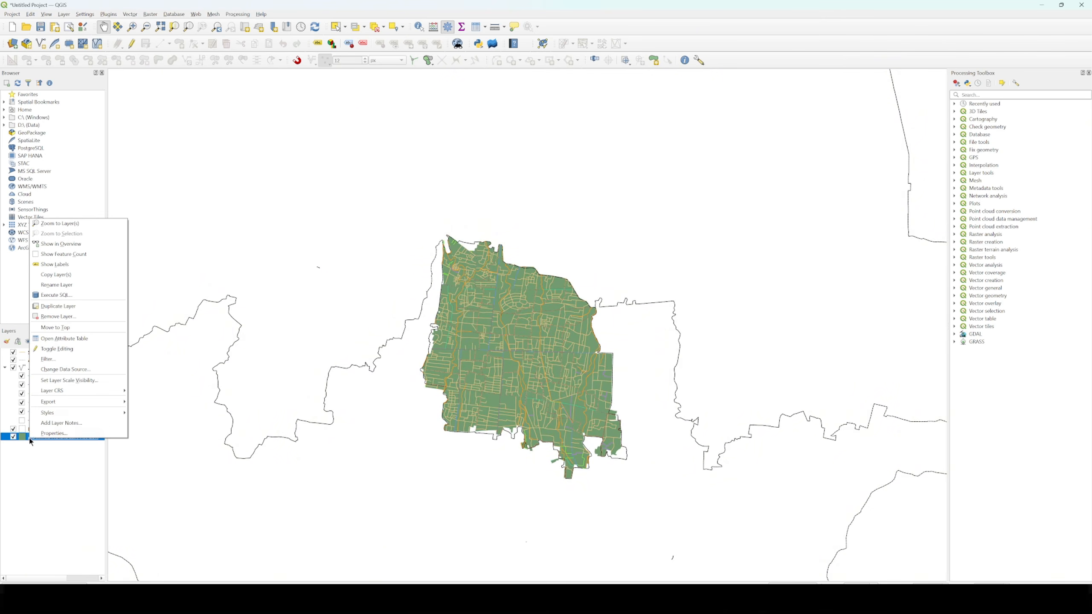
{"action": "left_click", "coordinate": [60, 433]}
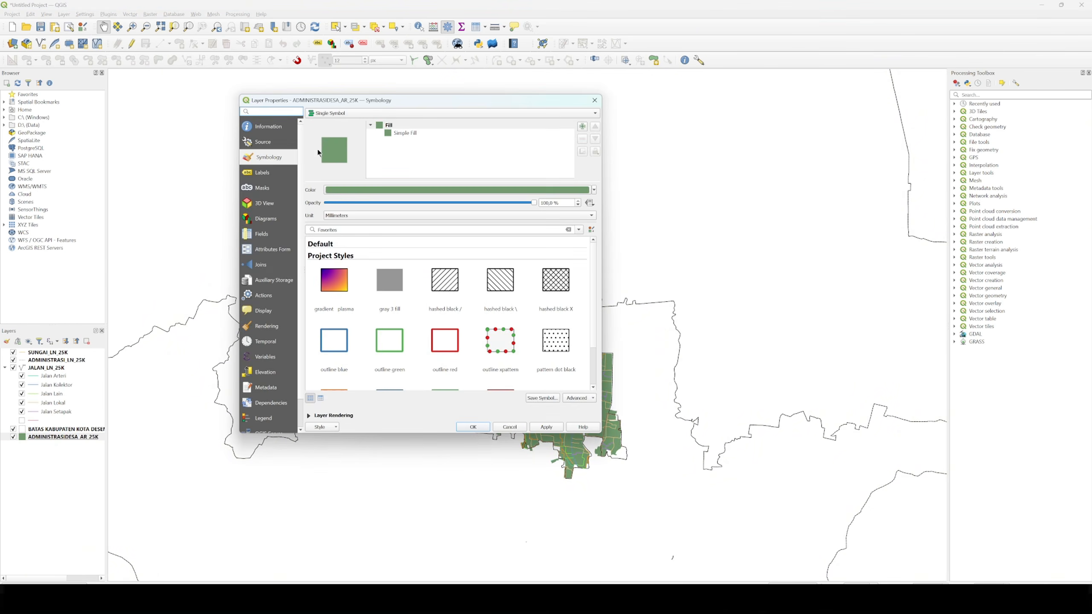
{"action": "left_click", "coordinate": [378, 114]}
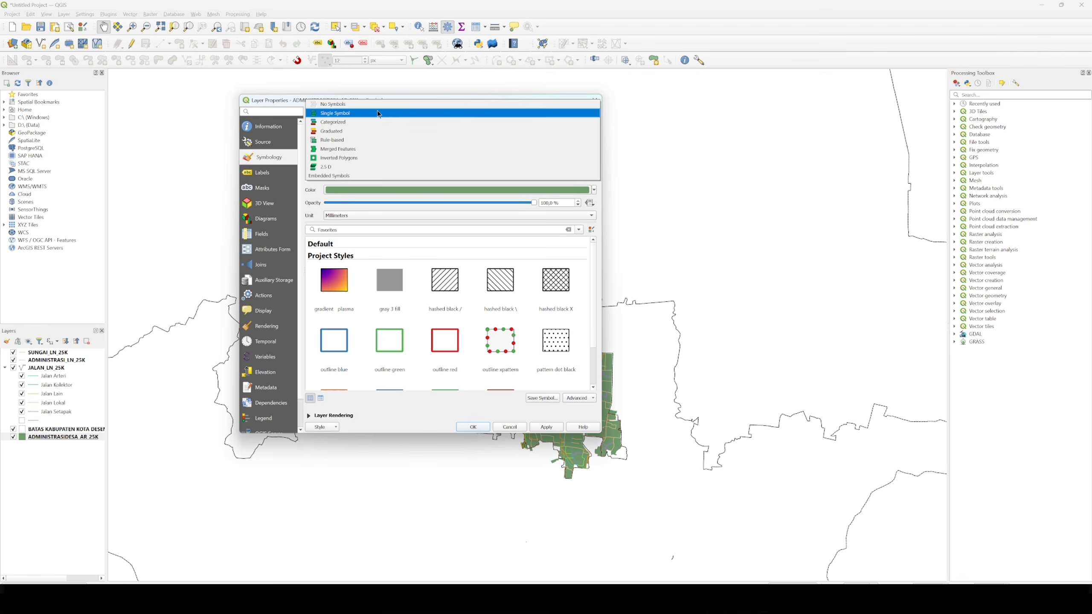
{"action": "left_click", "coordinate": [378, 121]}
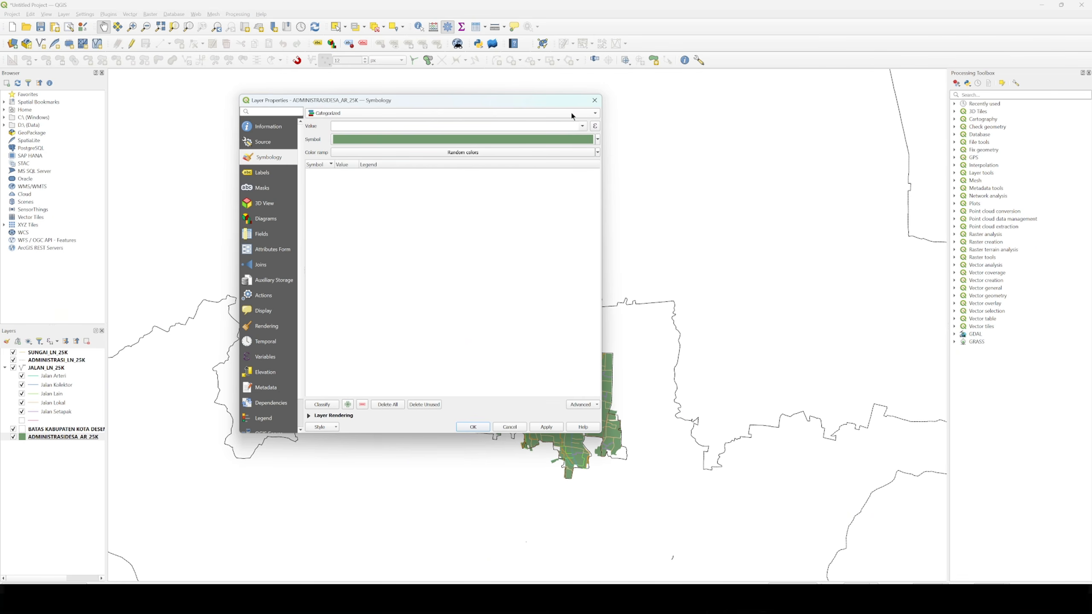
{"action": "left_click", "coordinate": [581, 127]}
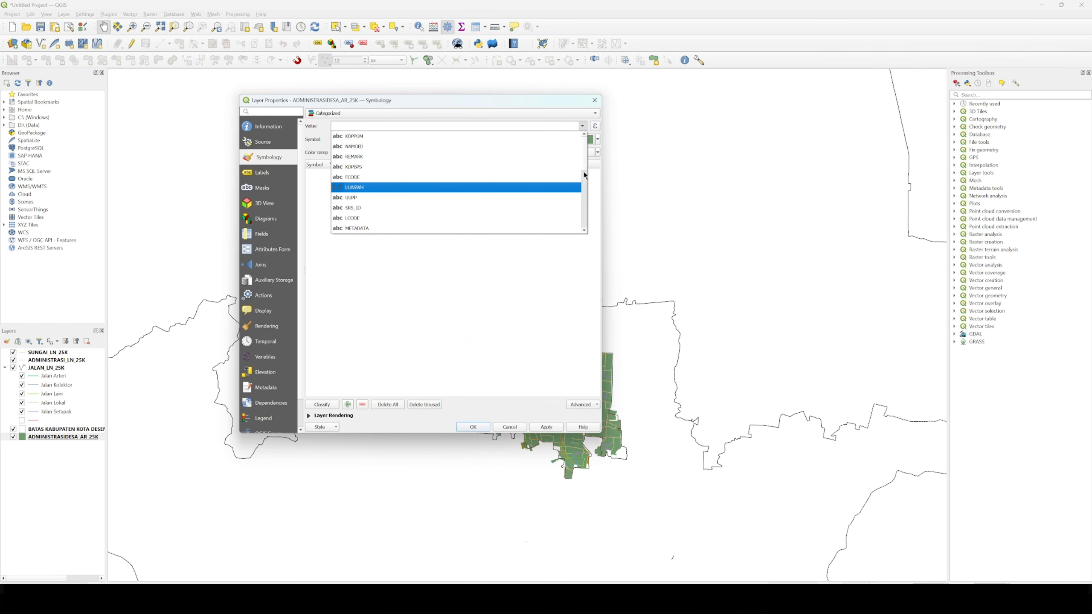
{"action": "scroll", "coordinate": [526, 206], "scroll_direction": "up", "scroll_amount": 4}
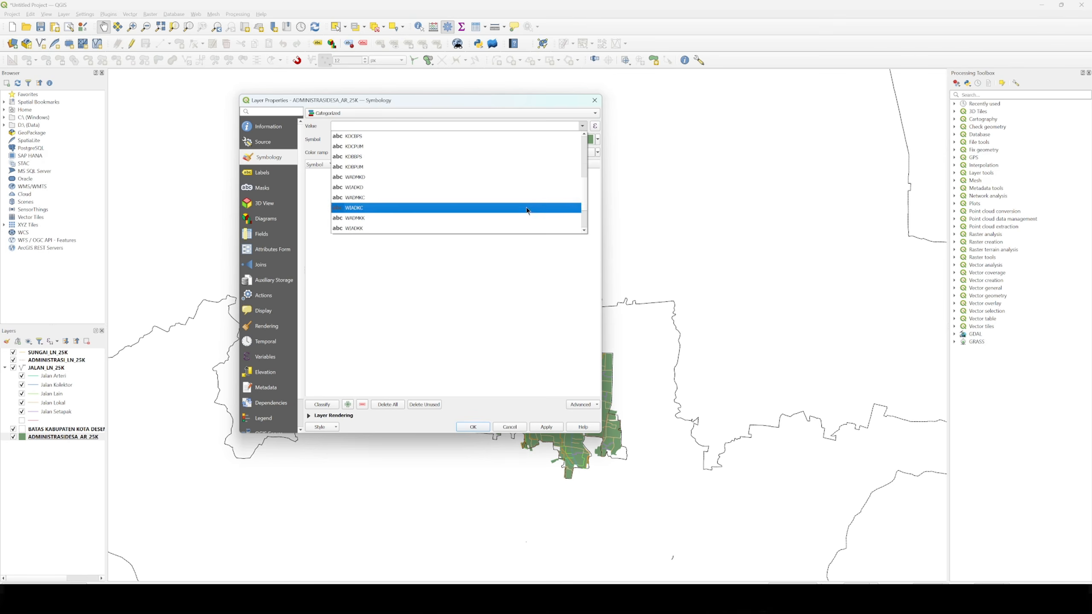
{"action": "scroll", "coordinate": [526, 207], "scroll_direction": "down", "scroll_amount": 2}
{"action": "left_click", "coordinate": [375, 158]}
Classify the district categories, turn off the all-other-values category and apply the symbology.
{"action": "left_click", "coordinate": [323, 405]}
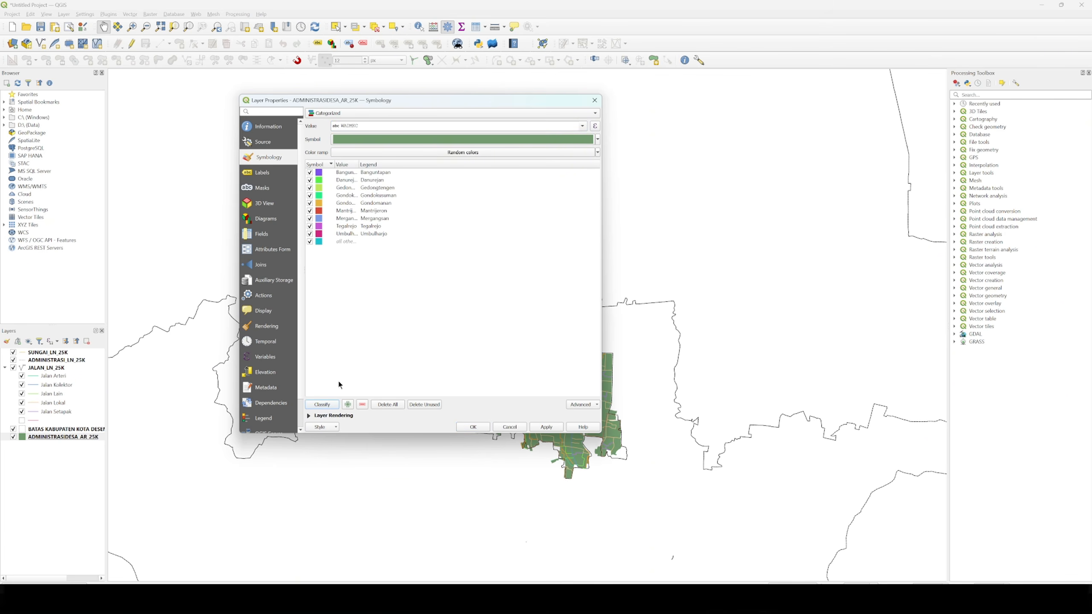
{"action": "left_click", "coordinate": [310, 242]}
{"action": "left_click", "coordinate": [473, 427]}
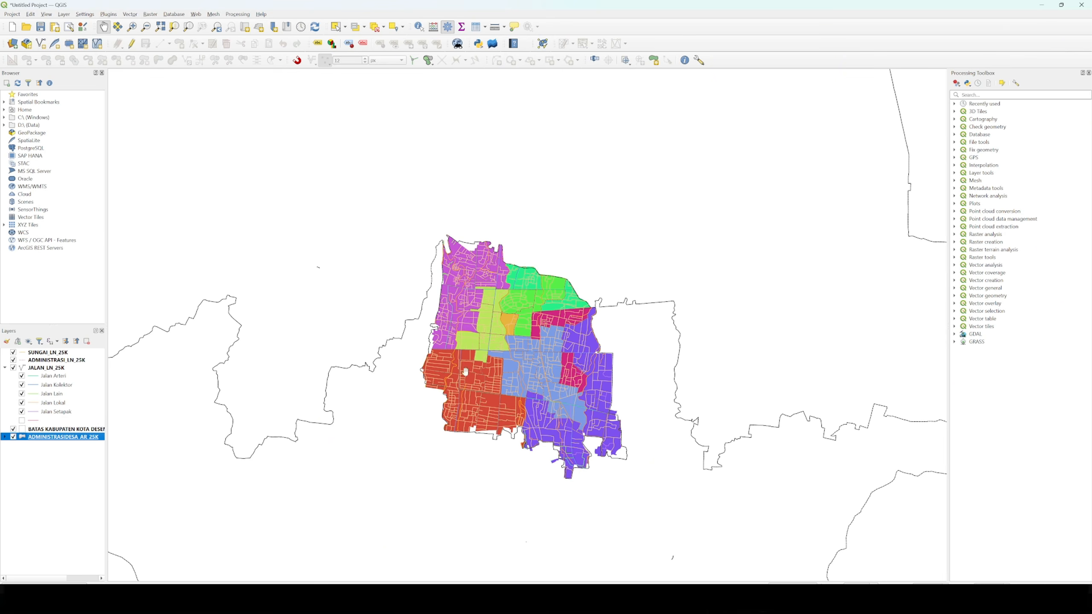
{"action": "left_click", "coordinate": [24, 465]}
Set the line width of the ADMINISTRASI_LN_25K layer to 1 mm.
{"action": "scroll", "coordinate": [518, 363], "scroll_direction": "up", "scroll_amount": 1}
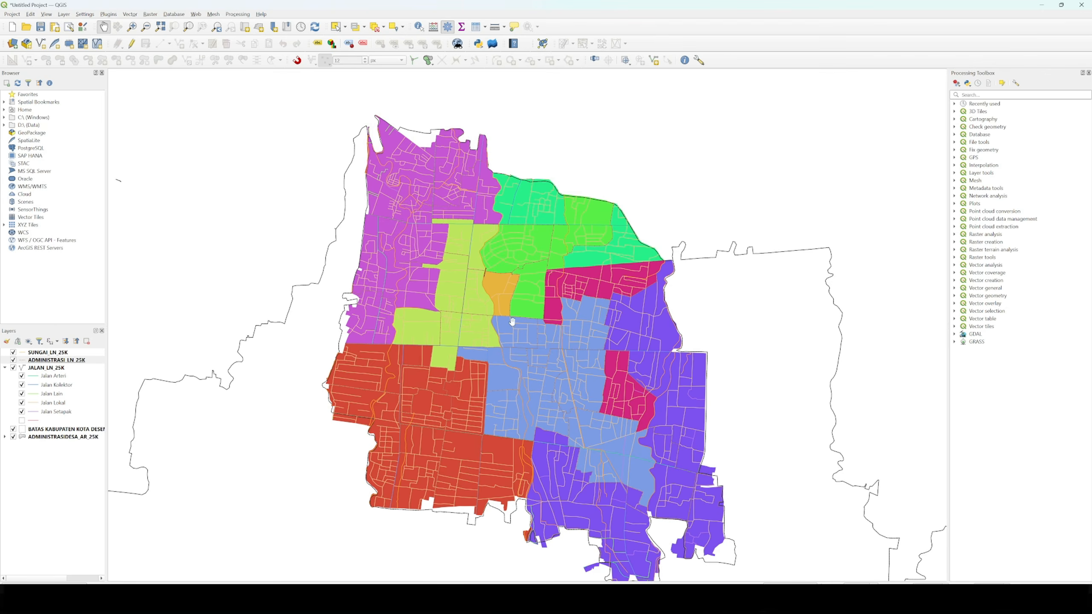
{"action": "scroll", "coordinate": [511, 322], "scroll_direction": "up", "scroll_amount": 1}
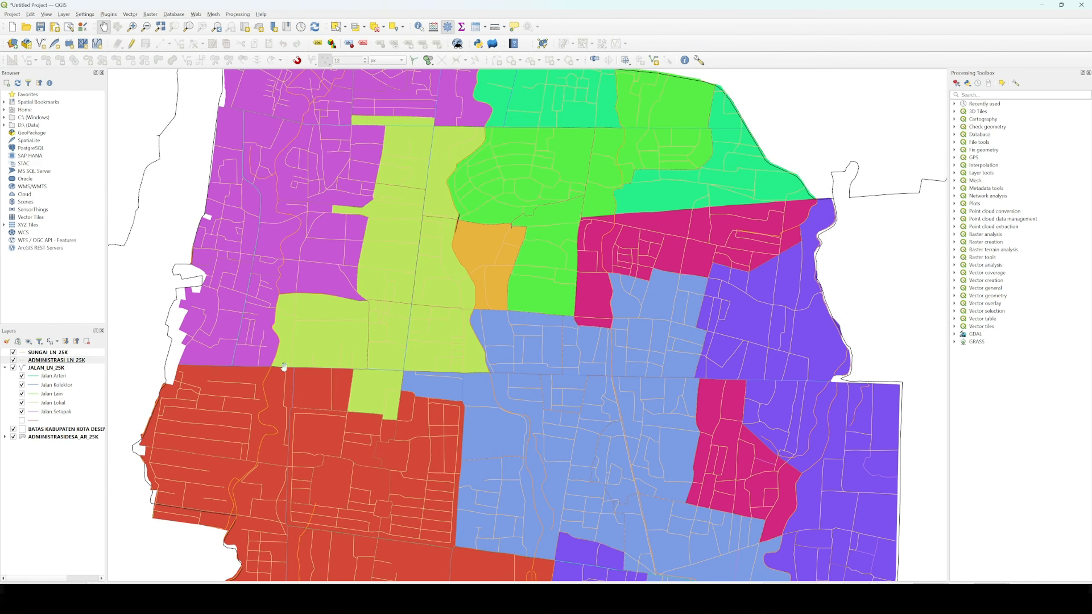
{"action": "right_click", "coordinate": [56, 362]}
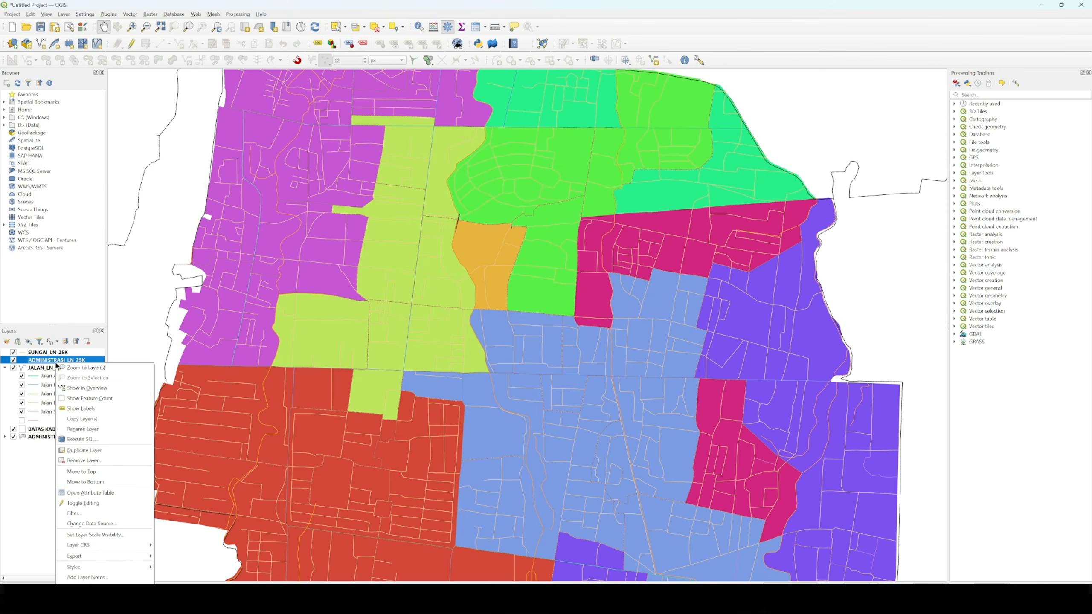
{"action": "left_click", "coordinate": [98, 577]}
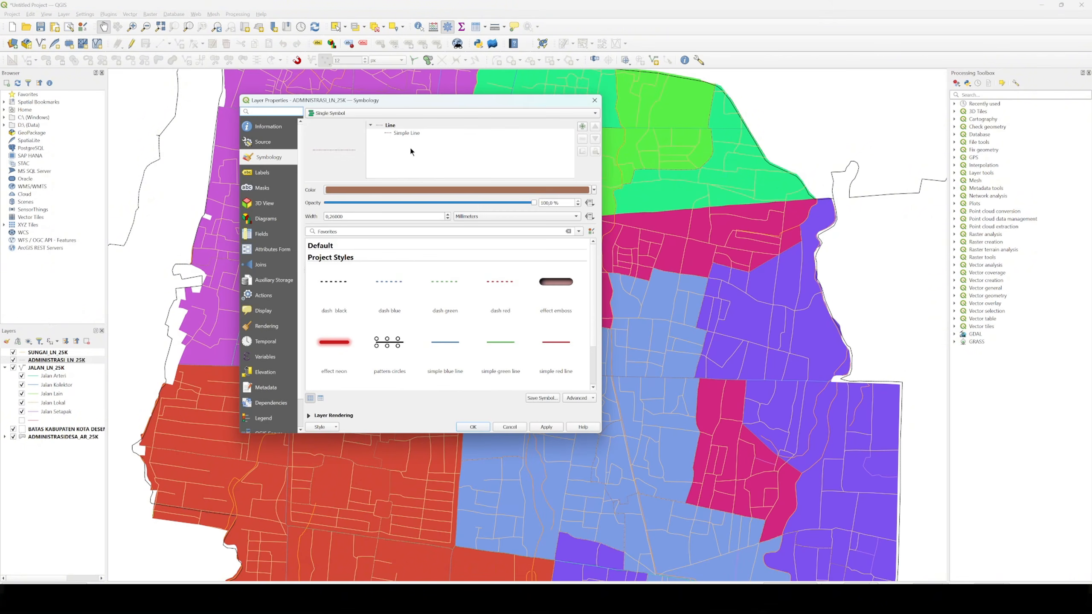
{"action": "double_click", "coordinate": [336, 216]}
{"action": "type", "text": "1"}
{"action": "key", "text": "BackSpace"}
{"action": "left_click", "coordinate": [474, 428]}
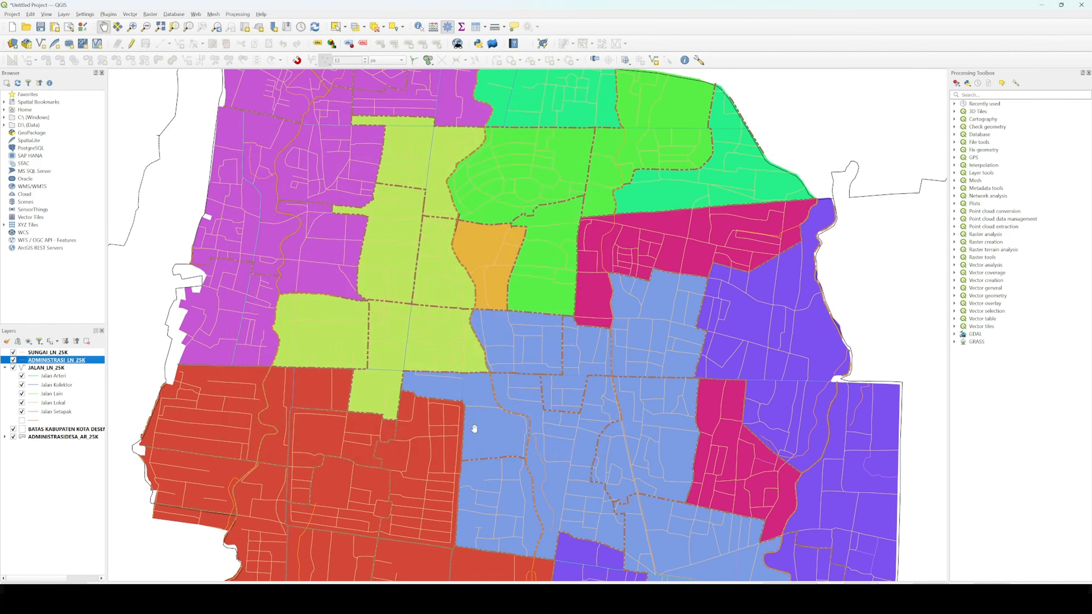
Change the line color of the ADMINISTRASI_LN_25K layer to black.
{"action": "right_click", "coordinate": [67, 363]}
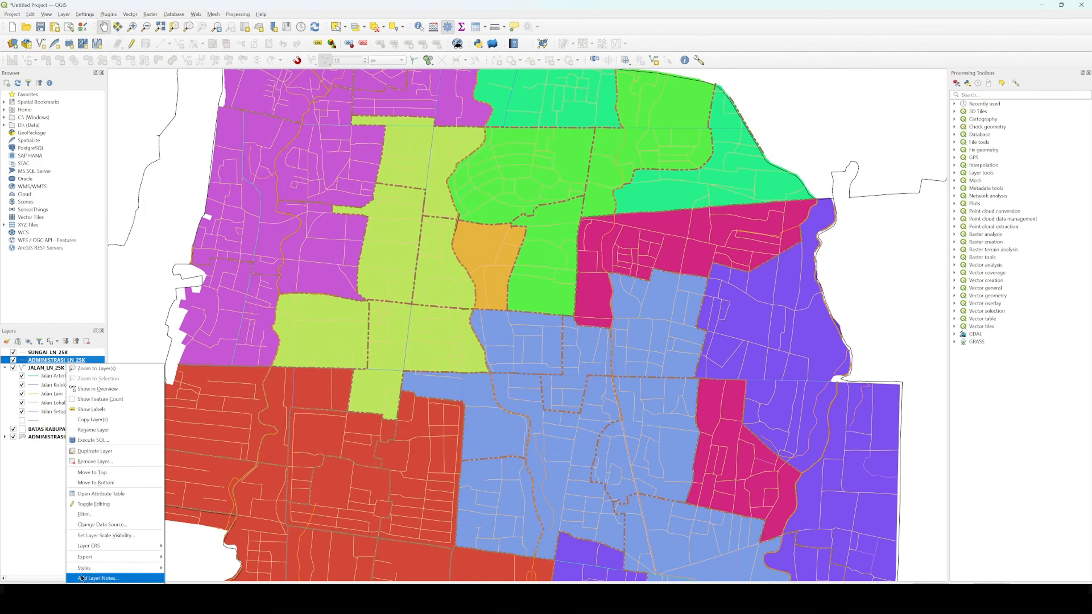
{"action": "left_click", "coordinate": [92, 589]}
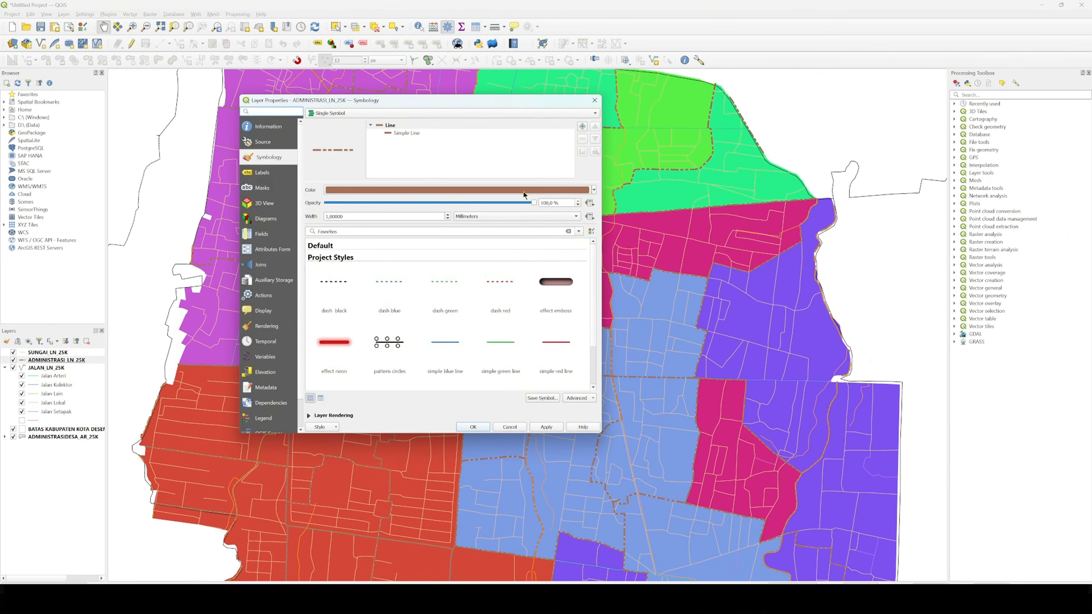
{"action": "left_click", "coordinate": [594, 190]}
{"action": "left_click_drag", "start_coordinate": [344, 224], "coordinate": [338, 214]}
{"action": "left_click", "coordinate": [473, 427]}
{"action": "left_click", "coordinate": [473, 426]}
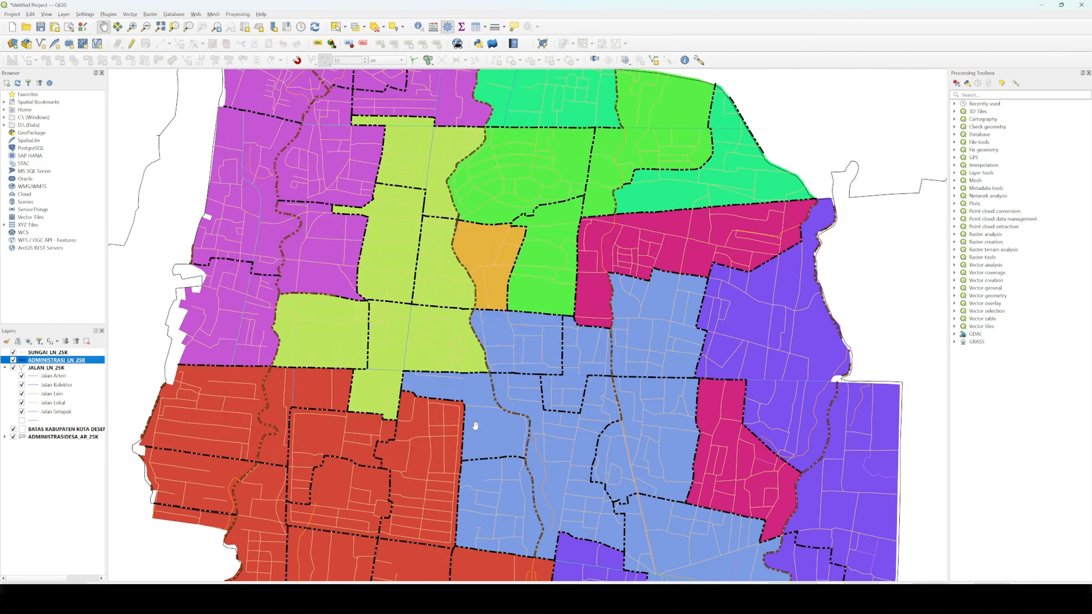
Examine the district colors and administrative boundary lines across the Kota Yogyakarta map.
{"action": "scroll", "coordinate": [544, 368], "scroll_direction": "up", "scroll_amount": 2}
{"action": "scroll", "coordinate": [545, 368], "scroll_direction": "down", "scroll_amount": 1}
{"action": "scroll", "coordinate": [545, 368], "scroll_direction": "down", "scroll_amount": 2}
{"action": "scroll", "coordinate": [545, 368], "scroll_direction": "up", "scroll_amount": 1}
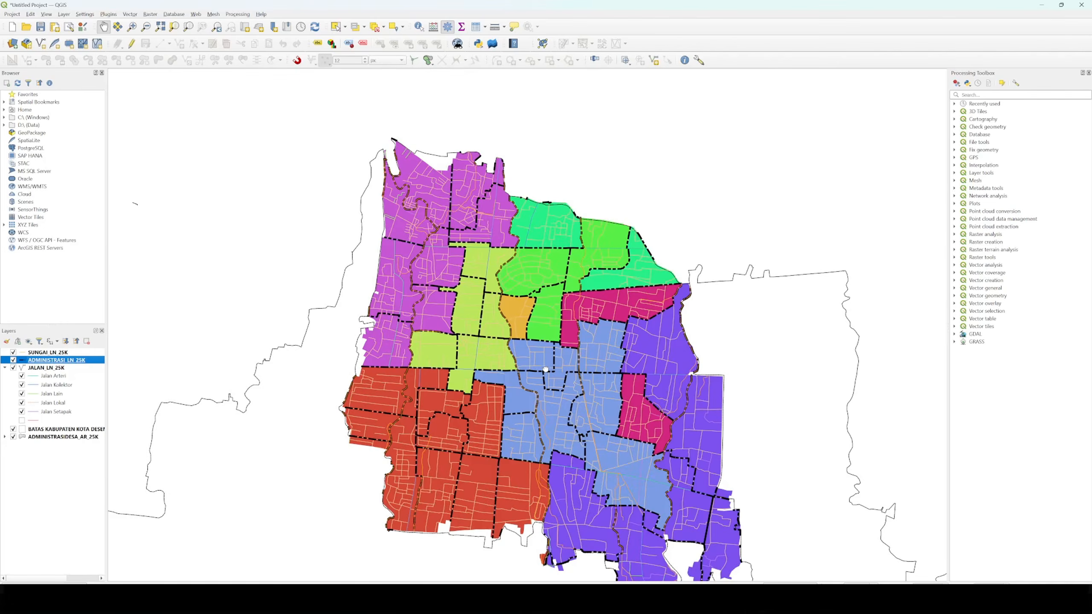
{"action": "scroll", "coordinate": [544, 369], "scroll_direction": "up", "scroll_amount": 1}
{"action": "left_click_drag", "start_coordinate": [545, 368], "coordinate": [533, 325]}
{"action": "scroll", "coordinate": [533, 325], "scroll_direction": "down", "scroll_amount": 1}
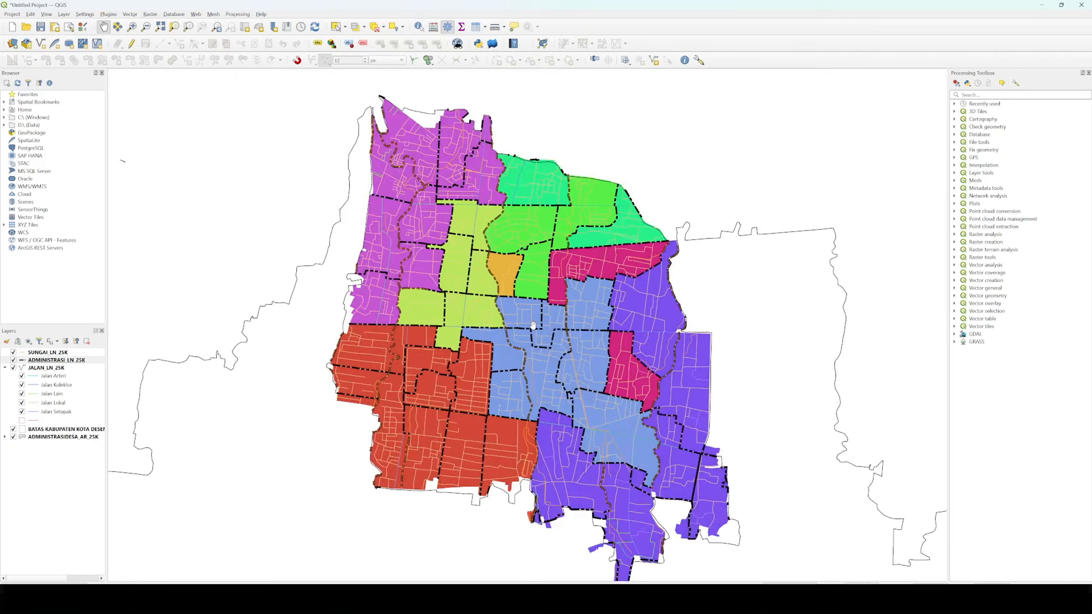
{"action": "scroll", "coordinate": [533, 325], "scroll_direction": "down", "scroll_amount": 1}
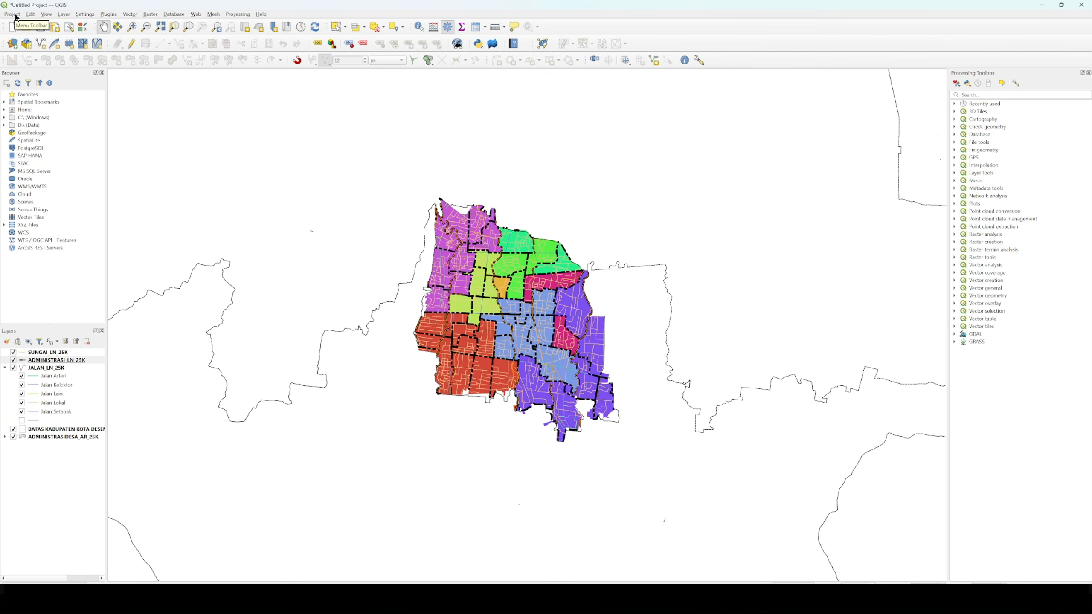
Check the project's coordinate reference system and accept EPSG:23879 - DGN95 / UTM zone 49S.
{"action": "left_click", "coordinate": [16, 16]}
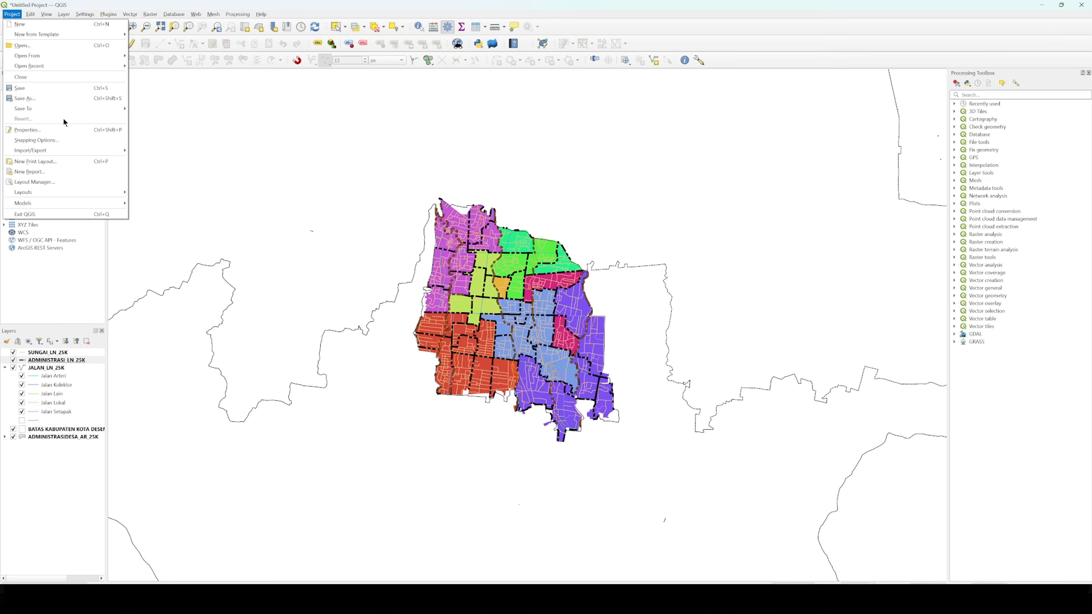
{"action": "left_click", "coordinate": [64, 131]}
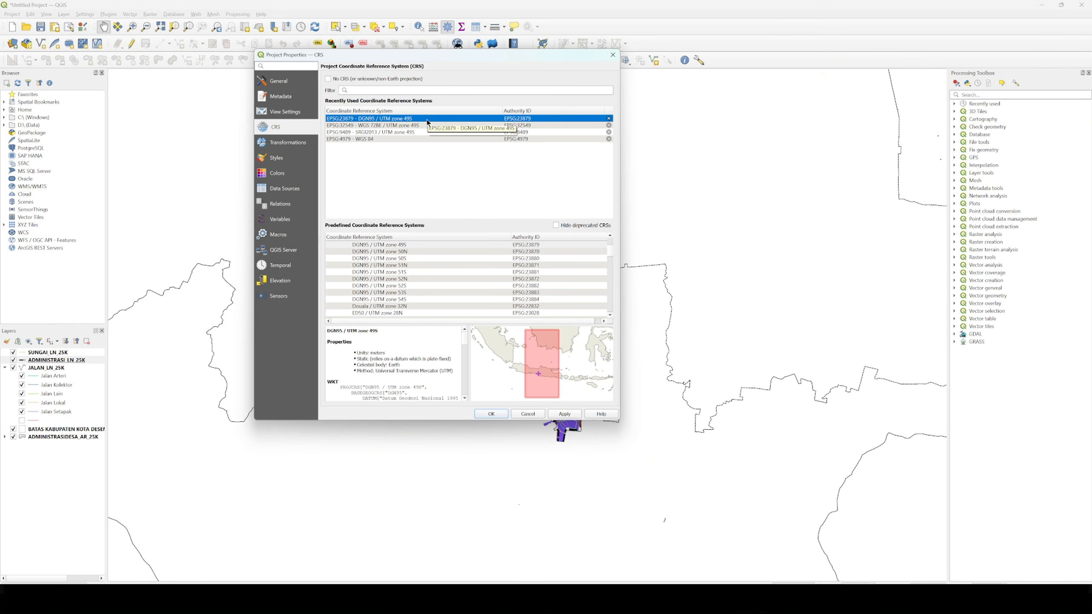
{"action": "left_click", "coordinate": [491, 414]}
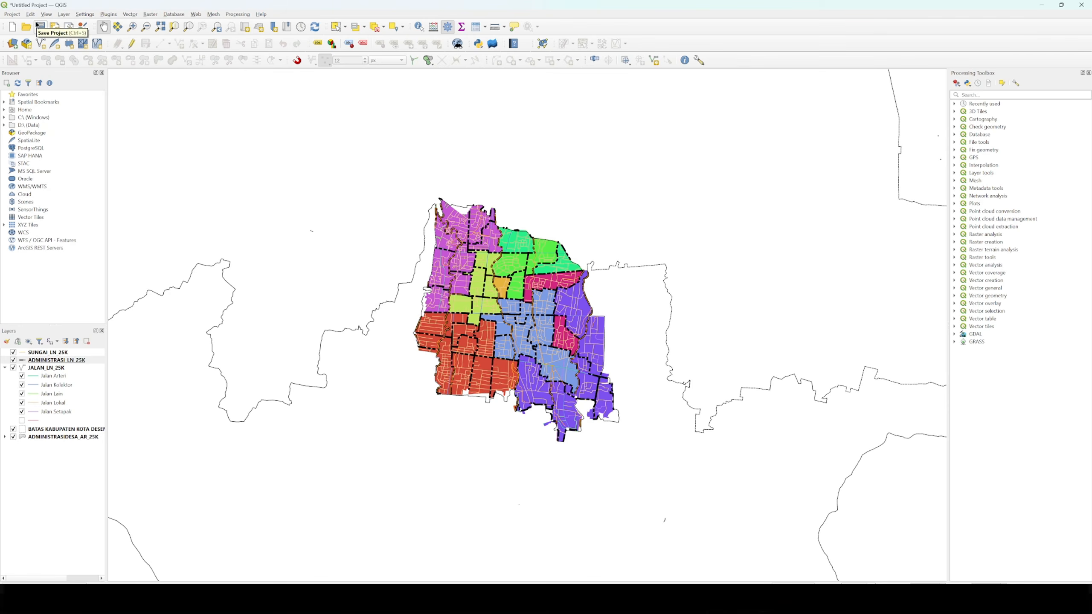
Save the project as "Peta acara 7" in the Acara 7 folder inside Praktikum SIL on drive D.
{"action": "left_click", "coordinate": [38, 26]}
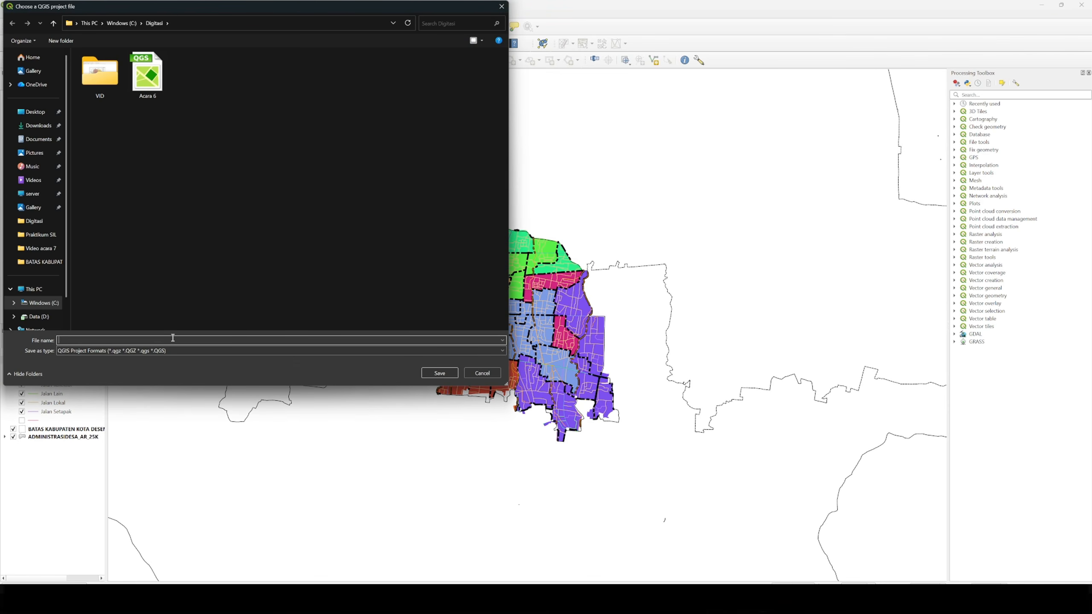
{"action": "type", "text": "Peta acara 7"}
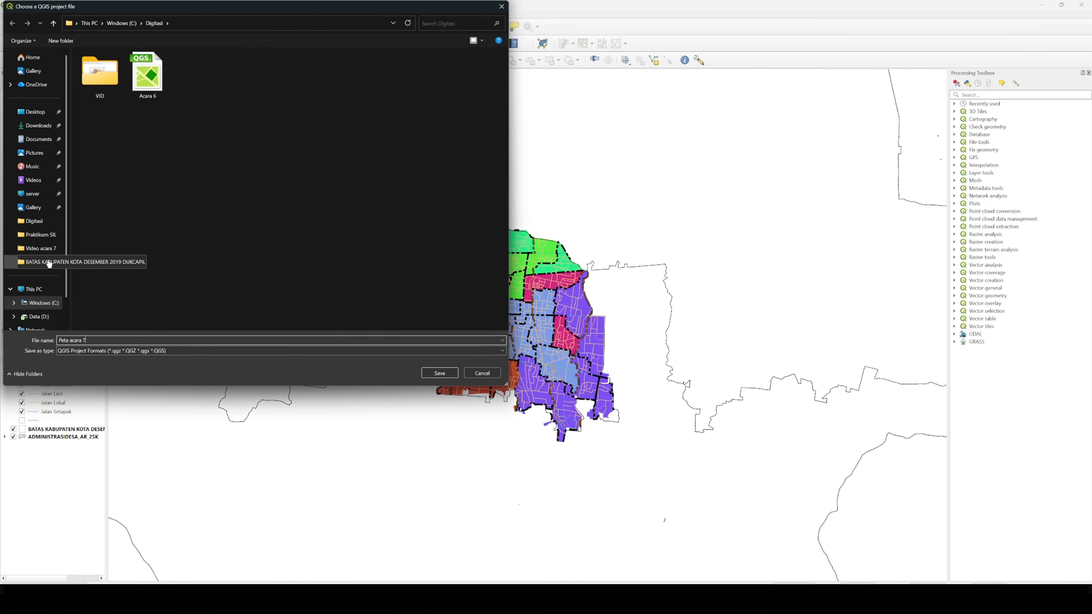
{"action": "left_click", "coordinate": [45, 241]}
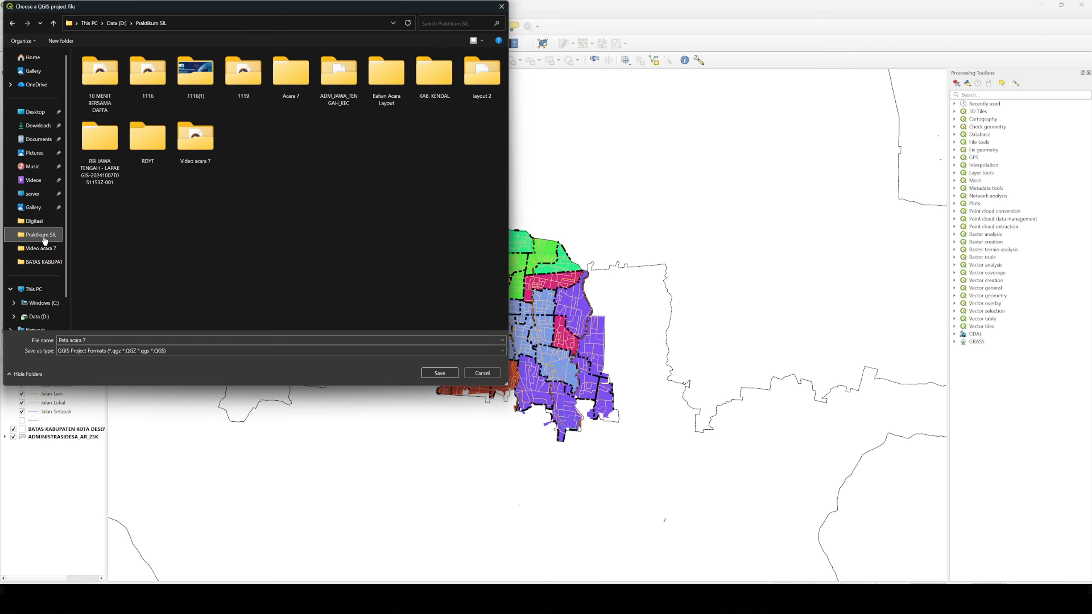
{"action": "double_click", "coordinate": [291, 86]}
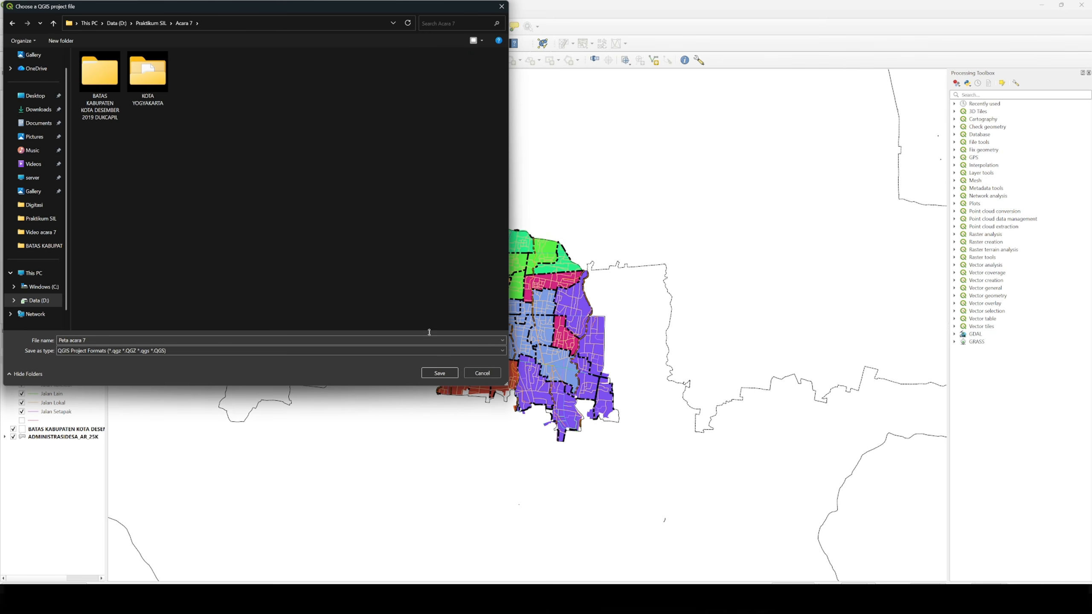
{"action": "left_click", "coordinate": [450, 372]}
{"action": "scroll", "coordinate": [486, 298], "scroll_direction": "up", "scroll_amount": 1}
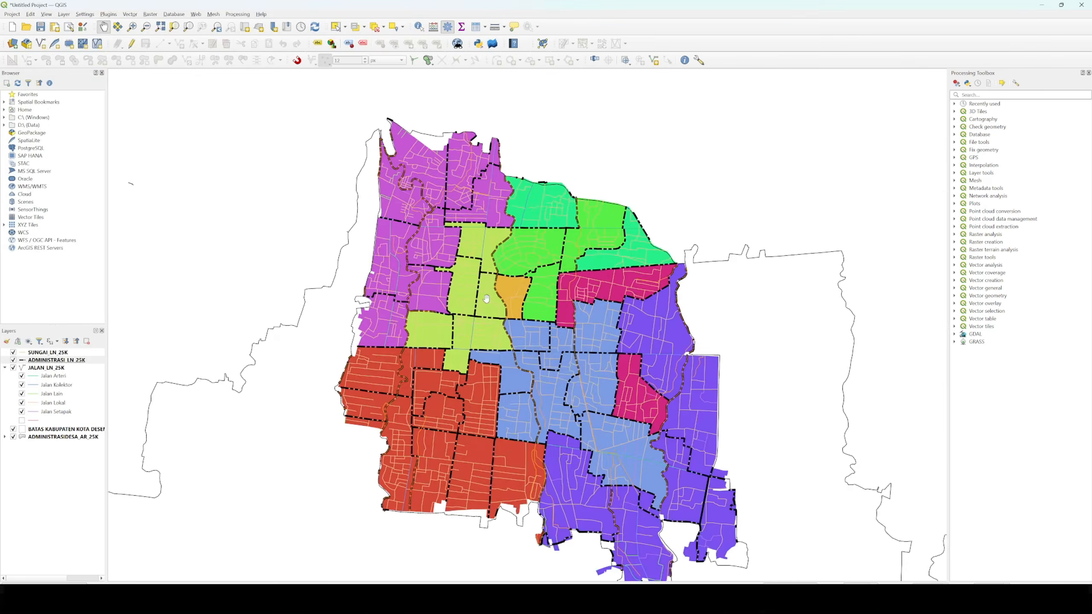
{"action": "scroll", "coordinate": [486, 298], "scroll_direction": "down", "scroll_amount": 2}
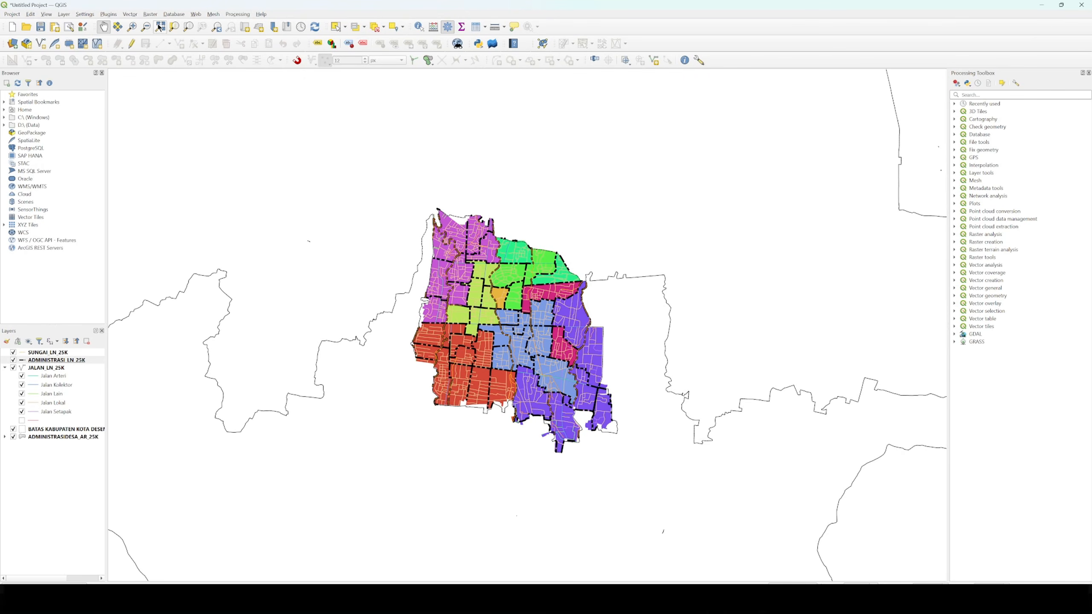
Create a new print layout titled "Acara 7" and maximize its window.
{"action": "left_click", "coordinate": [55, 28]}
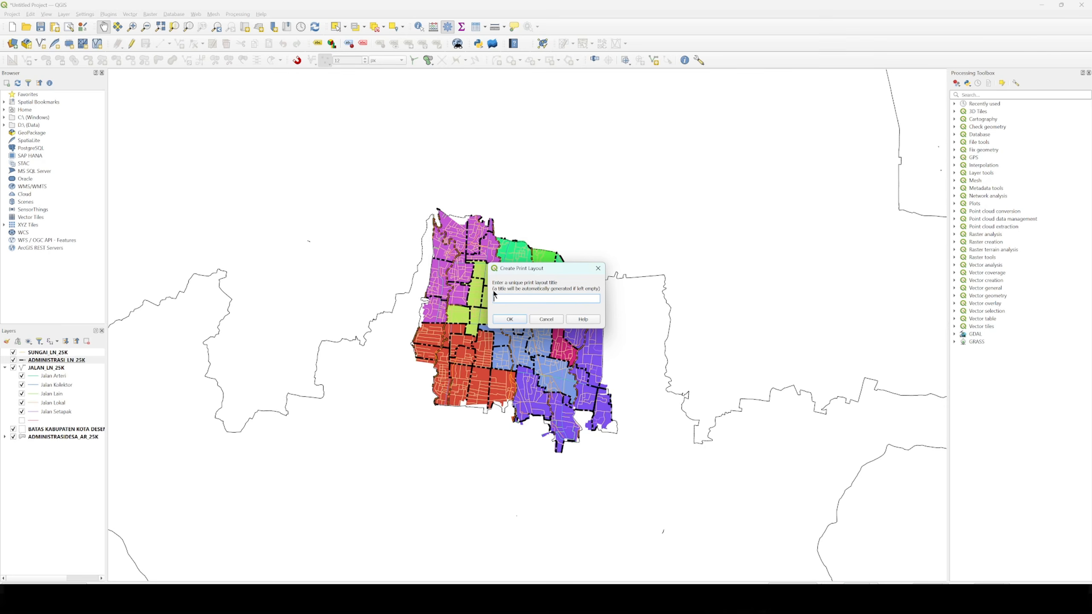
{"action": "type", "text": "Acara 7"}
{"action": "left_click", "coordinate": [509, 320]}
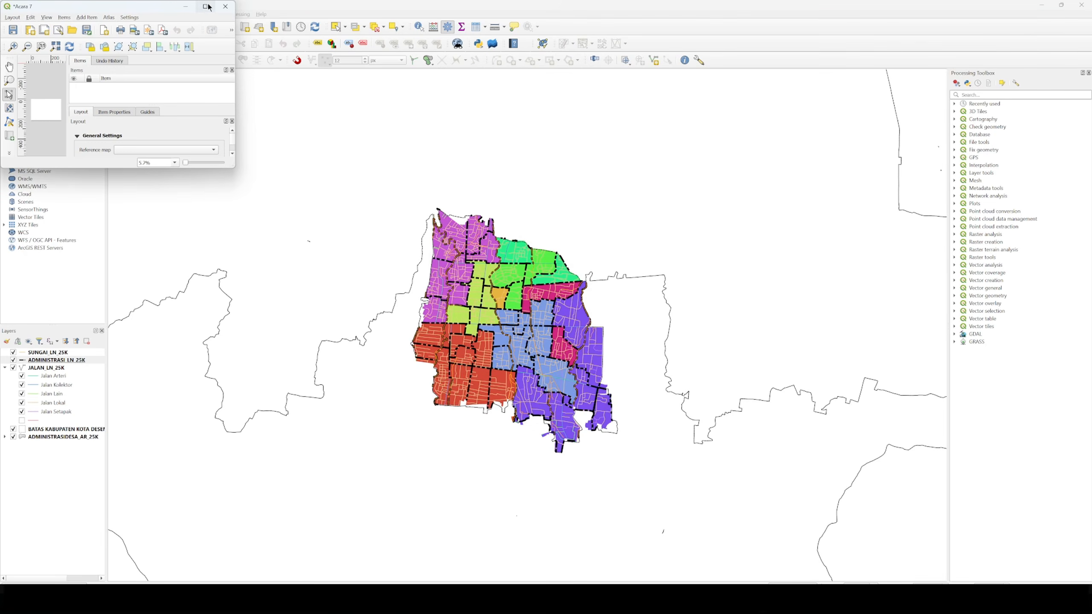
{"action": "left_click", "coordinate": [210, 7]}
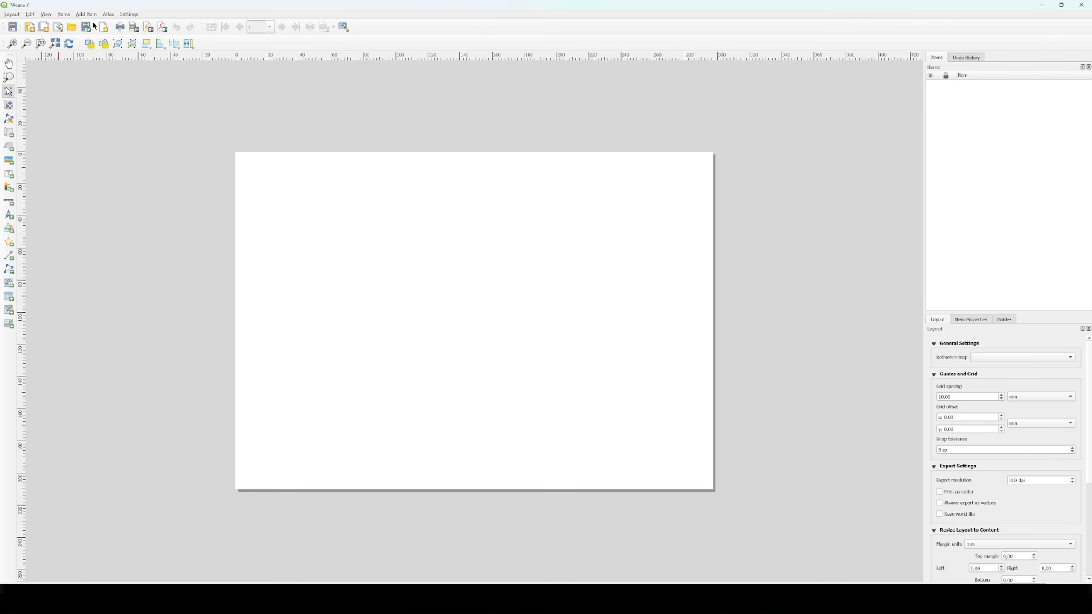
Turn on guide display for the layout and add a horizontal guide at 0.5 cm.
{"action": "left_click", "coordinate": [45, 14]}
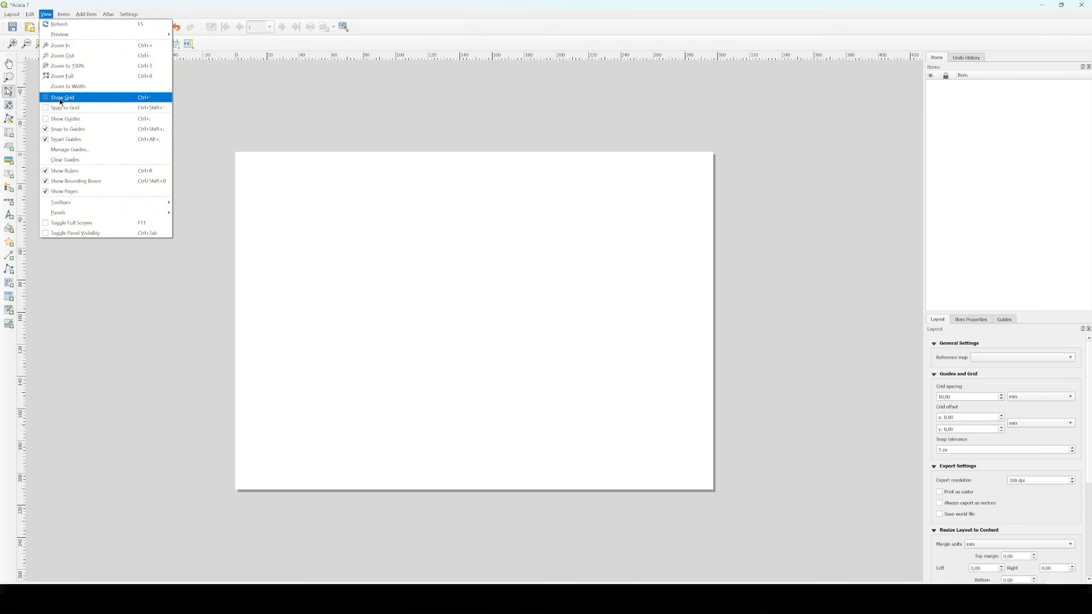
{"action": "left_click", "coordinate": [46, 123]}
{"action": "left_click", "coordinate": [1004, 319]}
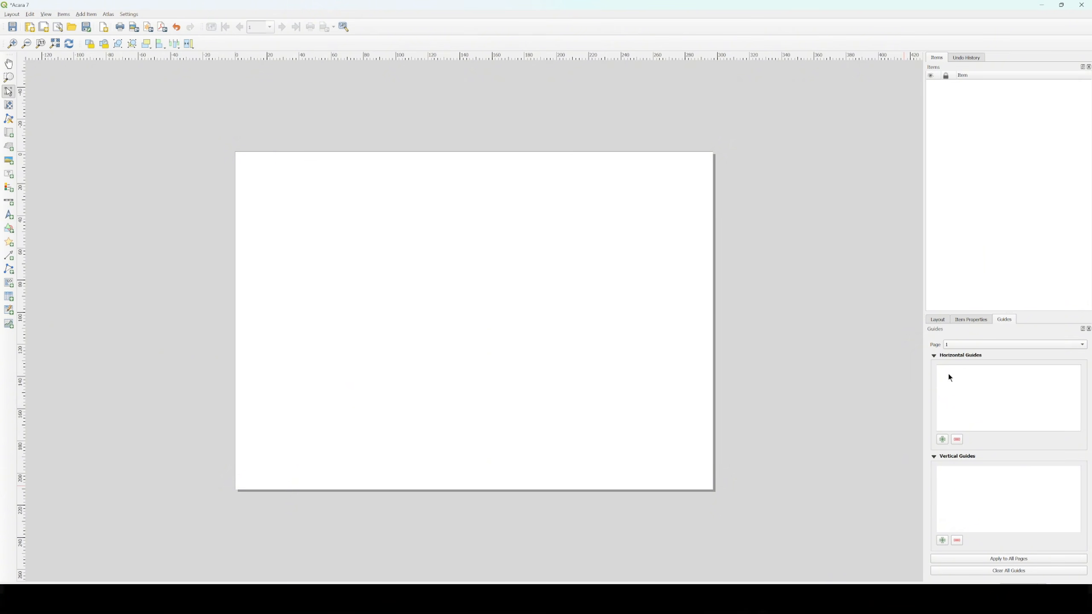
{"action": "left_click", "coordinate": [942, 439]}
{"action": "double_click", "coordinate": [948, 374]}
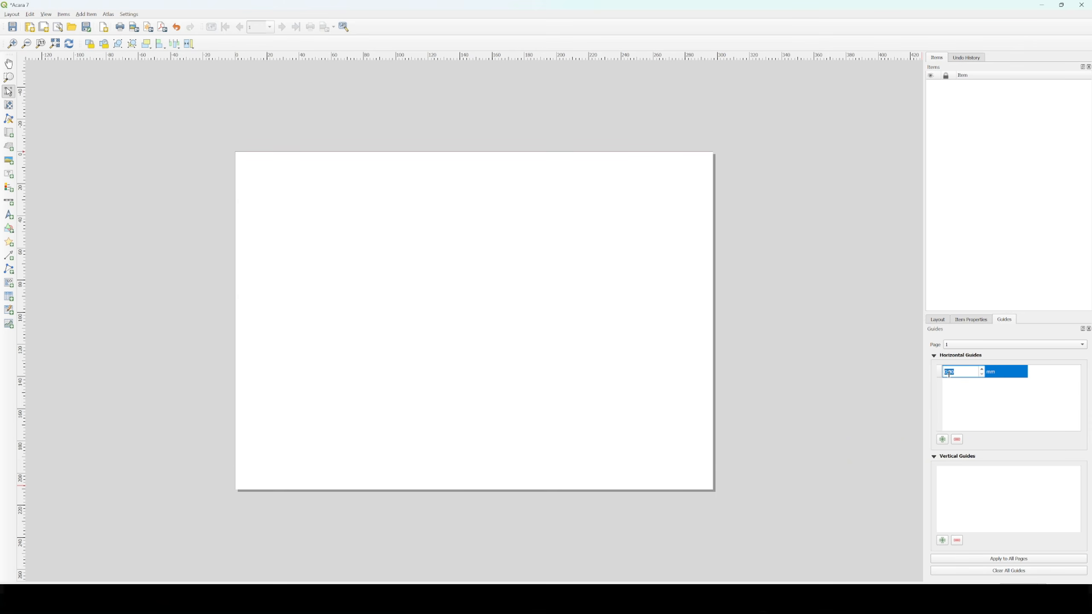
{"action": "type", "text": "0.5"}
{"action": "left_click", "coordinate": [1008, 373]}
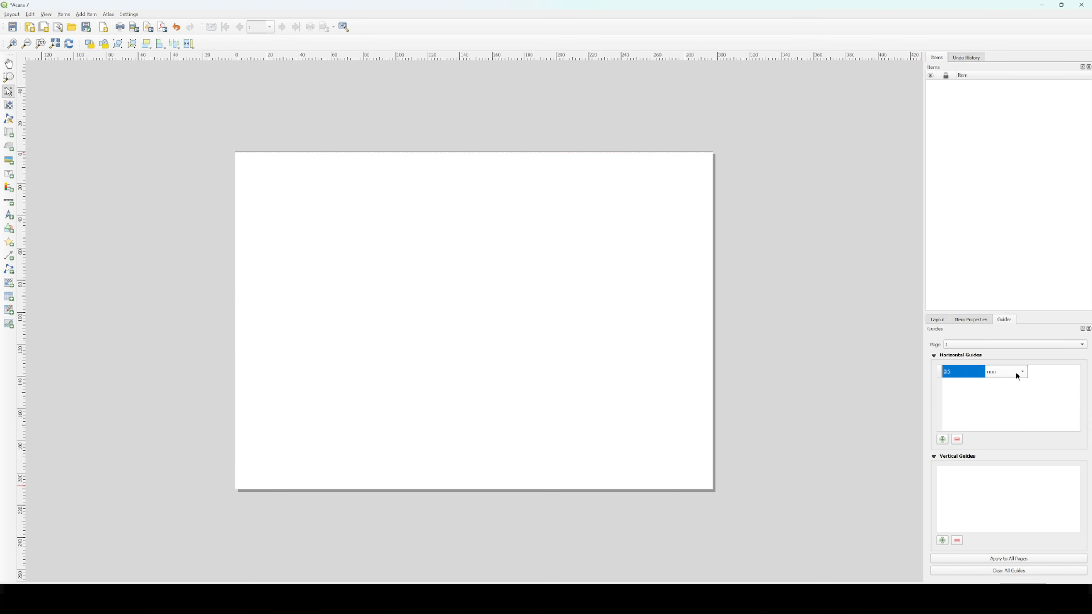
{"action": "double_click", "coordinate": [1015, 370]}
{"action": "left_click", "coordinate": [1015, 382]}
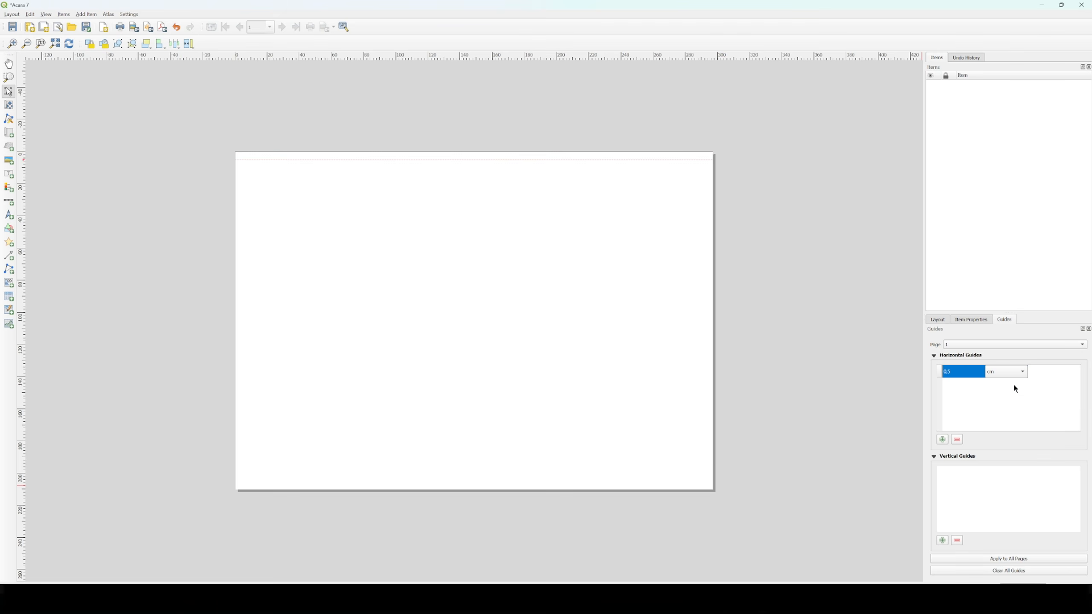
Add three more horizontal guides at 16.5 cm, 17 cm and 20.5 cm.
{"action": "left_click", "coordinate": [942, 439]}
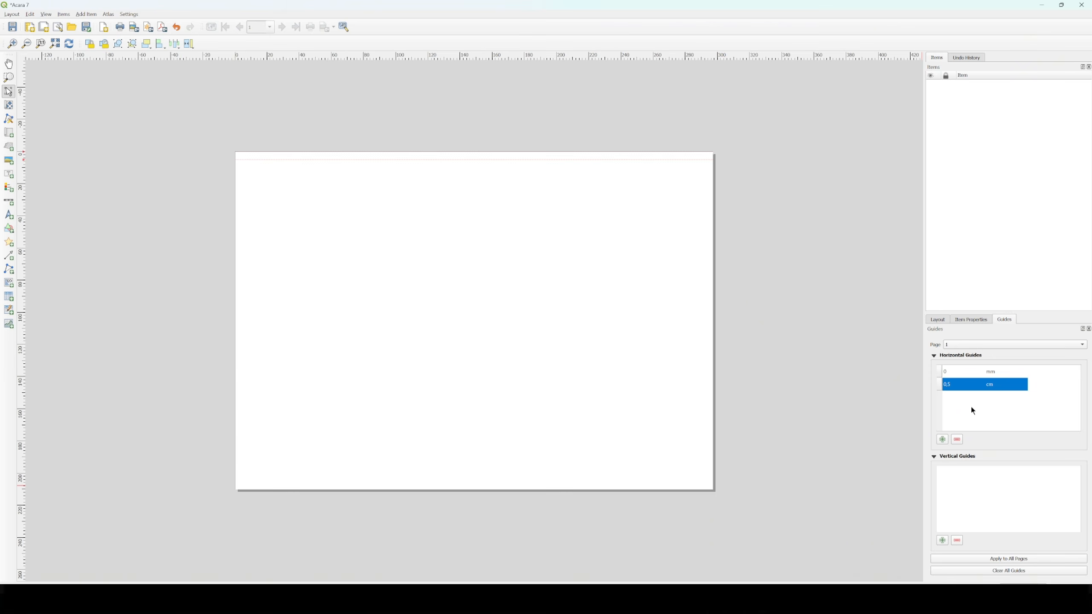
{"action": "left_click", "coordinate": [942, 439]}
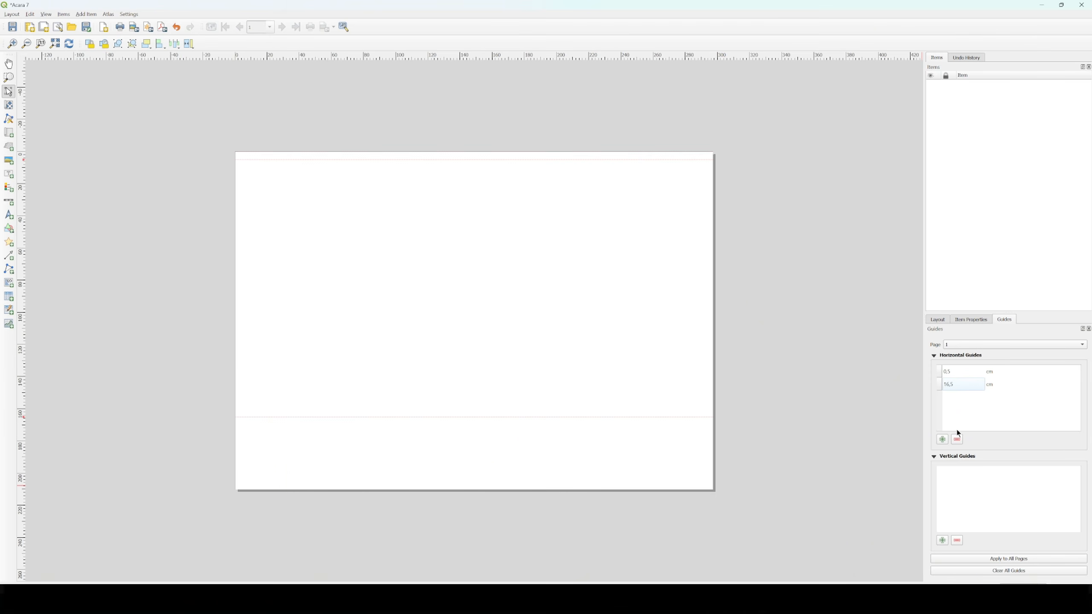
{"action": "double_click", "coordinate": [966, 372]}
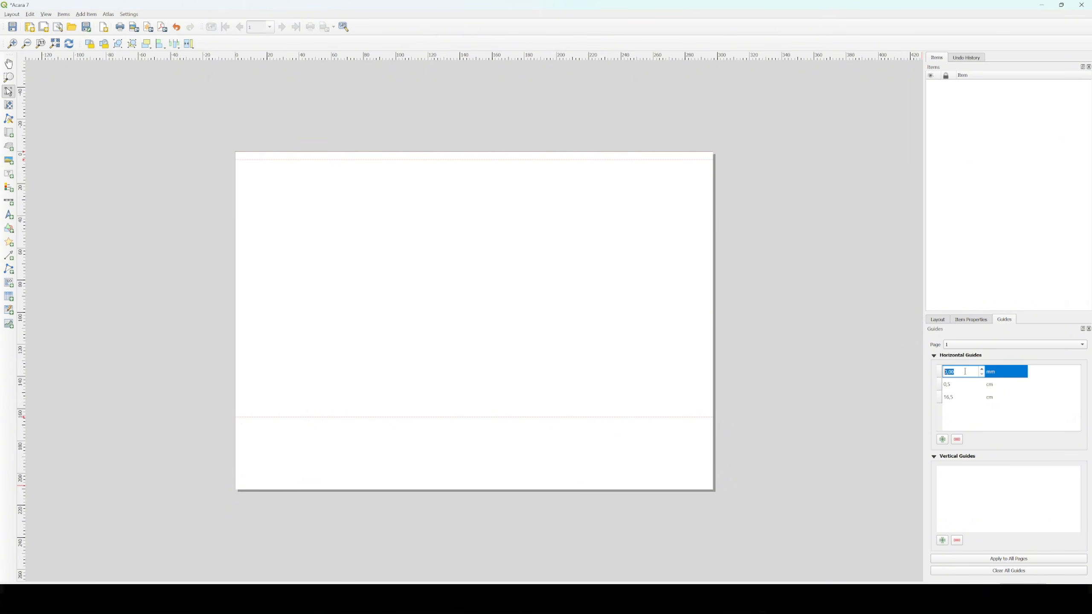
{"action": "left_click", "coordinate": [942, 439]}
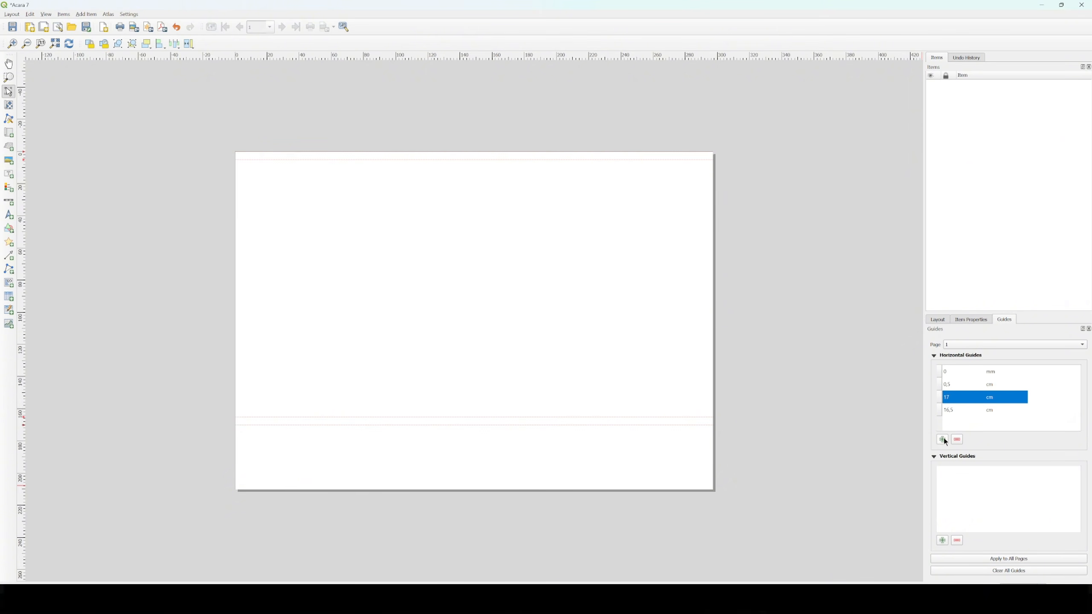
{"action": "double_click", "coordinate": [951, 372]}
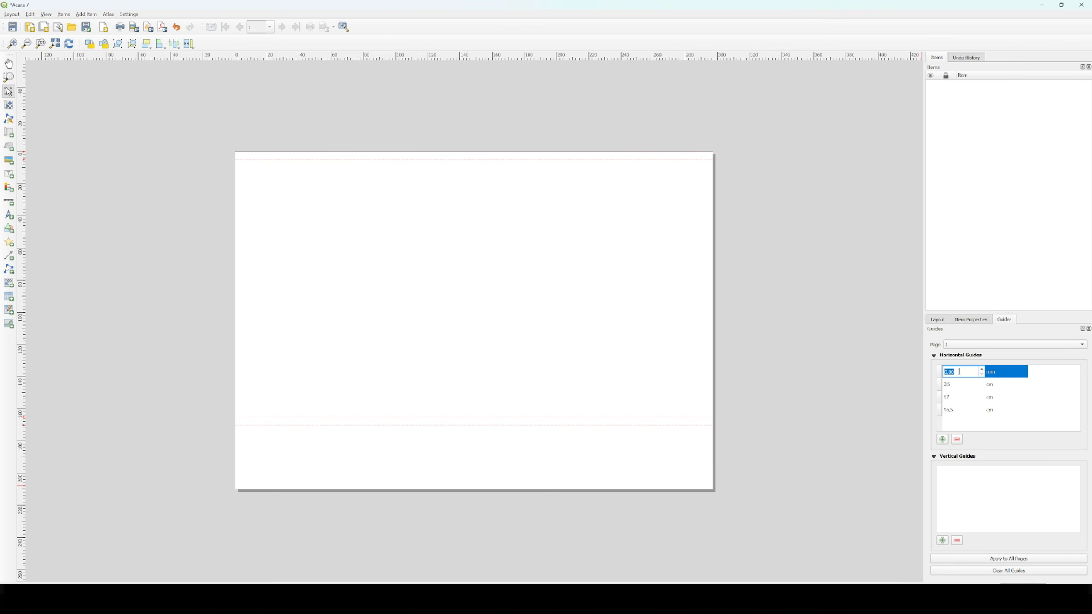
{"action": "type", "text": "20,5"}
{"action": "double_click", "coordinate": [1003, 385]}
{"action": "left_click", "coordinate": [1003, 397]}
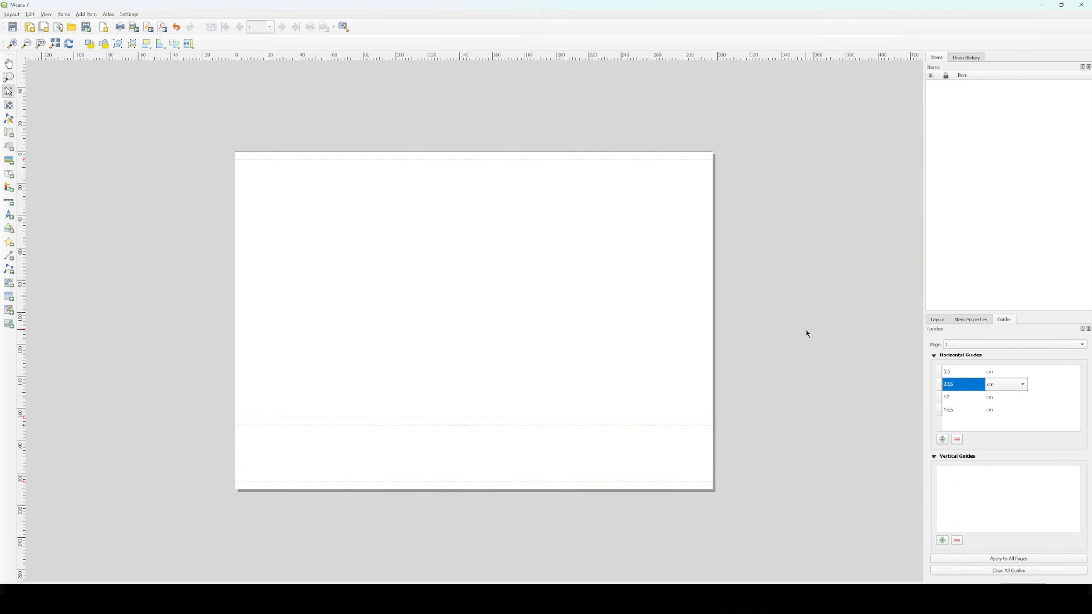
Add a vertical guide at 0.5 cm.
{"action": "left_click", "coordinate": [955, 478]}
{"action": "left_click", "coordinate": [942, 540]}
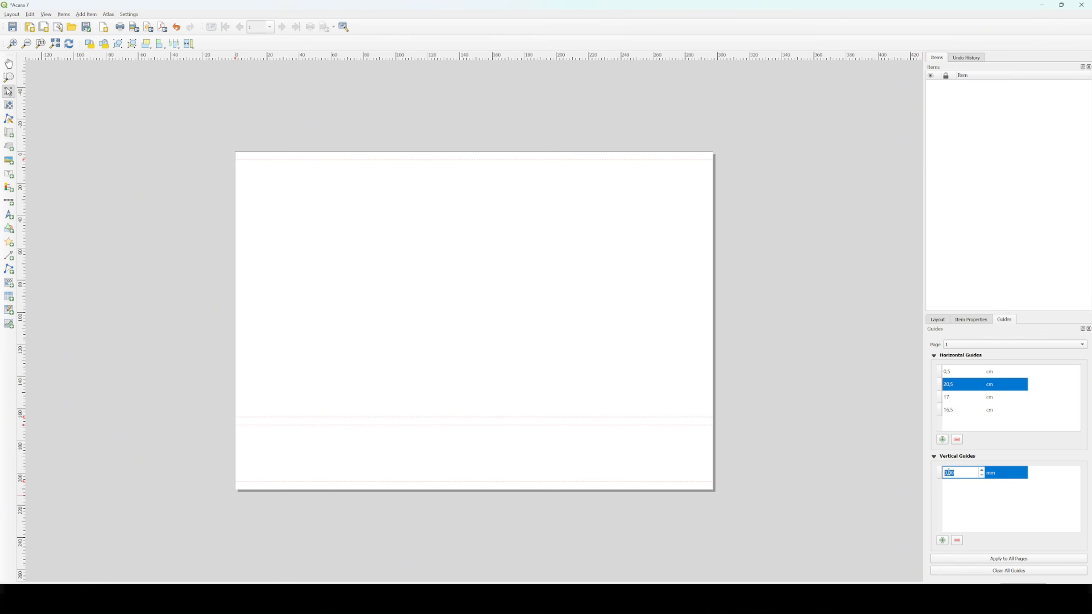
{"action": "type", "text": "0,5"}
{"action": "left_click", "coordinate": [1006, 476]}
{"action": "left_click", "coordinate": [1005, 475]}
{"action": "left_click", "coordinate": [993, 484]}
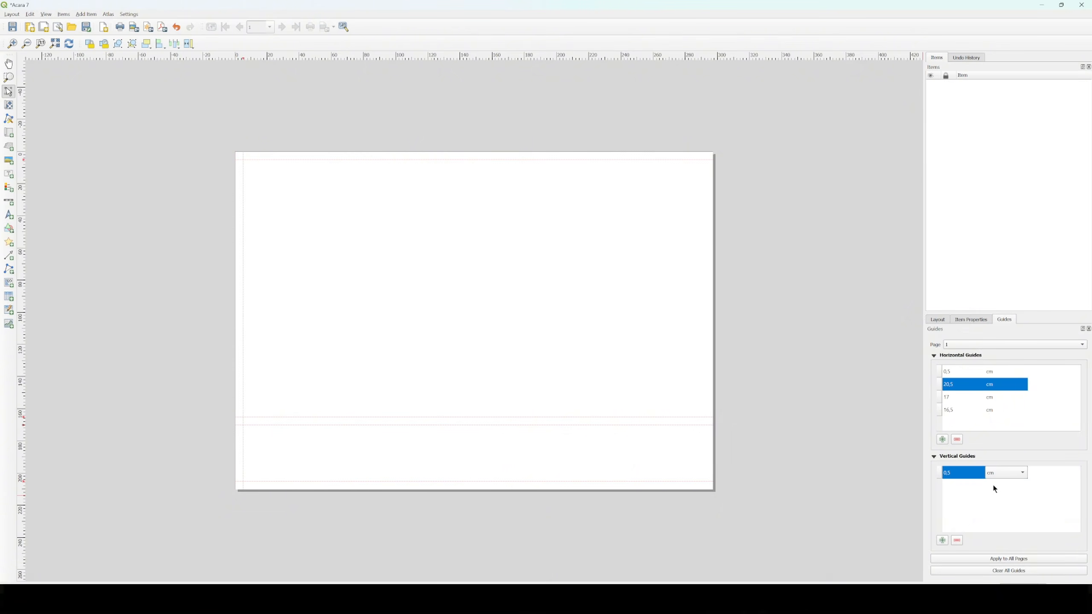
Add three more vertical guides at 21 cm, 21.5 cm and 29.2 cm.
{"action": "left_click", "coordinate": [942, 541]}
{"action": "double_click", "coordinate": [955, 472]}
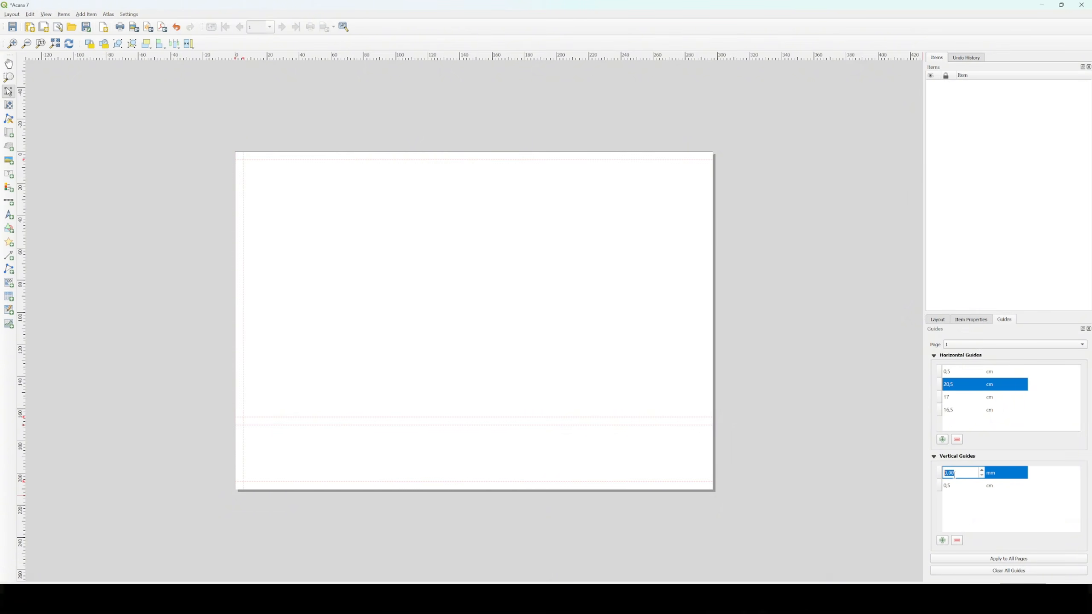
{"action": "type", "text": "21"}
{"action": "type", "text": "21"}
{"action": "type", "text": "29,2"}
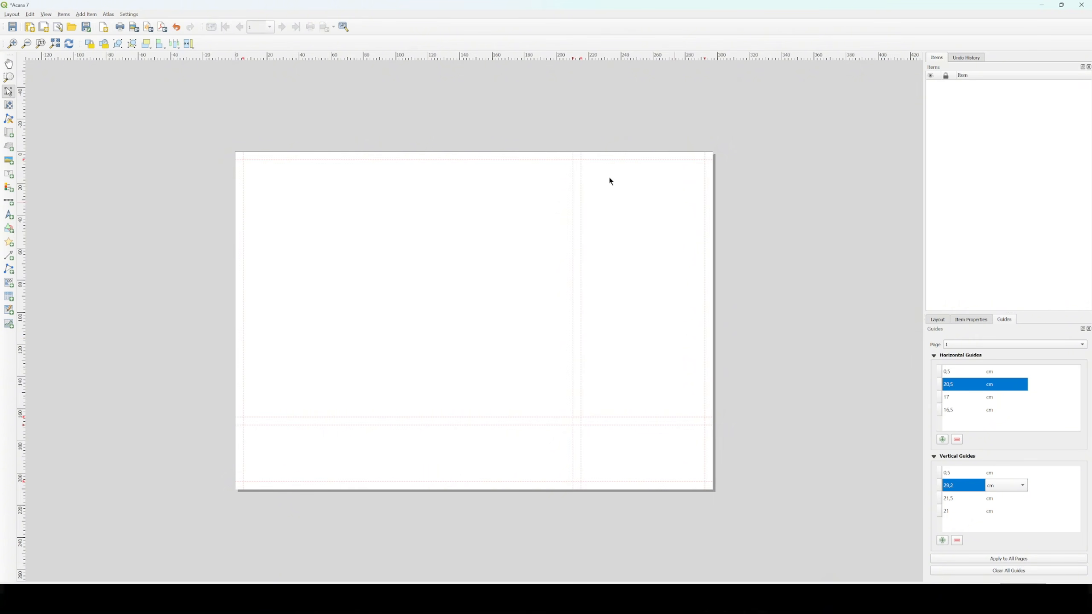
Draw the large main rectangle between the 0.5 and 21 cm vertical guides and the 0.5 and 16.5 cm horizontal guides.
{"action": "left_click", "coordinate": [9, 231]}
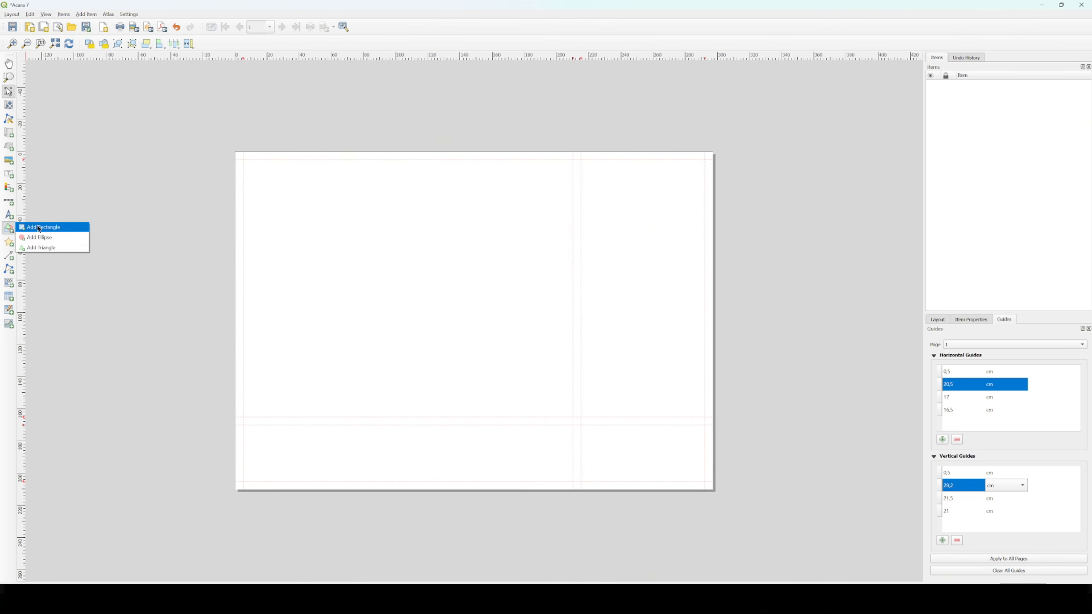
{"action": "left_click", "coordinate": [40, 227]}
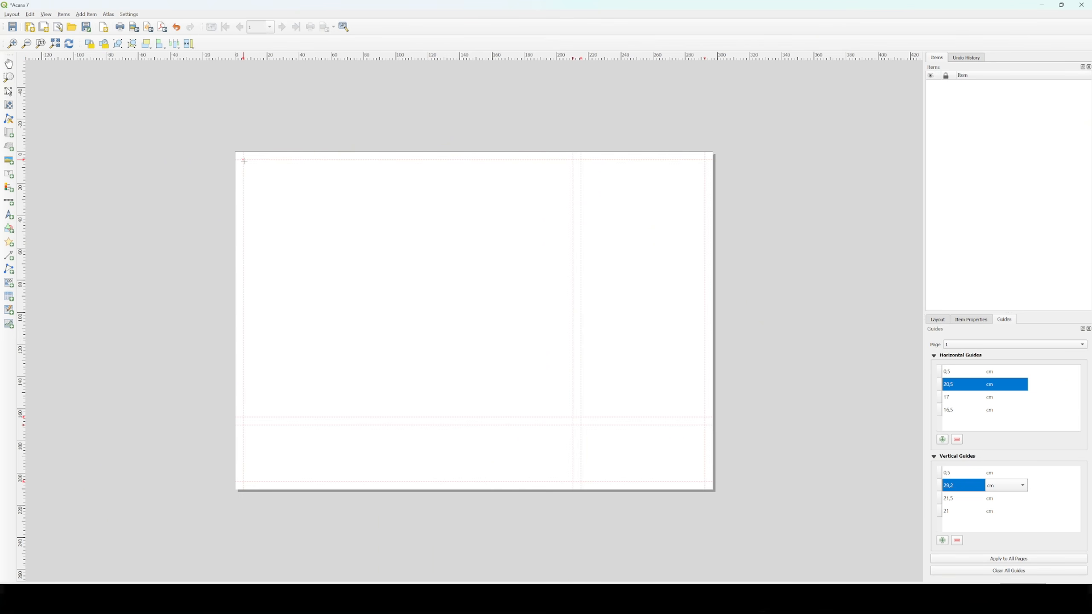
{"action": "left_click_drag", "start_coordinate": [242, 159], "coordinate": [572, 416]}
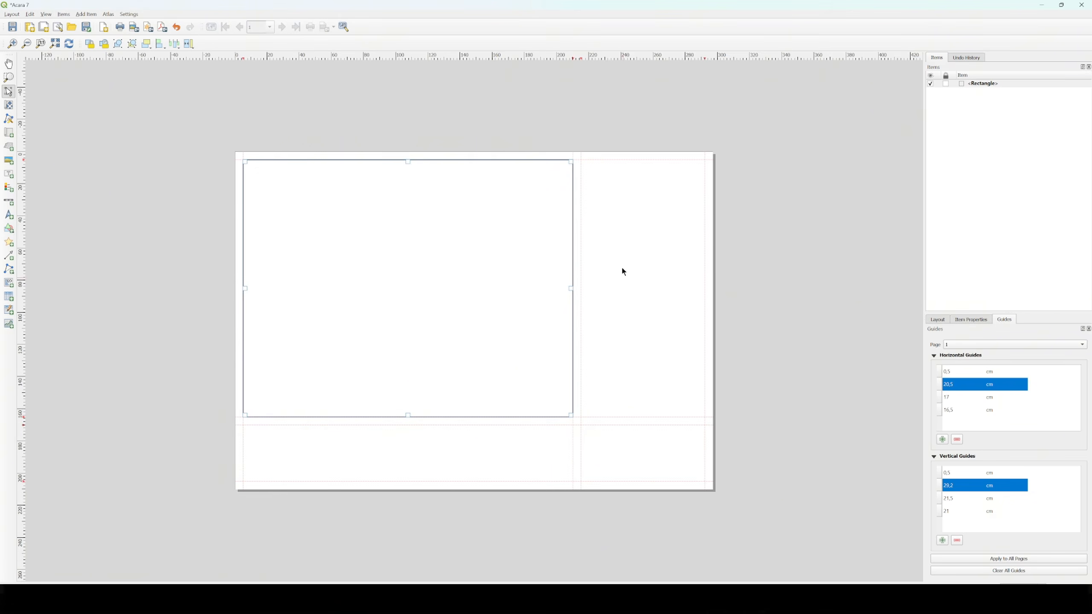
Draw two short rectangles between the 21.5 and 29.2 cm vertical guides, one at the page's upper guide and one below it with a gap.
{"action": "left_click", "coordinate": [13, 232]}
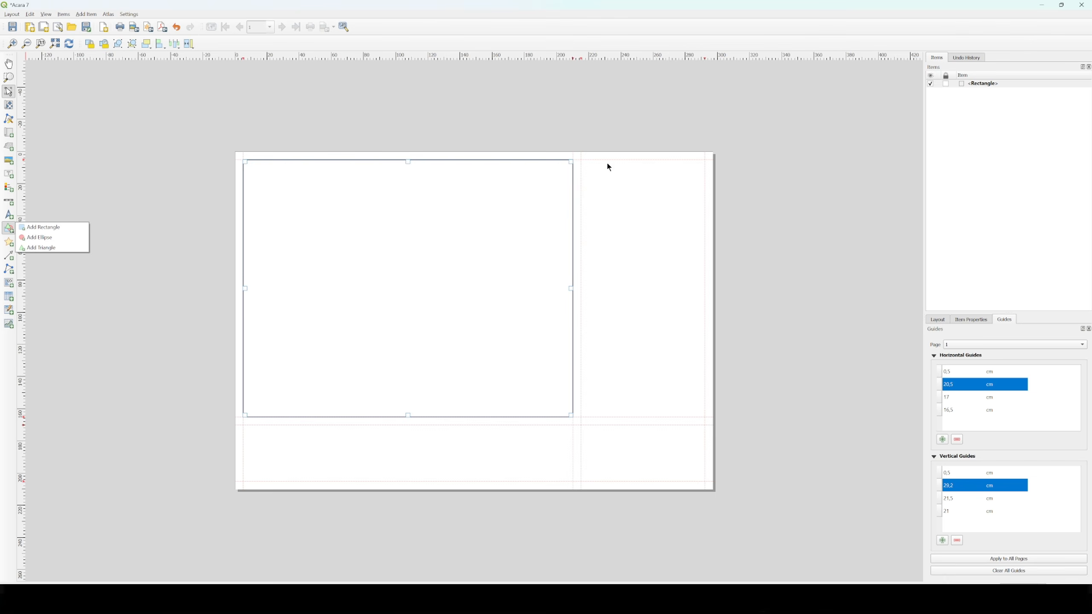
{"action": "left_click", "coordinate": [41, 227]}
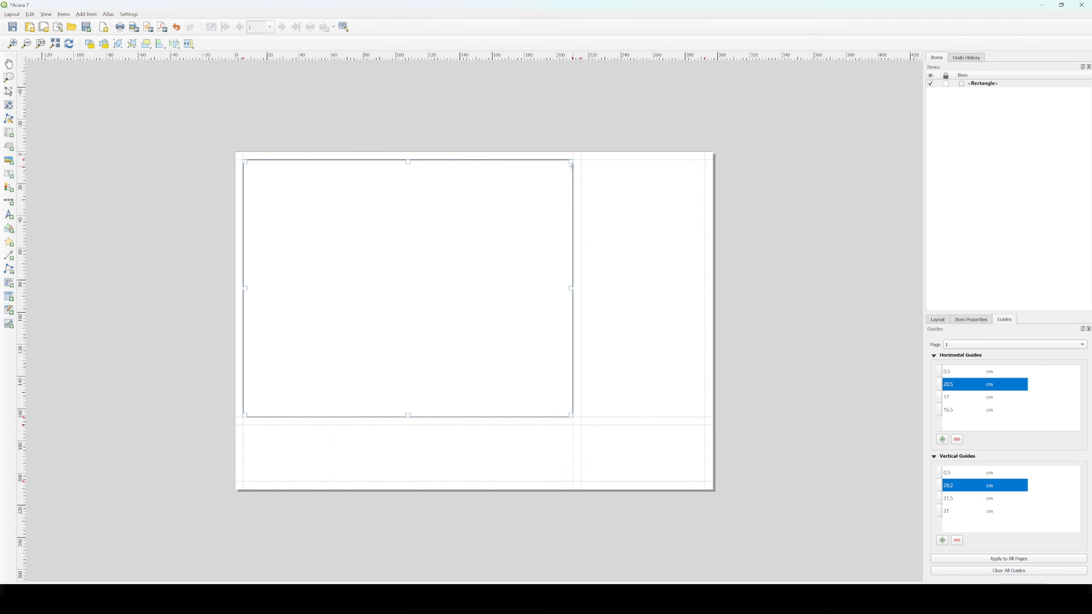
{"action": "left_click_drag", "start_coordinate": [581, 160], "coordinate": [705, 198]}
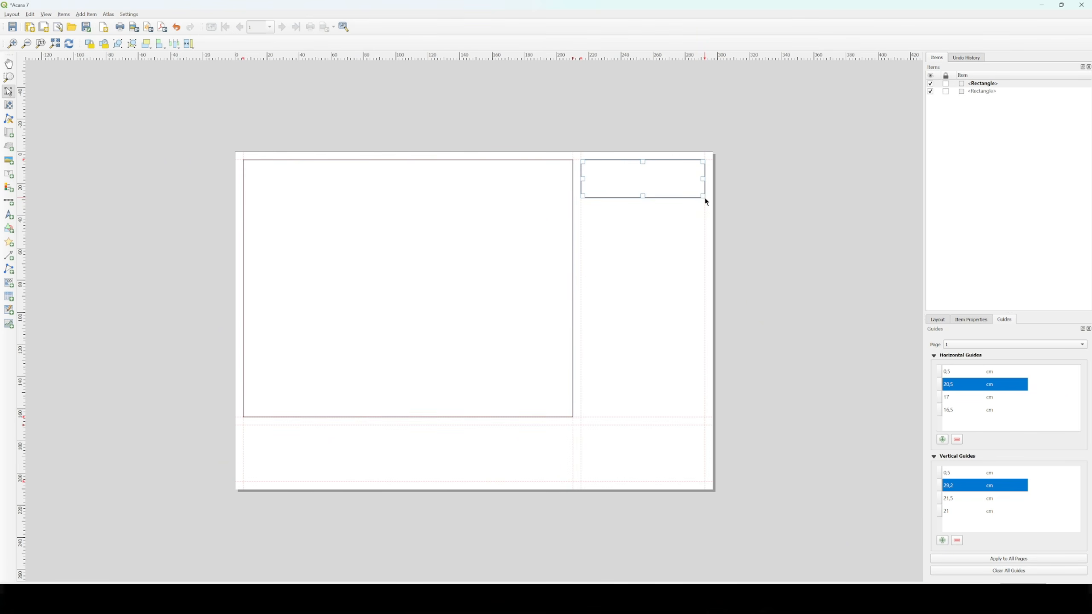
{"action": "left_click", "coordinate": [741, 220]}
{"action": "left_click", "coordinate": [8, 228]}
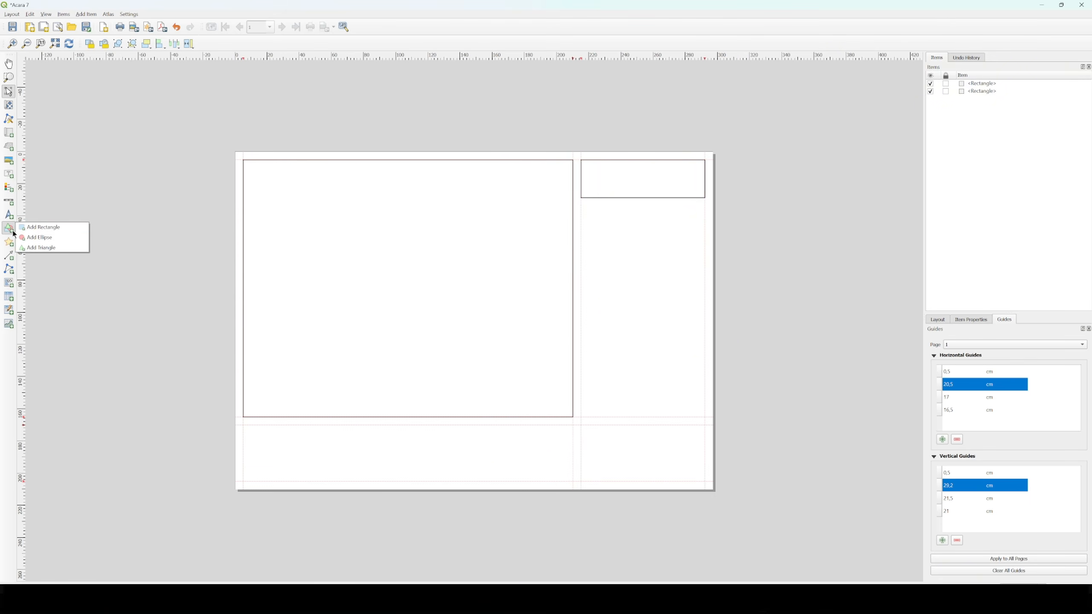
{"action": "left_click", "coordinate": [27, 226]}
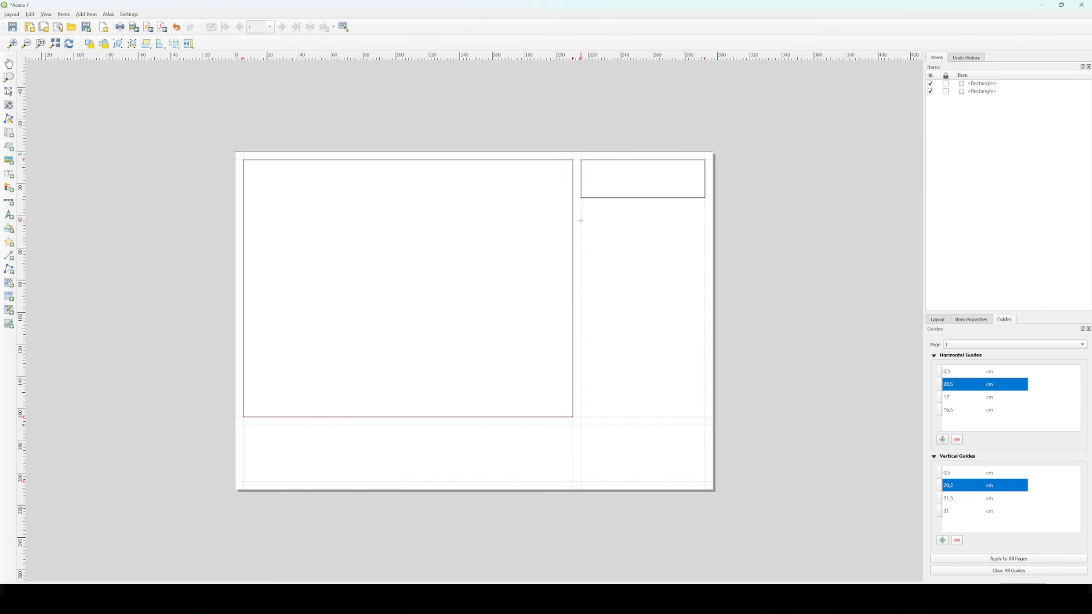
{"action": "left_click_drag", "start_coordinate": [581, 221], "coordinate": [704, 264]}
Complete the page's right column with a tall rectangle ending at the 16.5 cm guide and another between the 17 and 20.5 cm guides.
{"action": "left_click_drag", "start_coordinate": [9, 228], "coordinate": [25, 238]}
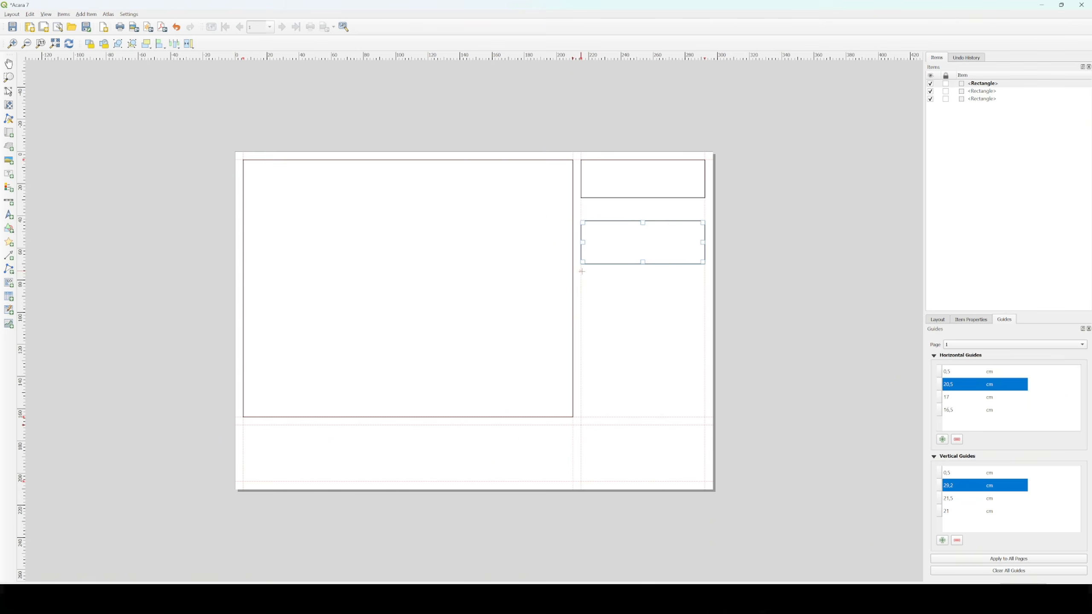
{"action": "left_click_drag", "start_coordinate": [582, 271], "coordinate": [705, 416]}
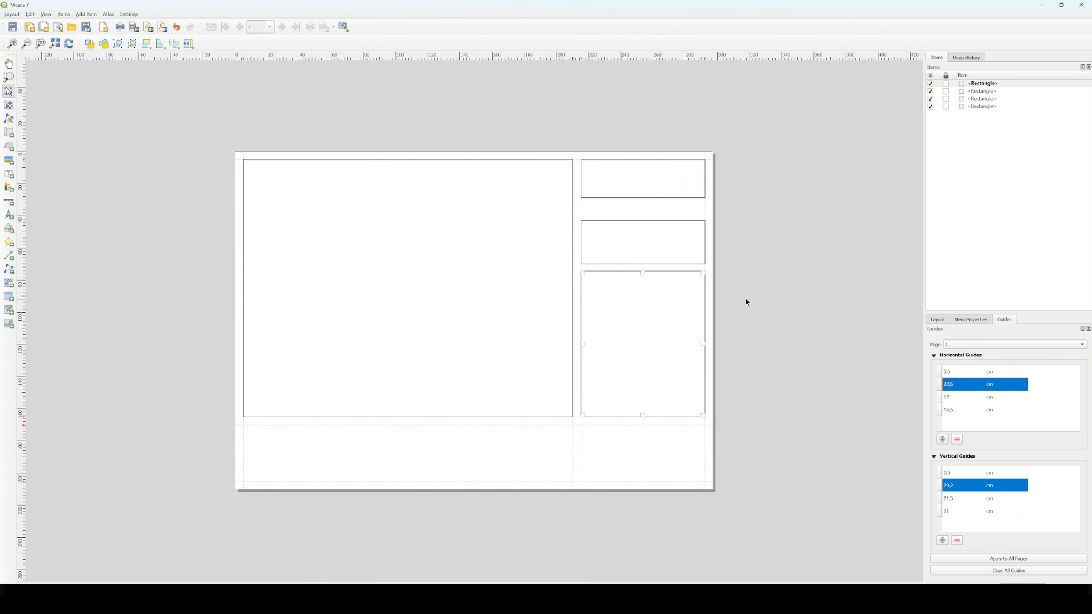
{"action": "left_click", "coordinate": [9, 228]}
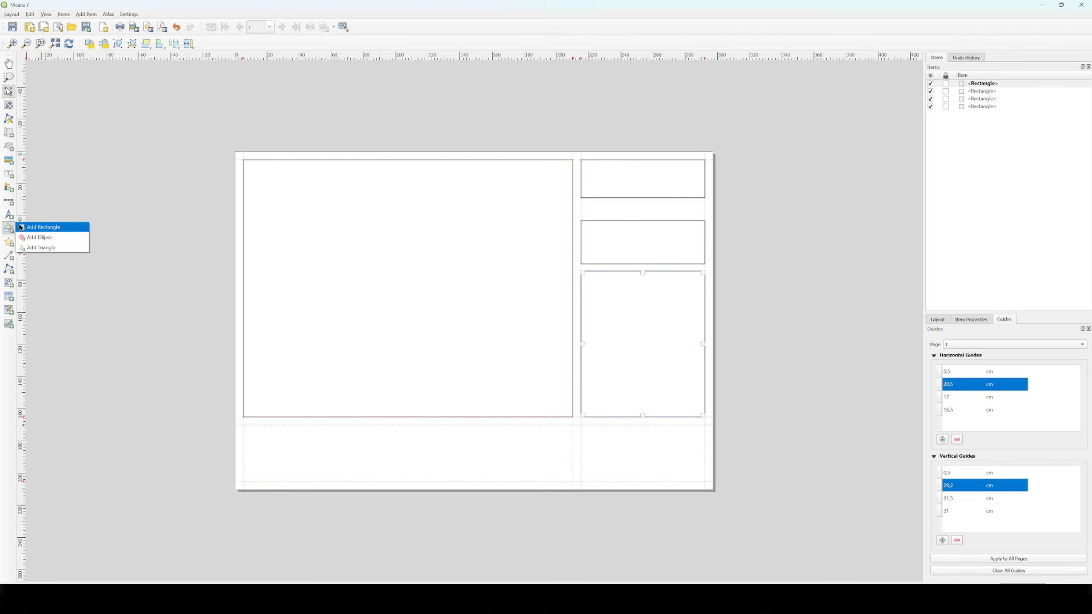
{"action": "left_click", "coordinate": [41, 228]}
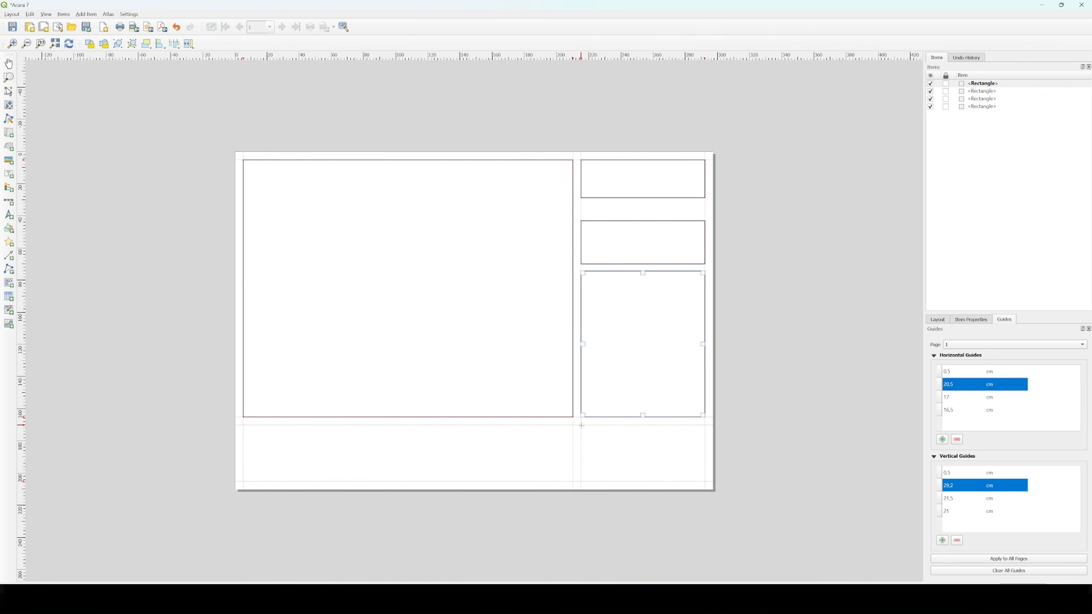
{"action": "left_click_drag", "start_coordinate": [581, 425], "coordinate": [705, 482]}
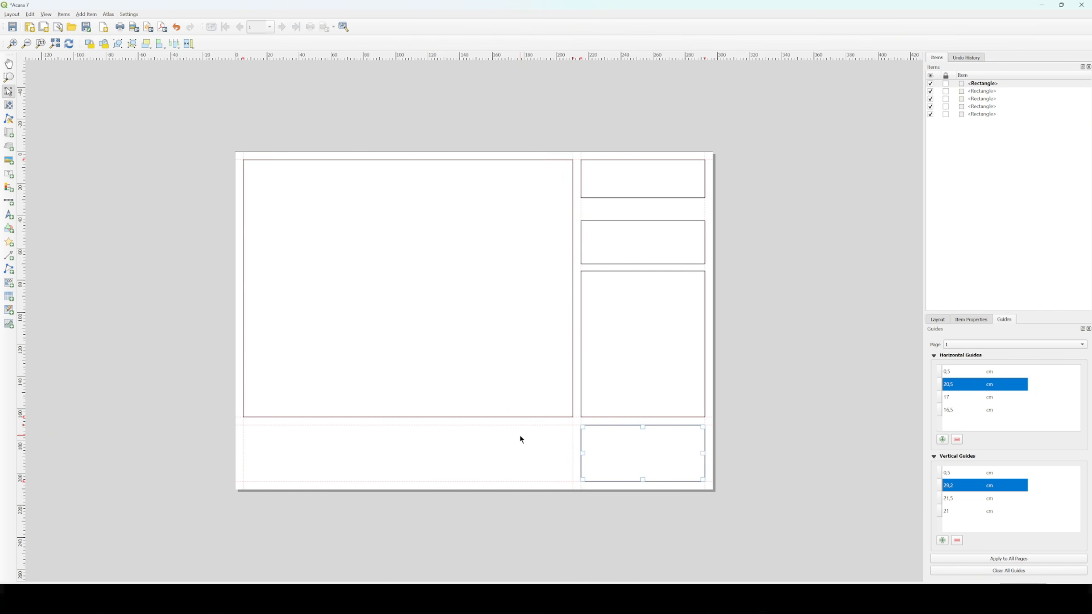
Draw three side-by-side rectangles beneath the main frame, between the 17 and 20.5 cm horizontal guides.
{"action": "left_click", "coordinate": [10, 231]}
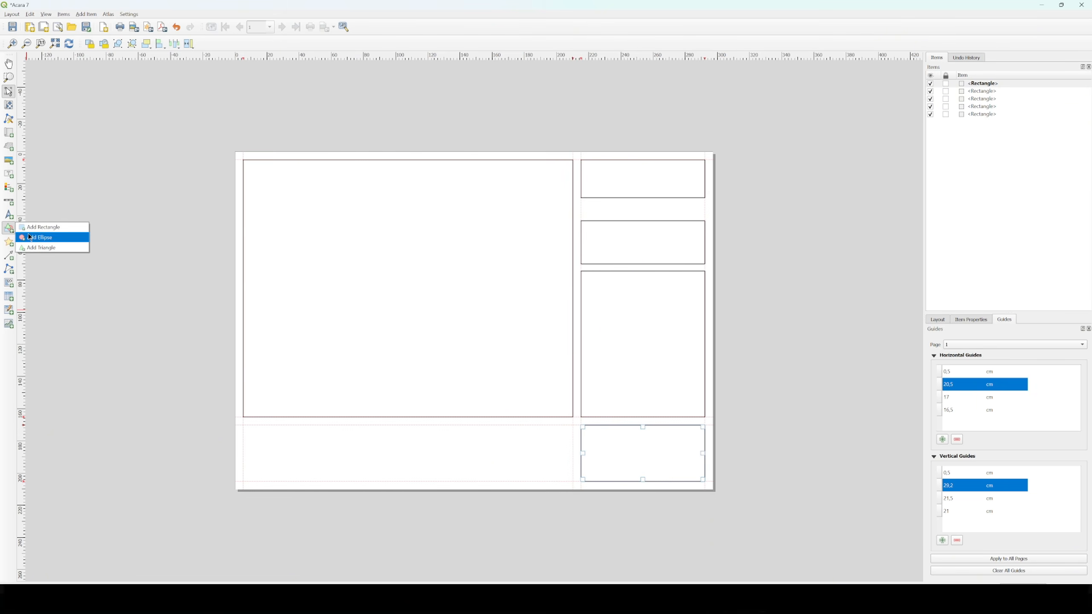
{"action": "left_click", "coordinate": [29, 231]}
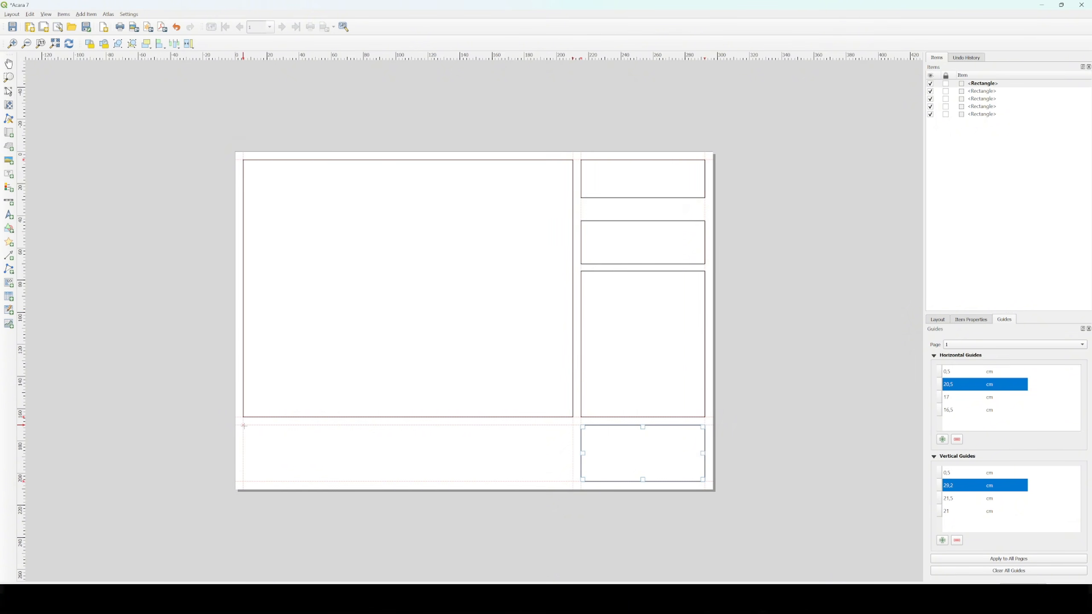
{"action": "left_click_drag", "start_coordinate": [242, 426], "coordinate": [344, 481]}
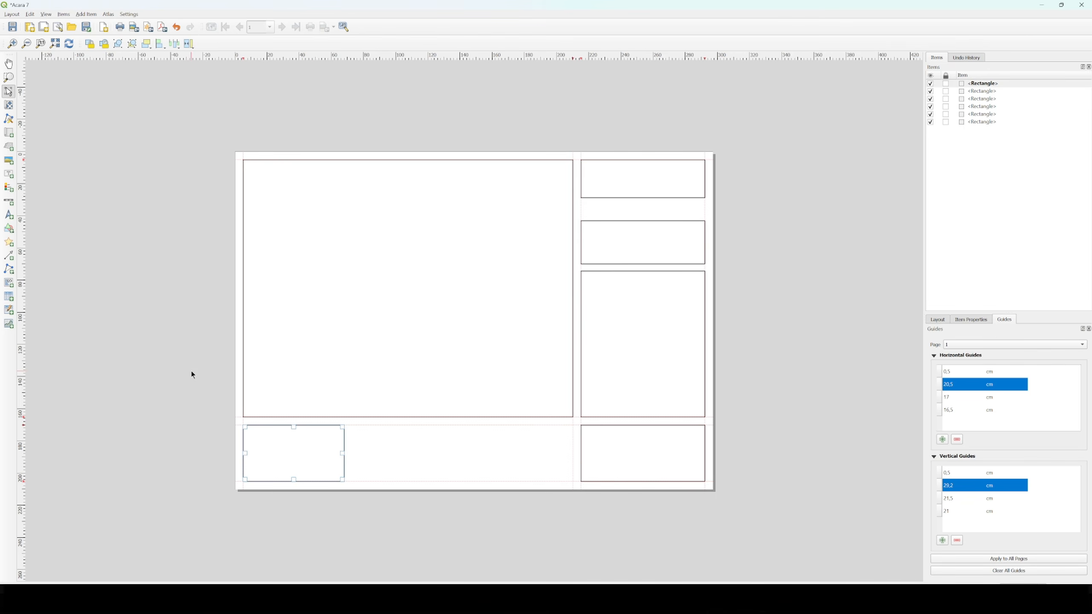
{"action": "left_click", "coordinate": [9, 229]}
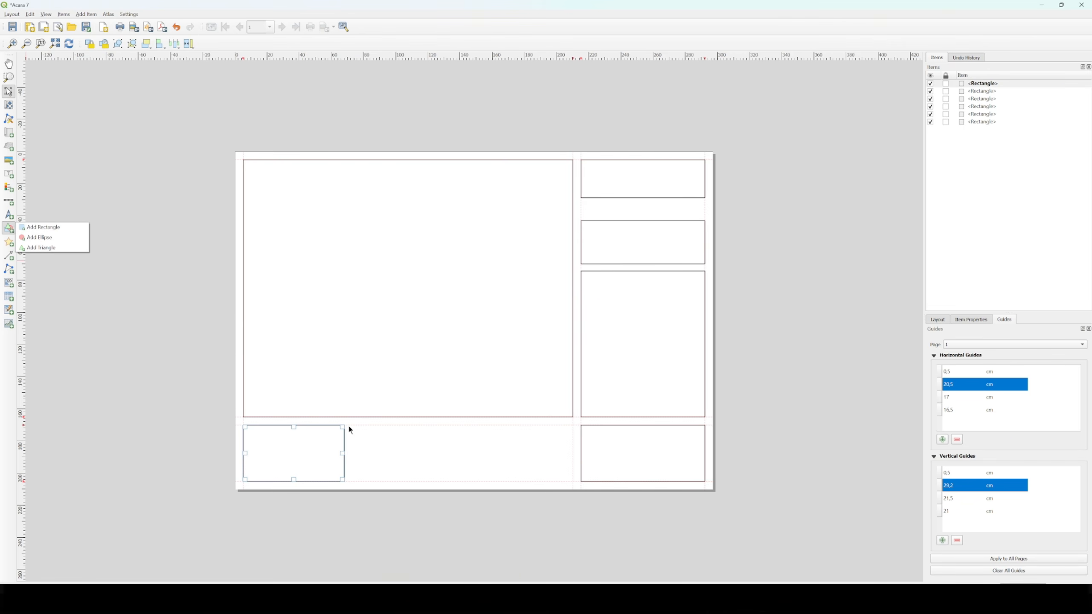
{"action": "left_click_drag", "start_coordinate": [351, 425], "coordinate": [448, 482]}
{"action": "left_click_drag", "start_coordinate": [454, 425], "coordinate": [573, 481]}
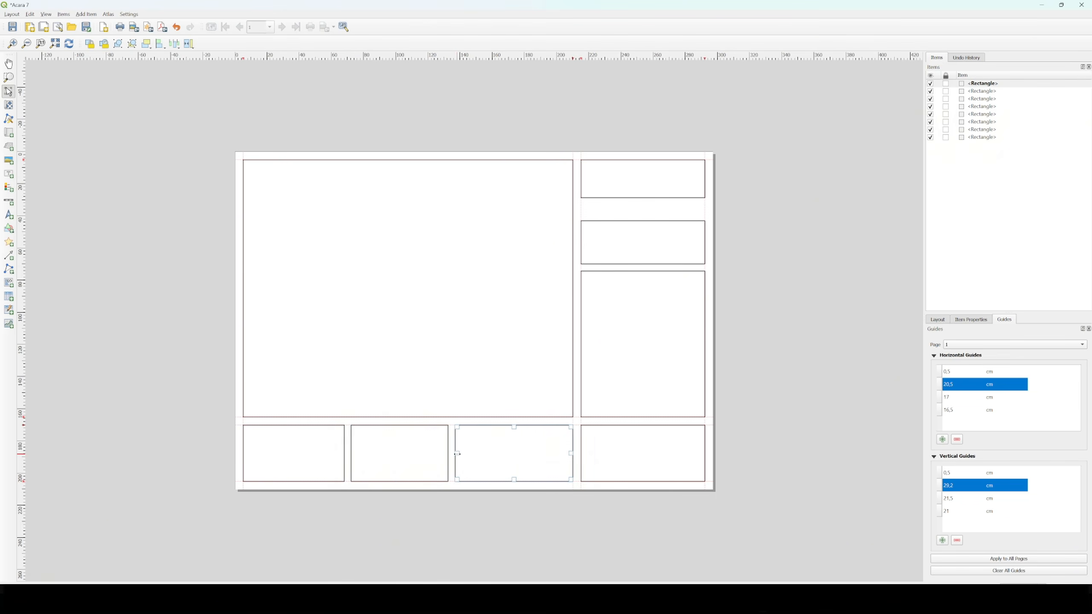
Adjust the side edges of the three rectangles beneath the main frame to even out their widths and gaps.
{"action": "left_click", "coordinate": [435, 452]}
{"action": "left_click_drag", "start_coordinate": [462, 455], "coordinate": [455, 453]}
{"action": "left_click", "coordinate": [474, 454]}
{"action": "left_click", "coordinate": [445, 452]}
{"action": "left_click", "coordinate": [555, 460]}
{"action": "left_click", "coordinate": [598, 459]}
{"action": "left_click", "coordinate": [378, 454]}
{"action": "left_click_drag", "start_coordinate": [350, 453], "coordinate": [346, 453]}
{"action": "left_click", "coordinate": [332, 453]}
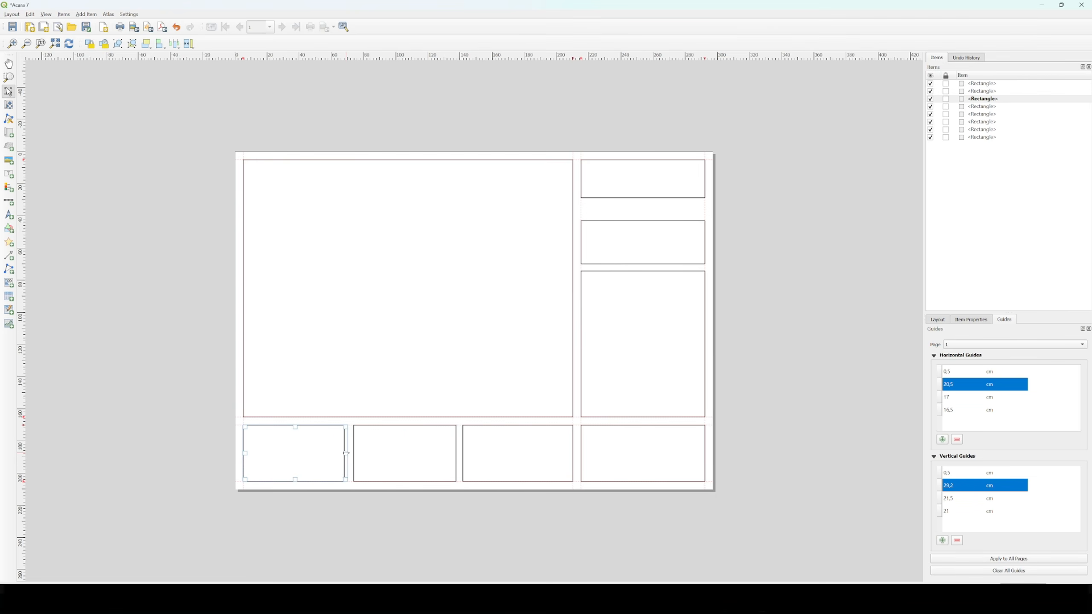
{"action": "left_click", "coordinate": [374, 452]}
{"action": "left_click", "coordinate": [601, 450]}
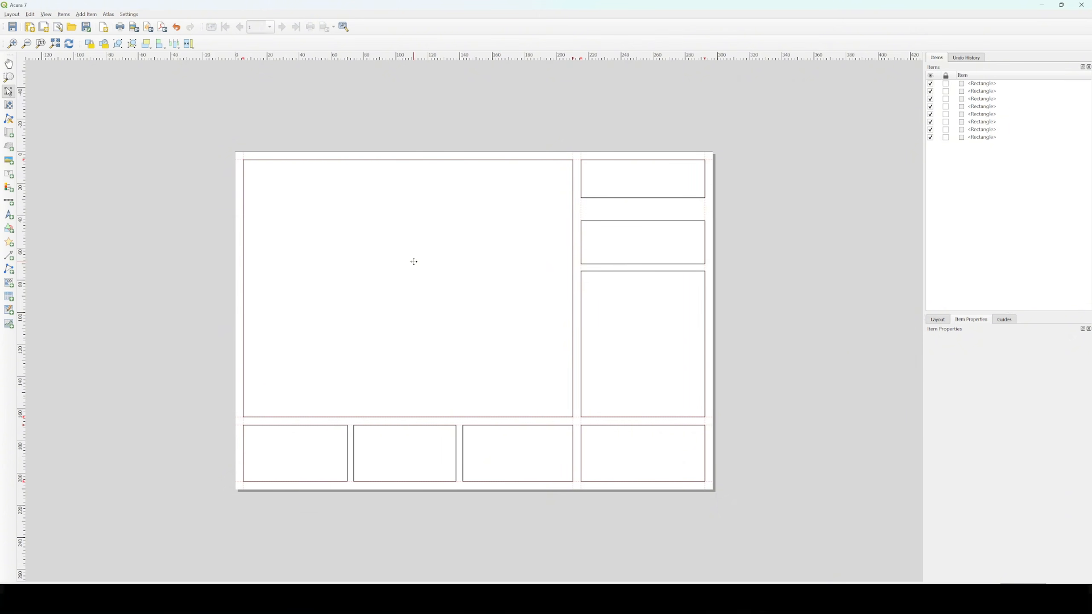
Add a map inside the main frame and scale and centre its content so the coloured city area fits.
{"action": "left_click", "coordinate": [8, 134]}
{"action": "left_click_drag", "start_coordinate": [248, 165], "coordinate": [568, 413]}
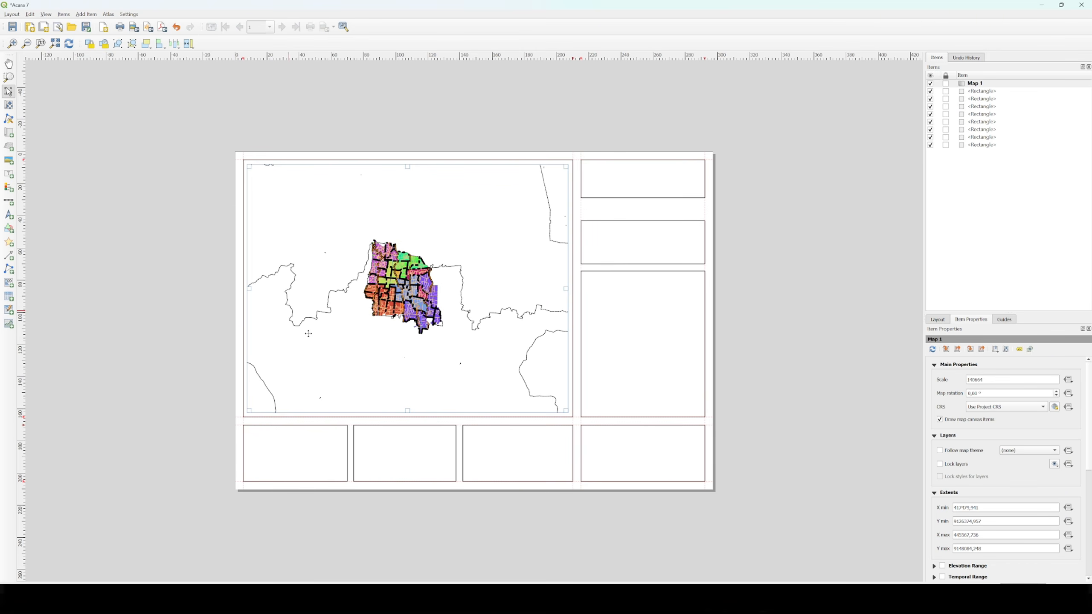
{"action": "left_click", "coordinate": [8, 105]}
{"action": "scroll", "coordinate": [410, 283], "scroll_direction": "up", "scroll_amount": 1}
{"action": "scroll", "coordinate": [409, 283], "scroll_direction": "up", "scroll_amount": 1}
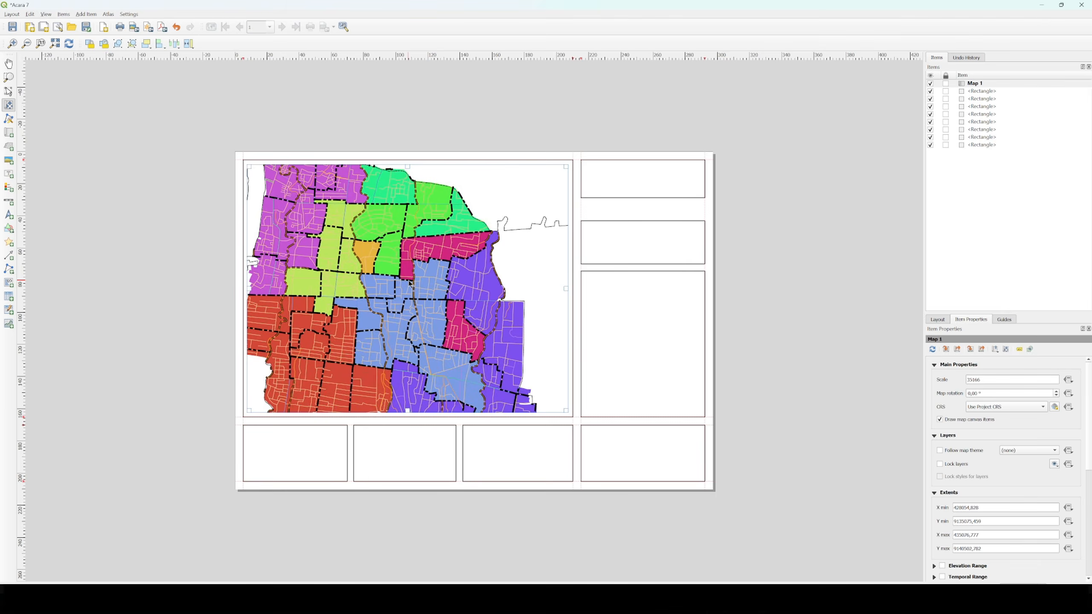
{"action": "scroll", "coordinate": [410, 283], "scroll_direction": "down", "scroll_amount": 1}
{"action": "left_click_drag", "start_coordinate": [388, 273], "coordinate": [401, 278]}
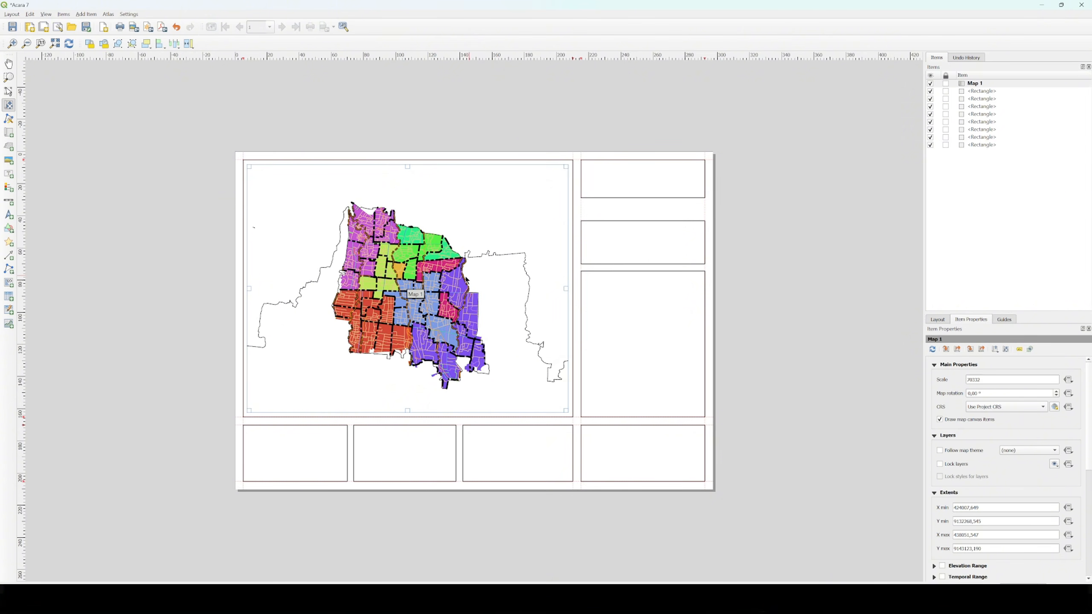
Add a grid to the map with the Cross grid type, using the map's CRS.
{"action": "scroll", "coordinate": [990, 465], "scroll_direction": "down", "scroll_amount": 5}
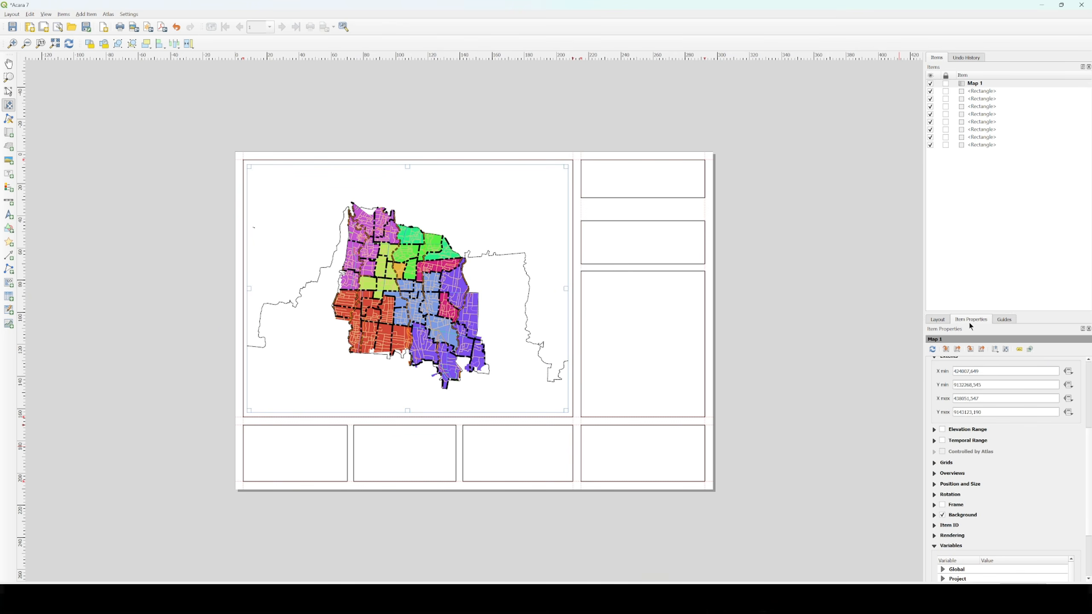
{"action": "left_click", "coordinate": [934, 463]}
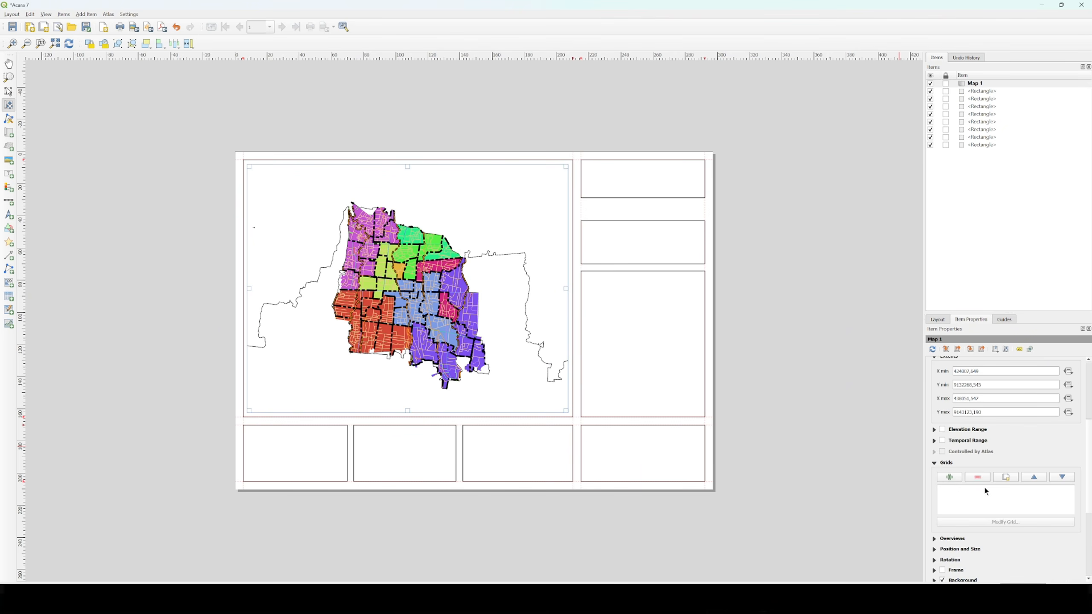
{"action": "left_click", "coordinate": [949, 477]}
{"action": "left_click", "coordinate": [999, 522]}
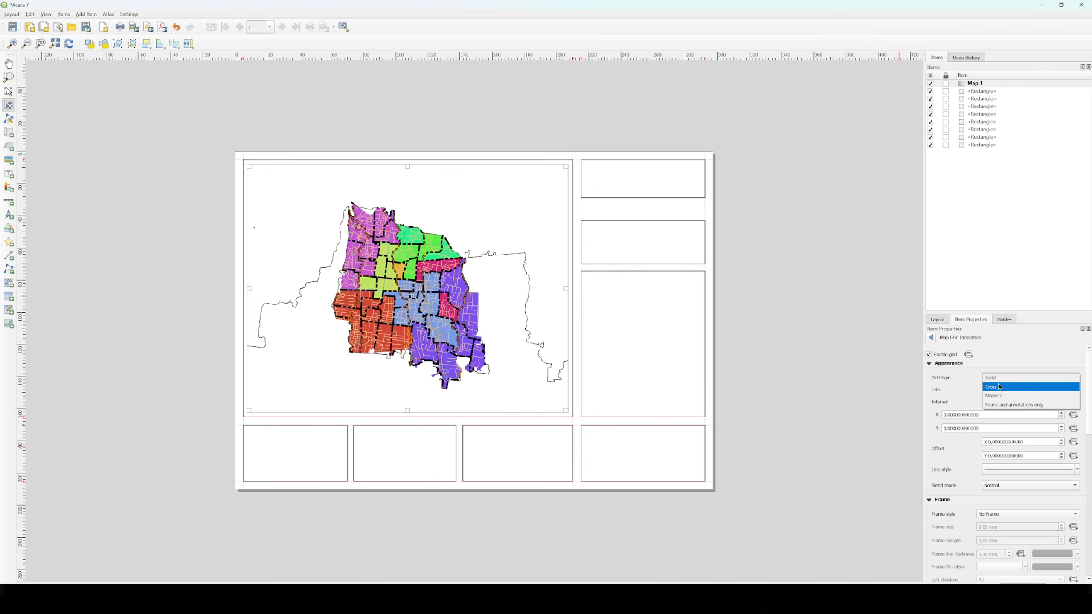
{"action": "left_click", "coordinate": [999, 387]}
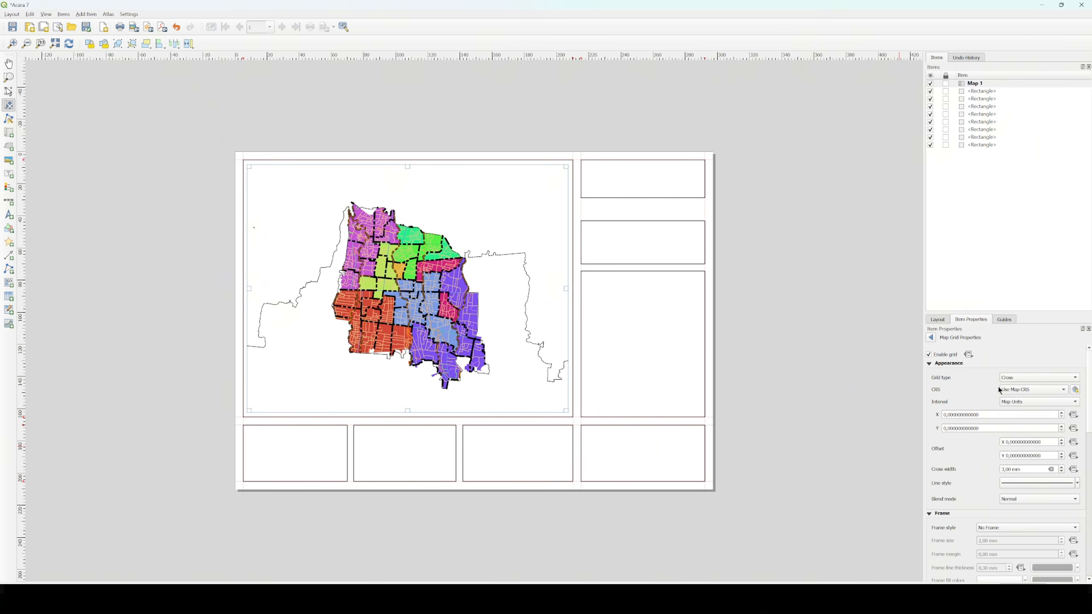
{"action": "left_click", "coordinate": [1027, 391]}
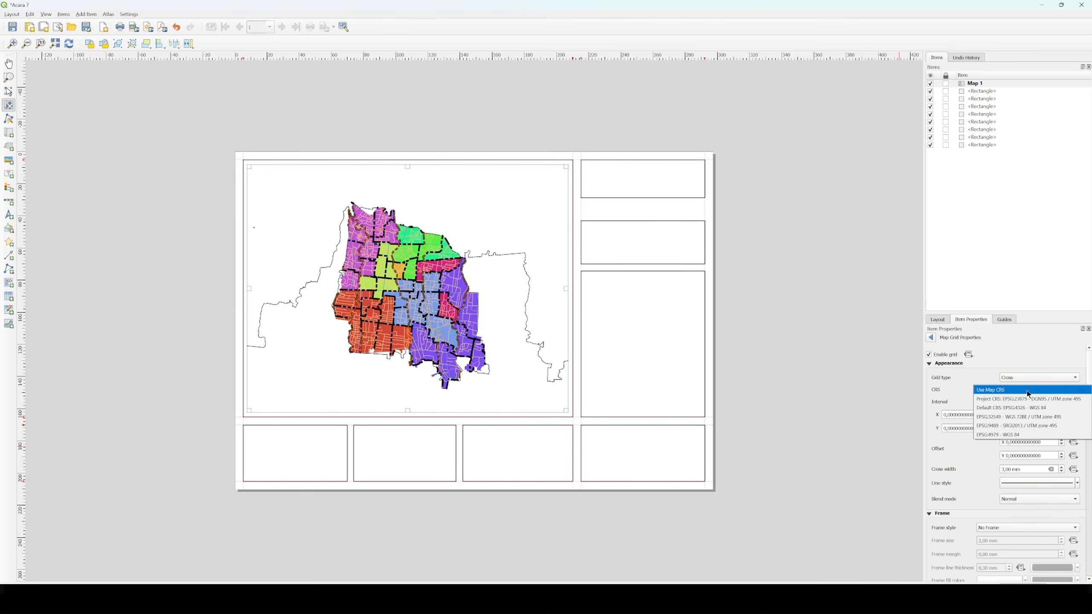
{"action": "left_click", "coordinate": [1027, 391]}
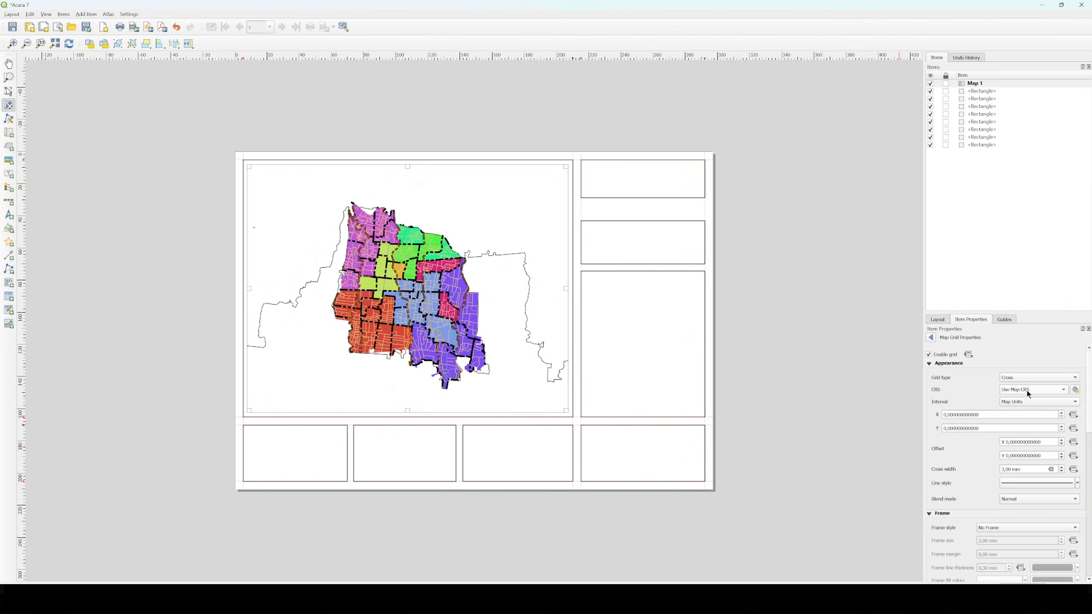
Set the grid's X and Y intervals to 3000 map units.
{"action": "left_click", "coordinate": [948, 415]}
{"action": "type", "text": "6"}
{"action": "left_click", "coordinate": [943, 428]}
{"action": "type", "text": "6"}
{"action": "left_click", "coordinate": [964, 450]}
{"action": "left_click", "coordinate": [945, 415]}
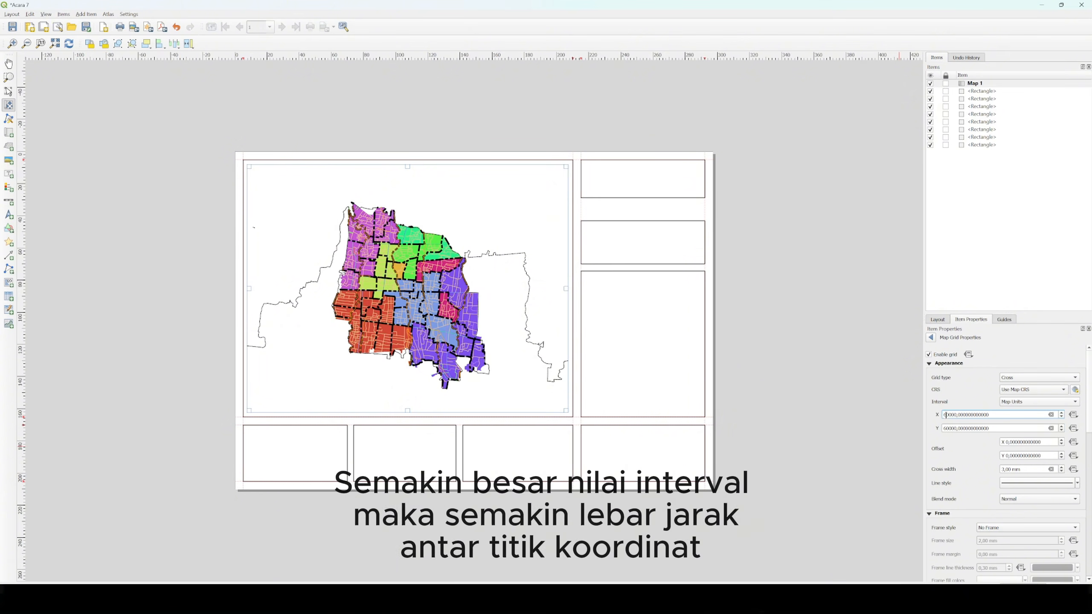
{"action": "key", "text": "BackSpace"}
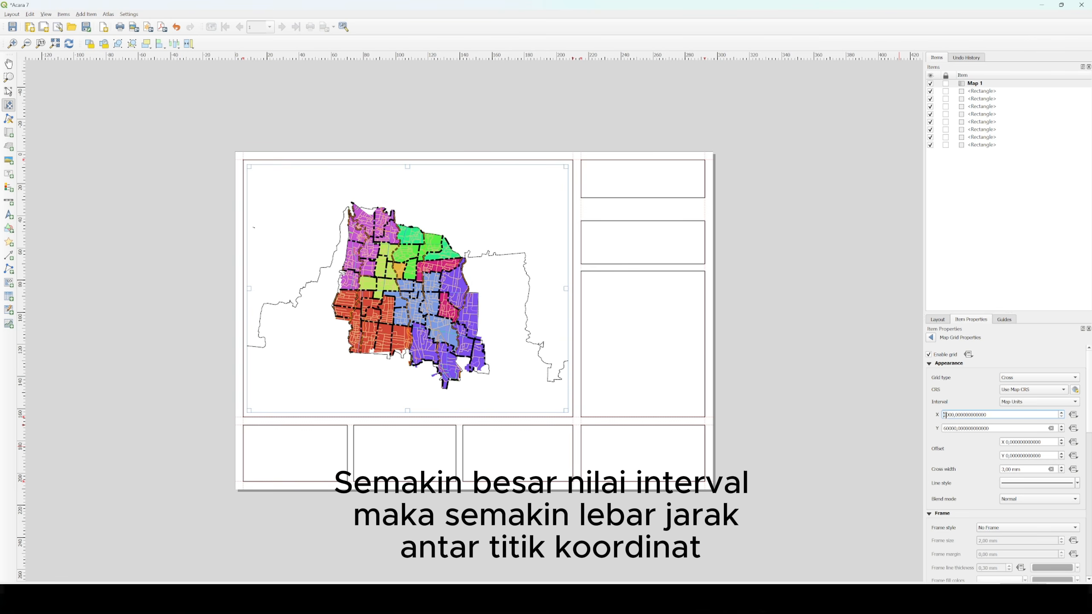
{"action": "type", "text": "6"}
{"action": "left_click", "coordinate": [947, 429]}
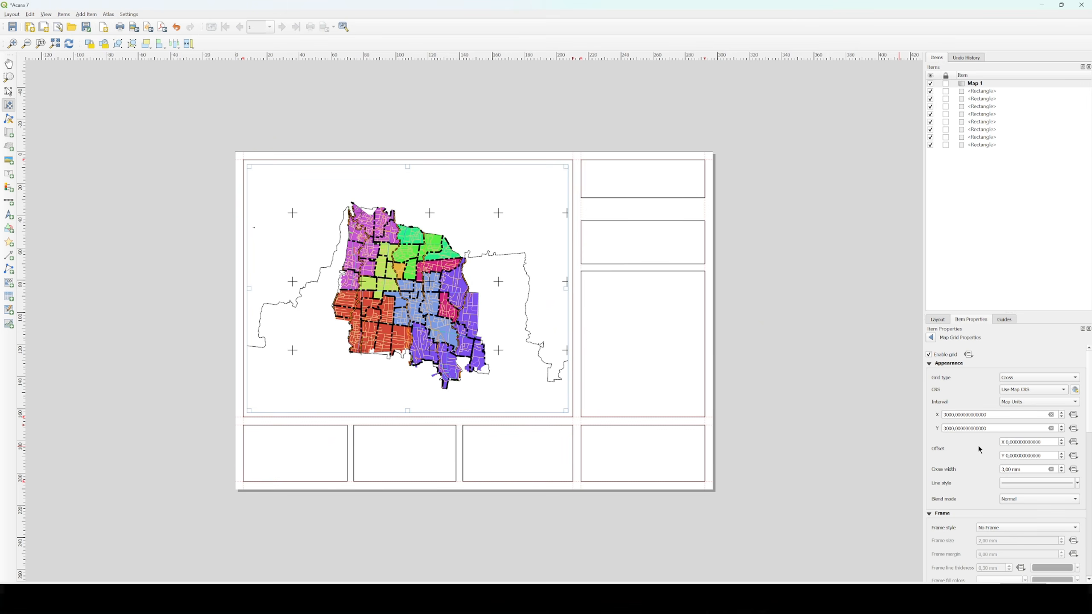
Give the grid a Line Border frame with a frame line thickness of 0.00 mm.
{"action": "scroll", "coordinate": [980, 450], "scroll_direction": "down", "scroll_amount": 3}
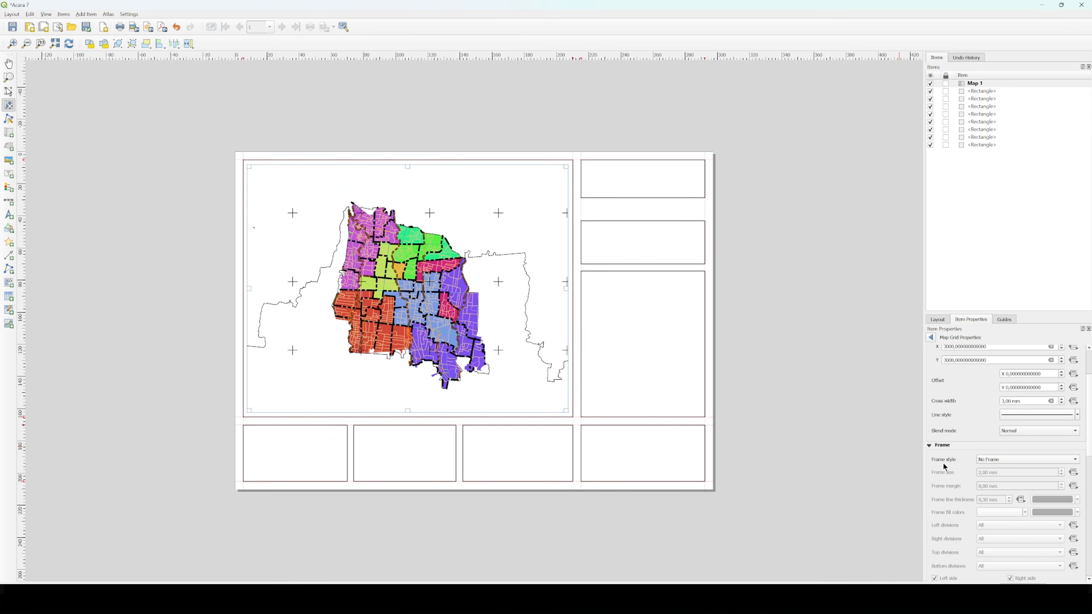
{"action": "left_click", "coordinate": [1016, 460]}
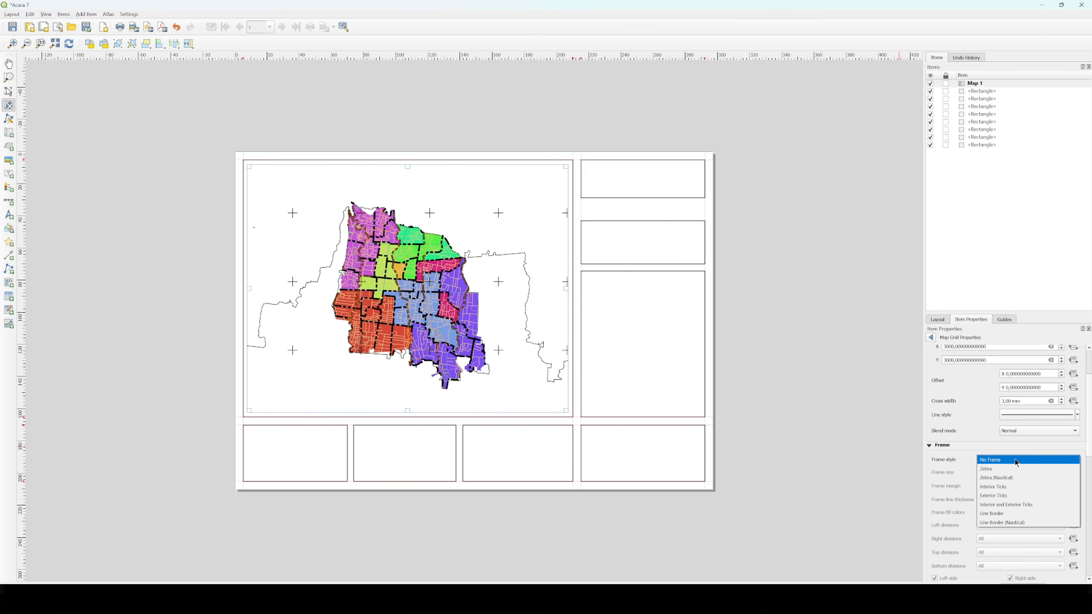
{"action": "left_click", "coordinate": [1040, 514]}
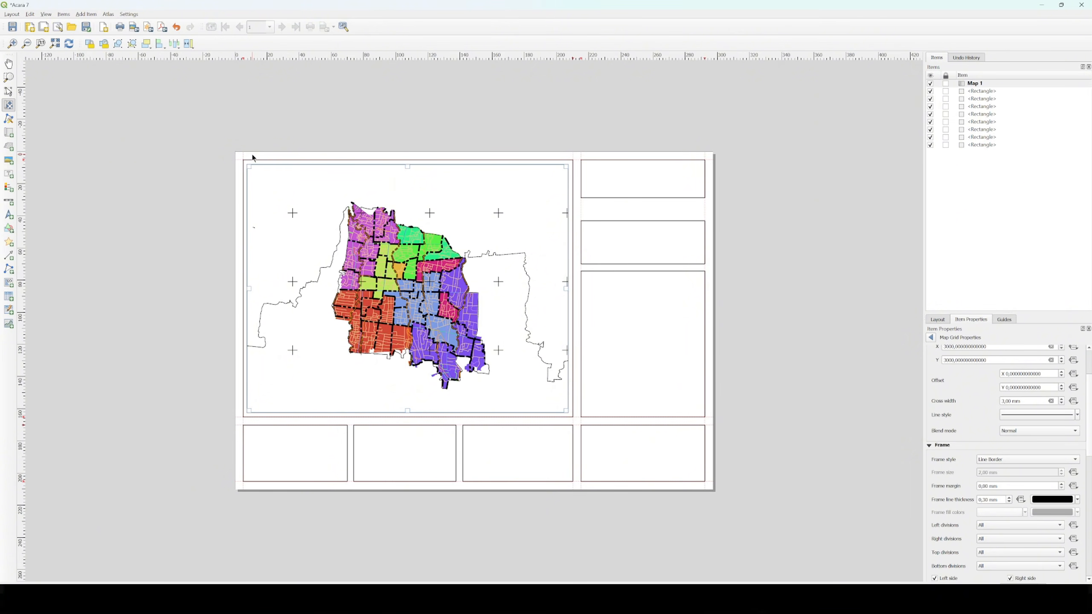
{"action": "left_click", "coordinate": [1008, 502]}
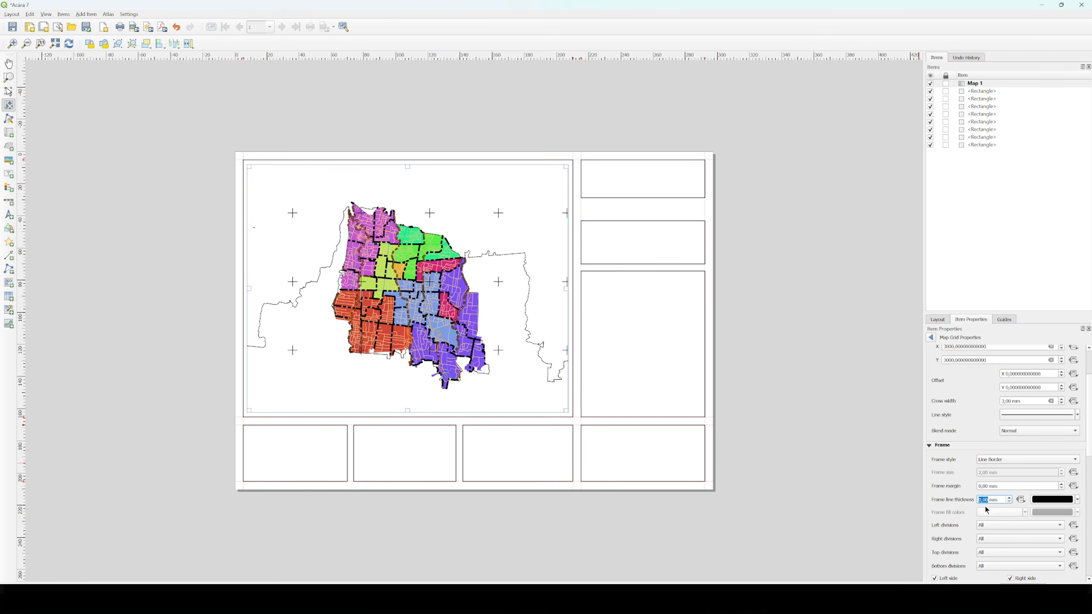
Enable Draw Coordinates for the map grid.
{"action": "scroll", "coordinate": [967, 477], "scroll_direction": "up", "scroll_amount": 2}
{"action": "scroll", "coordinate": [962, 449], "scroll_direction": "down", "scroll_amount": 2}
{"action": "scroll", "coordinate": [961, 449], "scroll_direction": "down", "scroll_amount": 10}
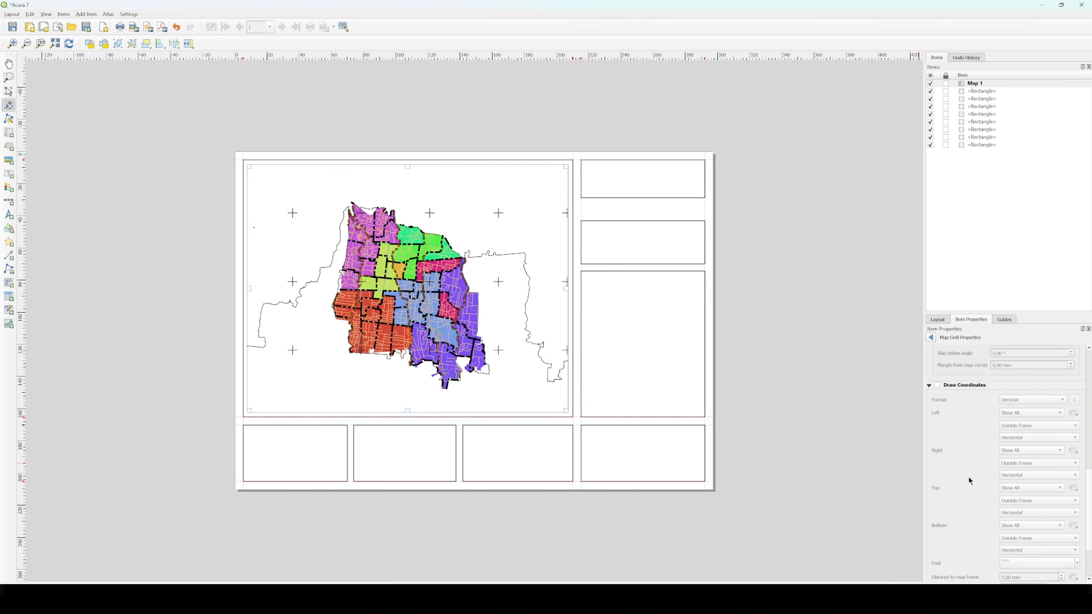
{"action": "scroll", "coordinate": [969, 477], "scroll_direction": "up", "scroll_amount": 4}
{"action": "scroll", "coordinate": [968, 472], "scroll_direction": "down", "scroll_amount": 2}
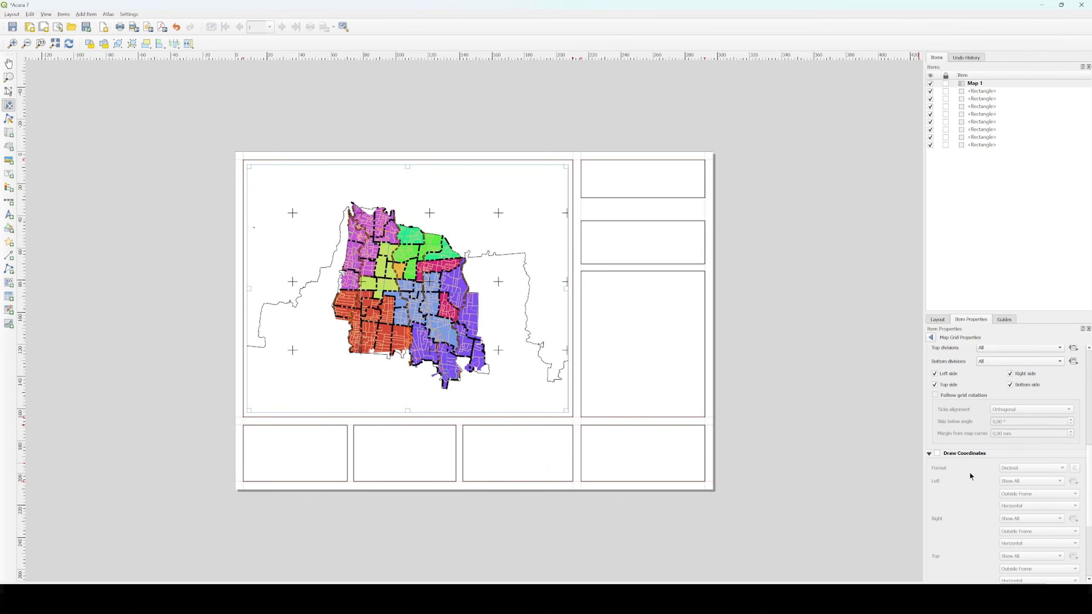
{"action": "scroll", "coordinate": [969, 472], "scroll_direction": "down", "scroll_amount": 2}
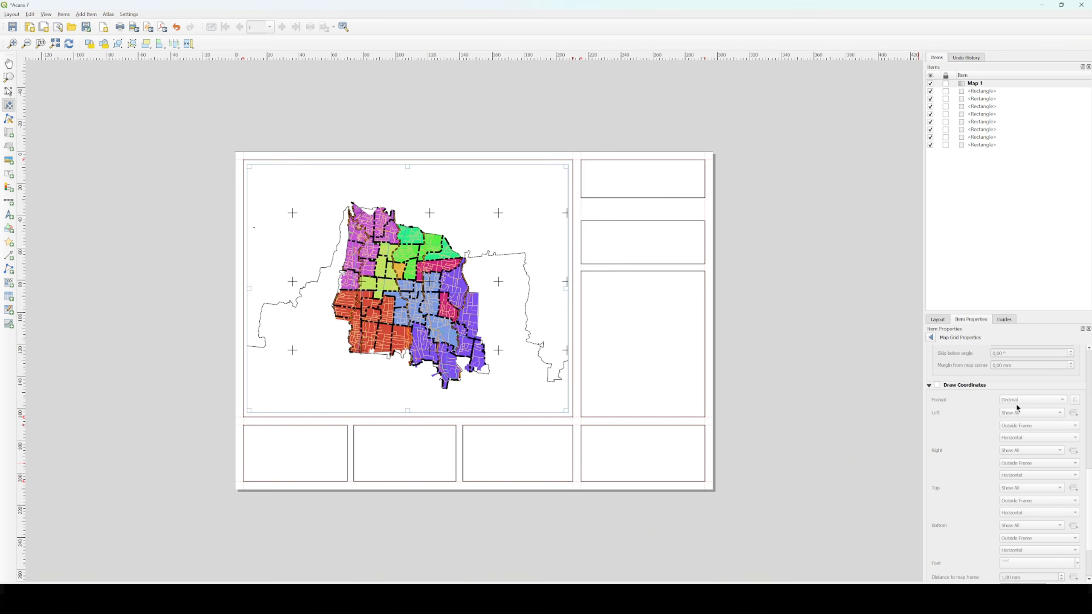
{"action": "left_click", "coordinate": [937, 386]}
{"action": "left_click", "coordinate": [937, 386]}
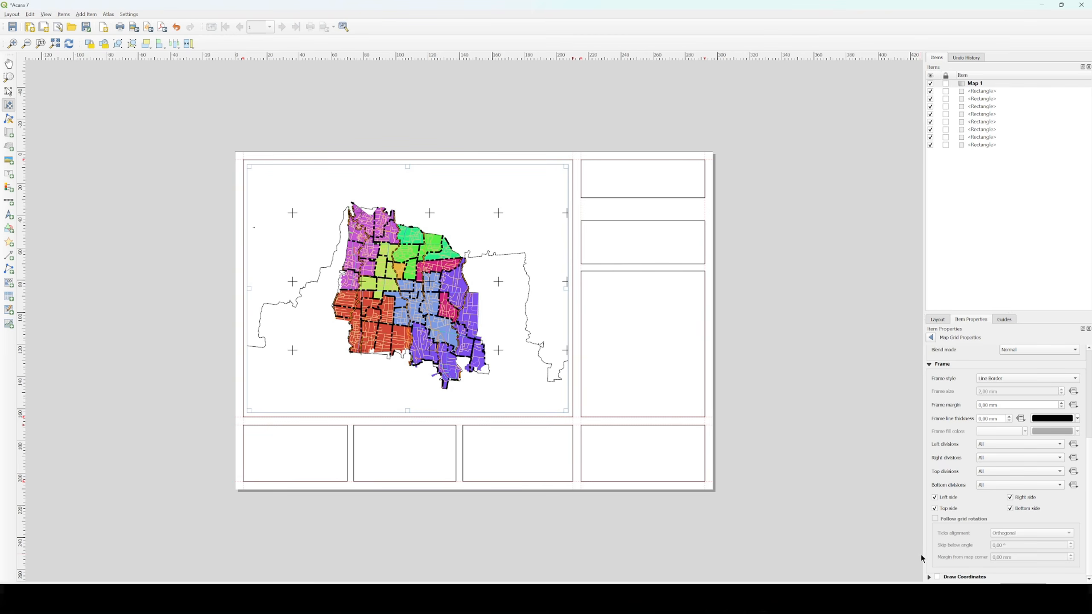
{"action": "left_click", "coordinate": [938, 578]}
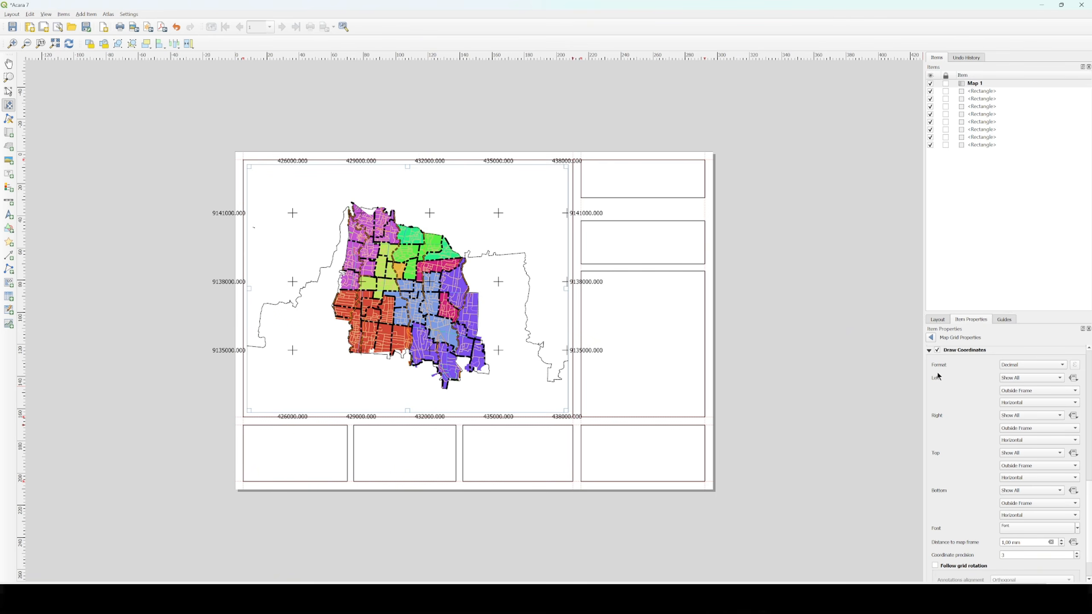
Set the grid's left and right coordinate labels to Vertical Ascending orientation.
{"action": "left_click", "coordinate": [1022, 403]}
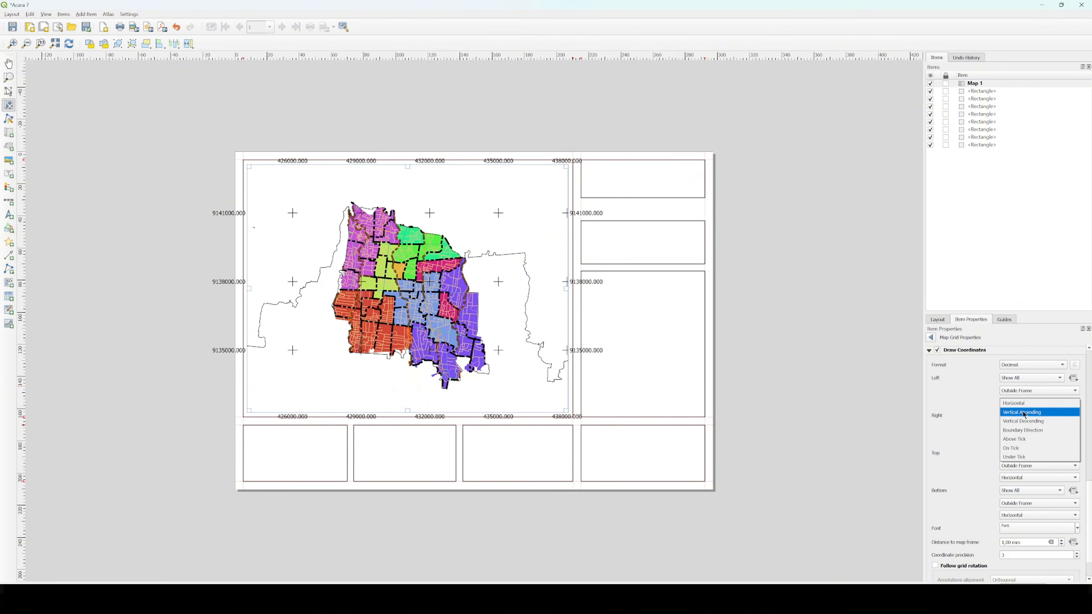
{"action": "left_click", "coordinate": [1025, 413]}
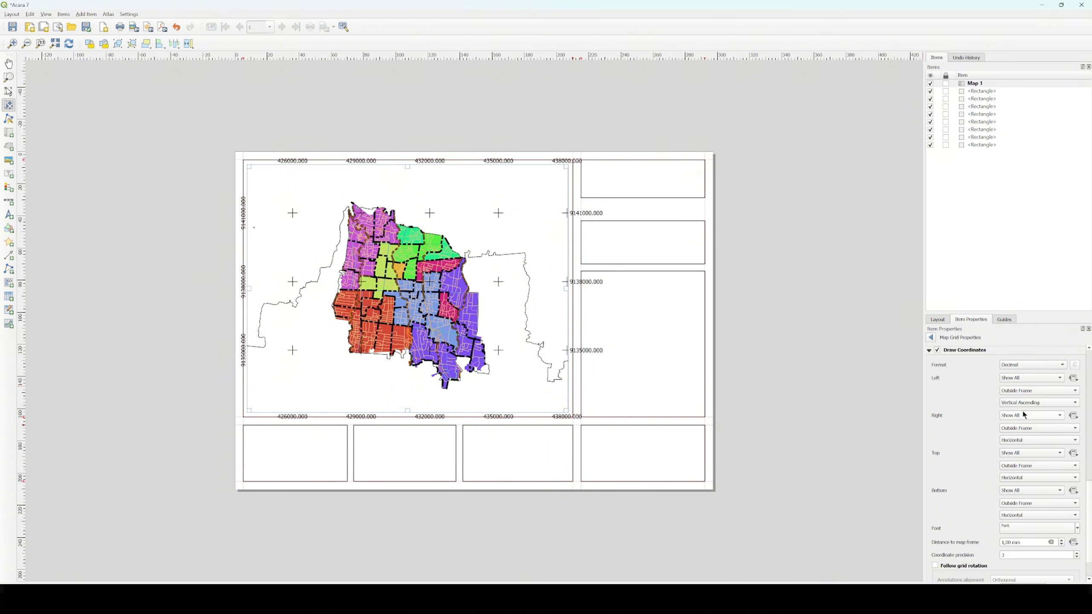
{"action": "left_click", "coordinate": [1031, 442]}
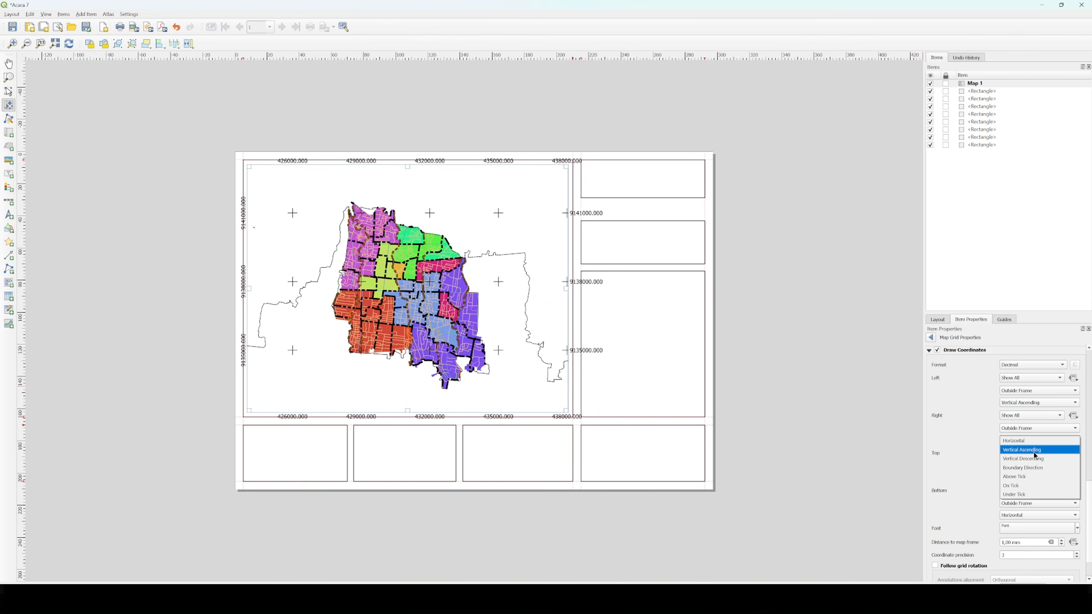
{"action": "left_click", "coordinate": [1035, 454]}
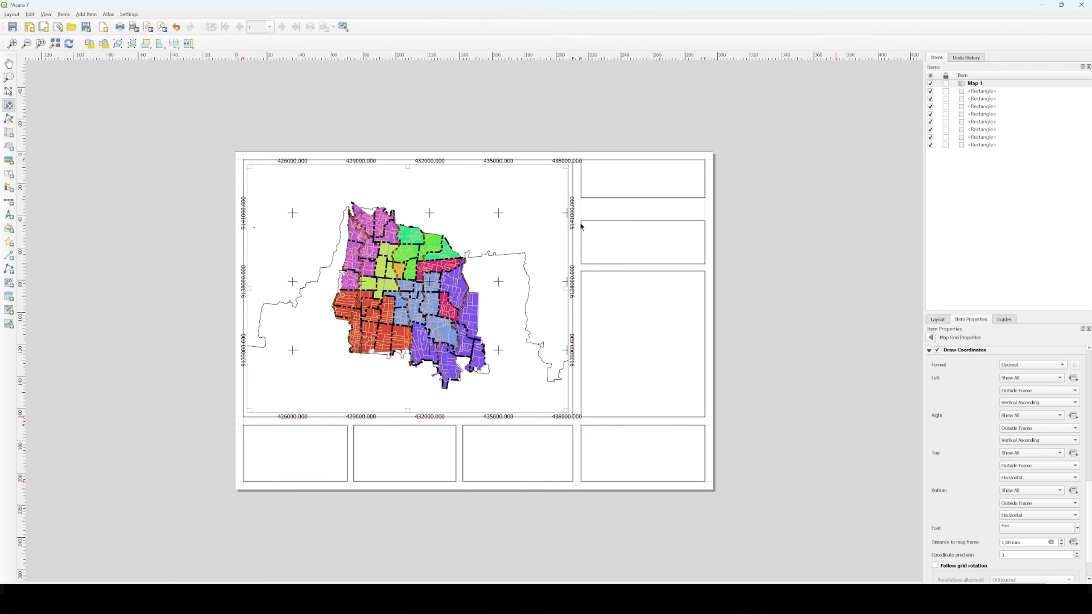
Shrink the map slightly inward from all four sides so its coordinate labels fit within the main frame.
{"action": "left_click", "coordinate": [9, 92]}
{"action": "left_click_drag", "start_coordinate": [407, 166], "coordinate": [406, 169]}
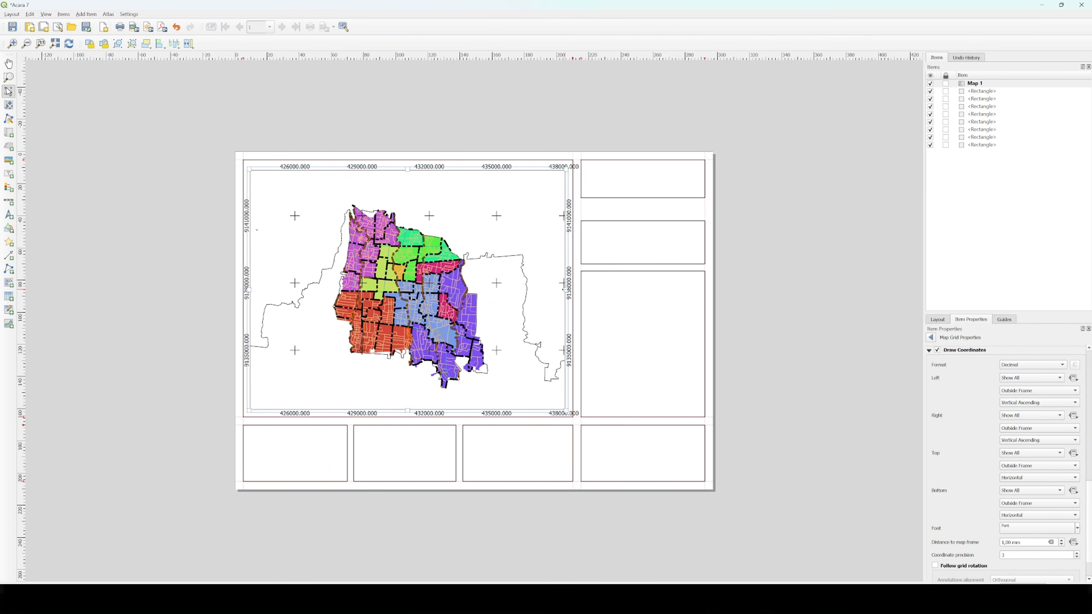
{"action": "left_click_drag", "start_coordinate": [566, 290], "coordinate": [563, 293]}
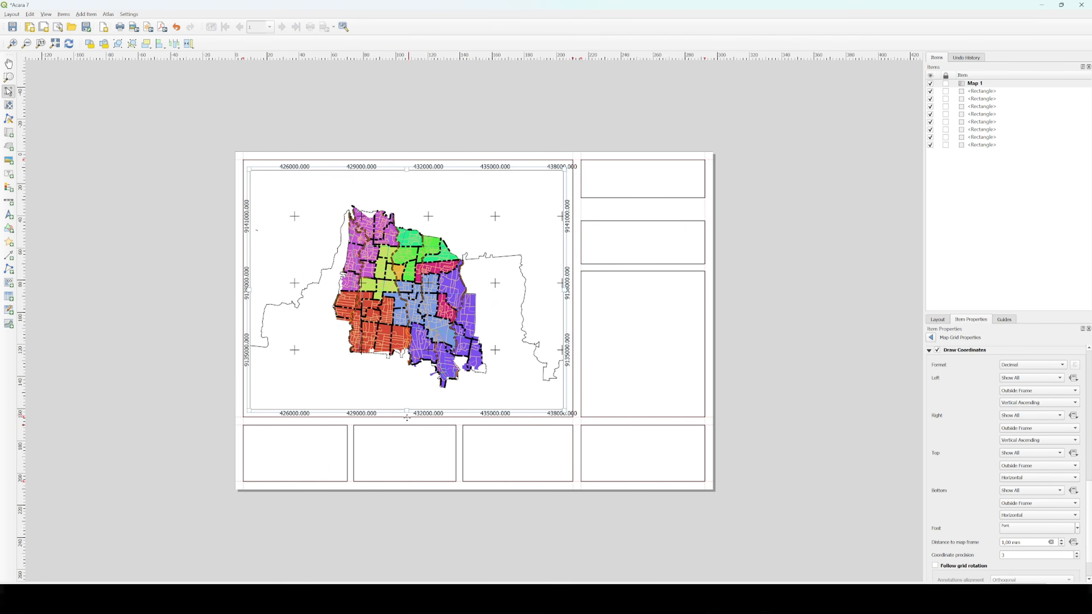
{"action": "left_click_drag", "start_coordinate": [406, 409], "coordinate": [406, 408]}
{"action": "left_click_drag", "start_coordinate": [250, 291], "coordinate": [253, 289]}
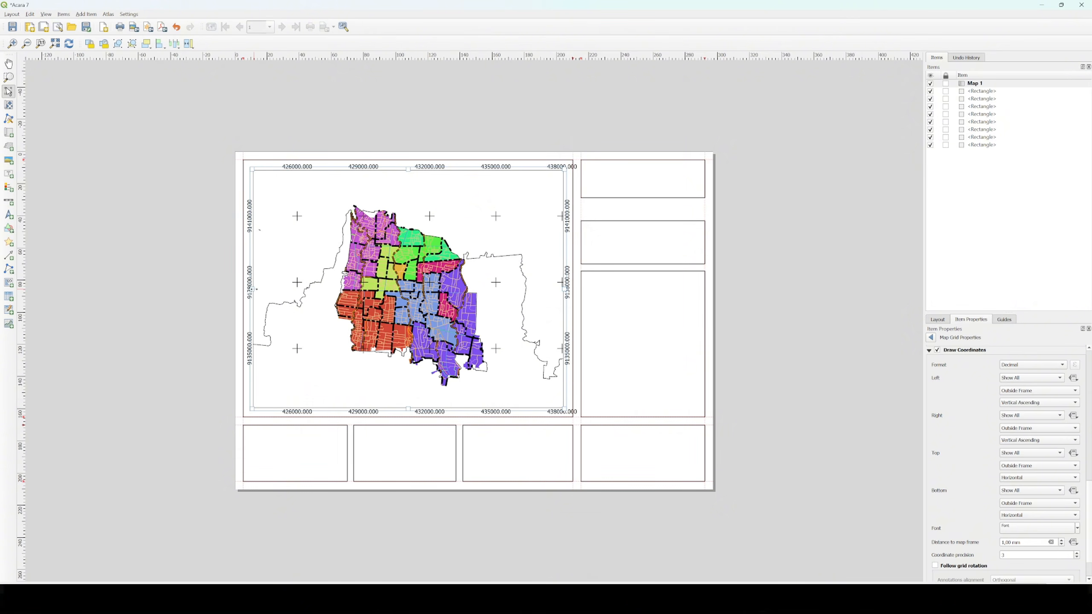
Change the font of the map grid's coordinate labels to Arial.
{"action": "left_click", "coordinate": [786, 297]}
{"action": "left_click", "coordinate": [473, 334]}
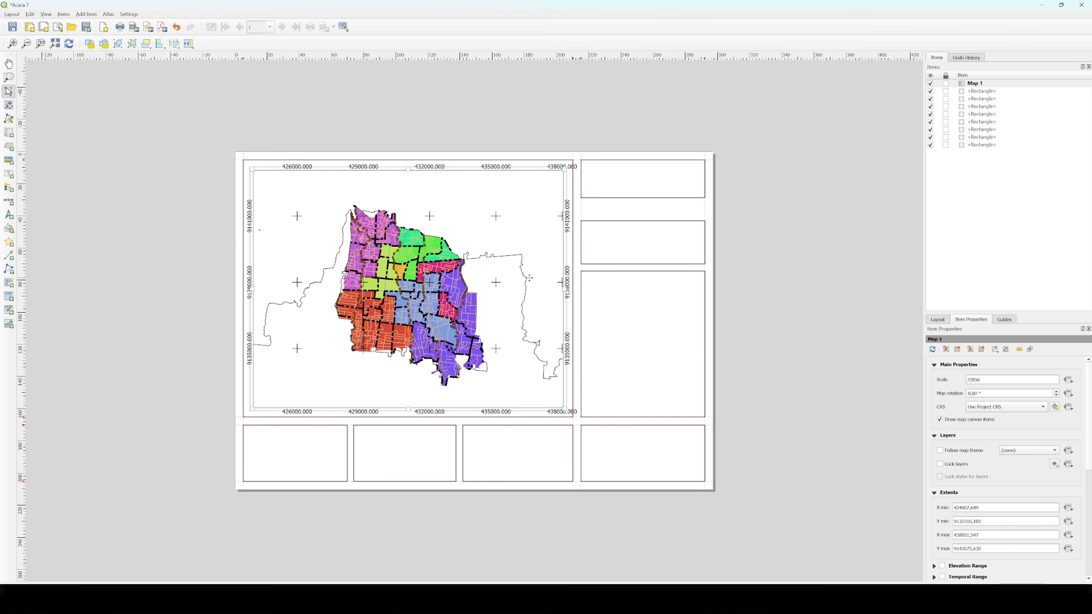
{"action": "scroll", "coordinate": [989, 441], "scroll_direction": "down", "scroll_amount": 2}
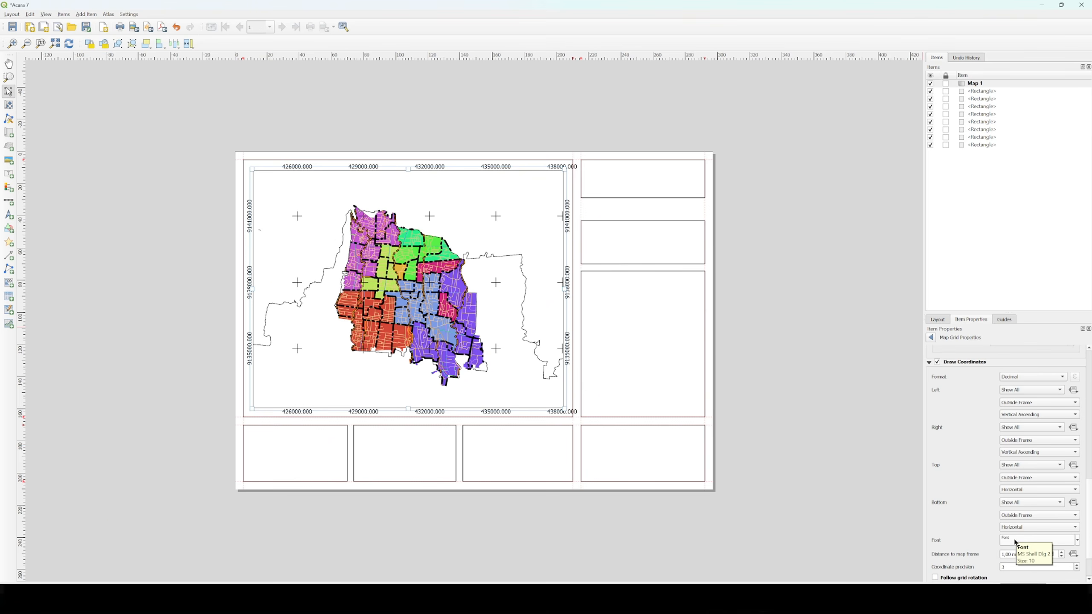
{"action": "left_click", "coordinate": [1016, 539]}
{"action": "left_click", "coordinate": [965, 377]}
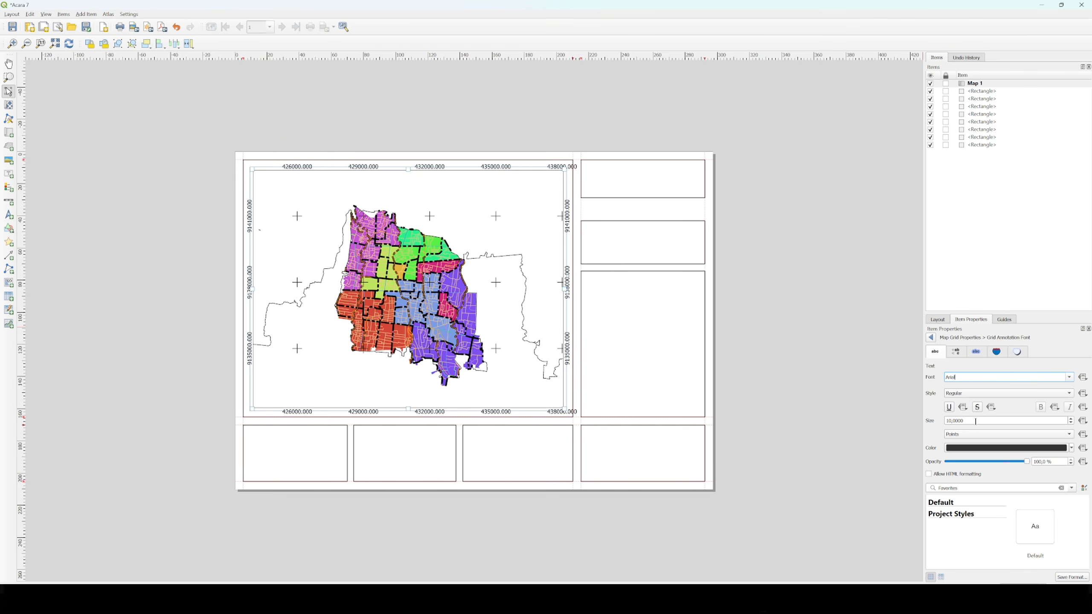
Set the grid coordinate labels' font size to 9 points and their coordinate precision to 0.
{"action": "left_click", "coordinate": [951, 420]}
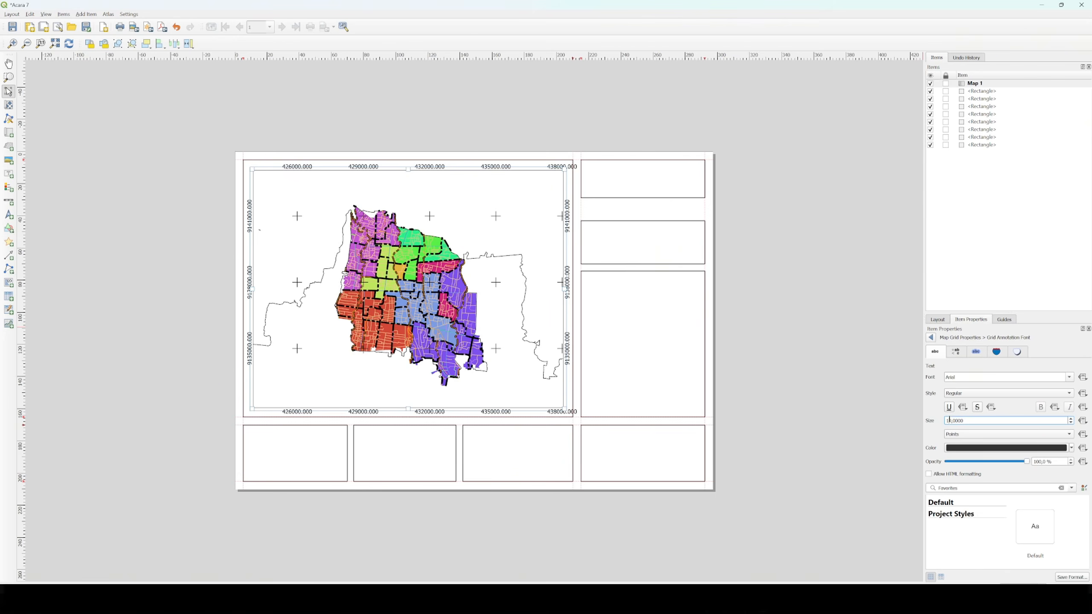
{"action": "key", "text": "BackSpace"}
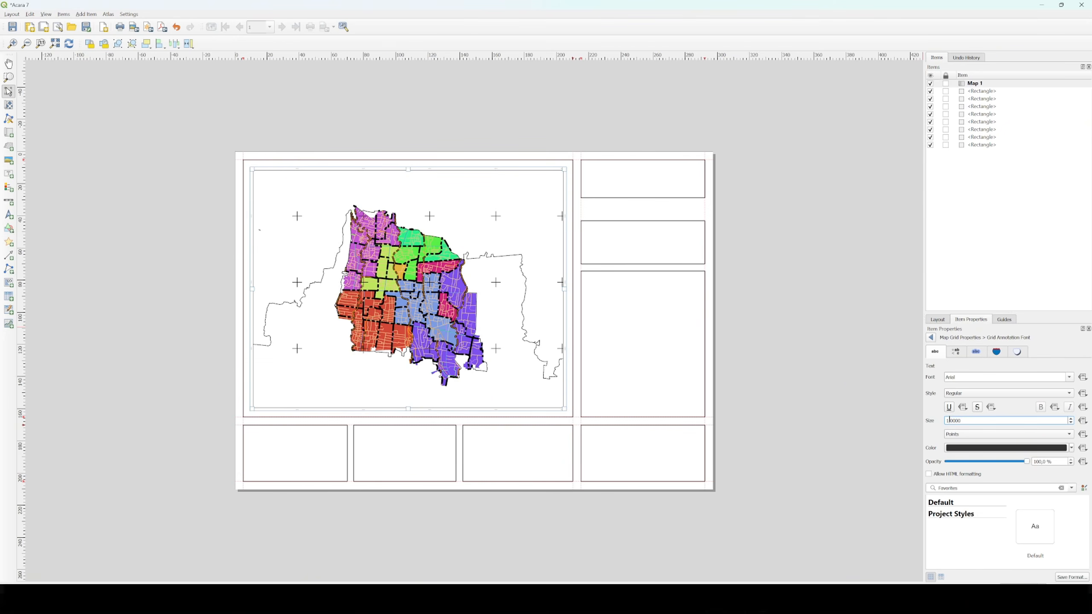
{"action": "type", "text": "9"}
{"action": "double_click", "coordinate": [948, 419]}
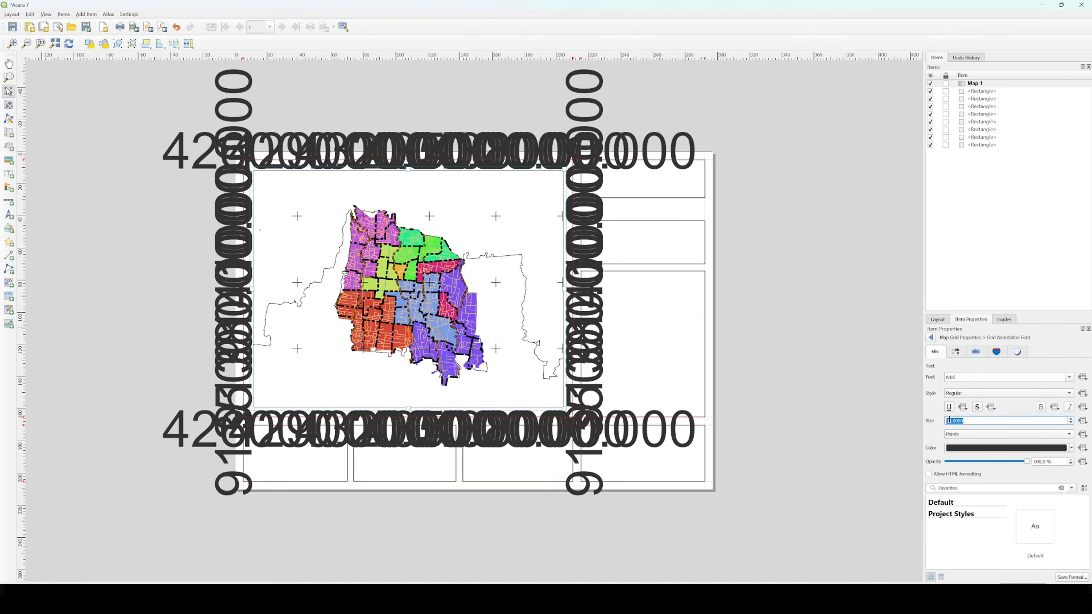
{"action": "left_click", "coordinate": [953, 420]}
{"action": "key", "text": "BackSpace"}
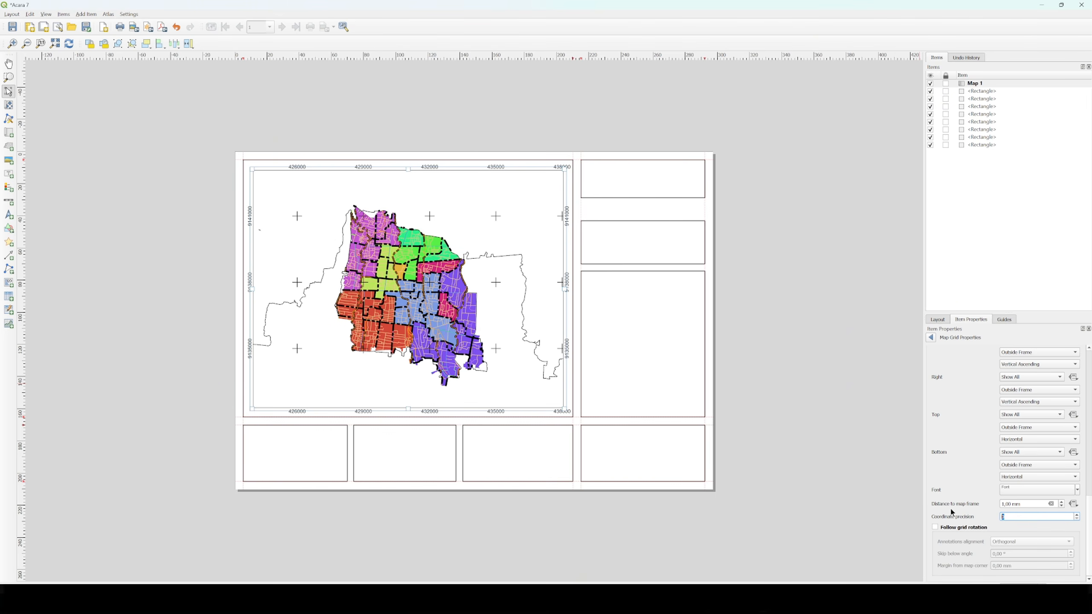
{"action": "left_click", "coordinate": [1078, 515]}
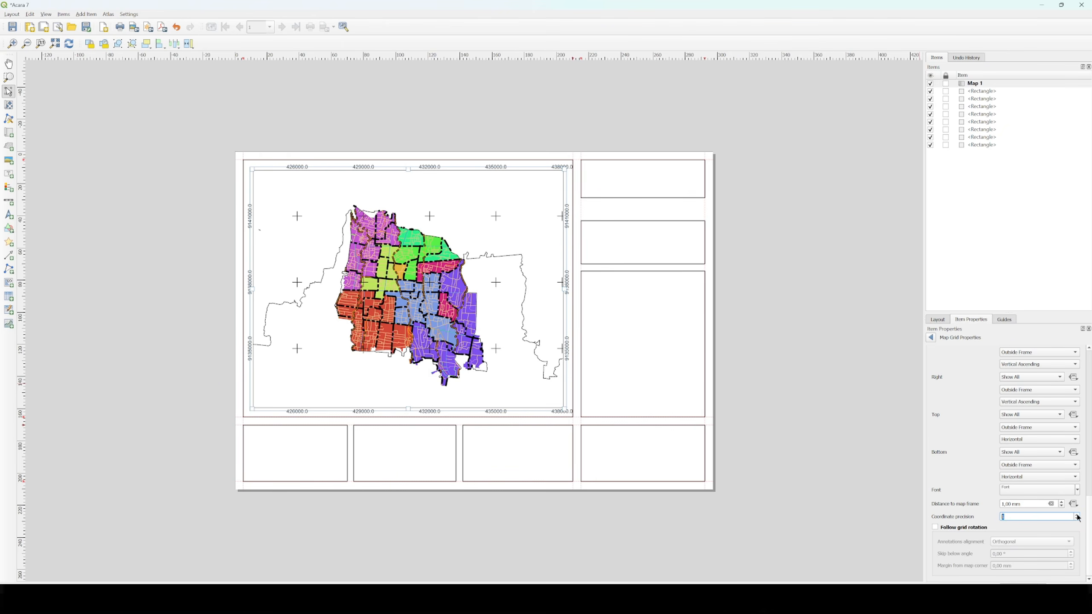
{"action": "left_click", "coordinate": [1077, 515]}
{"action": "left_click", "coordinate": [1077, 514]}
{"action": "left_click", "coordinate": [1077, 515]}
{"action": "left_click", "coordinate": [1078, 515]}
{"action": "left_click", "coordinate": [1078, 519]}
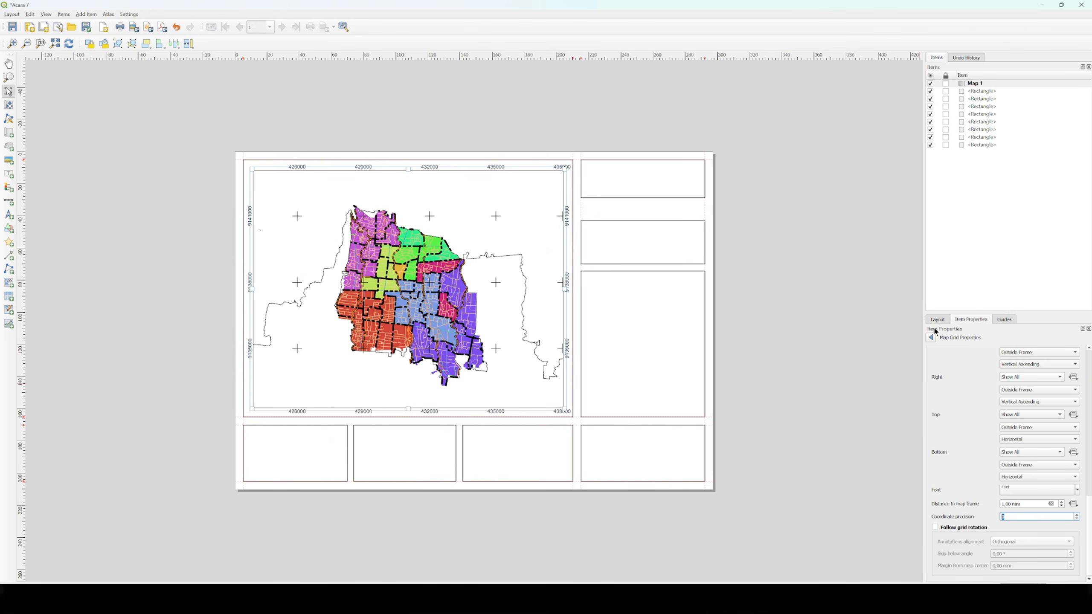
{"action": "left_click", "coordinate": [931, 338]}
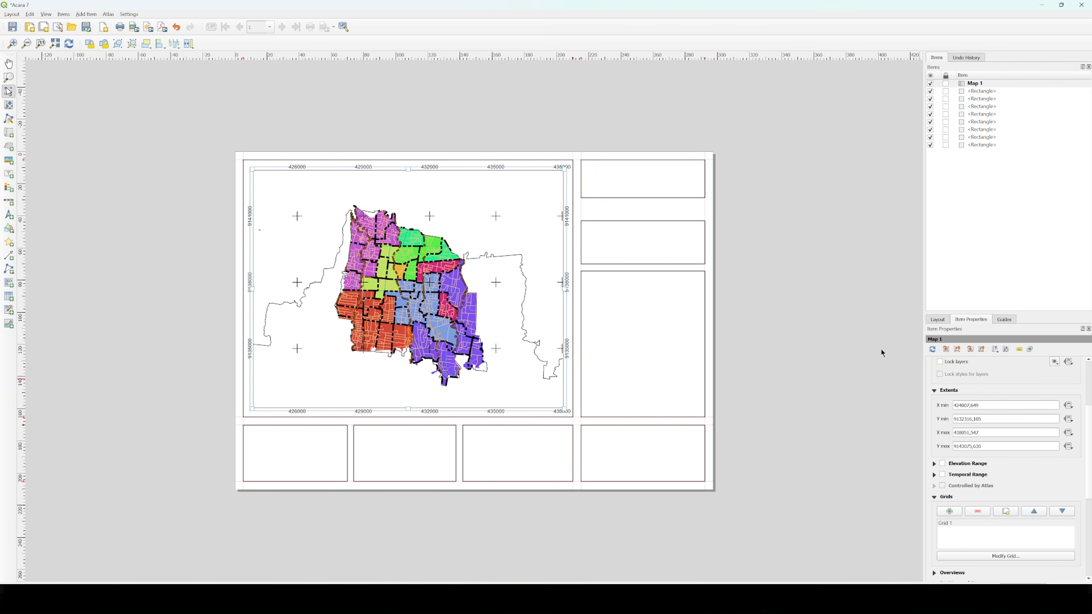
Add a label in the frame beside the map's upper edge reading "Peta Administrasi" and, on a second line, "Daerah Istimewa Yogyakarta".
{"action": "left_click", "coordinate": [686, 183]}
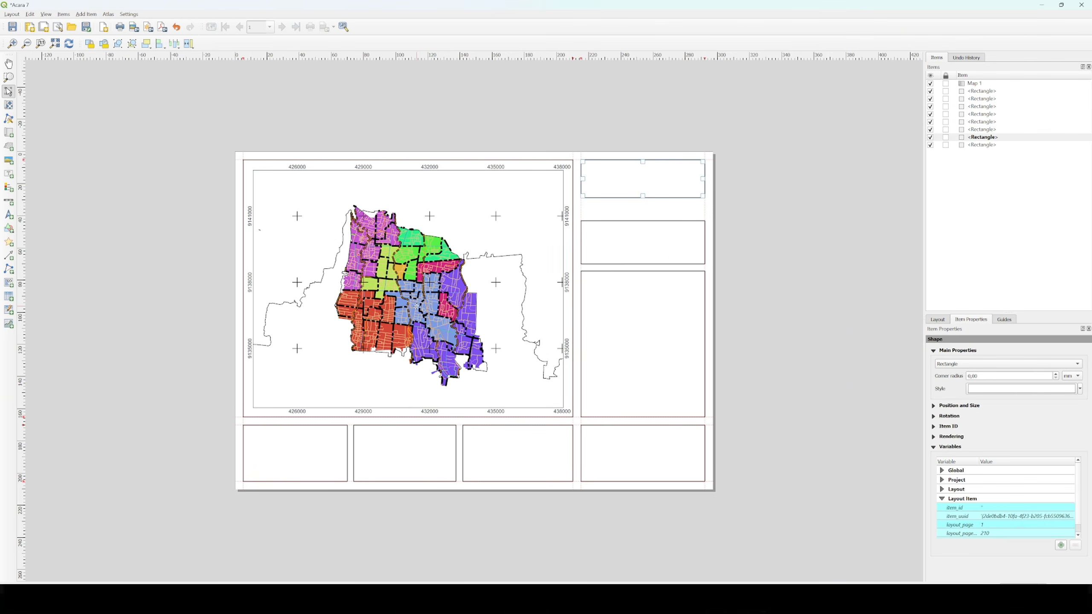
{"action": "left_click", "coordinate": [6, 175]}
{"action": "left_click_drag", "start_coordinate": [586, 164], "coordinate": [697, 181]}
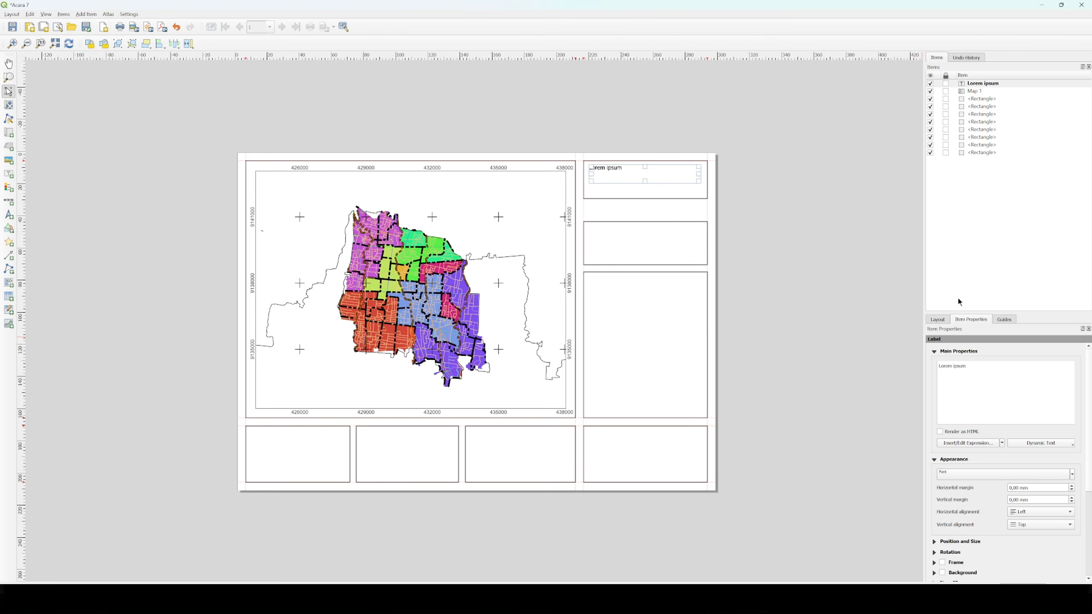
{"action": "left_click_drag", "start_coordinate": [967, 366], "coordinate": [940, 369]}
{"action": "type", "text": "Peta Administrasi"}
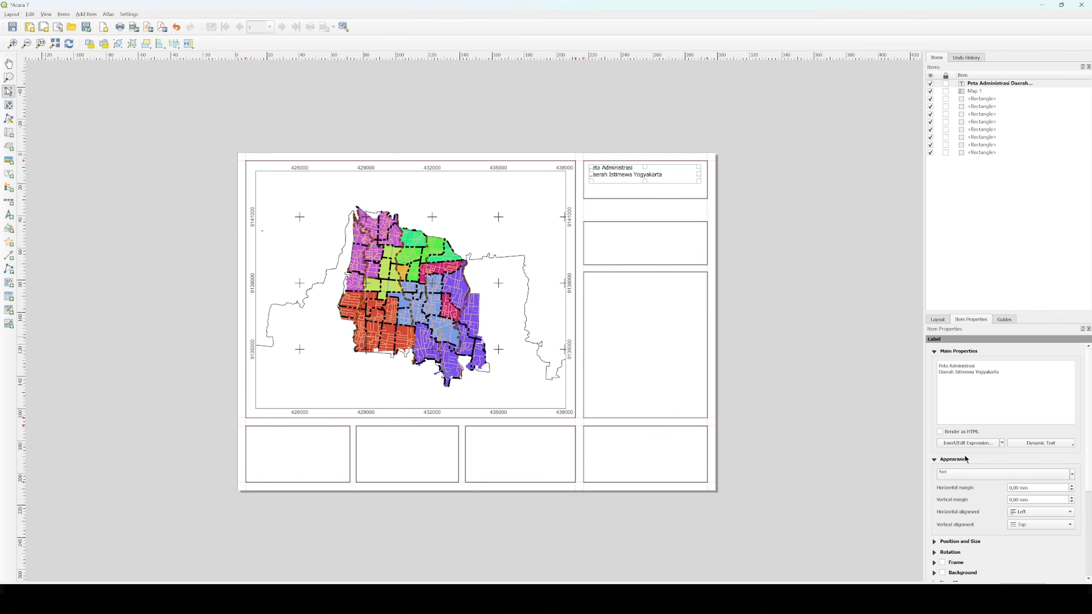
Set the title label's font to Arial with the Bold style.
{"action": "left_click", "coordinate": [971, 473]}
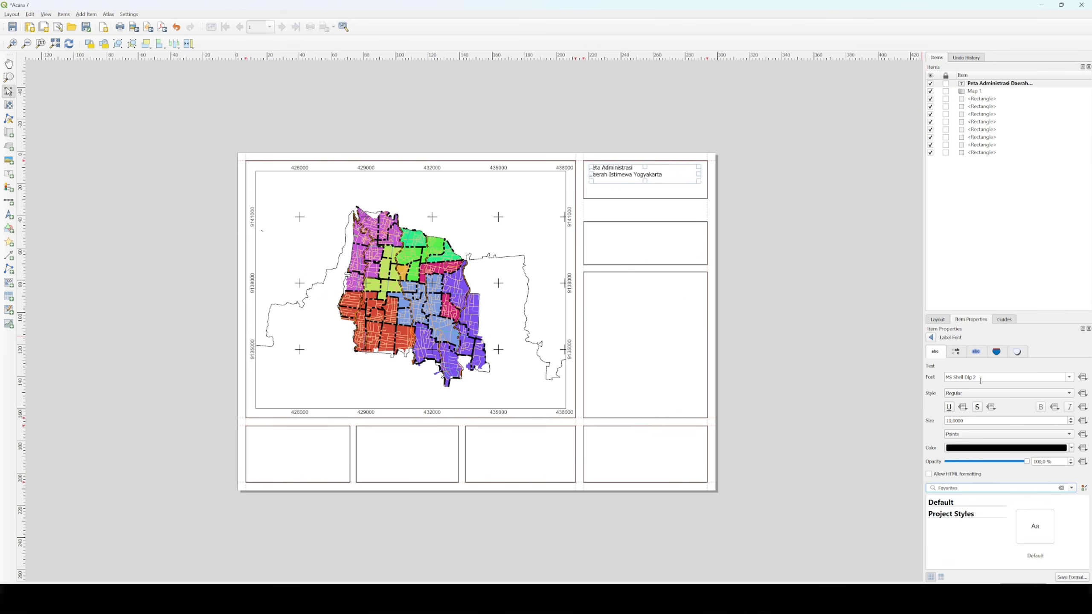
{"action": "left_click_drag", "start_coordinate": [982, 377], "coordinate": [946, 381]}
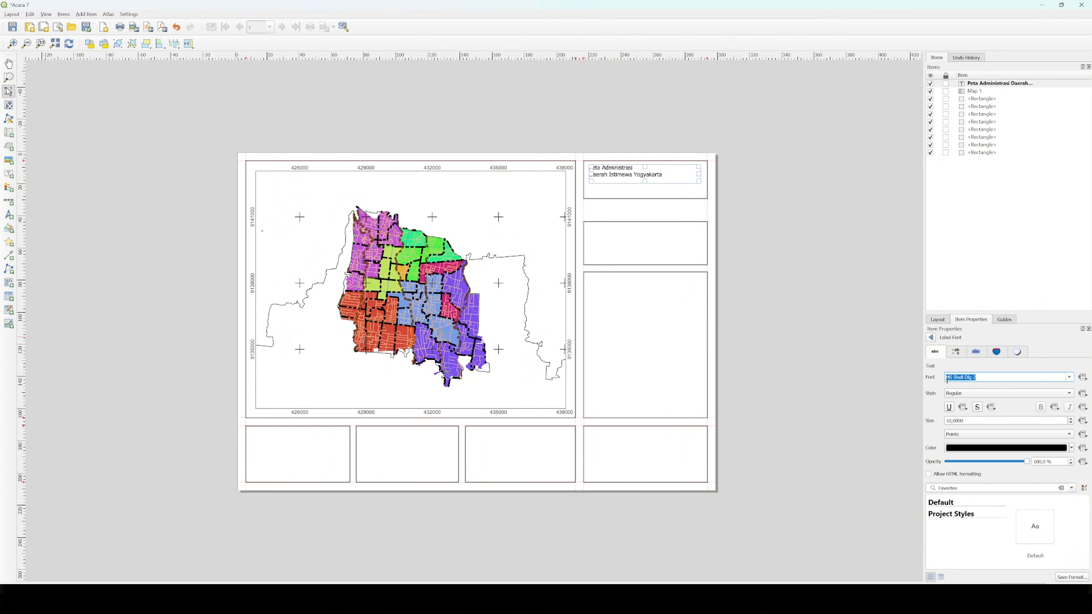
{"action": "type", "text": "arial"}
{"action": "key", "text": "Return"}
{"action": "left_click", "coordinate": [962, 396]}
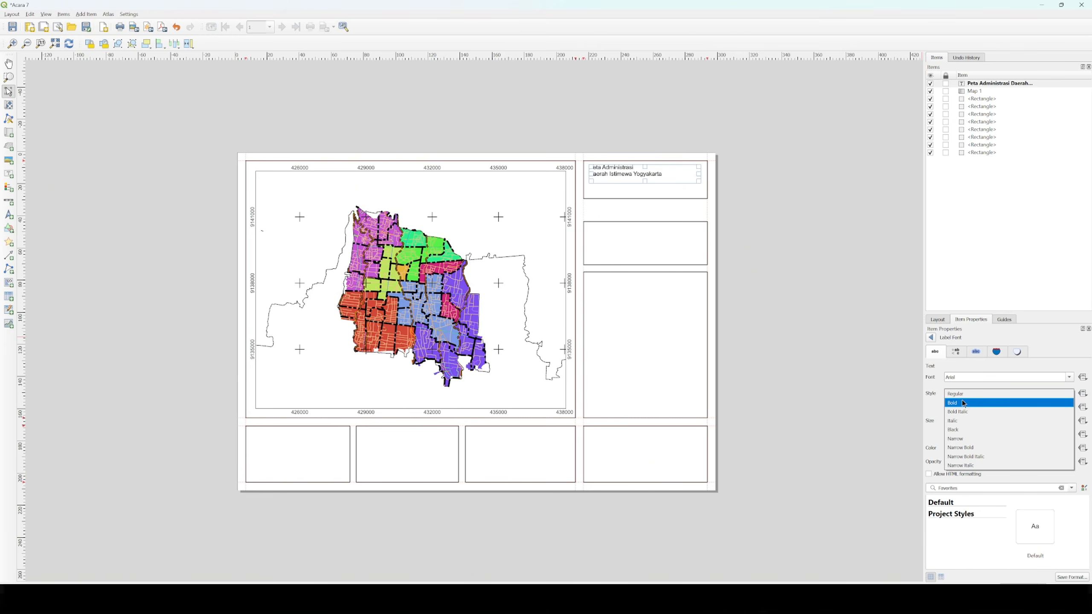
{"action": "left_click", "coordinate": [963, 402]}
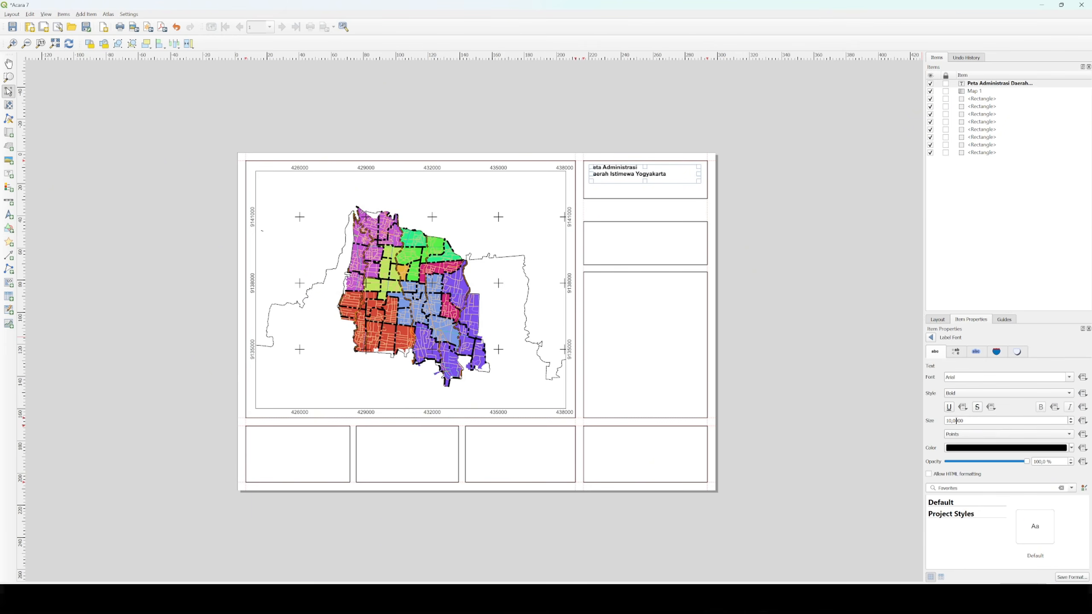
Set the title label's font size to 14 points.
{"action": "left_click", "coordinate": [951, 420]}
{"action": "key", "text": "BackSpace"}
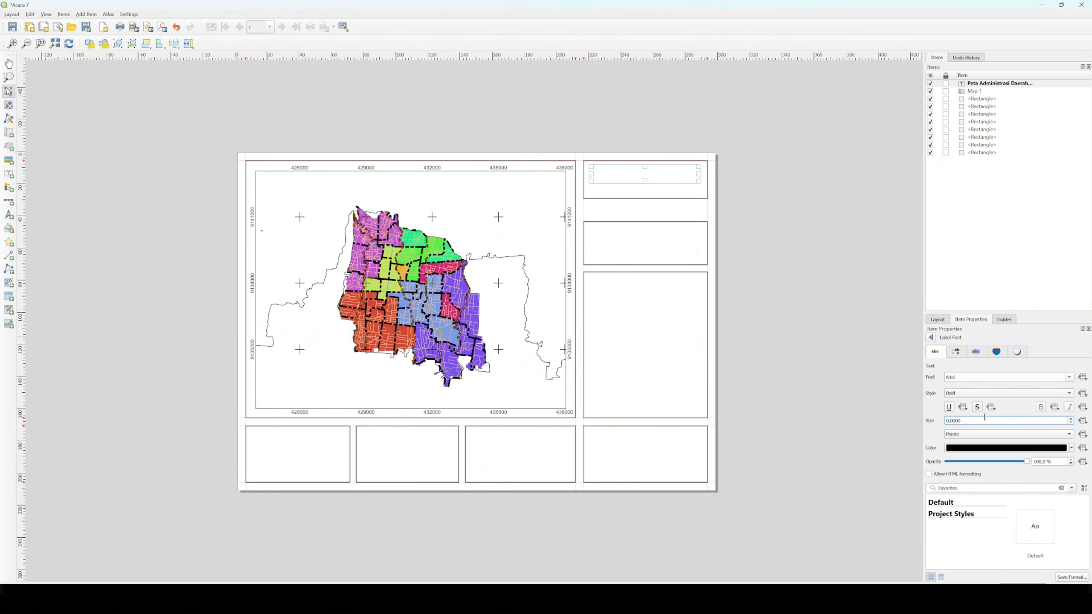
{"action": "type", "text": "14"}
{"action": "key", "text": "Delete"}
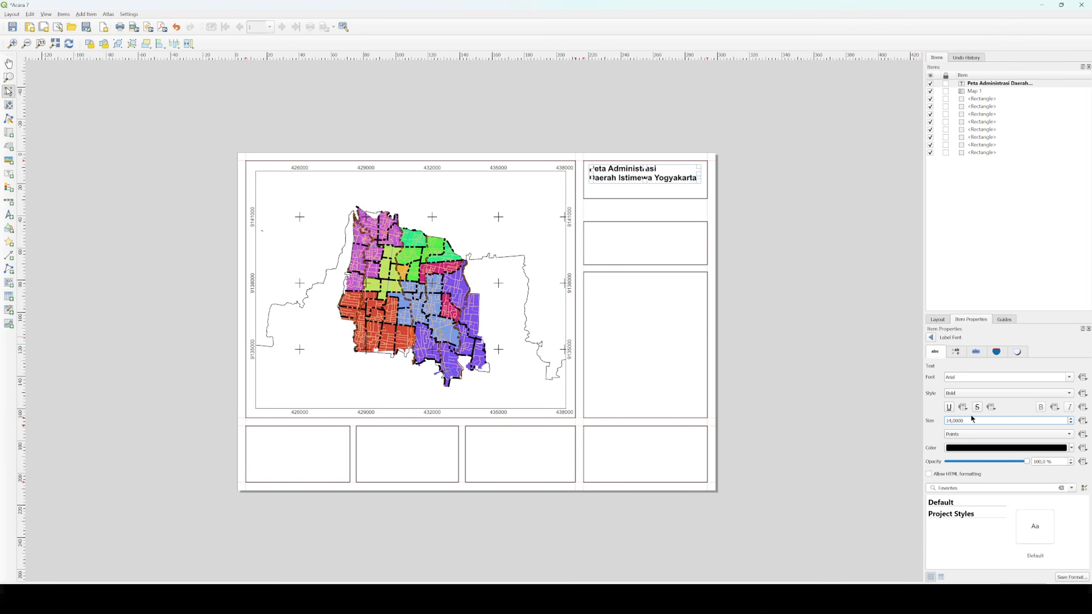
{"action": "left_click", "coordinate": [973, 526]}
{"action": "left_click", "coordinate": [931, 338]}
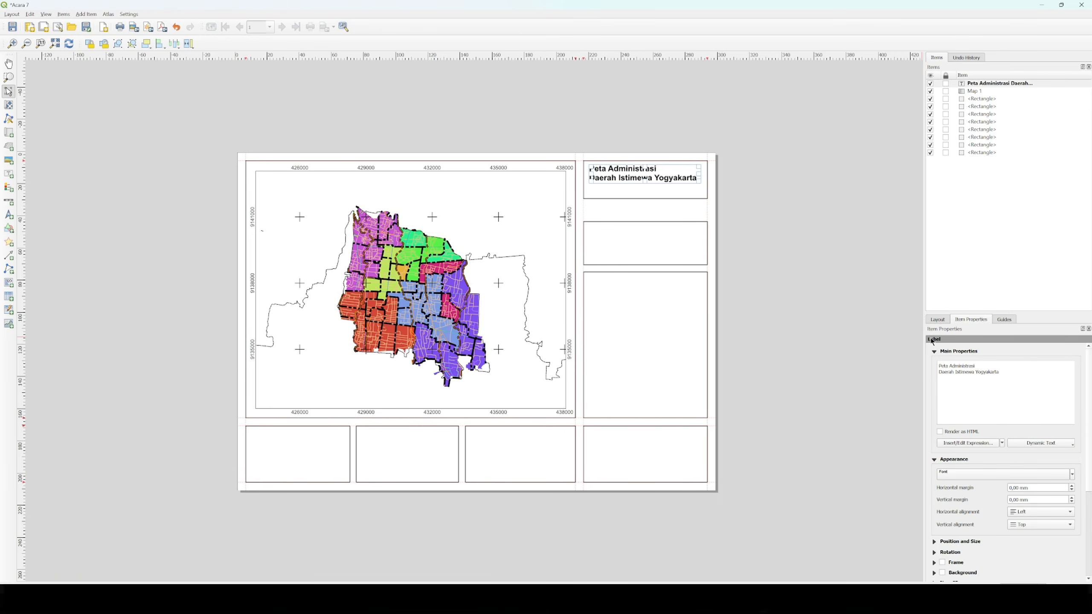
Align the title label's text to the horizontal Center and Vertical Center of its box.
{"action": "left_click", "coordinate": [1014, 513]}
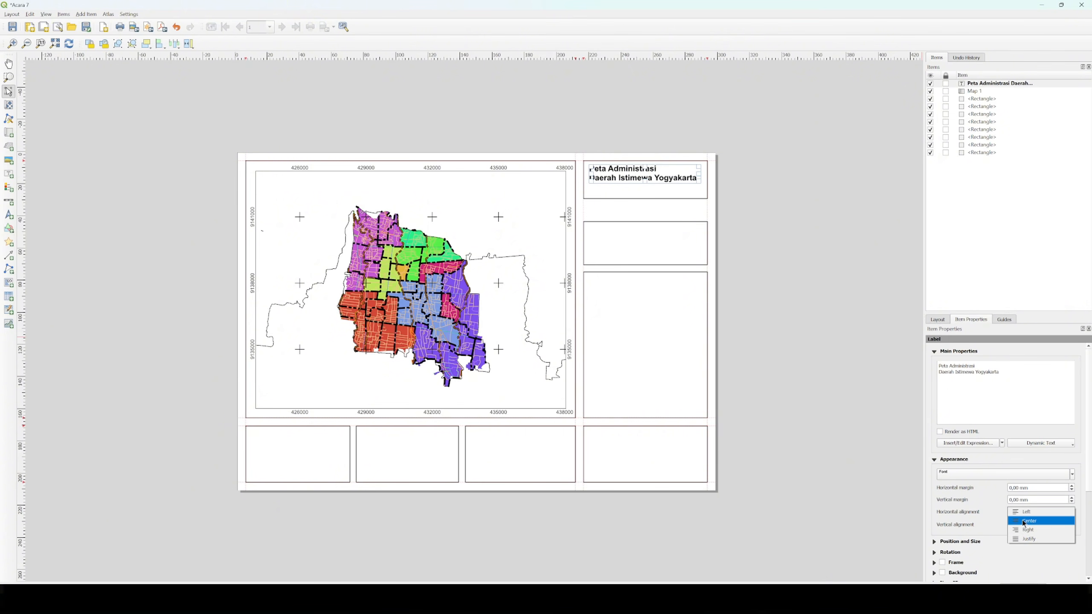
{"action": "left_click", "coordinate": [1023, 521]}
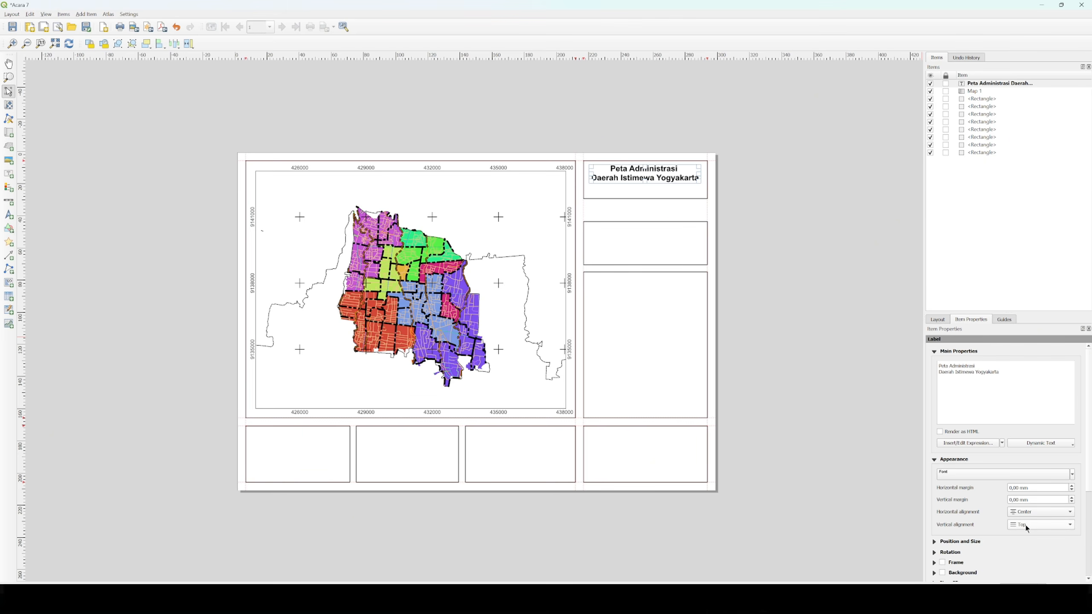
{"action": "left_click", "coordinate": [1026, 525]}
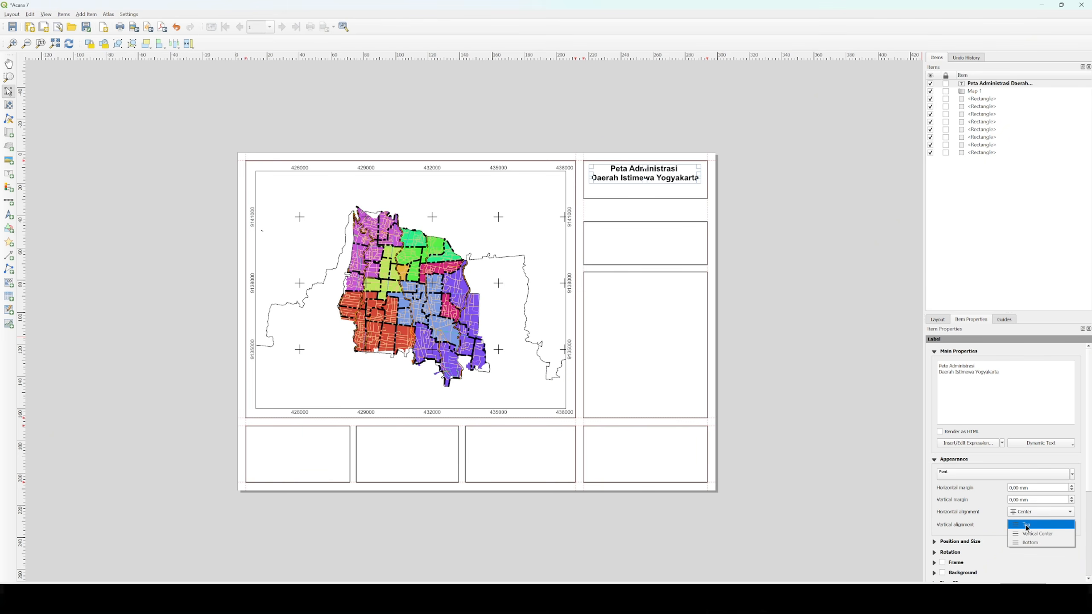
{"action": "left_click", "coordinate": [1031, 533]}
{"action": "left_click", "coordinate": [1031, 528]}
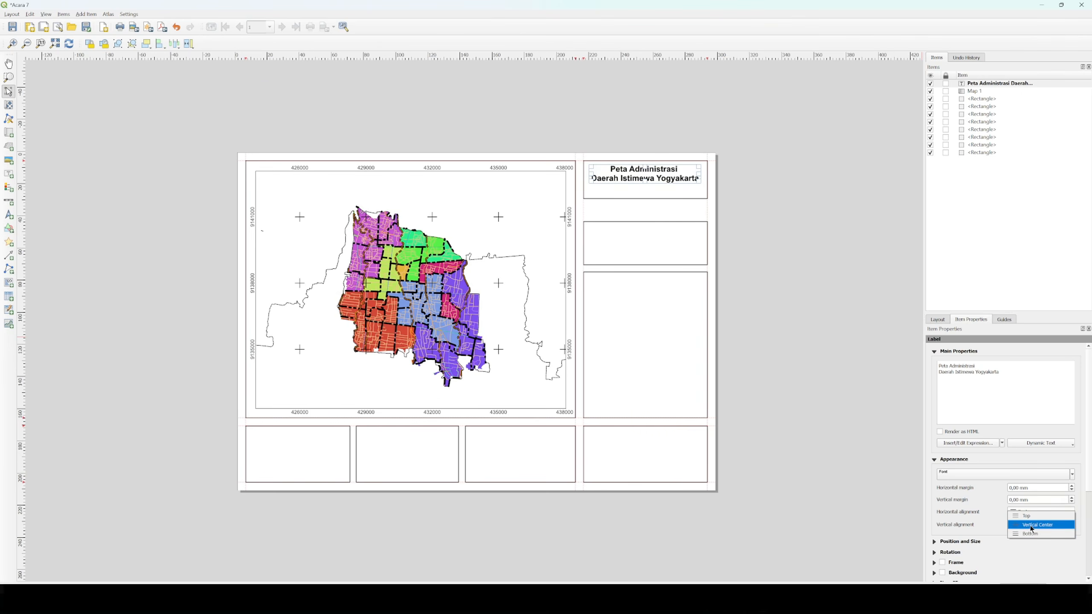
{"action": "left_click", "coordinate": [1037, 535]}
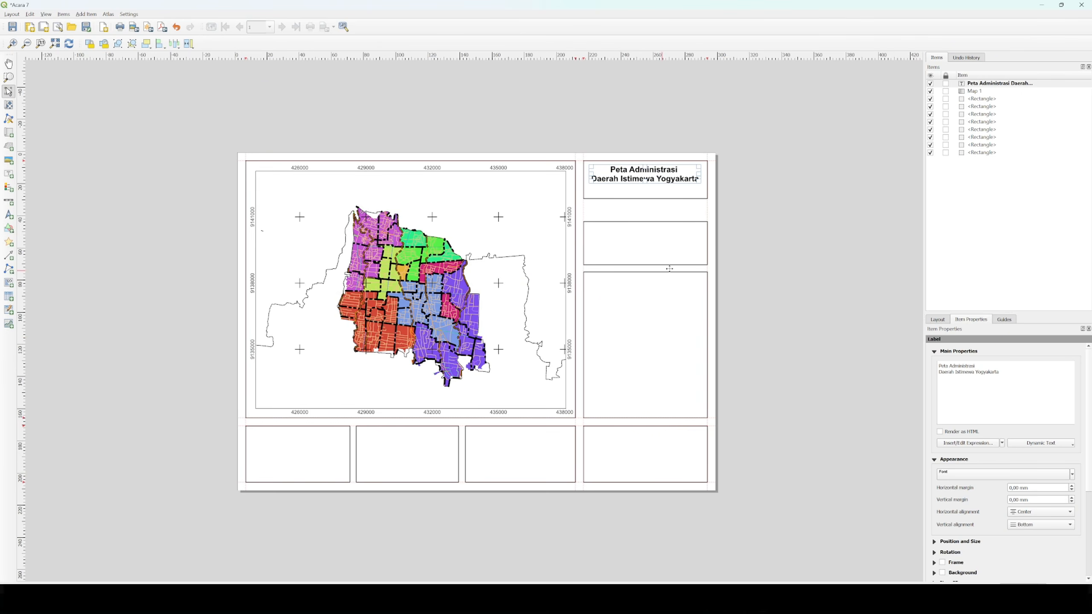
{"action": "left_click", "coordinate": [1035, 528]}
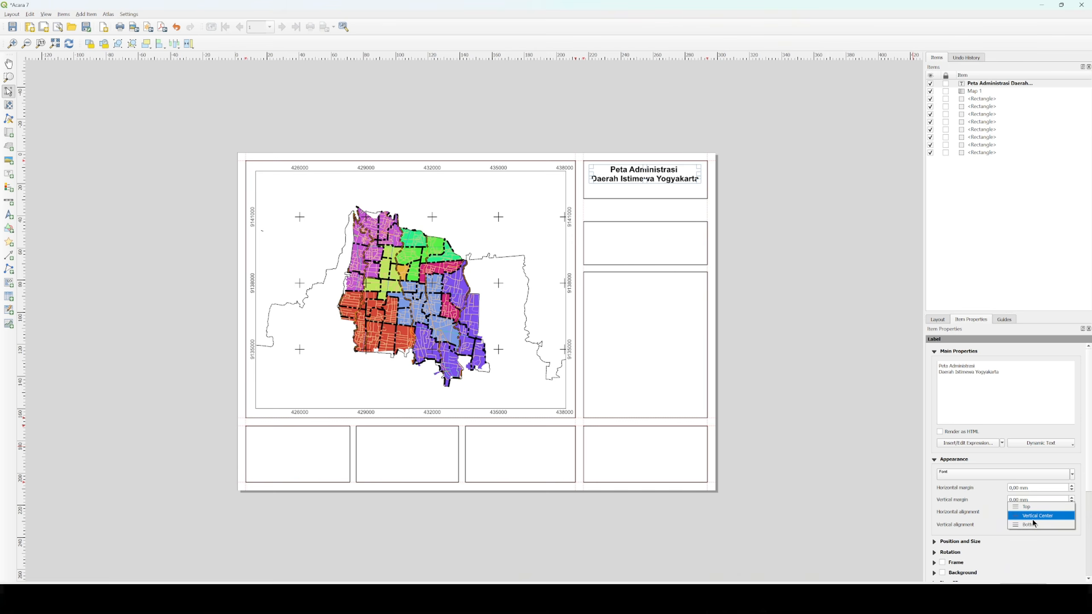
{"action": "left_click", "coordinate": [1033, 523]}
{"action": "left_click", "coordinate": [644, 299]}
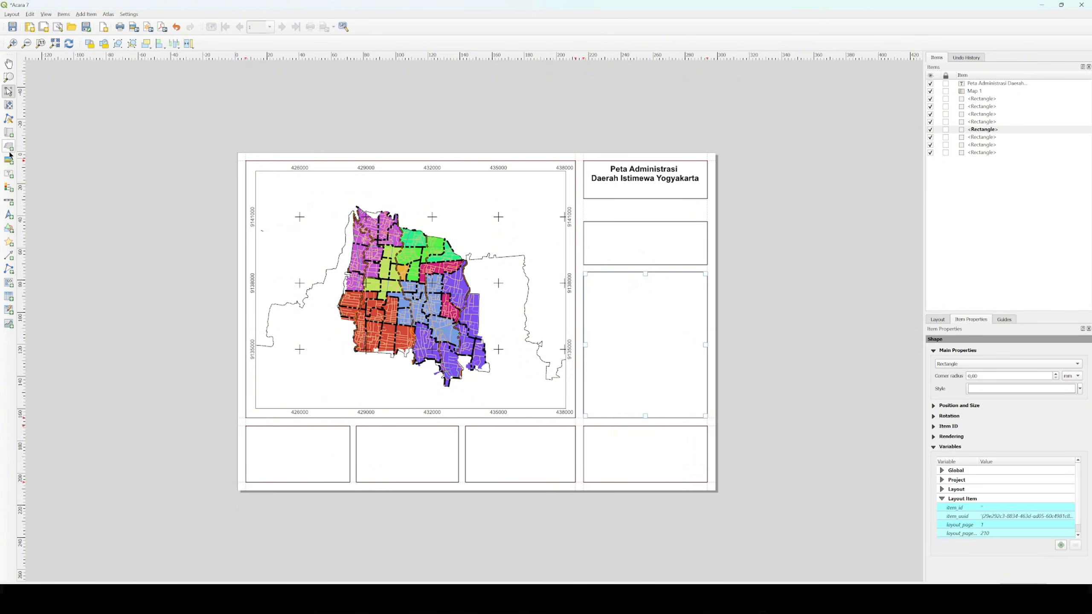
Add a narrow label directly below the title, inside the same frame, reading "1.25.10.2025".
{"action": "left_click", "coordinate": [8, 174]}
{"action": "left_click_drag", "start_coordinate": [590, 186], "coordinate": [697, 193]}
{"action": "left_click", "coordinate": [976, 364]}
{"action": "key", "text": "ctrl+a"}
{"action": "key", "text": "BackSpace"}
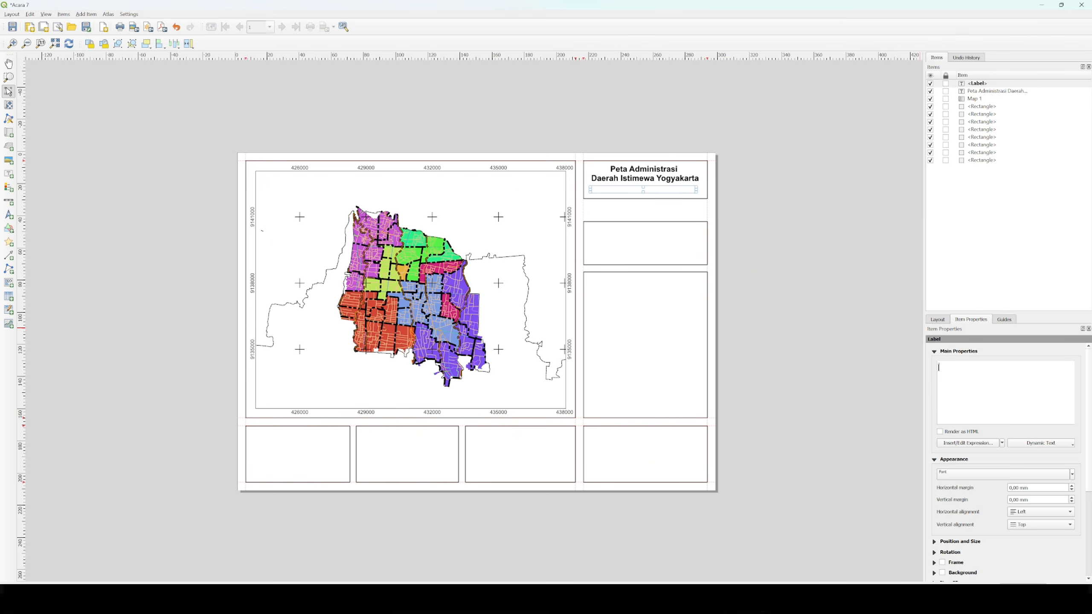
{"action": "type", "text": "1.25.10.2025"}
Set the font of the "1.25.10.2025" label to Arial.
{"action": "left_click", "coordinate": [998, 475]}
{"action": "triple_click", "coordinate": [984, 378]}
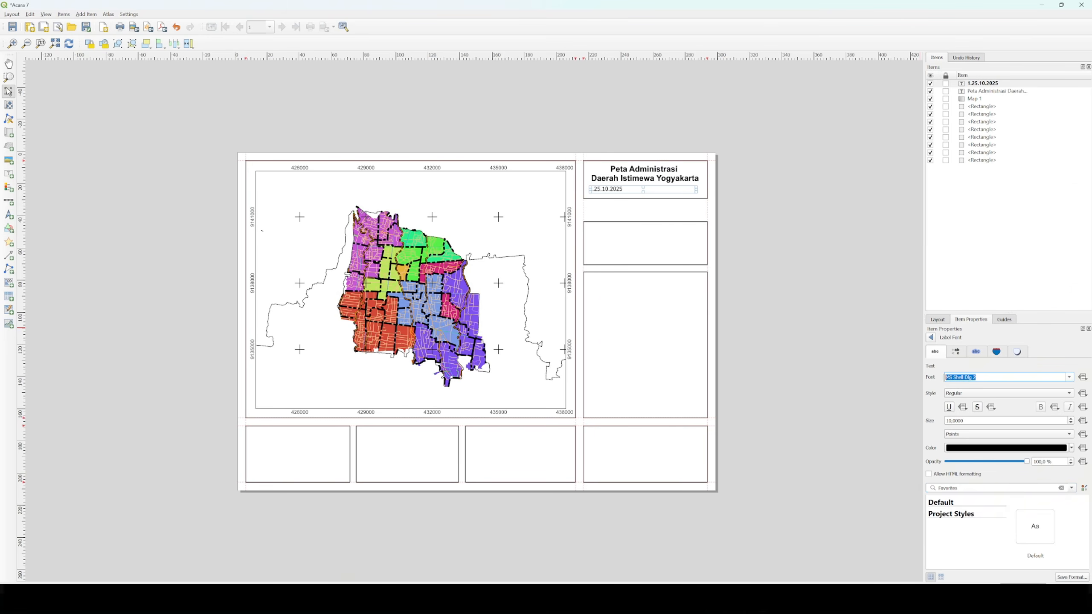
{"action": "type", "text": "arial"}
{"action": "left_click", "coordinate": [1072, 450]}
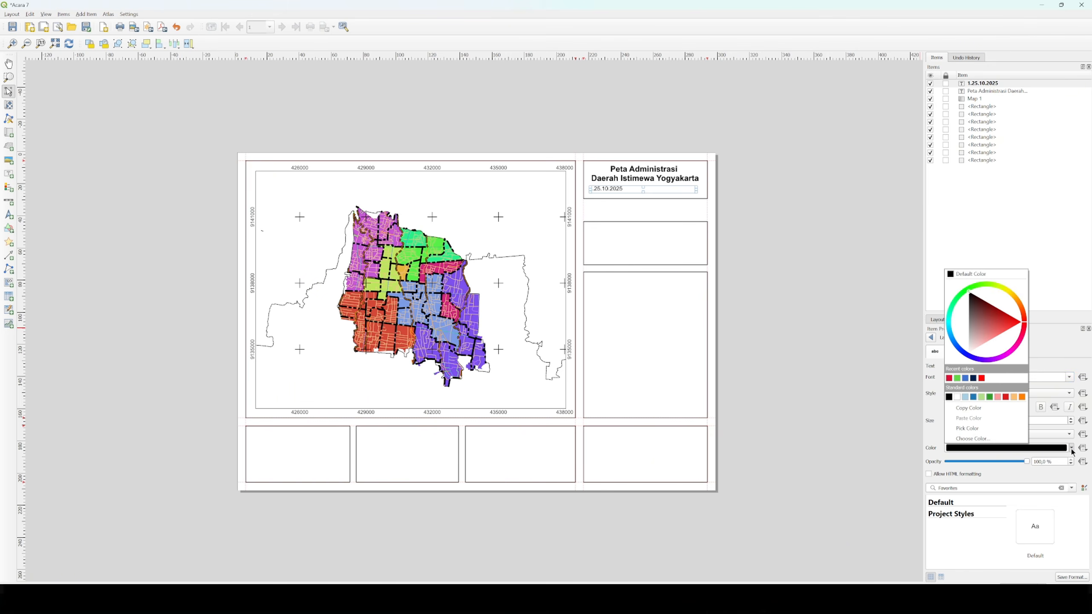
{"action": "left_click", "coordinate": [952, 336]}
{"action": "left_click", "coordinate": [965, 333]}
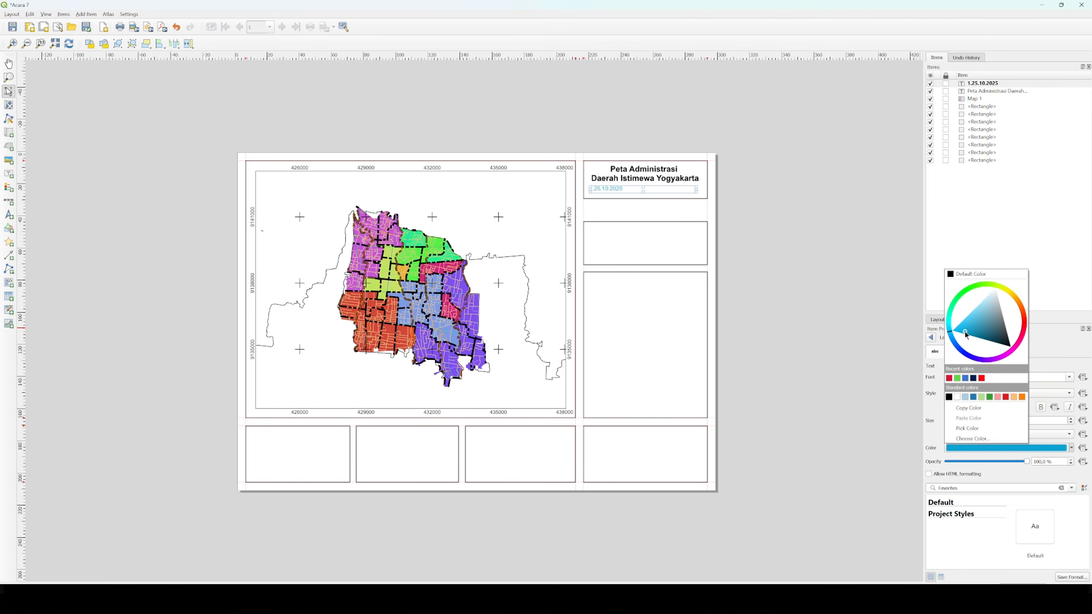
{"action": "left_click_drag", "start_coordinate": [965, 333], "coordinate": [971, 323]}
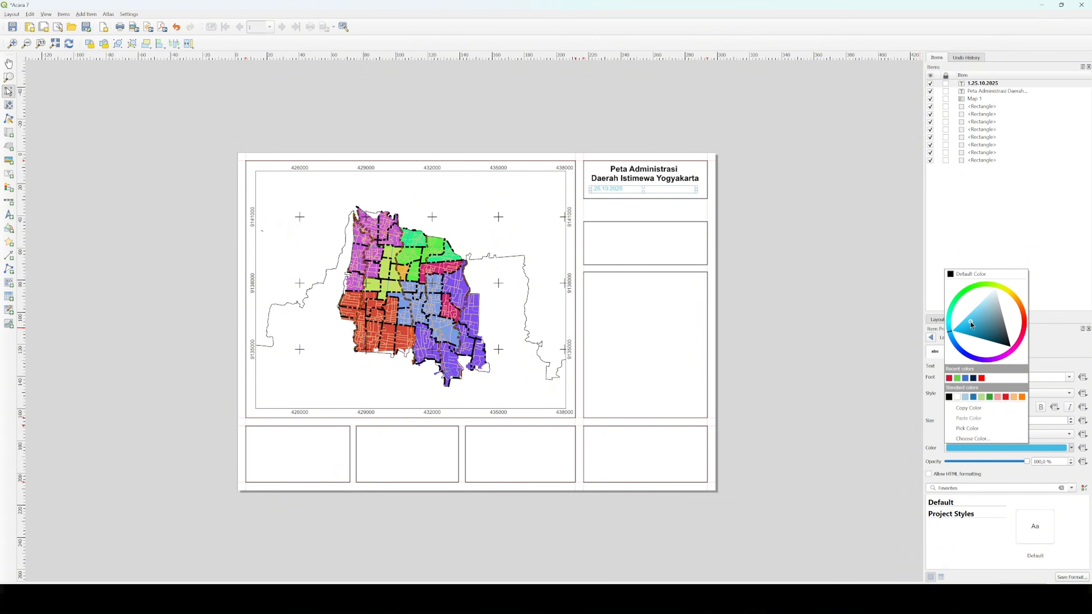
{"action": "left_click", "coordinate": [1017, 523]}
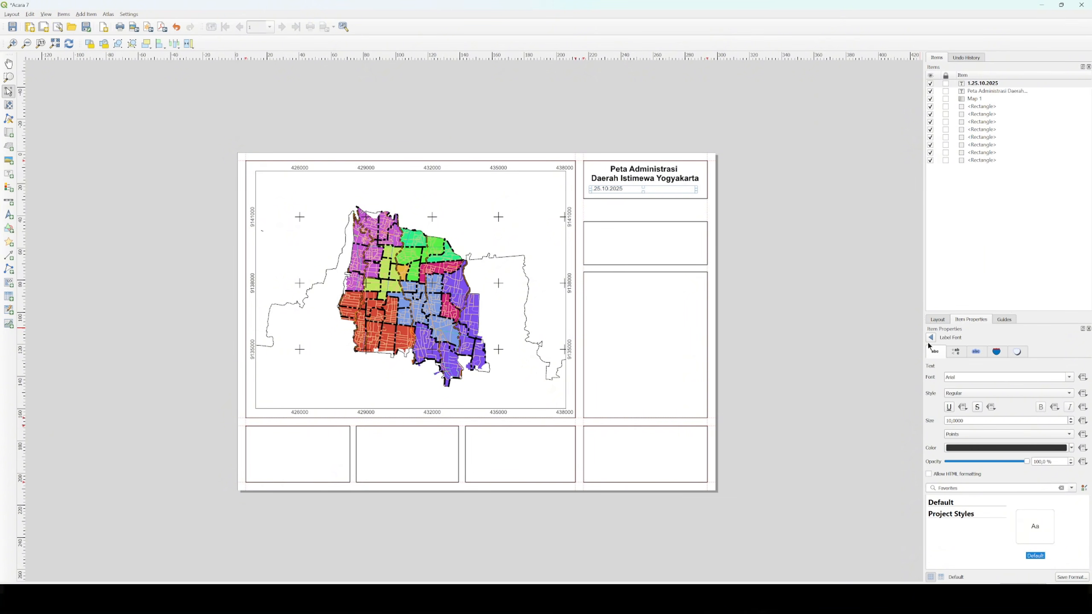
Give the "1.25.10.2025" label the standard light blue text color and the Bold font style.
{"action": "left_click", "coordinate": [1071, 448]}
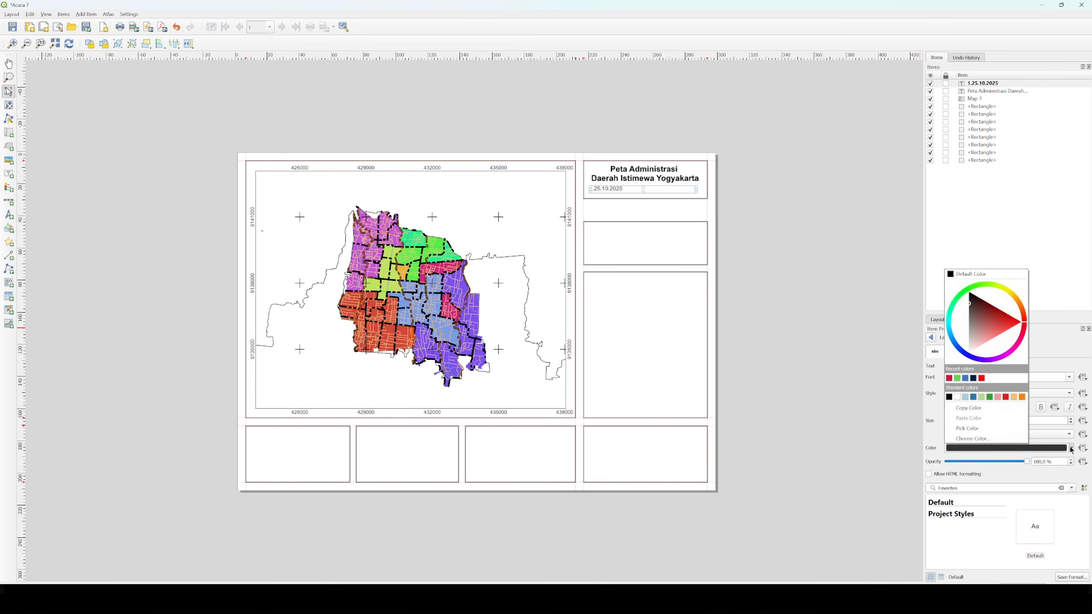
{"action": "left_click", "coordinate": [964, 397]}
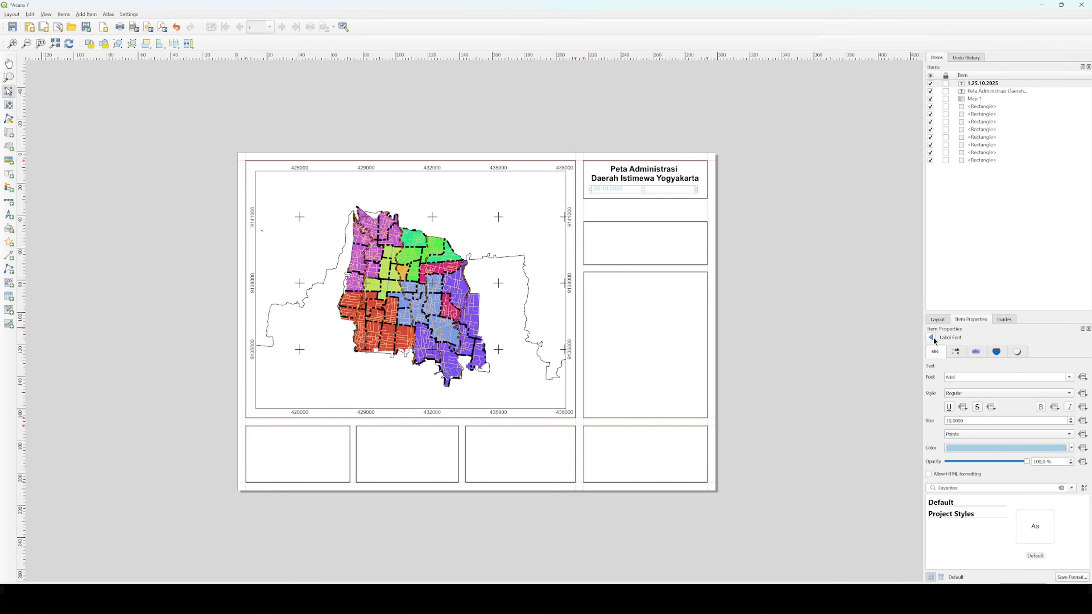
{"action": "left_click", "coordinate": [979, 394]}
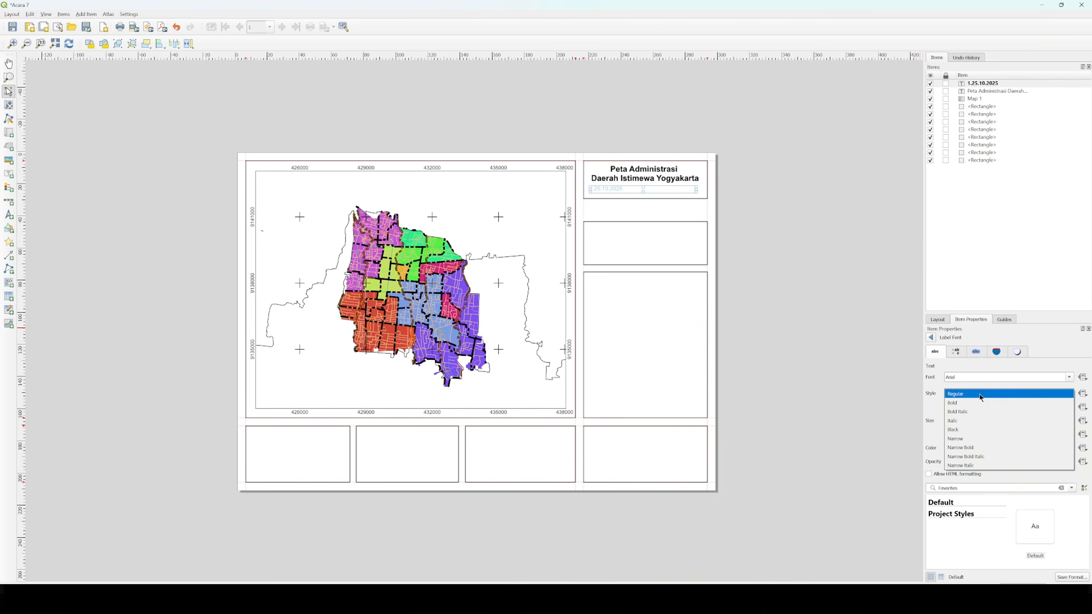
{"action": "left_click", "coordinate": [968, 403]}
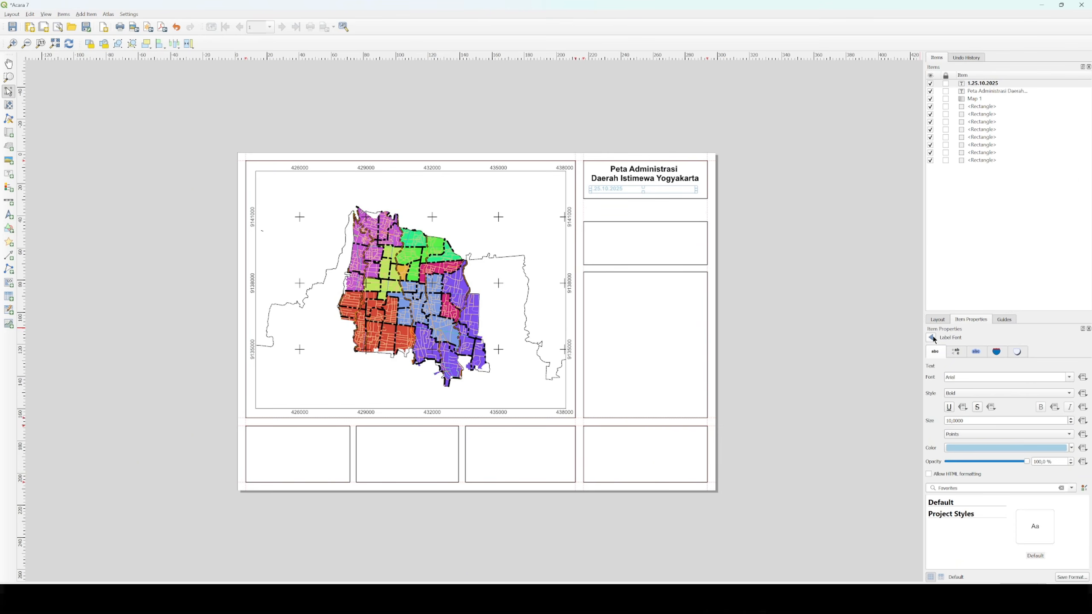
{"action": "left_click", "coordinate": [931, 338]}
Center the "1.25.10.2025" label's text horizontally and slightly increase its font size.
{"action": "left_click", "coordinate": [1034, 512]}
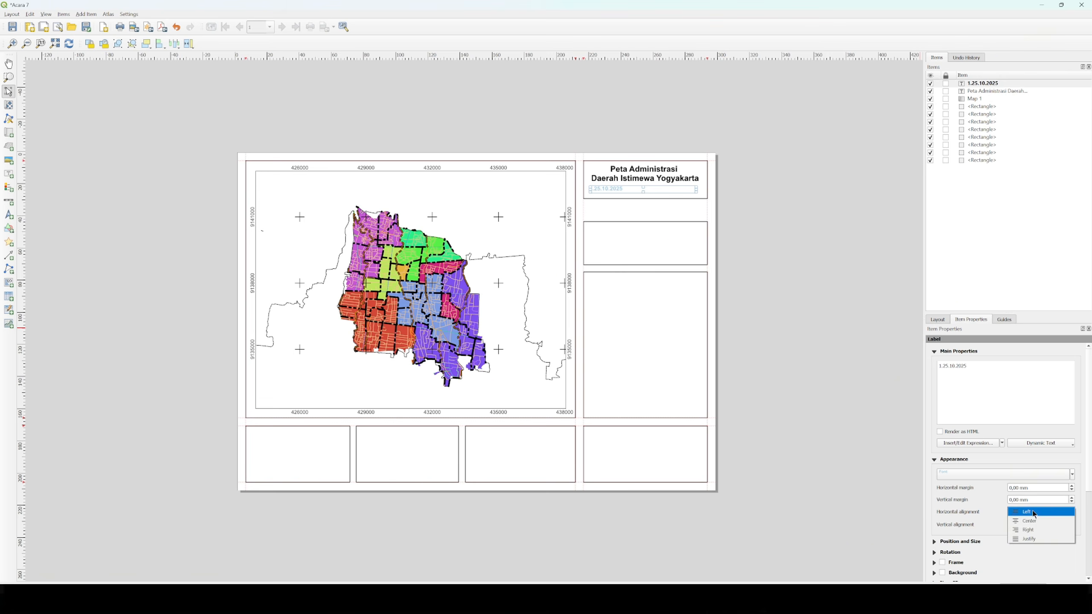
{"action": "left_click", "coordinate": [1030, 521]}
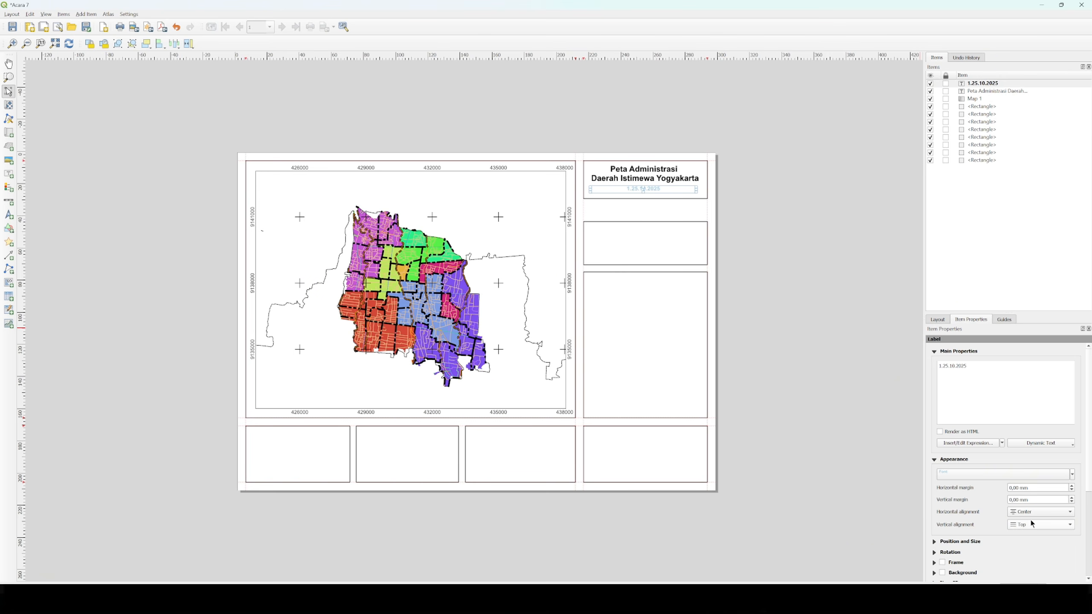
{"action": "left_click", "coordinate": [992, 474]}
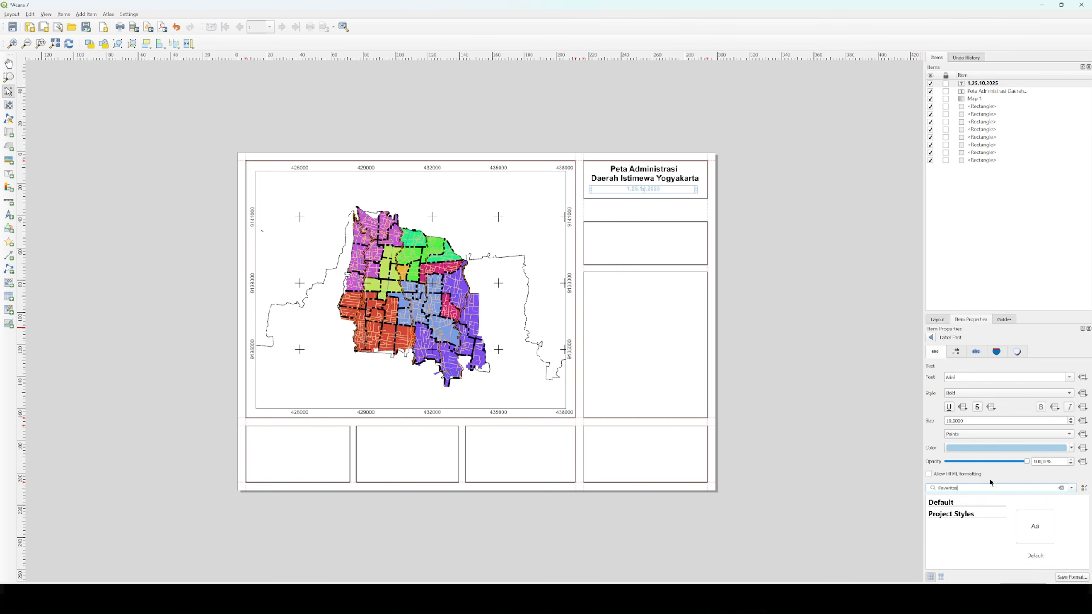
{"action": "left_click", "coordinate": [1071, 419]}
{"action": "left_click", "coordinate": [1071, 419]}
{"action": "left_click", "coordinate": [931, 337]}
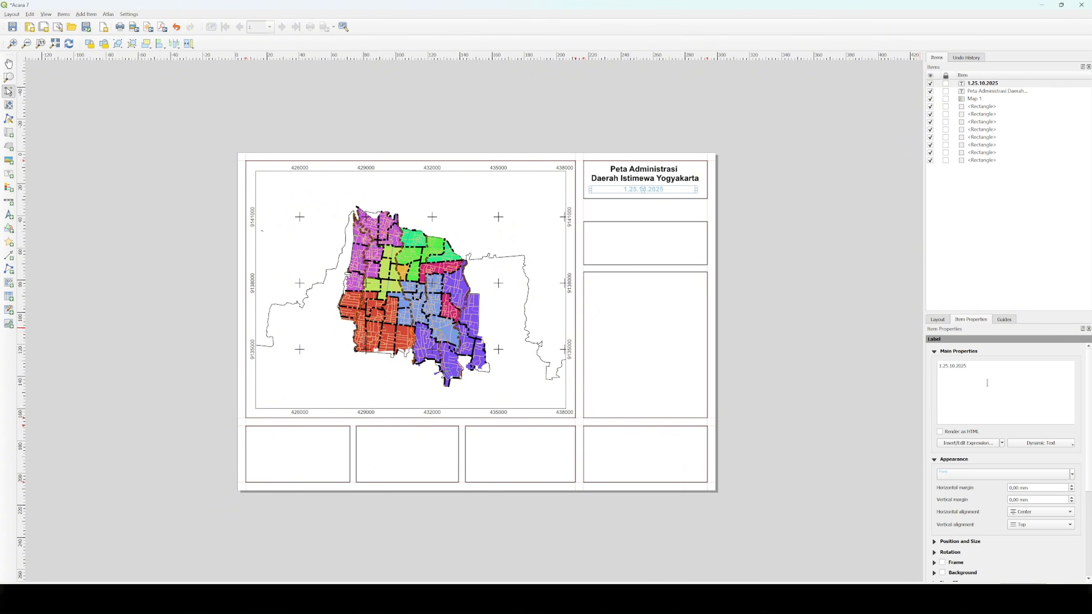
{"action": "left_click", "coordinate": [683, 324]}
{"action": "left_click", "coordinate": [740, 228]}
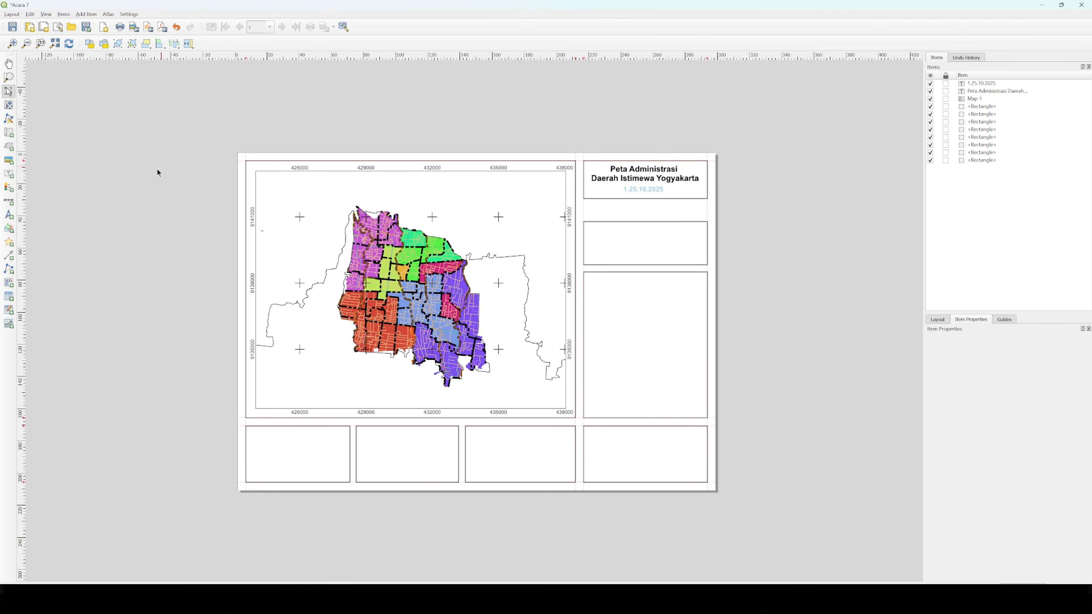
Add a small north arrow in the gap between the title frame and the frame below, using the NorthArrow_03 symbol.
{"action": "left_click", "coordinate": [10, 218]}
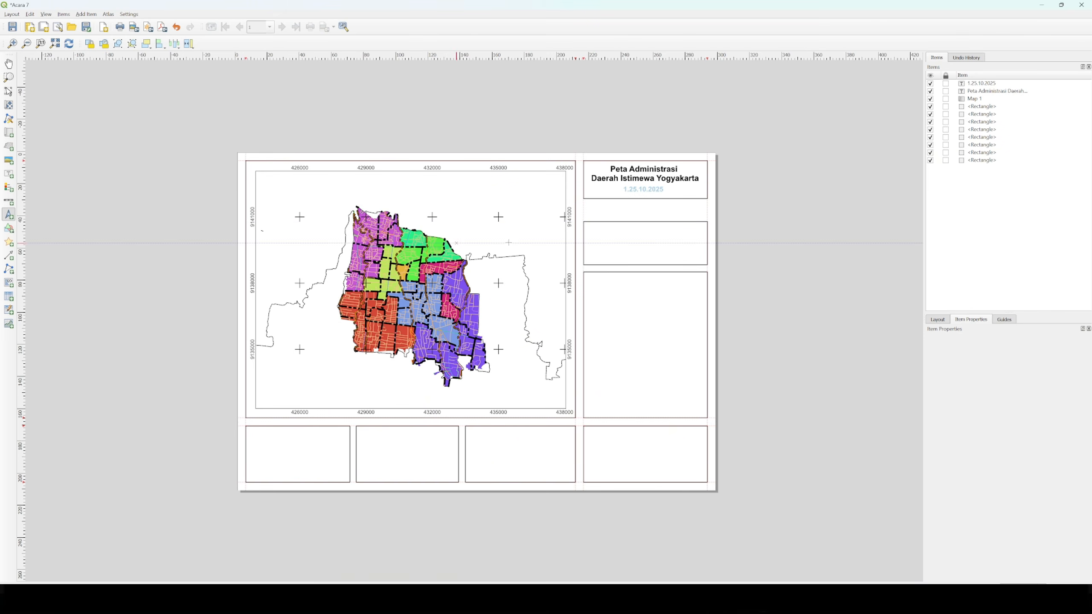
{"action": "left_click_drag", "start_coordinate": [629, 201], "coordinate": [654, 219]}
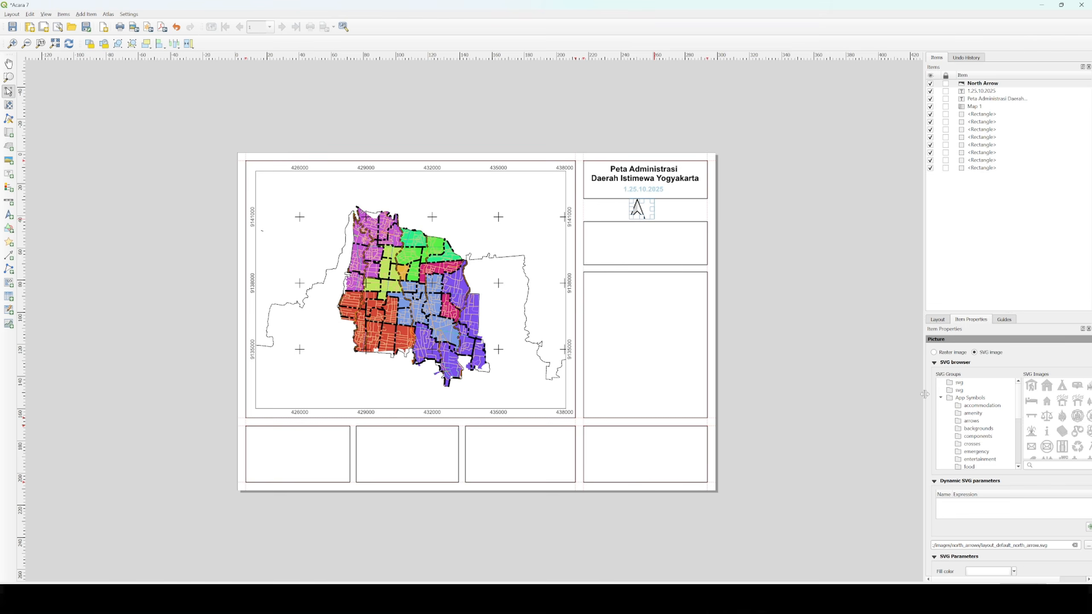
{"action": "left_click_drag", "start_coordinate": [928, 400], "coordinate": [857, 393]}
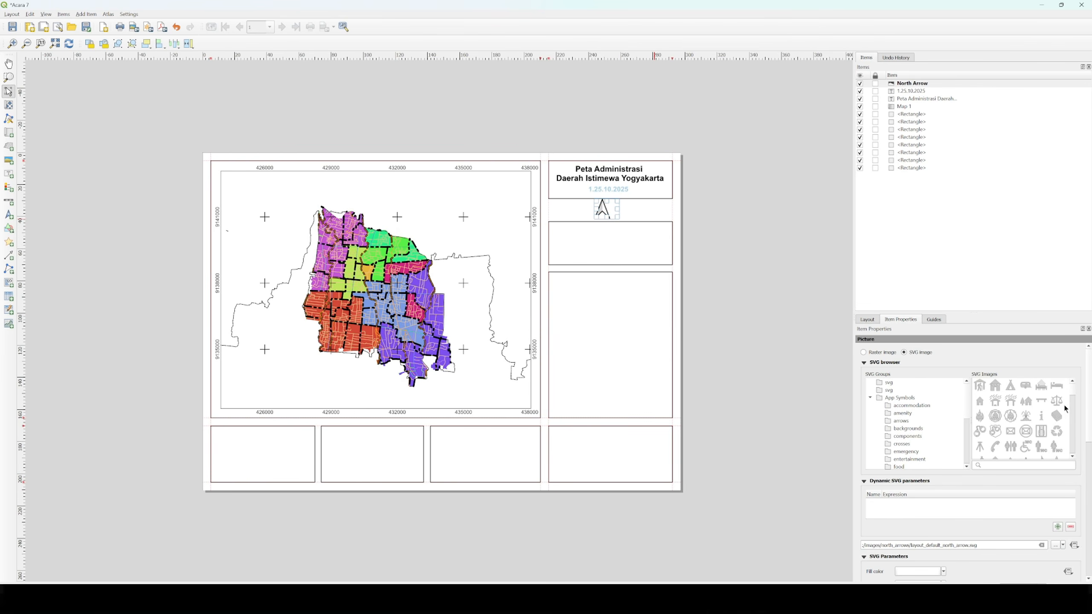
{"action": "scroll", "coordinate": [1072, 404], "scroll_direction": "up", "scroll_amount": 3}
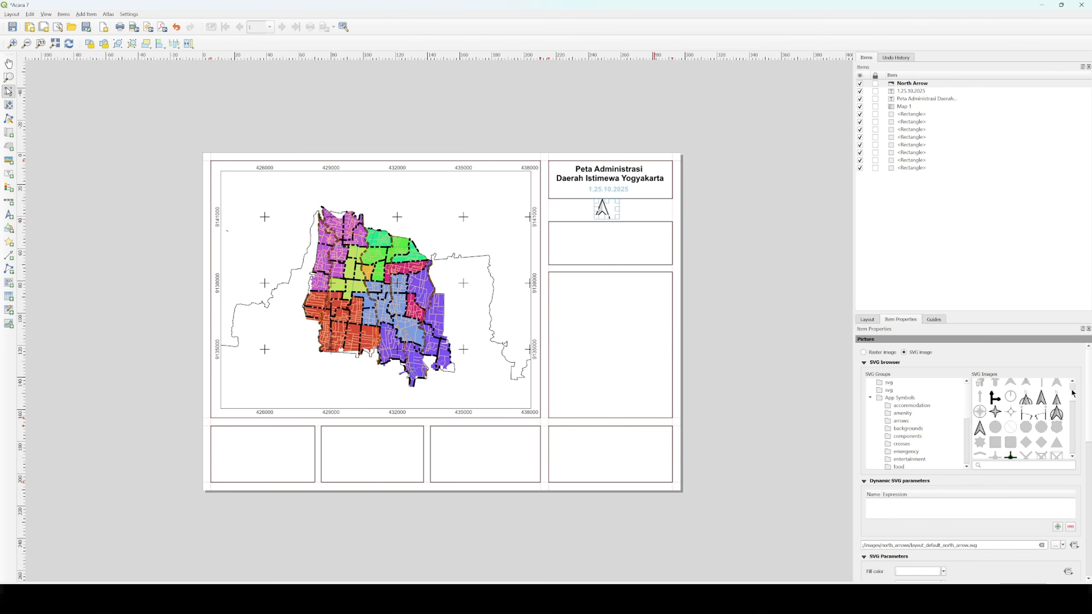
{"action": "left_click", "coordinate": [1028, 404]}
{"action": "scroll", "coordinate": [932, 530], "scroll_direction": "down", "scroll_amount": 3}
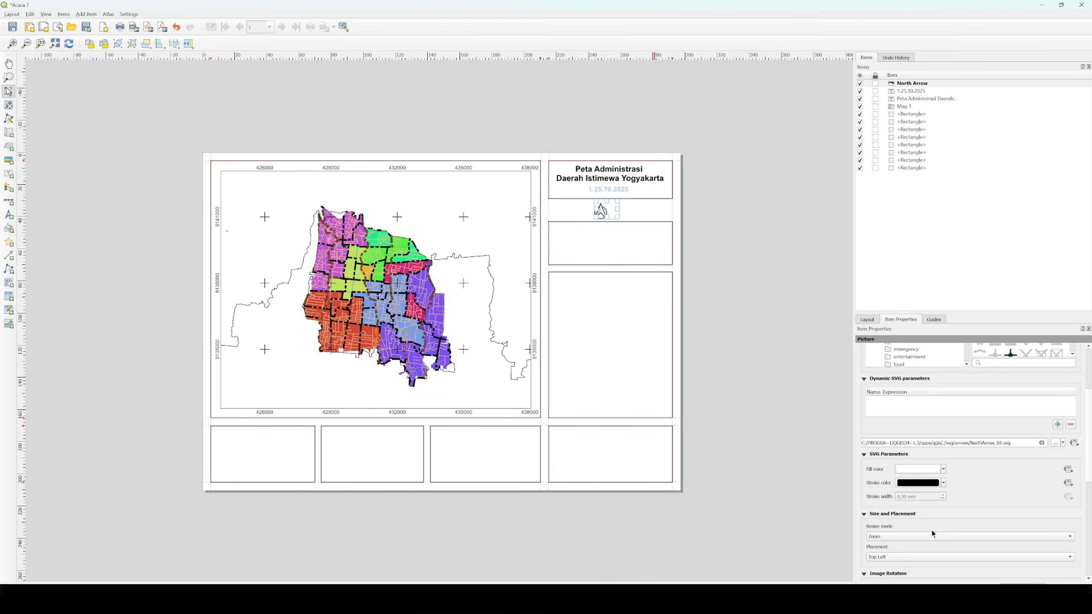
Set the north arrow's SVG fill color to standard black.
{"action": "left_click", "coordinate": [942, 470]}
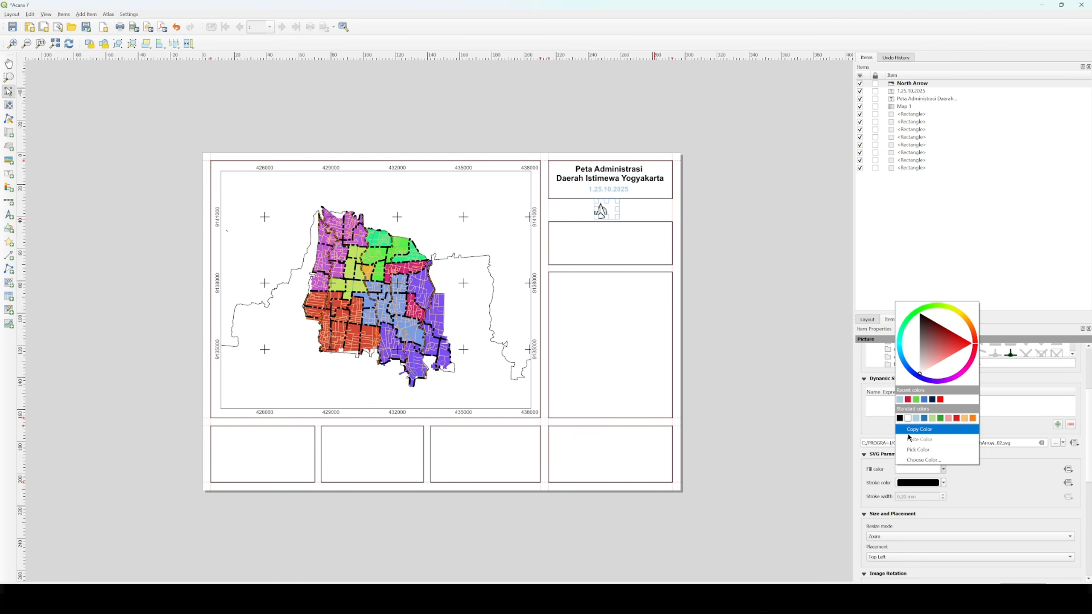
{"action": "left_click", "coordinate": [899, 418]}
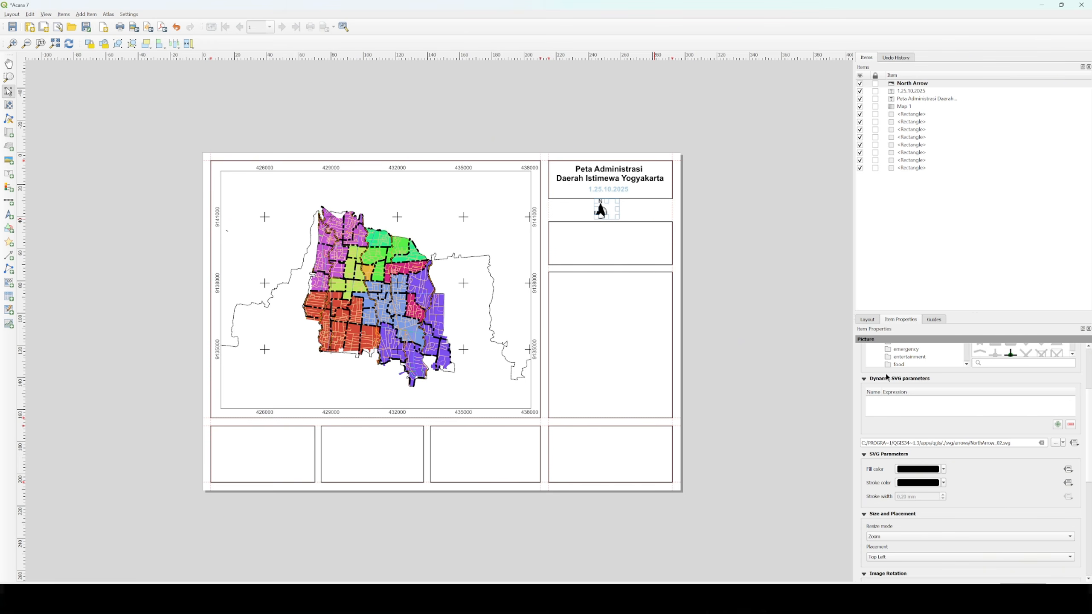
{"action": "scroll", "coordinate": [917, 374], "scroll_direction": "up", "scroll_amount": 3}
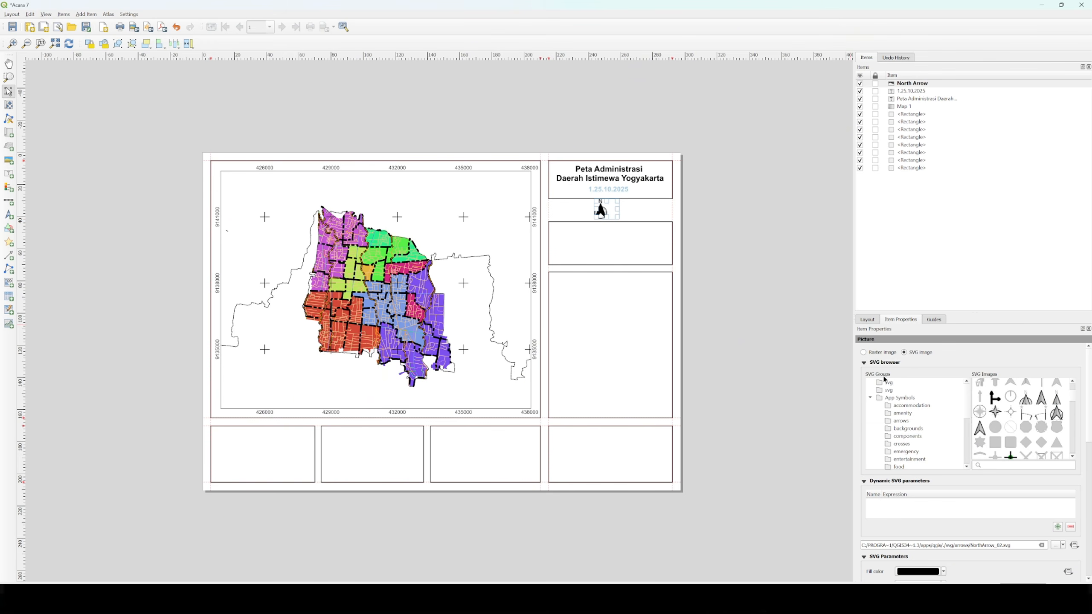
Shift the north arrow horizontally so it sits centered beneath the title labels.
{"action": "left_click", "coordinate": [620, 231]}
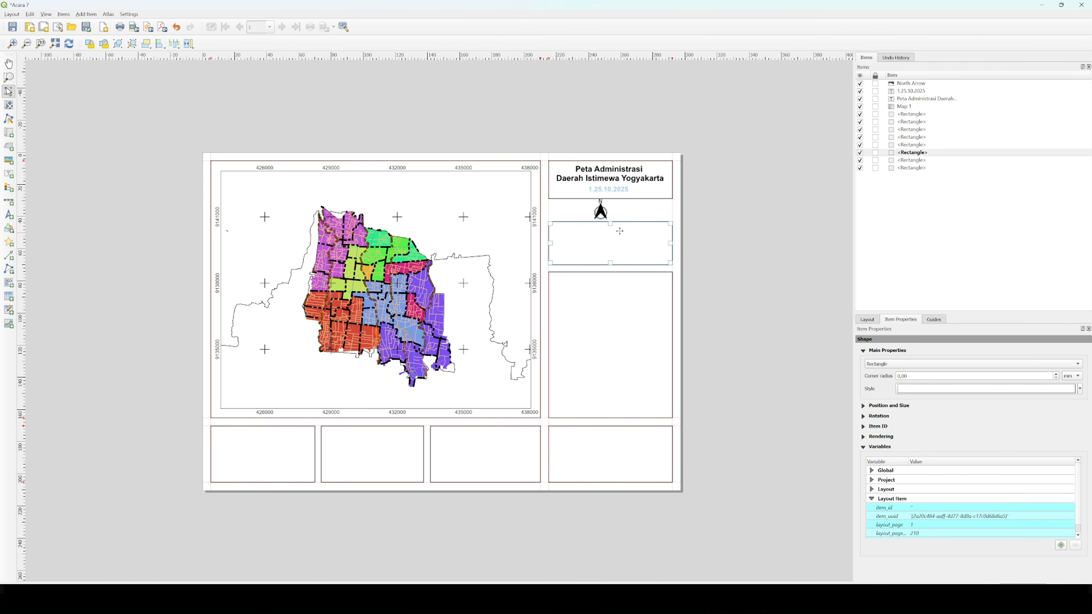
{"action": "left_click", "coordinate": [599, 212]}
{"action": "left_click", "coordinate": [572, 230]}
Lock the layers and the layer styles of Map 1.
{"action": "left_click", "coordinate": [454, 254]}
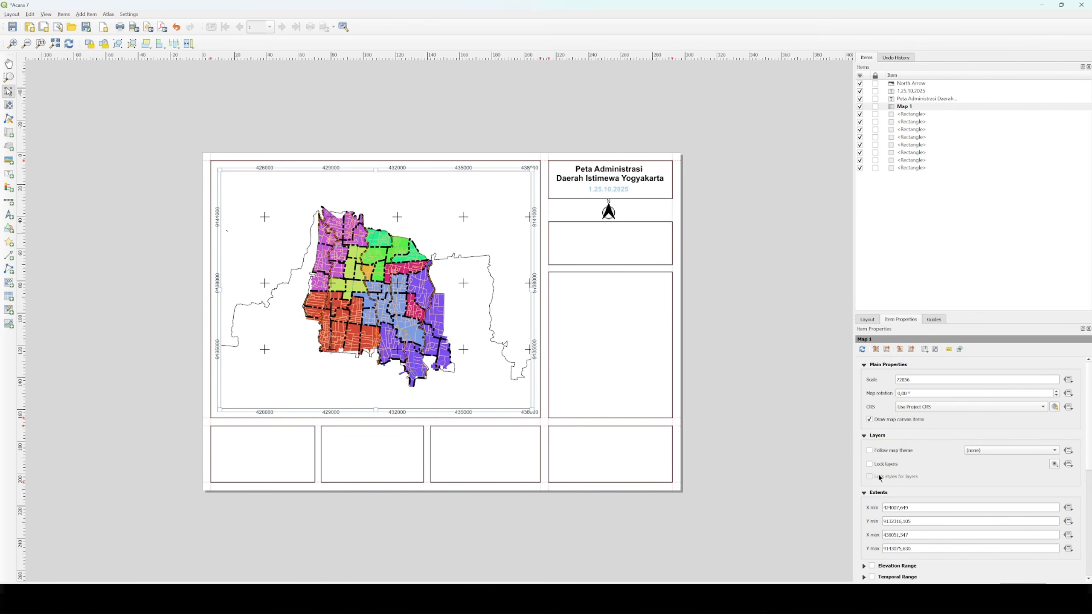
{"action": "scroll", "coordinate": [879, 478], "scroll_direction": "down", "scroll_amount": 3}
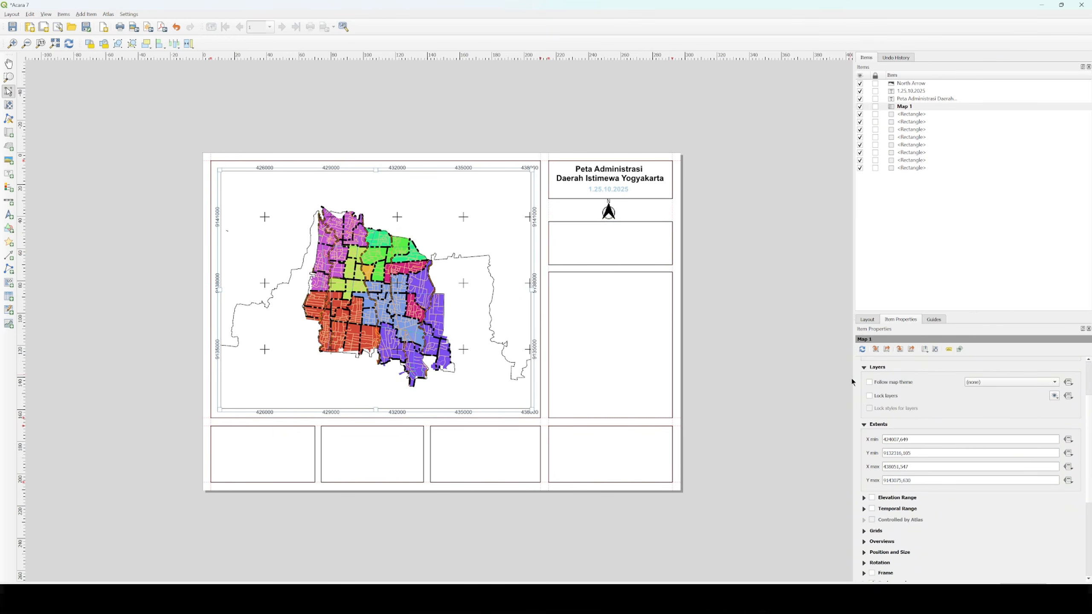
{"action": "left_click", "coordinate": [869, 396]}
{"action": "left_click", "coordinate": [729, 568]}
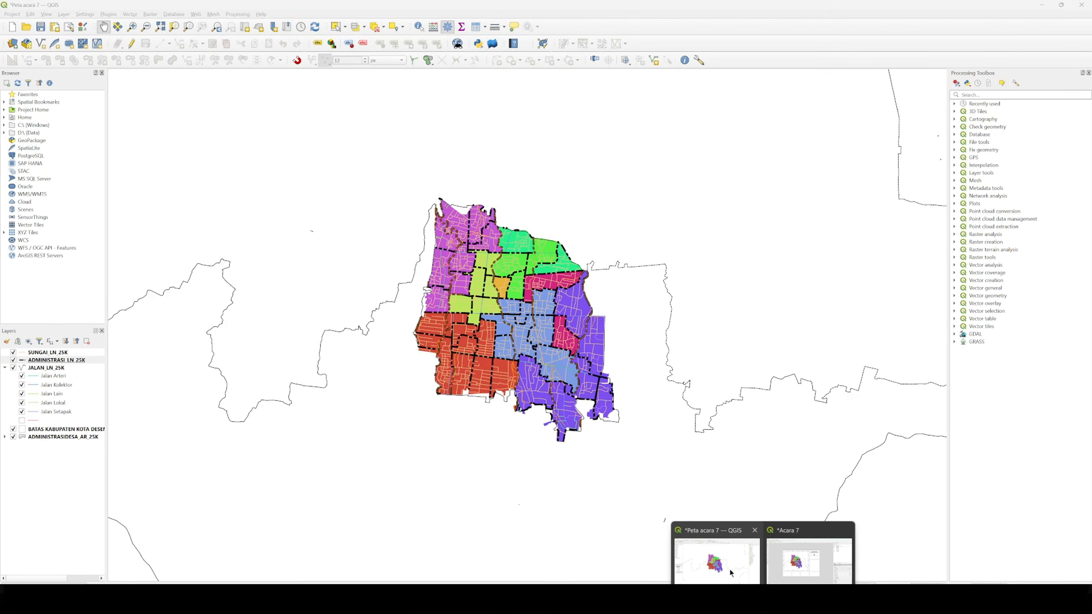
{"action": "left_click", "coordinate": [808, 565]}
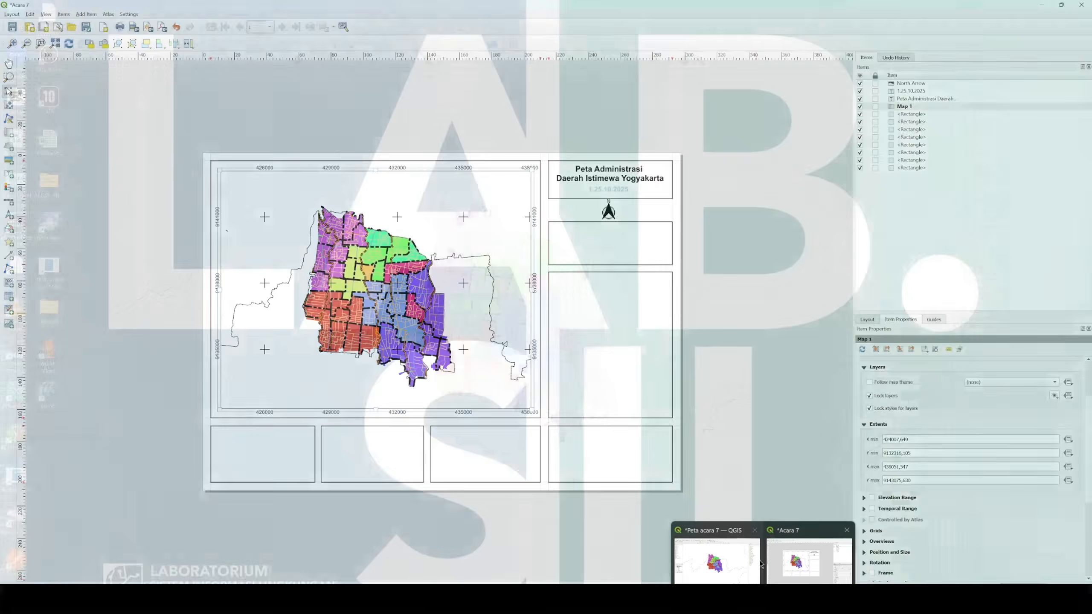
{"action": "left_click", "coordinate": [727, 563]}
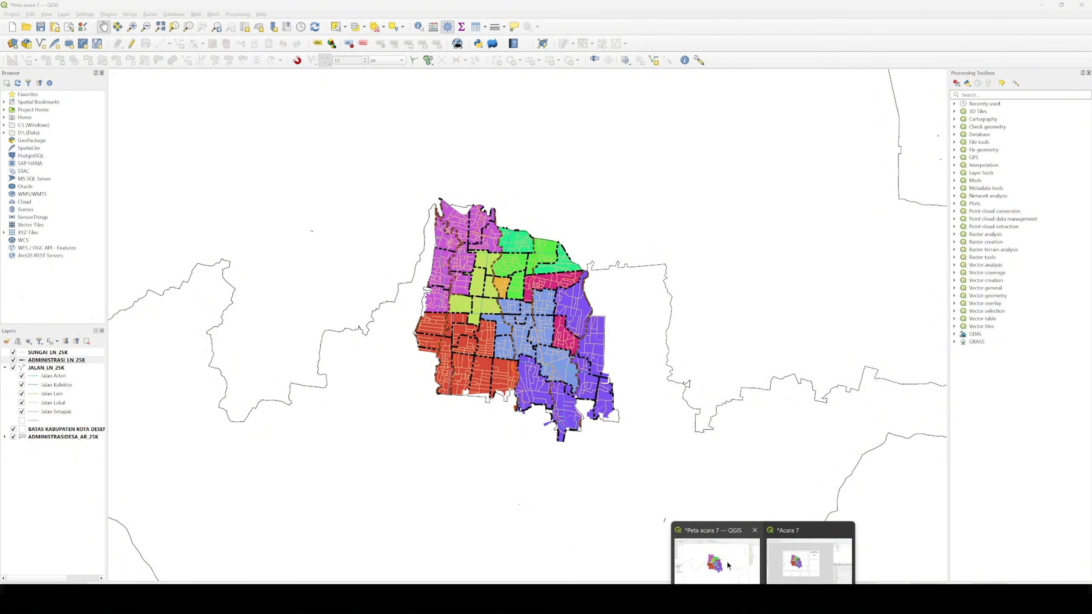
{"action": "left_click", "coordinate": [817, 559]}
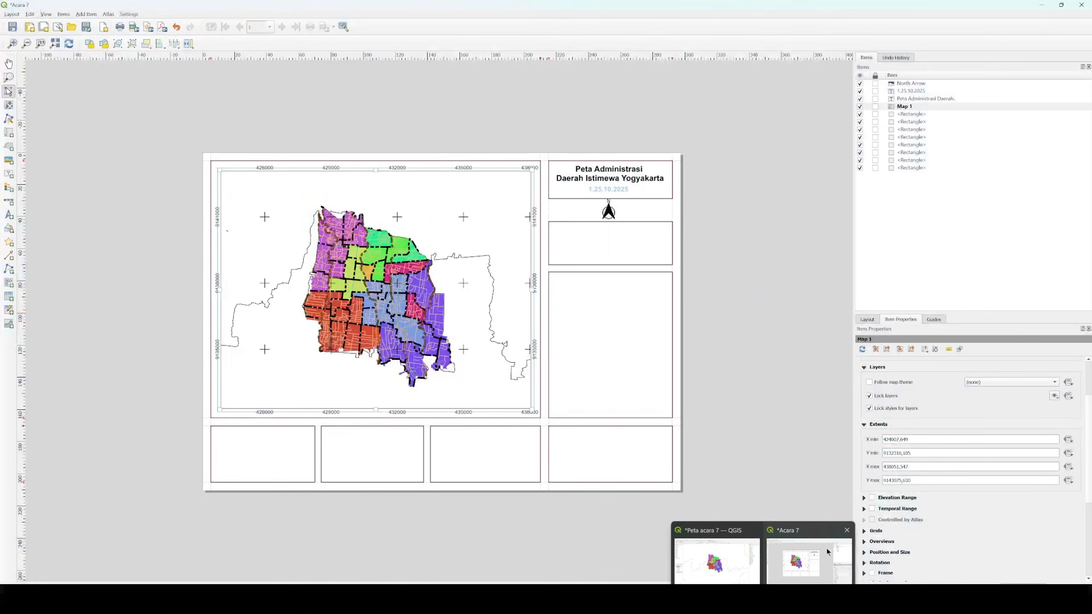
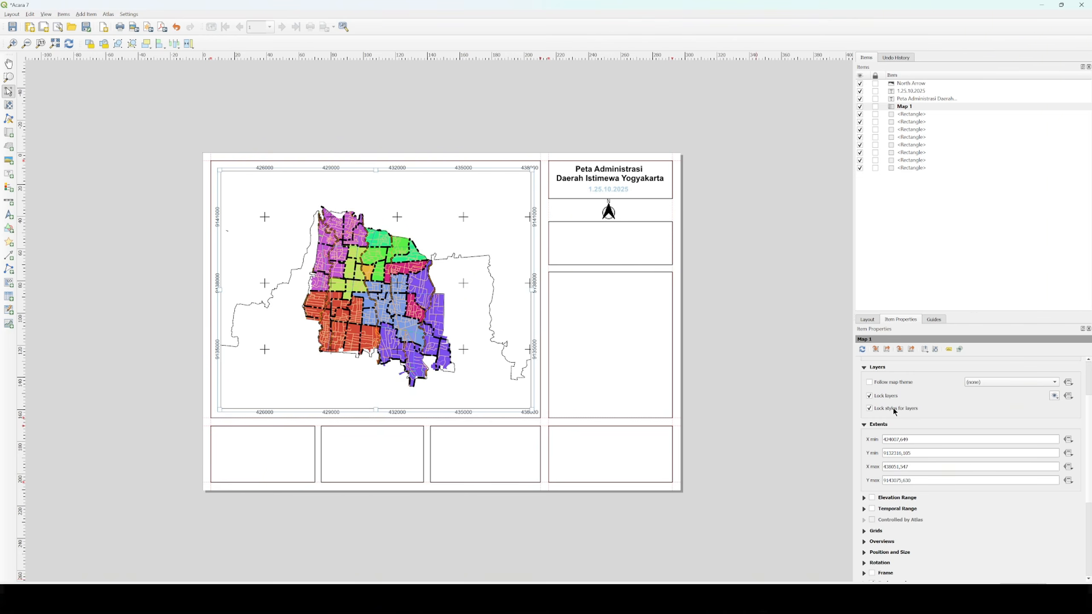
{"action": "left_click", "coordinate": [619, 245]}
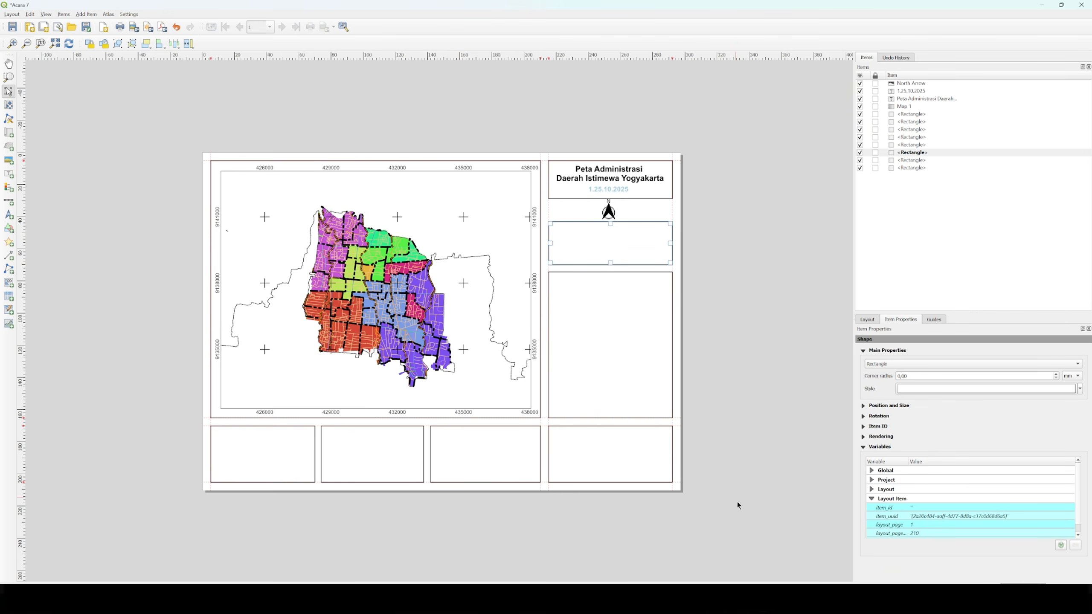
Switch to the main QGIS project window and paste a copy of the ADMINISTRASIDESA_AR_25K layer at the end of the layer list.
{"action": "mouse_move", "coordinate": [763, 599]}
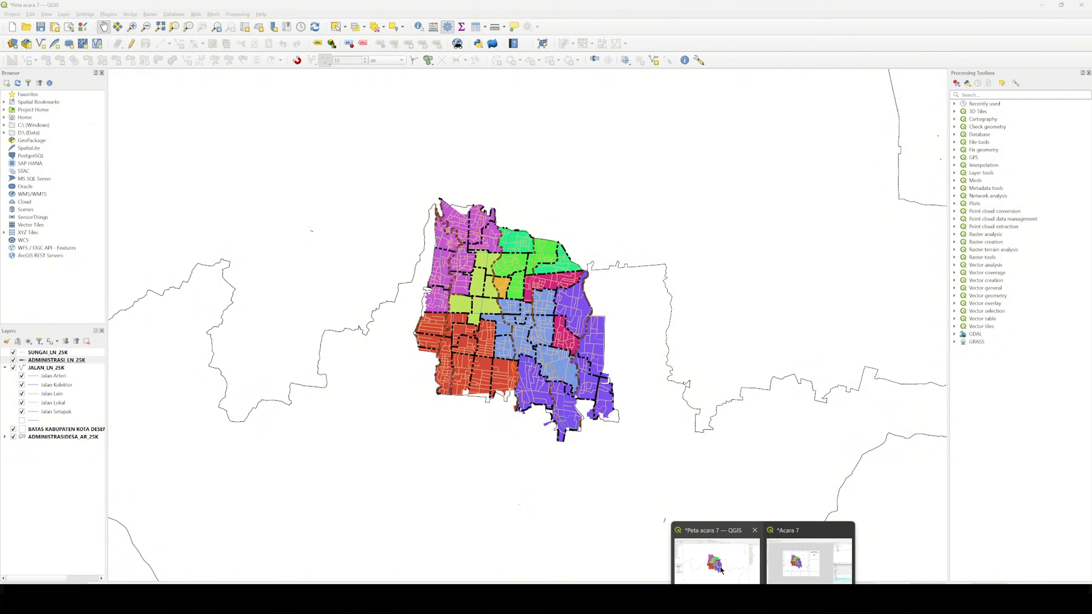
{"action": "left_click", "coordinate": [717, 561]}
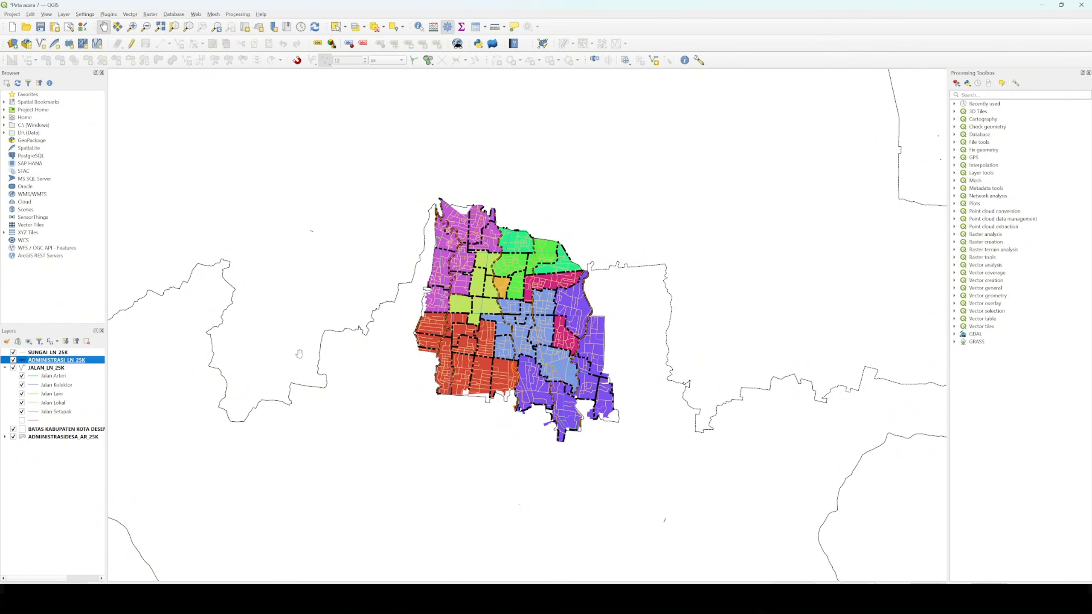
{"action": "right_click", "coordinate": [61, 437]}
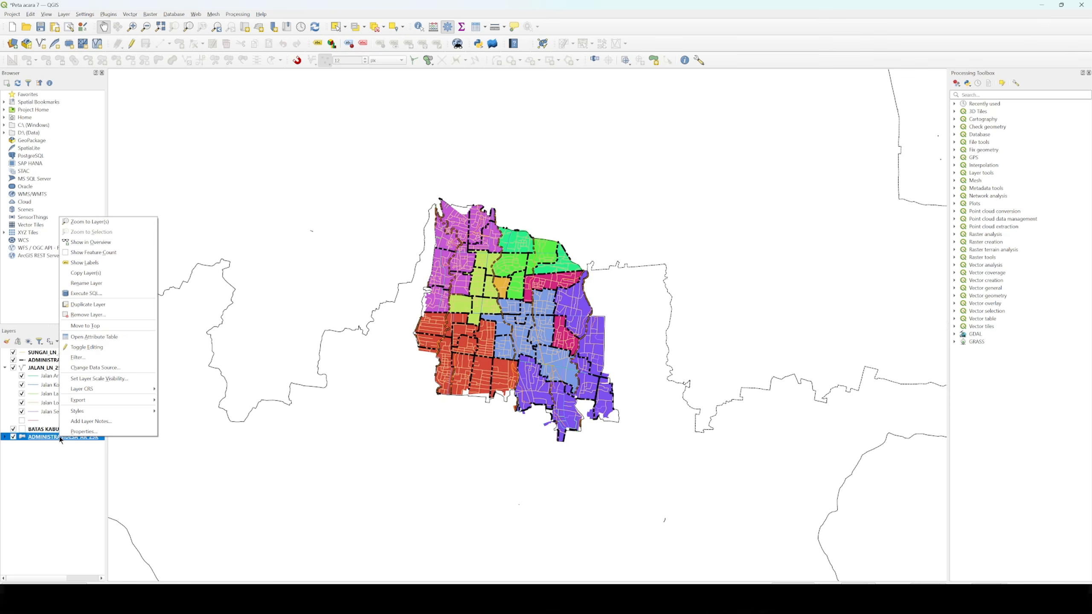
{"action": "left_click", "coordinate": [94, 274]}
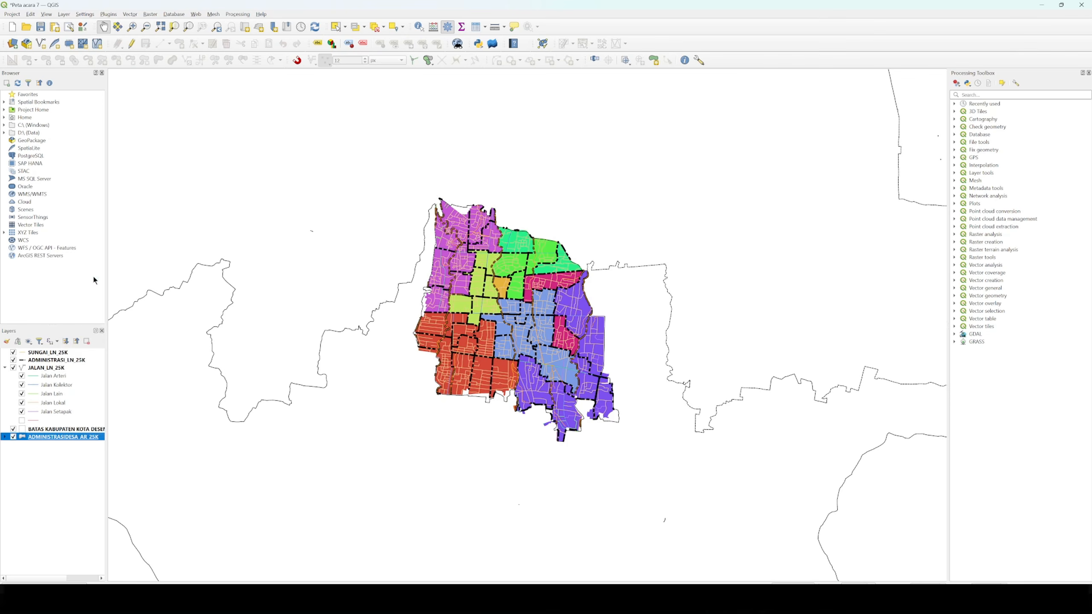
{"action": "right_click", "coordinate": [43, 452]}
{"action": "left_click", "coordinate": [70, 485]}
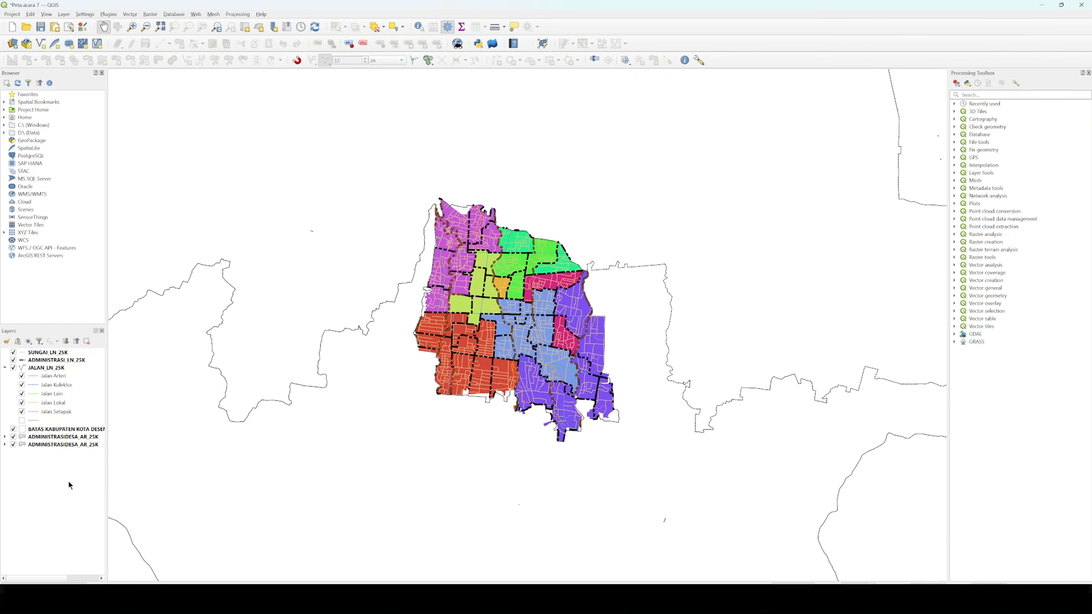
Copy the BATAS KABUPATEN KOTA boundary layer and paste it at the end of the layer list.
{"action": "right_click", "coordinate": [56, 429]}
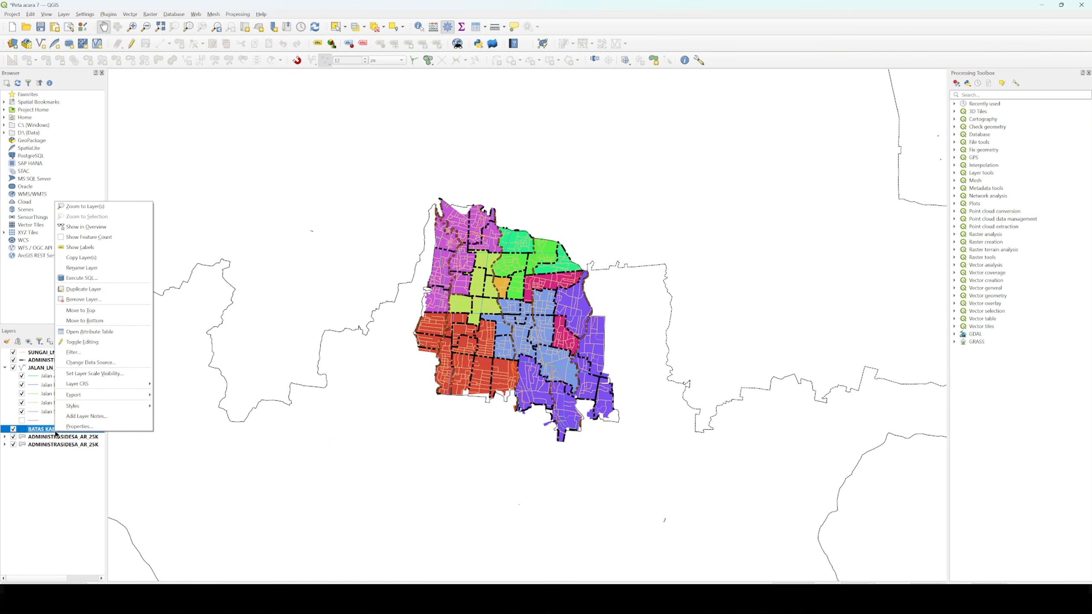
{"action": "left_click", "coordinate": [109, 257]}
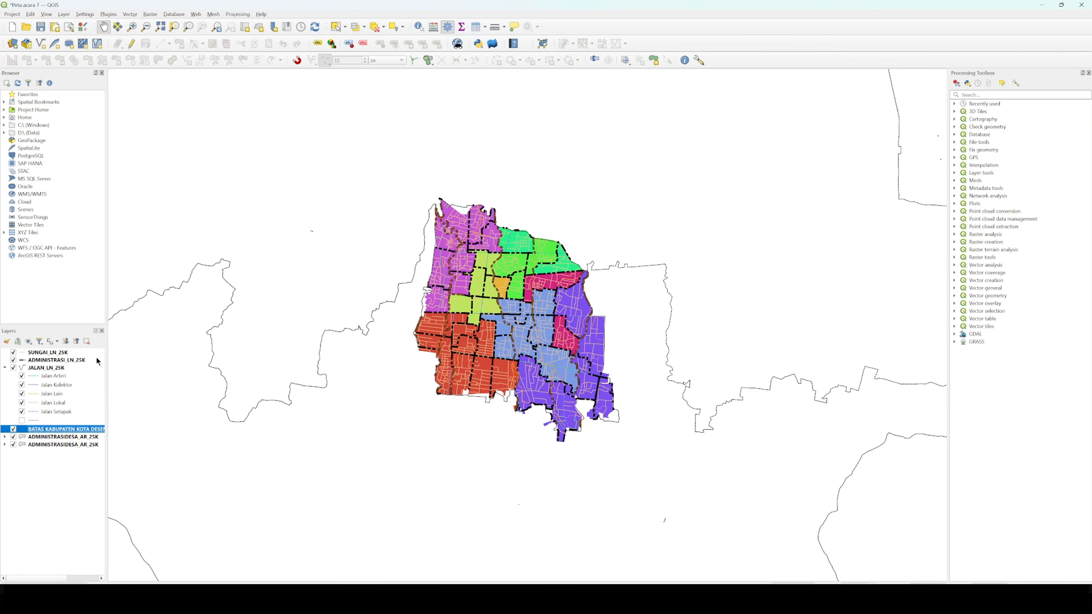
{"action": "right_click", "coordinate": [55, 456]}
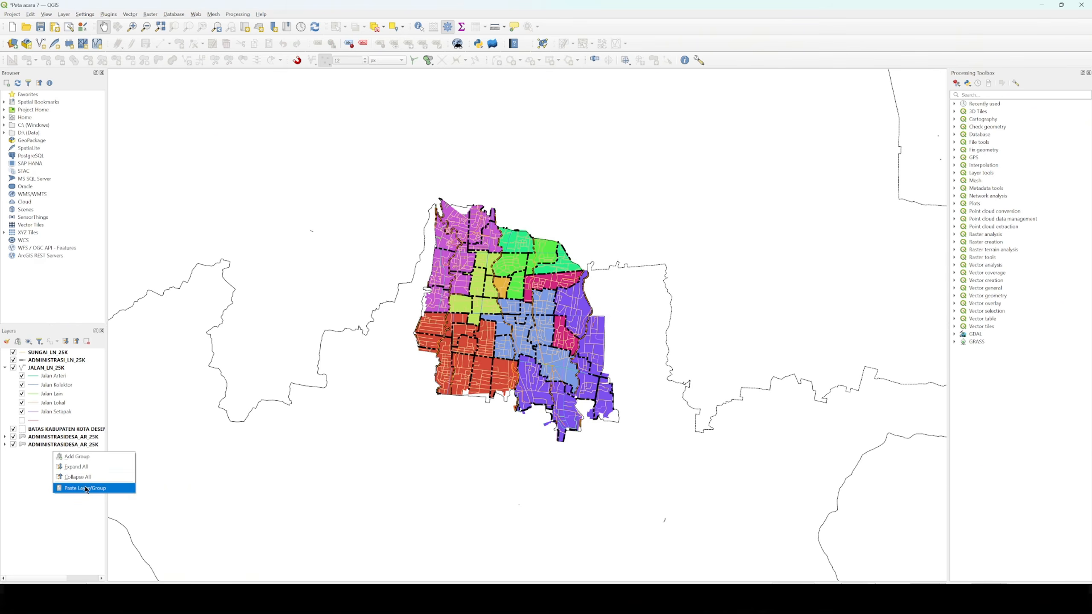
{"action": "left_click", "coordinate": [86, 488]}
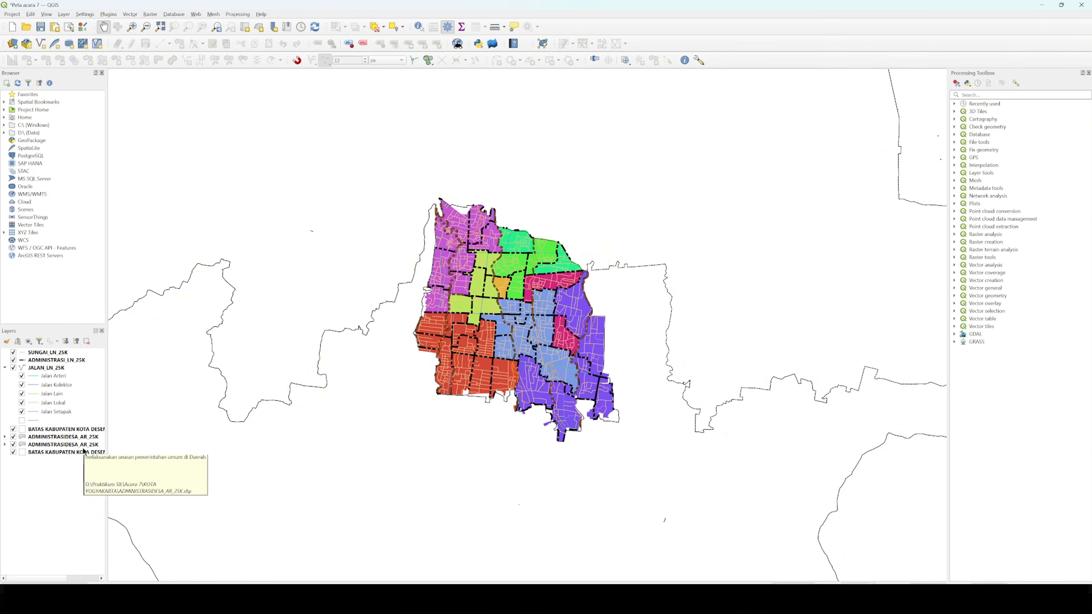
Hide the original ADMINISTRASIDESA_AR_25K and BATAS KABUPATEN KOTA layers, keeping their copies visible.
{"action": "left_click", "coordinate": [14, 438]}
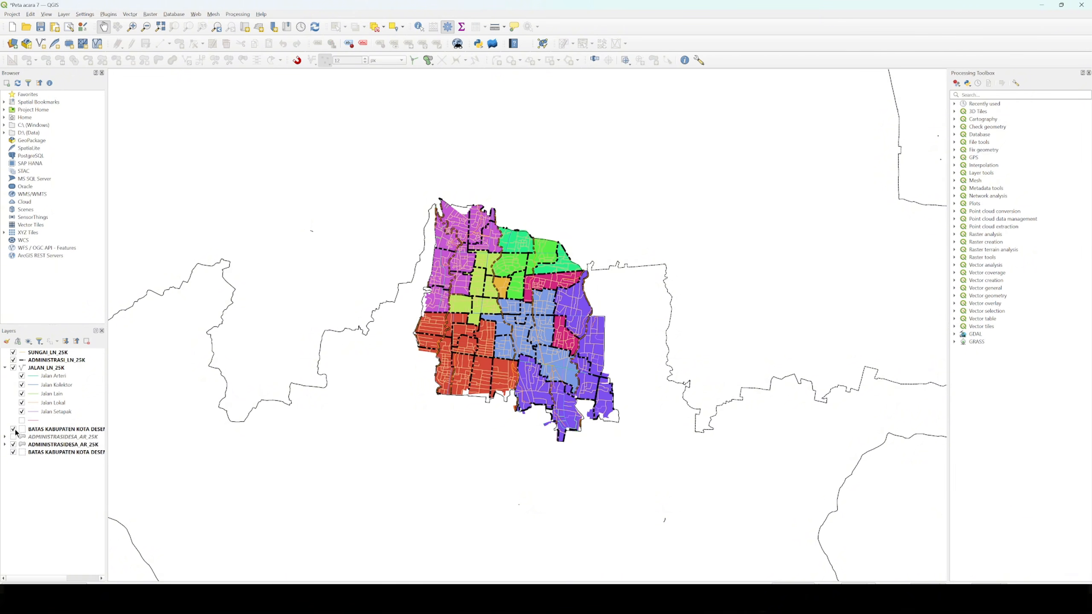
{"action": "left_click", "coordinate": [14, 437]}
{"action": "left_click", "coordinate": [13, 438]}
{"action": "left_click", "coordinate": [14, 430]}
Hide the JALAN_LN_25K layer with its road categories, plus the ADMINISTRASI_LN_25K and SUNGAI_LN_25K layers.
{"action": "left_click", "coordinate": [21, 403]}
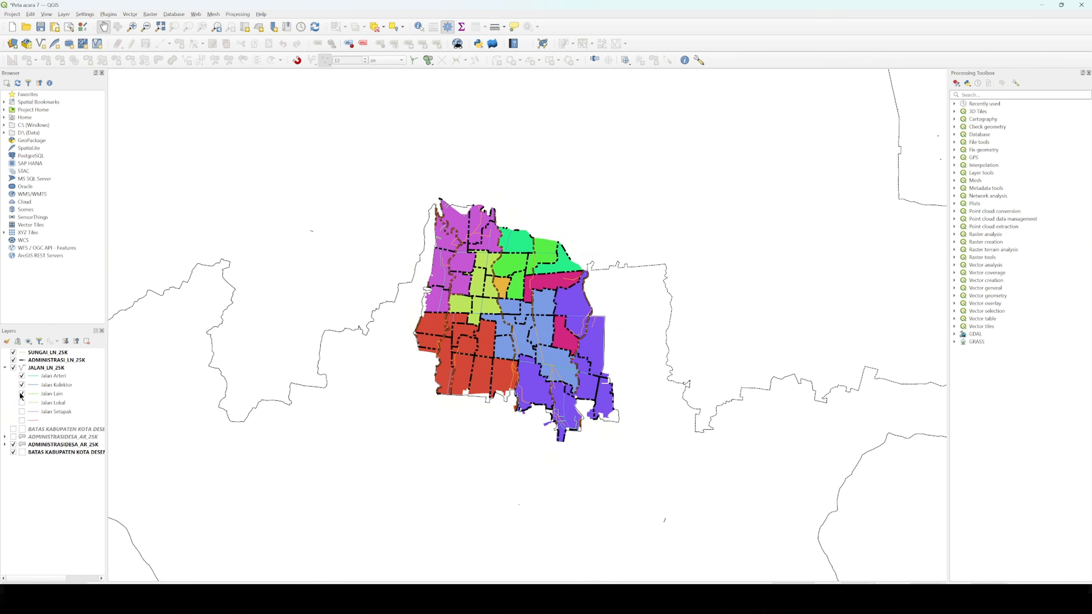
{"action": "left_click", "coordinate": [22, 394]}
{"action": "left_click", "coordinate": [21, 385]}
{"action": "left_click", "coordinate": [21, 376]}
{"action": "left_click", "coordinate": [13, 368]}
{"action": "left_click", "coordinate": [14, 360]}
{"action": "left_click", "coordinate": [13, 353]}
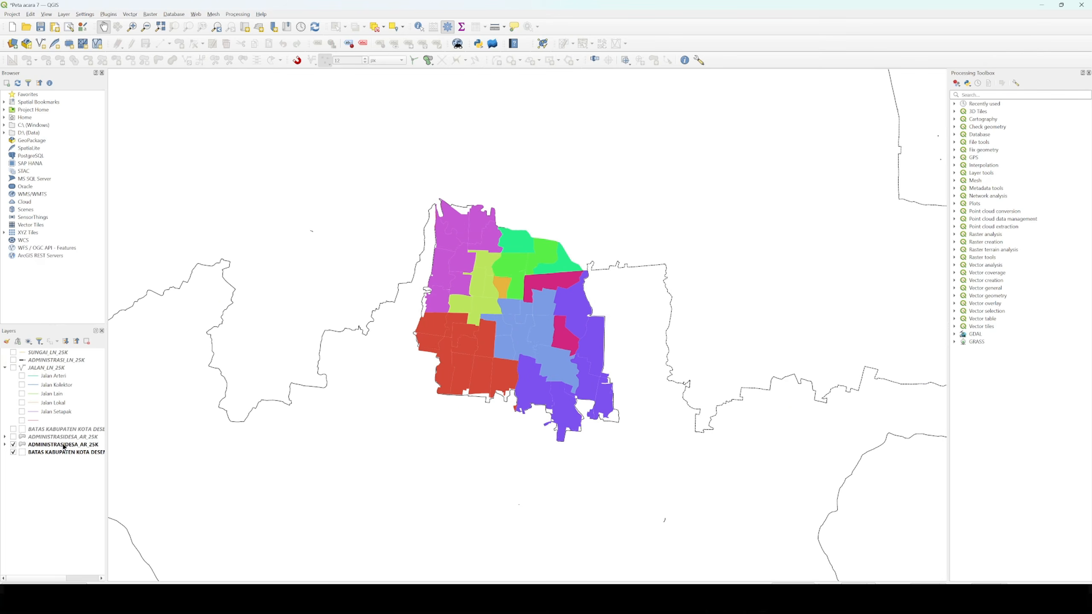
Change the symbology of the copied ADMINISTRASIDESA_AR_25K layer from Categorized to Single Symbol.
{"action": "right_click", "coordinate": [35, 447]}
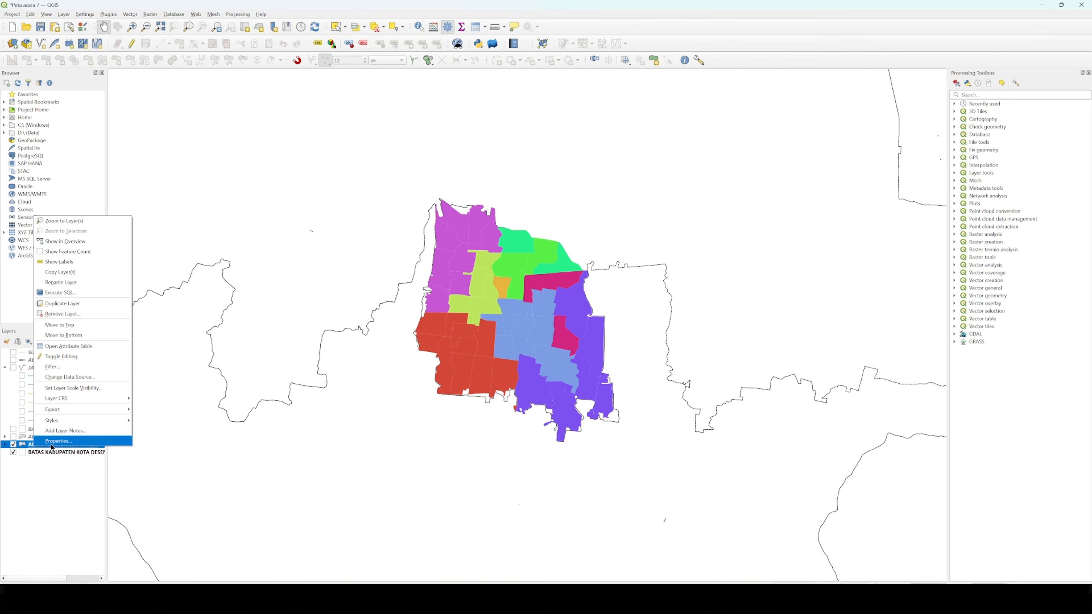
{"action": "left_click", "coordinate": [53, 443]}
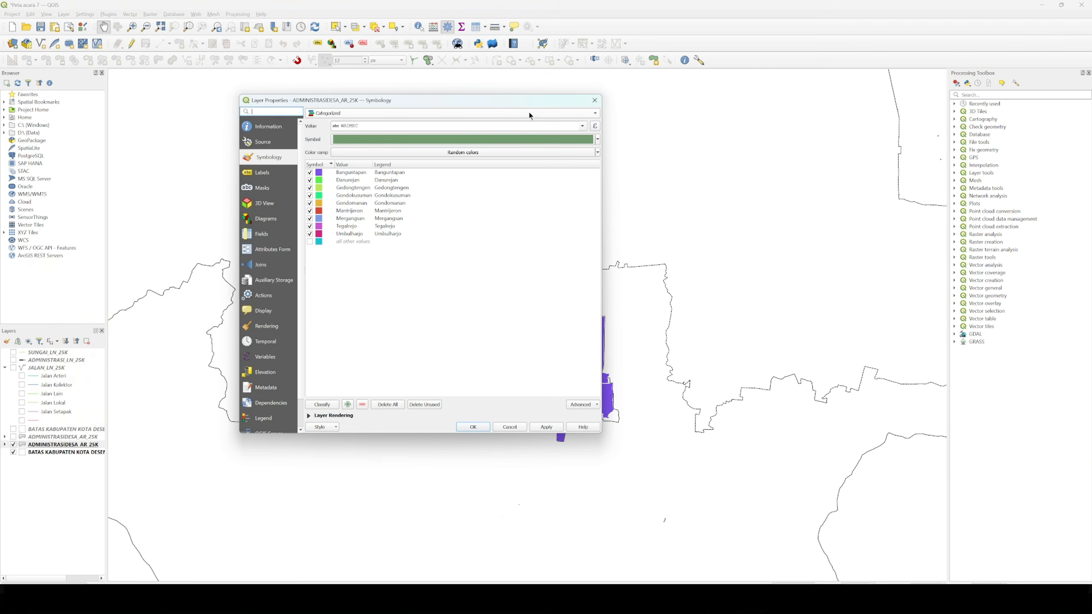
{"action": "left_click", "coordinate": [530, 114]}
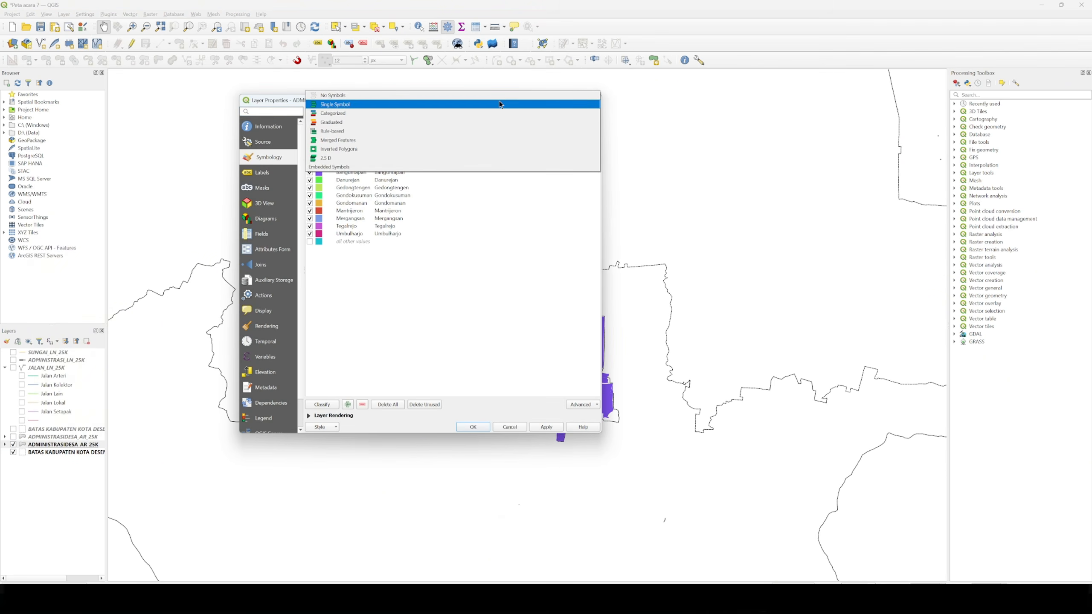
{"action": "left_click", "coordinate": [500, 104]}
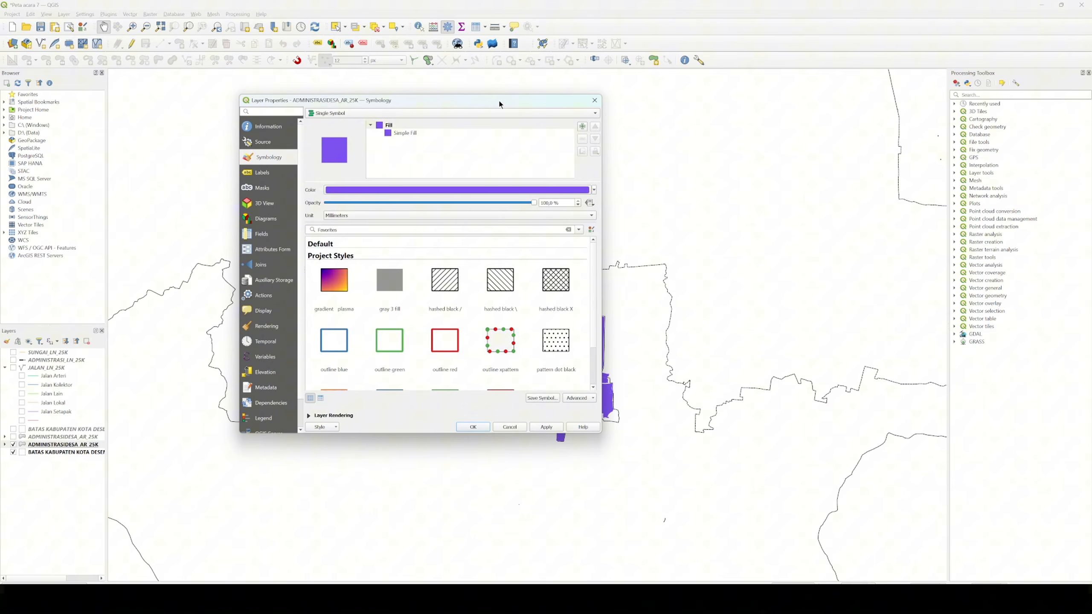
Set the simple fill colour of the copied ADMINISTRASIDESA_AR_25K layer to red and apply the symbology.
{"action": "left_click", "coordinate": [393, 134]}
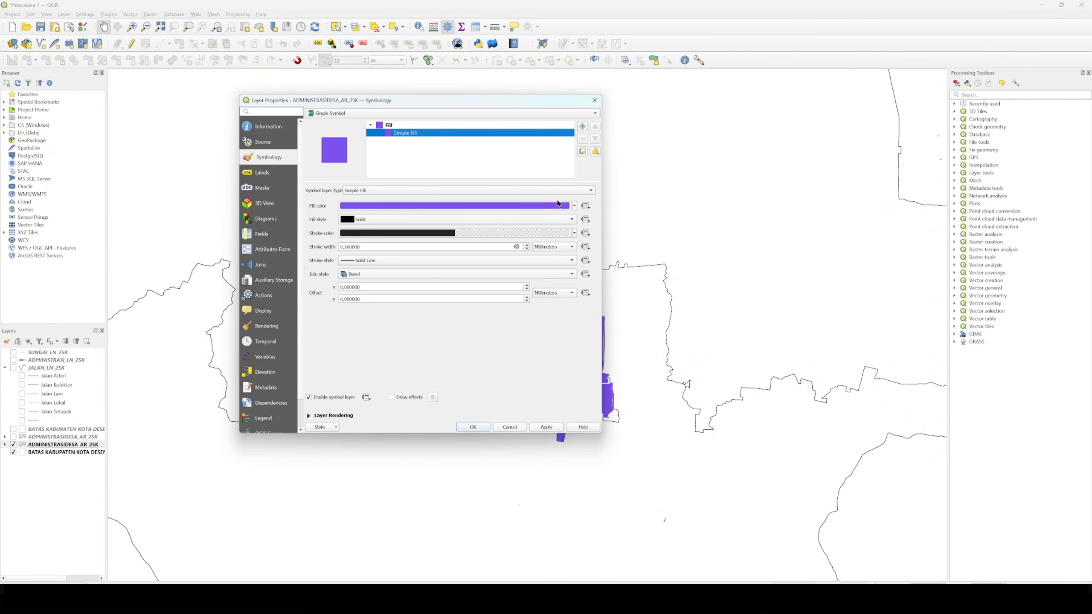
{"action": "left_click", "coordinate": [575, 205]}
{"action": "left_click", "coordinate": [421, 263]}
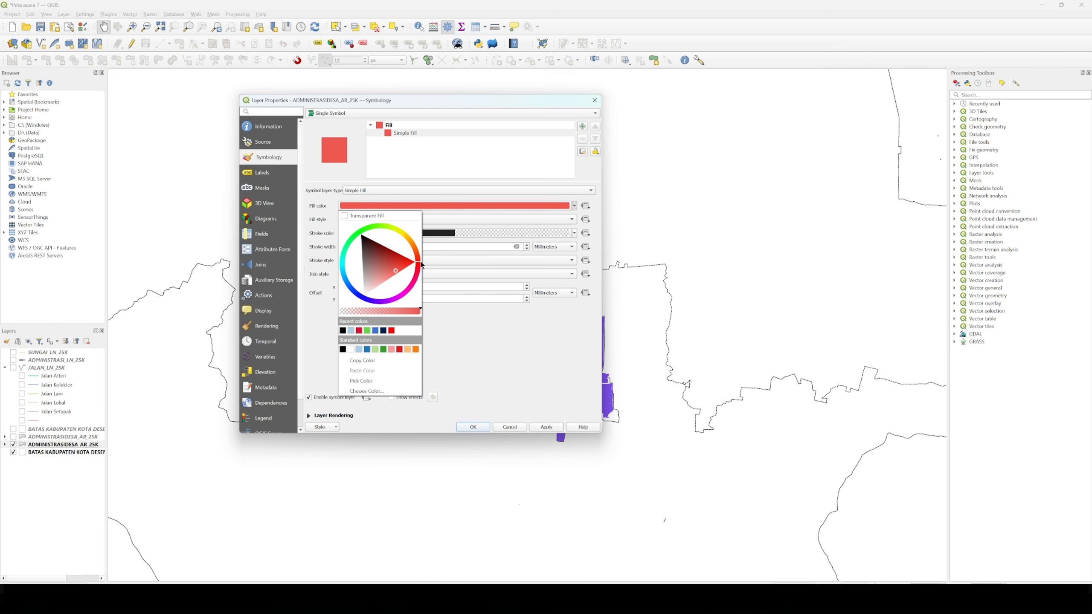
{"action": "left_click", "coordinate": [419, 259]}
{"action": "left_click", "coordinate": [419, 271]}
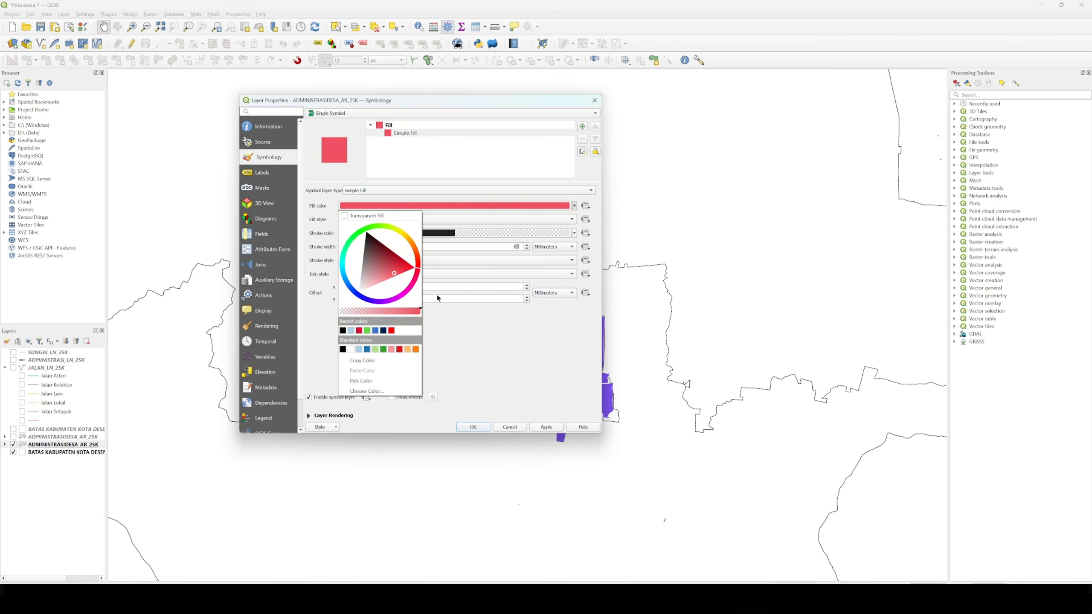
{"action": "left_click", "coordinate": [419, 266]}
{"action": "left_click", "coordinate": [474, 426]}
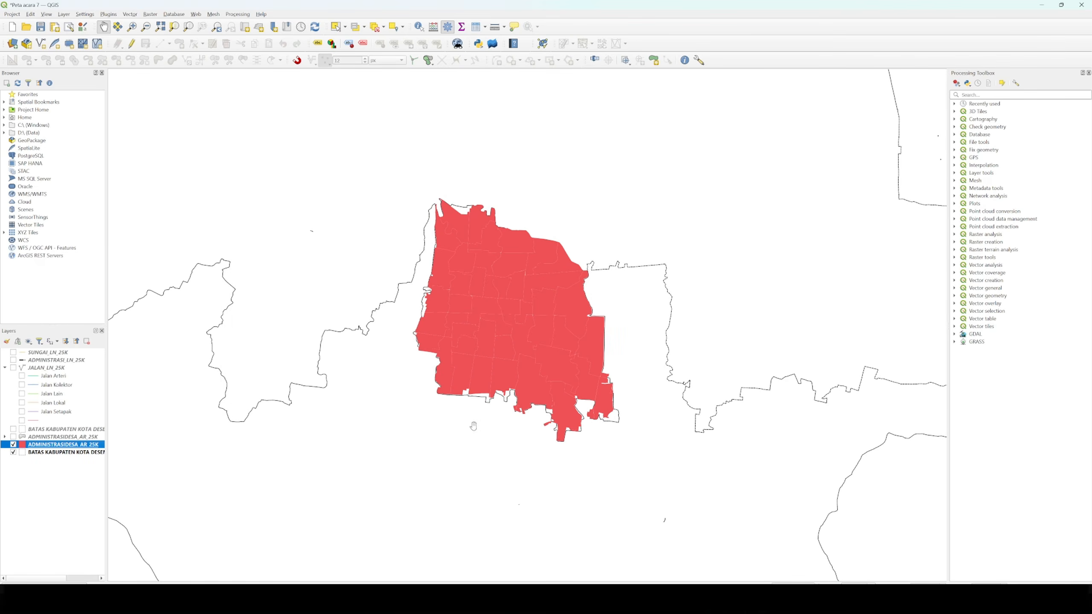
Show labels for the copied BATAS KABUPATEN KOTA boundary layer.
{"action": "left_click_drag", "start_coordinate": [509, 341], "coordinate": [483, 386]}
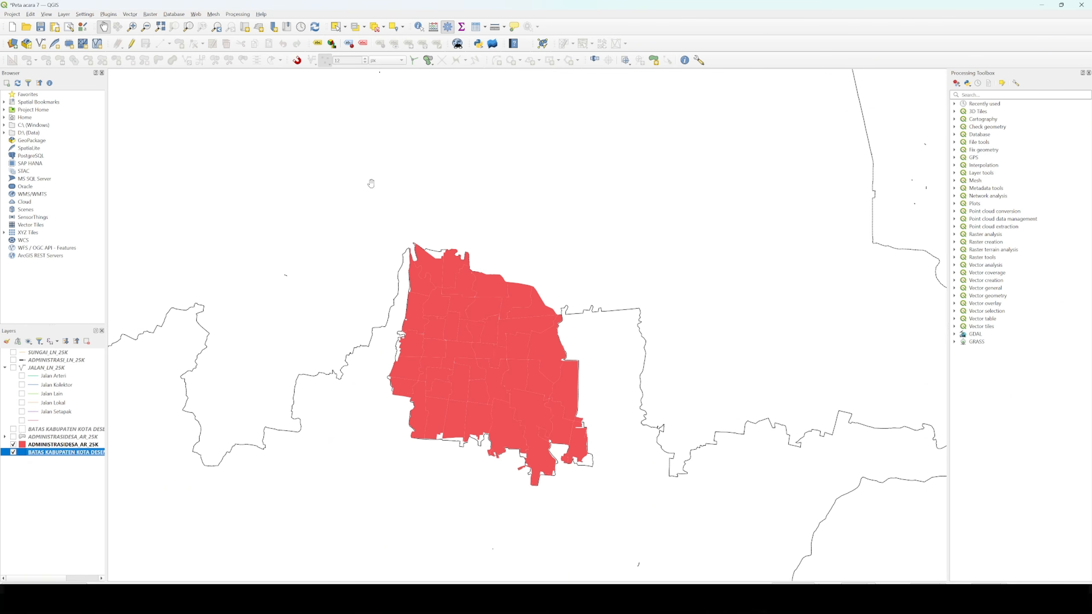
{"action": "right_click", "coordinate": [49, 455]}
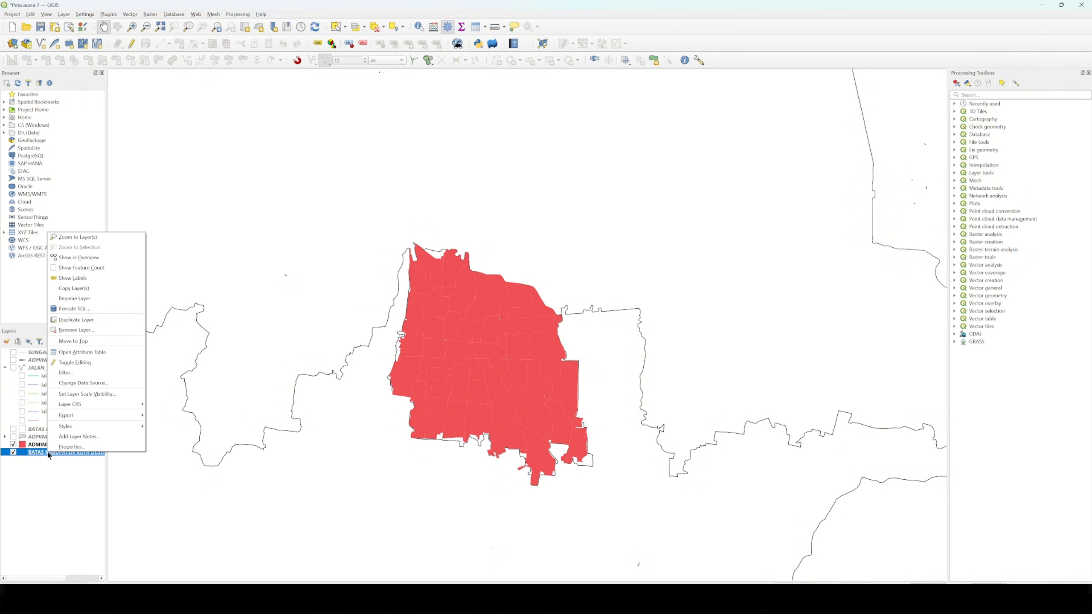
{"action": "left_click", "coordinate": [102, 278]}
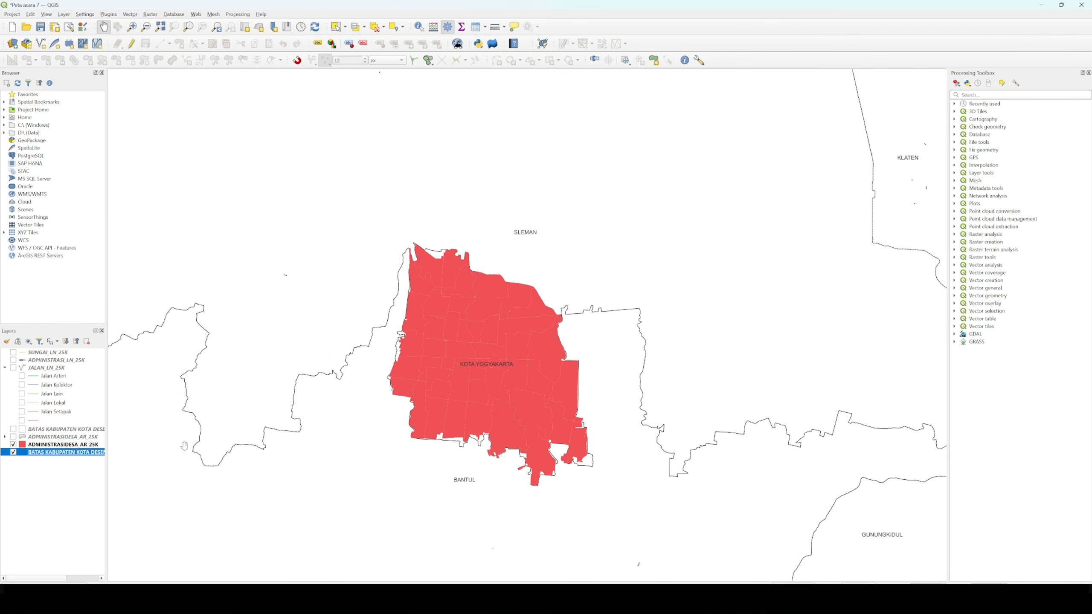
Set the label text size of the copied BATAS KABUPATEN KOTA layer to 5 points.
{"action": "right_click", "coordinate": [71, 453]}
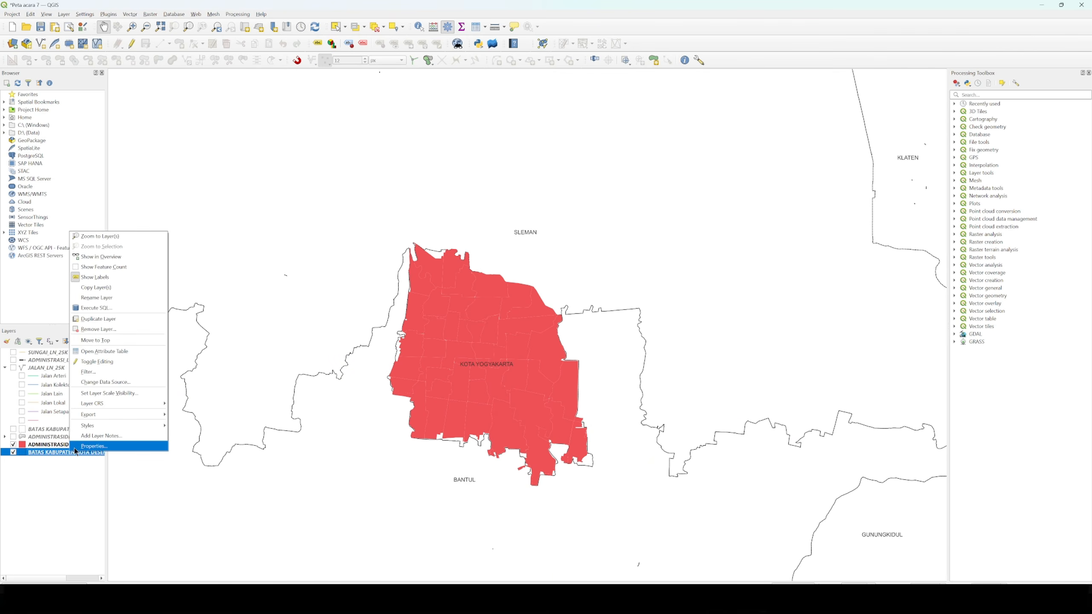
{"action": "left_click", "coordinate": [76, 447]}
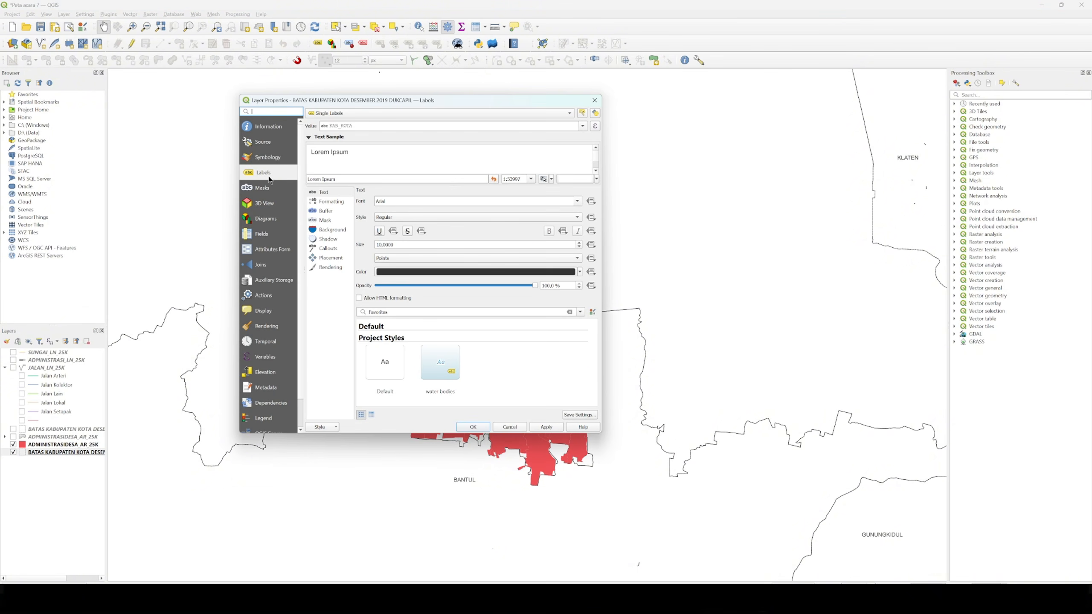
{"action": "left_click", "coordinate": [382, 244]}
{"action": "key", "text": "BackSpace"}
{"action": "type", "text": "5"}
{"action": "left_click", "coordinate": [481, 429]}
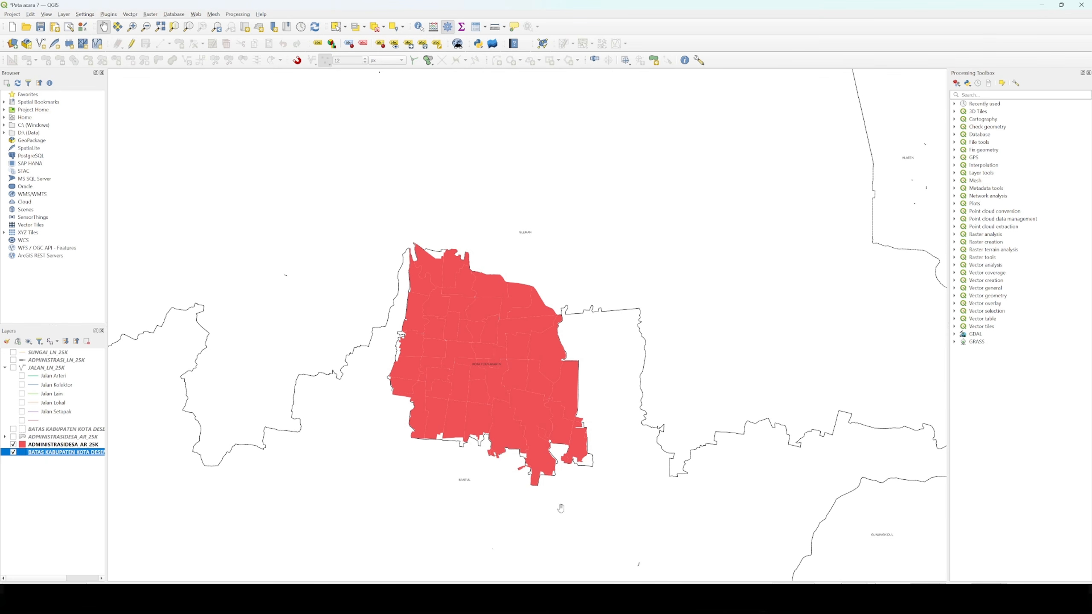
Switch to the Acara 7 layout and add a second map inside the empty frame below the north arrow.
{"action": "mouse_move", "coordinate": [765, 602]}
{"action": "left_click", "coordinate": [784, 573]}
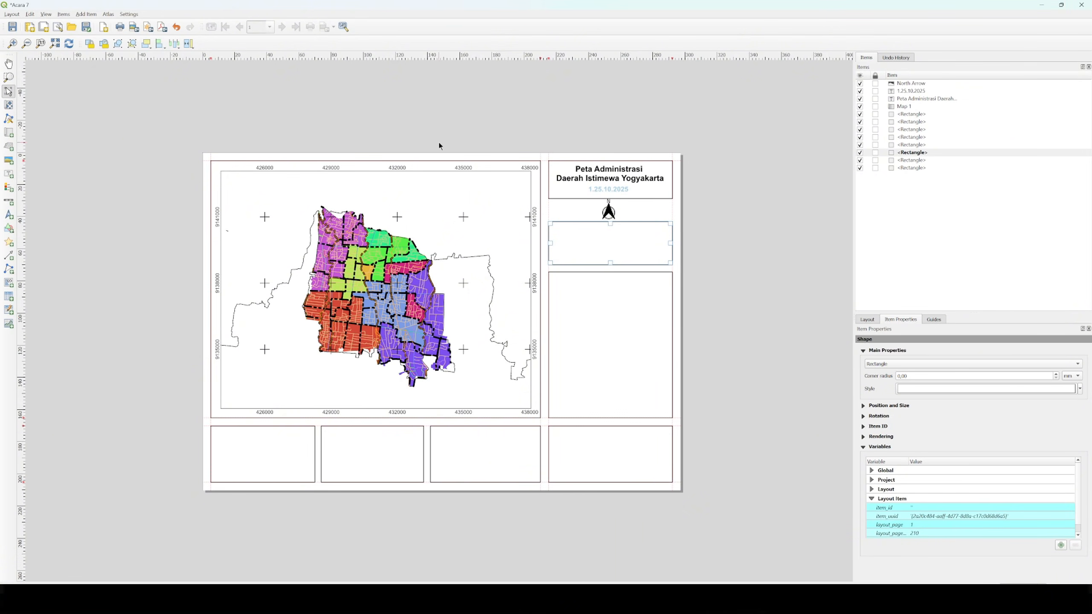
{"action": "left_click", "coordinate": [15, 137]}
{"action": "left_click_drag", "start_coordinate": [552, 226], "coordinate": [670, 264]}
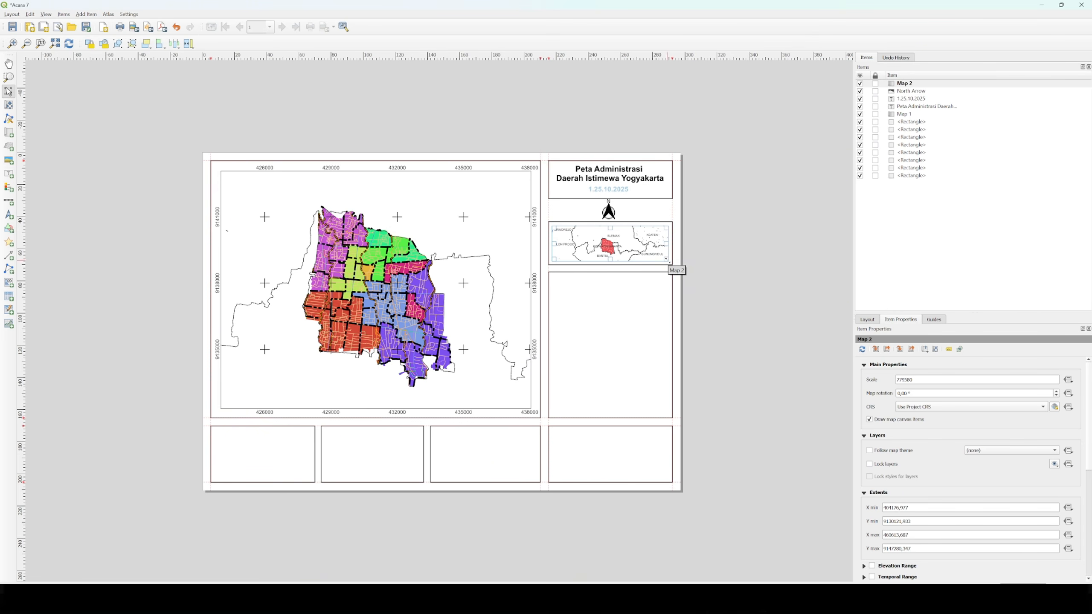
{"action": "mouse_move", "coordinate": [762, 600]}
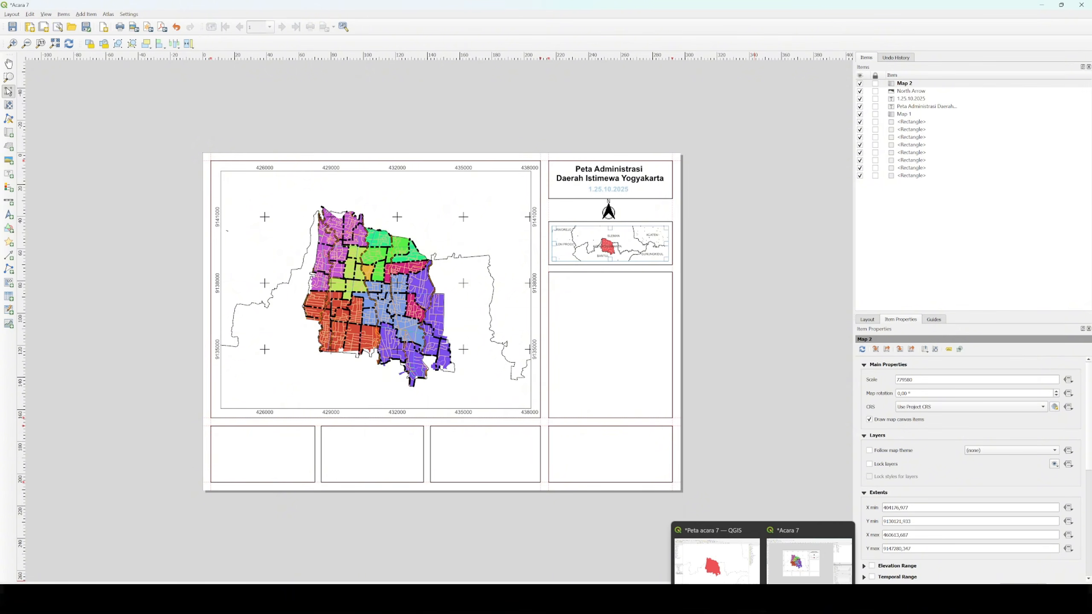
{"action": "left_click", "coordinate": [719, 570]}
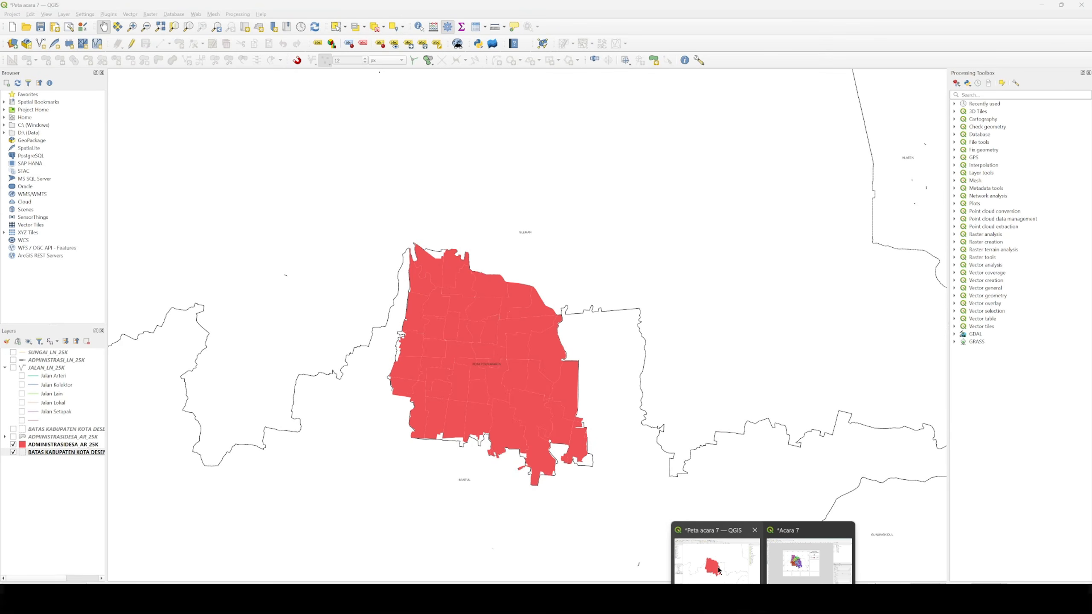
{"action": "left_click", "coordinate": [801, 559]}
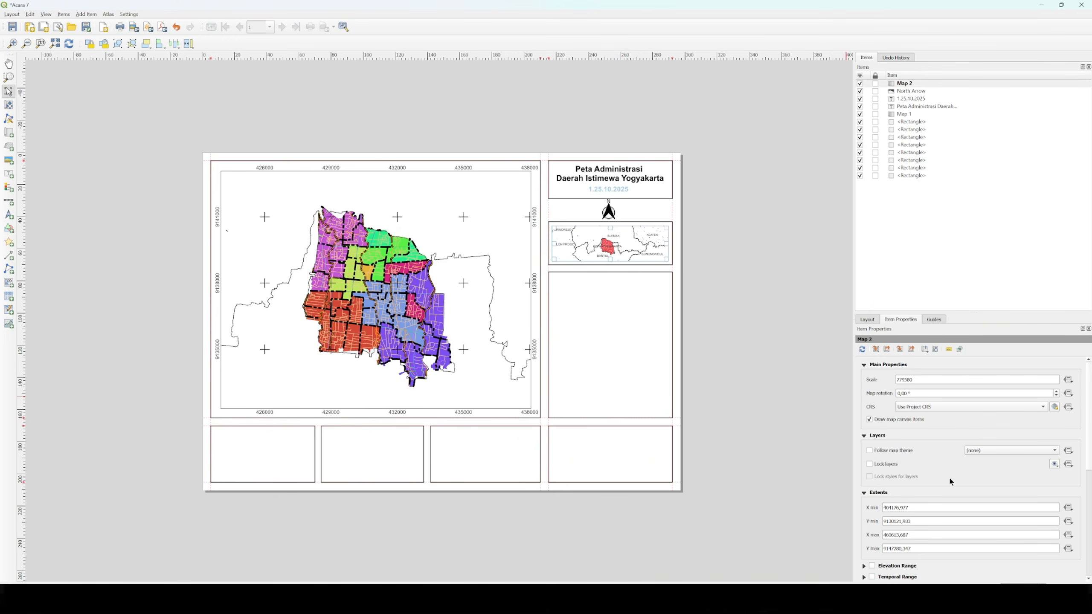
Add a Cross-type grid to the inset map with intervals of 9000 in X and 7000 in Y map units.
{"action": "scroll", "coordinate": [944, 485], "scroll_direction": "down", "scroll_amount": 5}
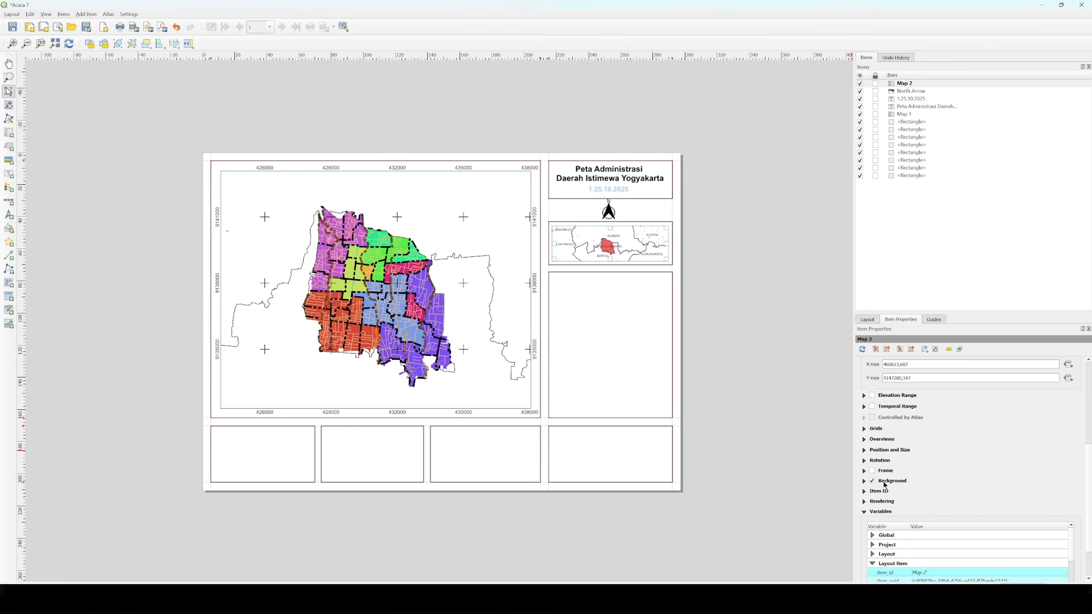
{"action": "left_click", "coordinate": [862, 430]}
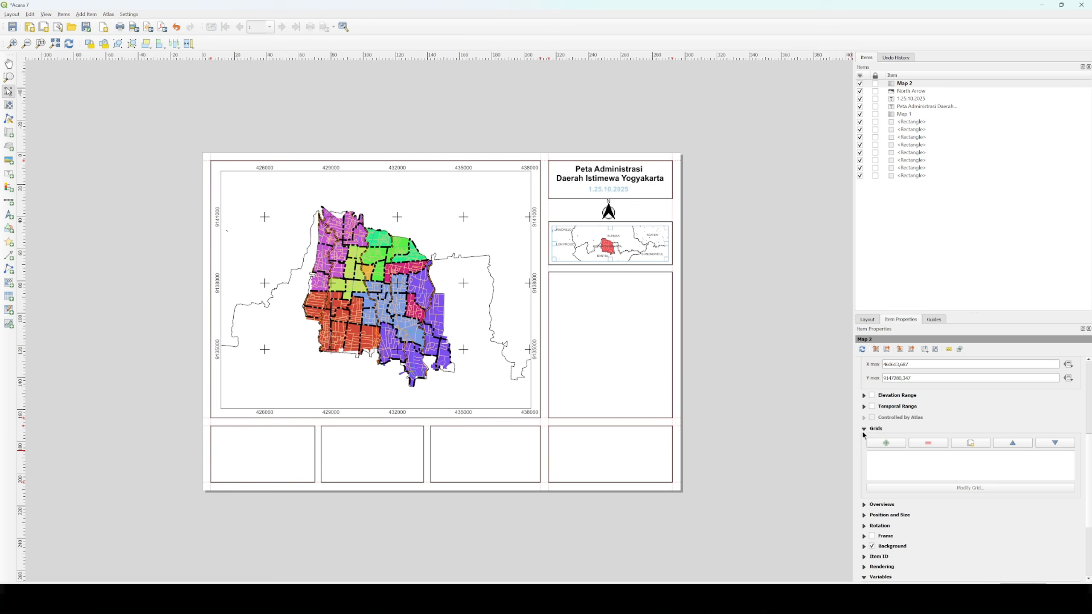
{"action": "left_click", "coordinate": [888, 448]}
{"action": "left_click", "coordinate": [916, 456]}
{"action": "left_click", "coordinate": [970, 487]}
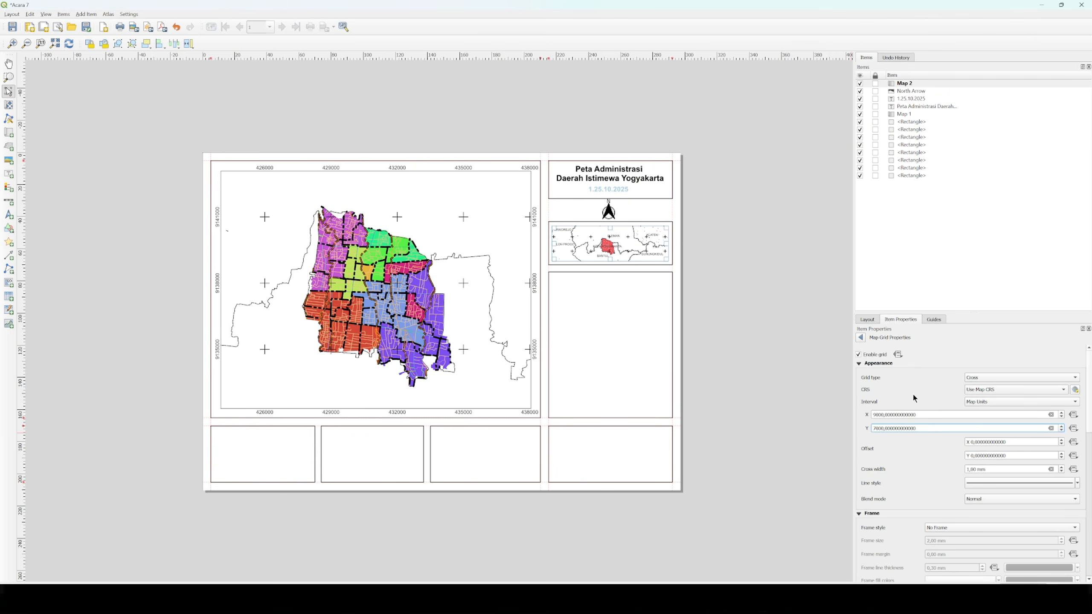
{"action": "left_click", "coordinate": [983, 383]}
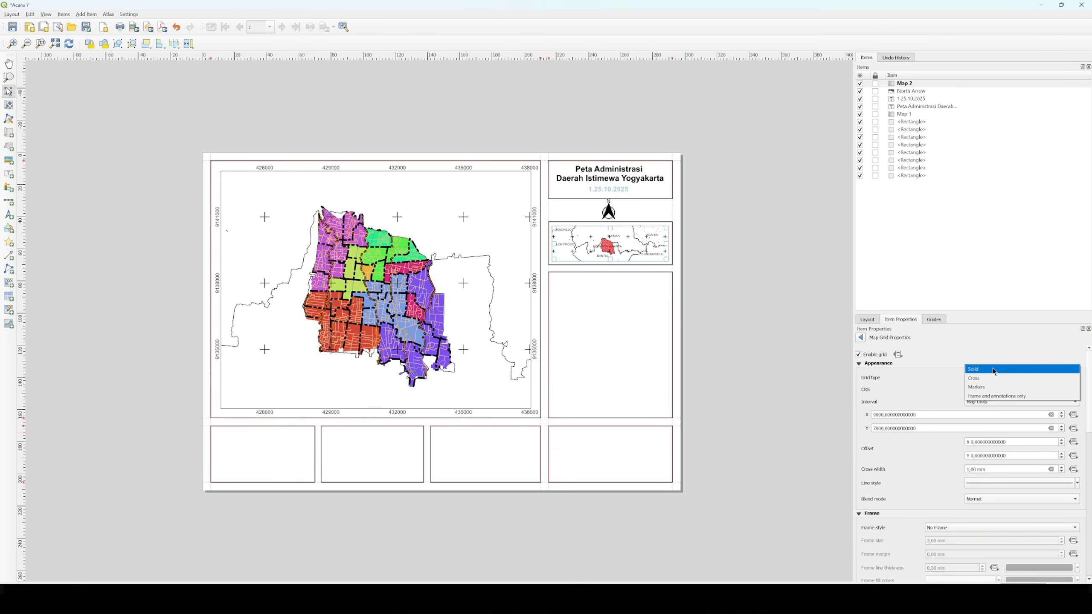
{"action": "left_click", "coordinate": [972, 379]}
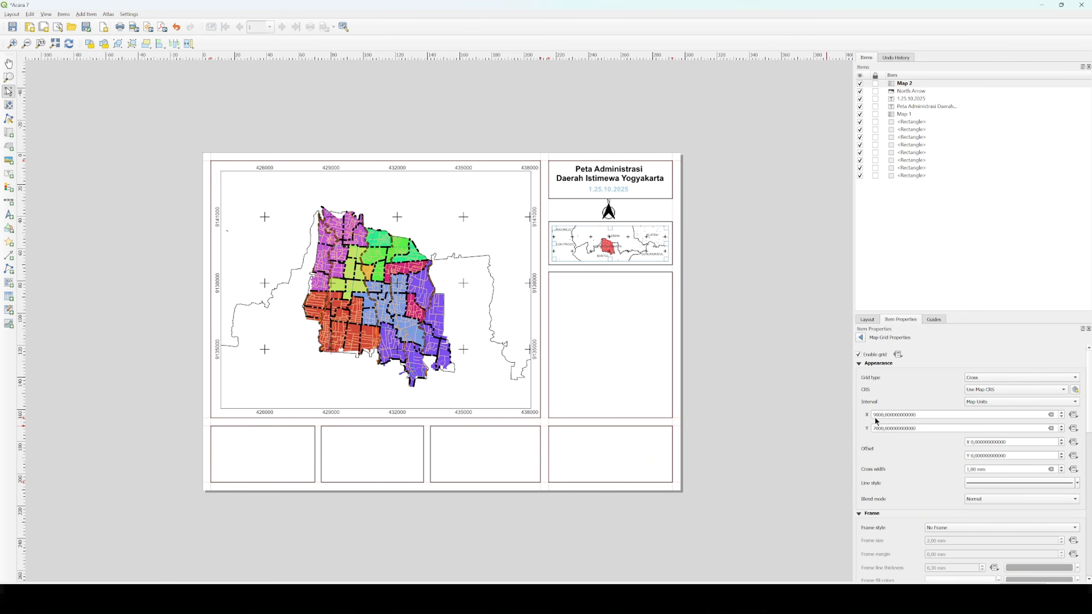
Set the frame style of the inset map's grid to Line Border.
{"action": "left_click", "coordinate": [948, 528]}
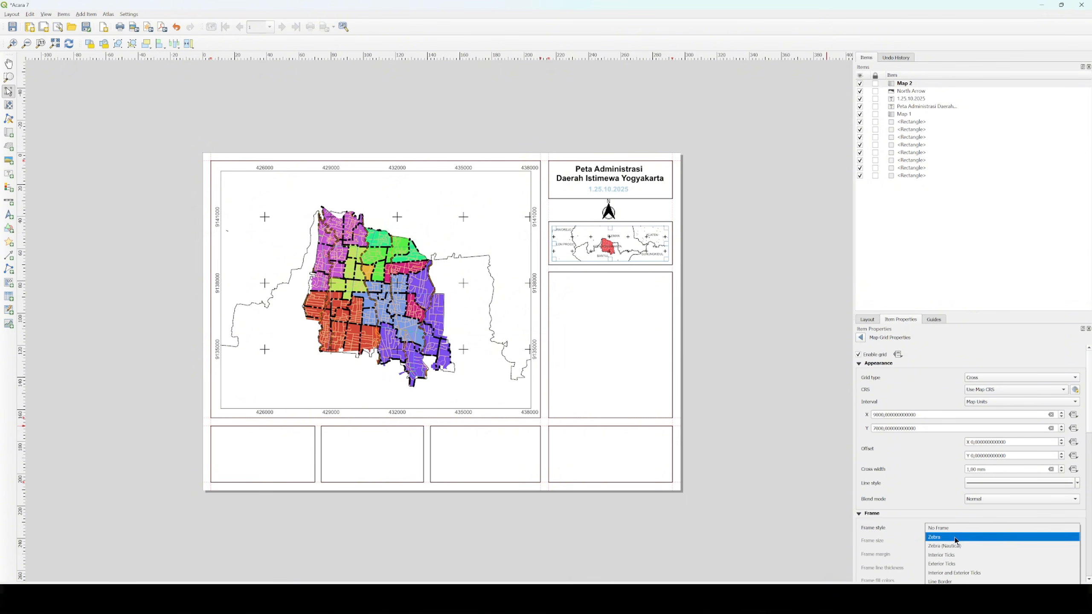
{"action": "left_click", "coordinate": [972, 580]}
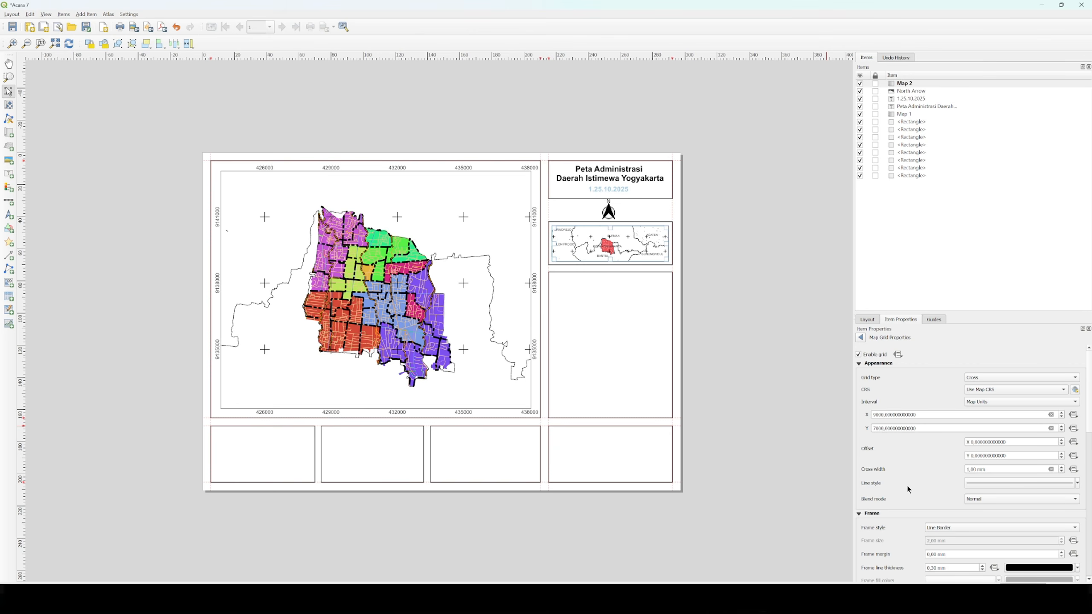
{"action": "left_click", "coordinate": [997, 470]}
{"action": "scroll", "coordinate": [928, 497], "scroll_direction": "down", "scroll_amount": 1}
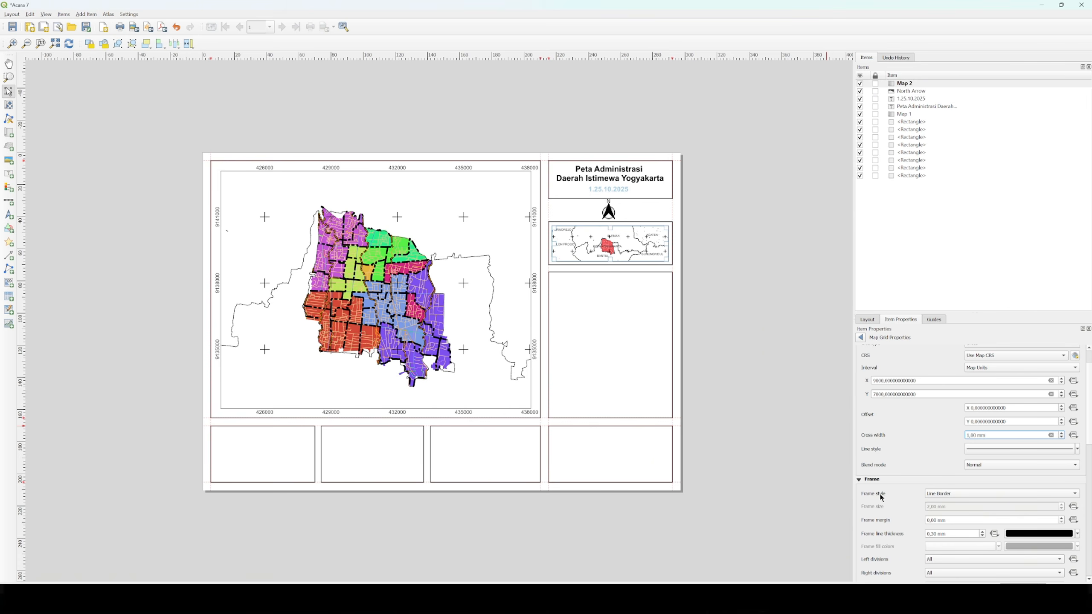
{"action": "left_click", "coordinate": [945, 496]}
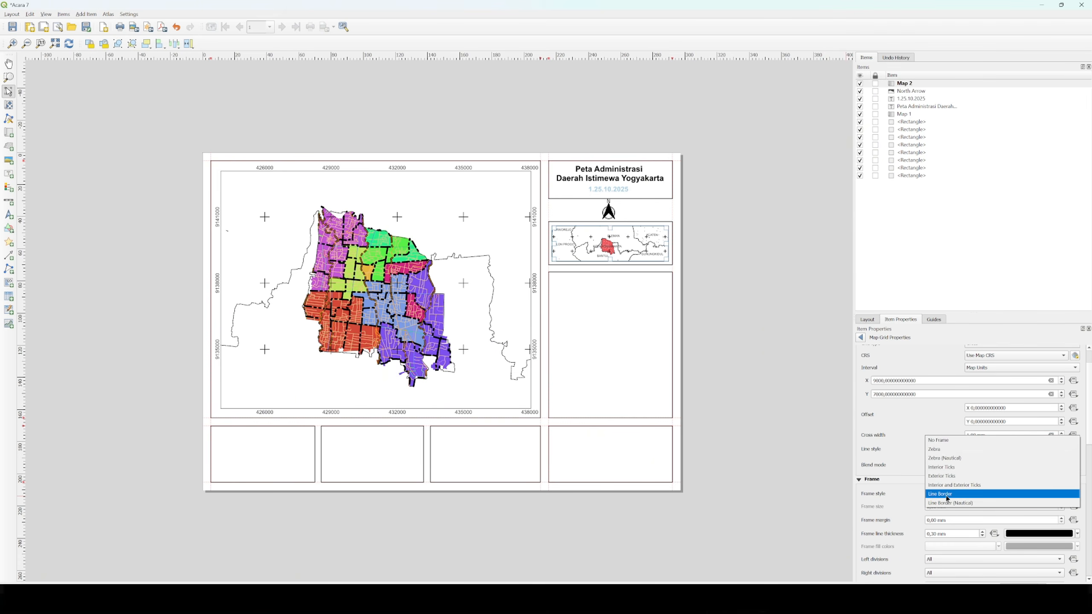
{"action": "left_click", "coordinate": [946, 496]}
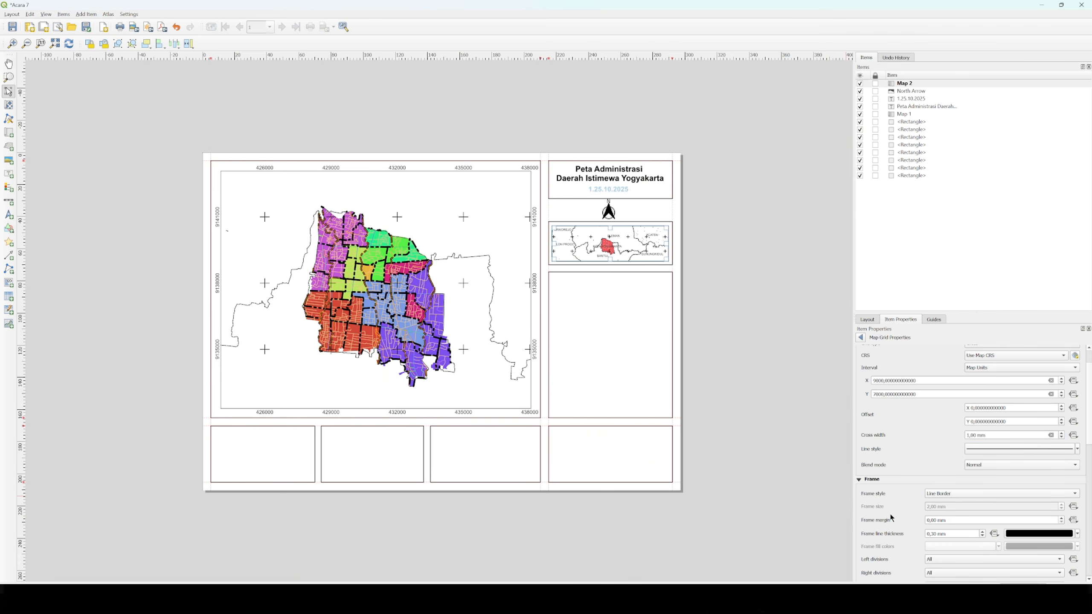
Enable coordinates on the inset map's grid and set both the left and right coordinate labels to Vertical Ascending.
{"action": "scroll", "coordinate": [895, 509], "scroll_direction": "down", "scroll_amount": 5}
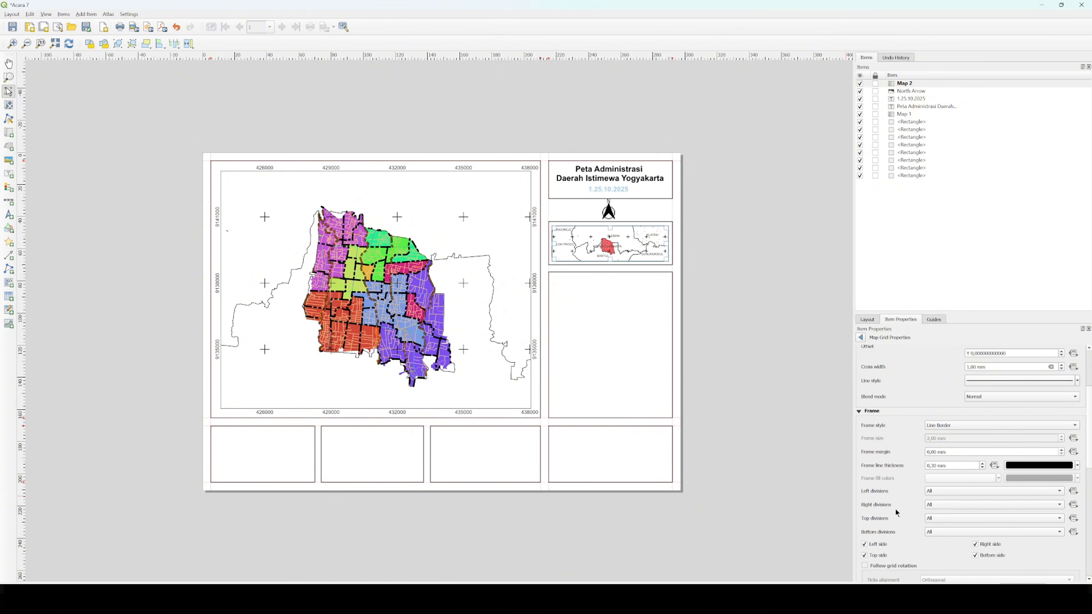
{"action": "scroll", "coordinate": [896, 508], "scroll_direction": "down", "scroll_amount": 3}
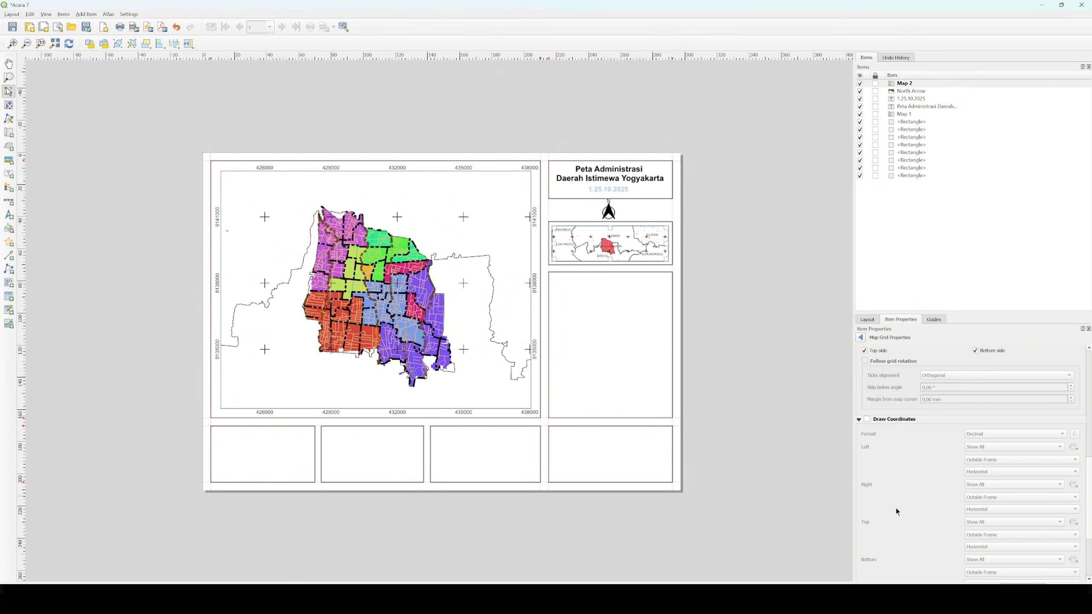
{"action": "left_click", "coordinate": [868, 419]}
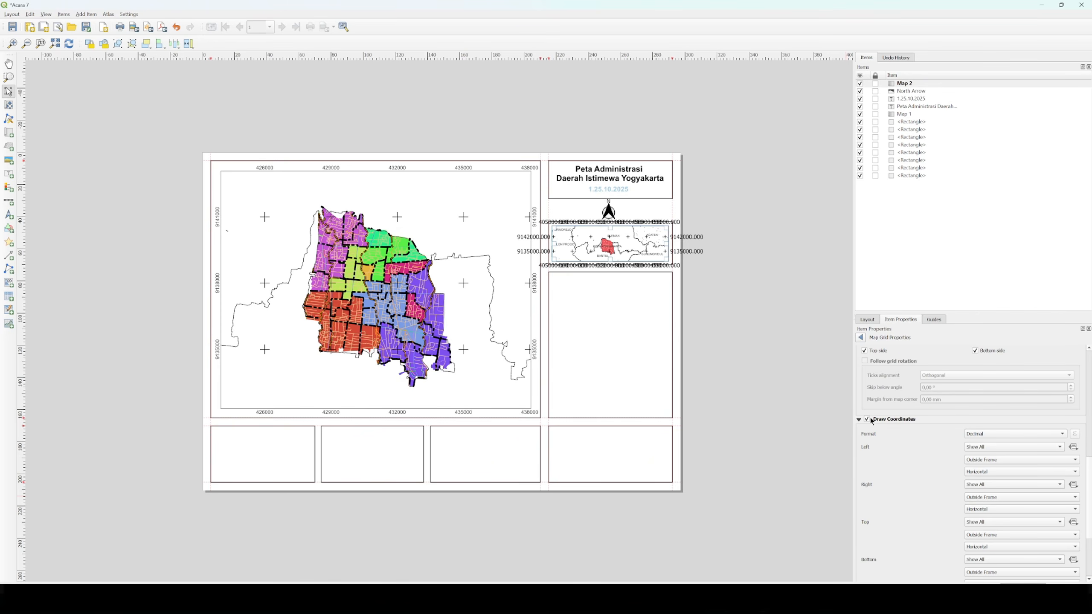
{"action": "left_click", "coordinate": [986, 473]}
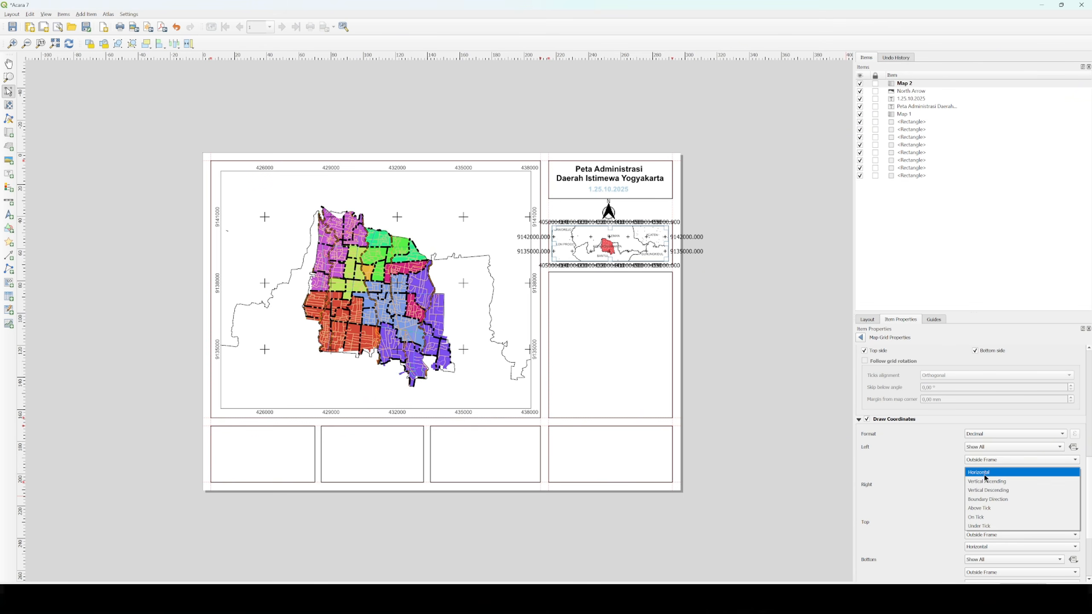
{"action": "left_click", "coordinate": [987, 481]}
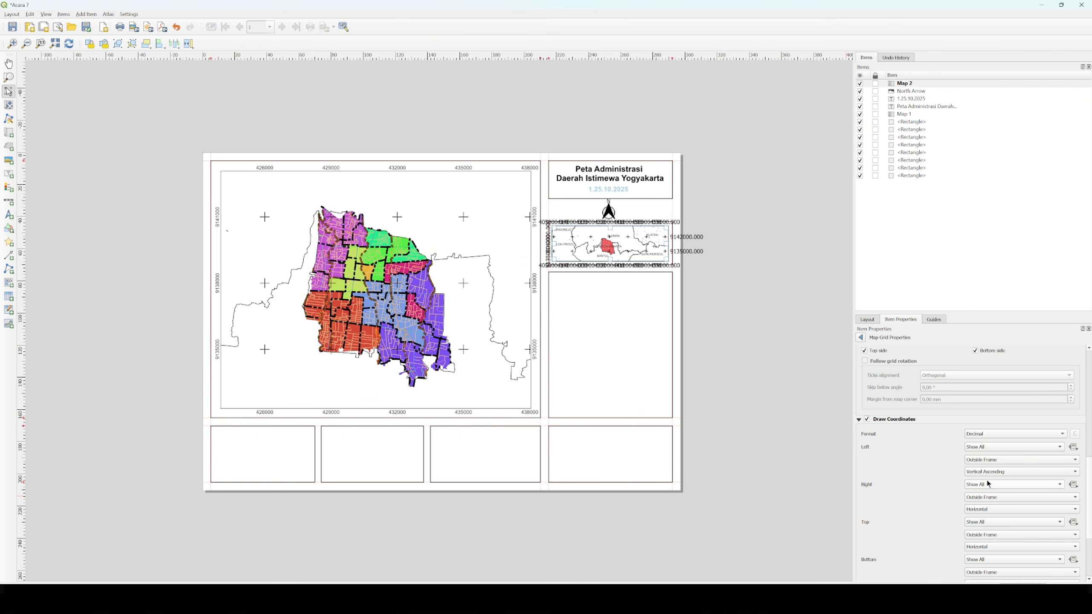
{"action": "left_click", "coordinate": [988, 509]}
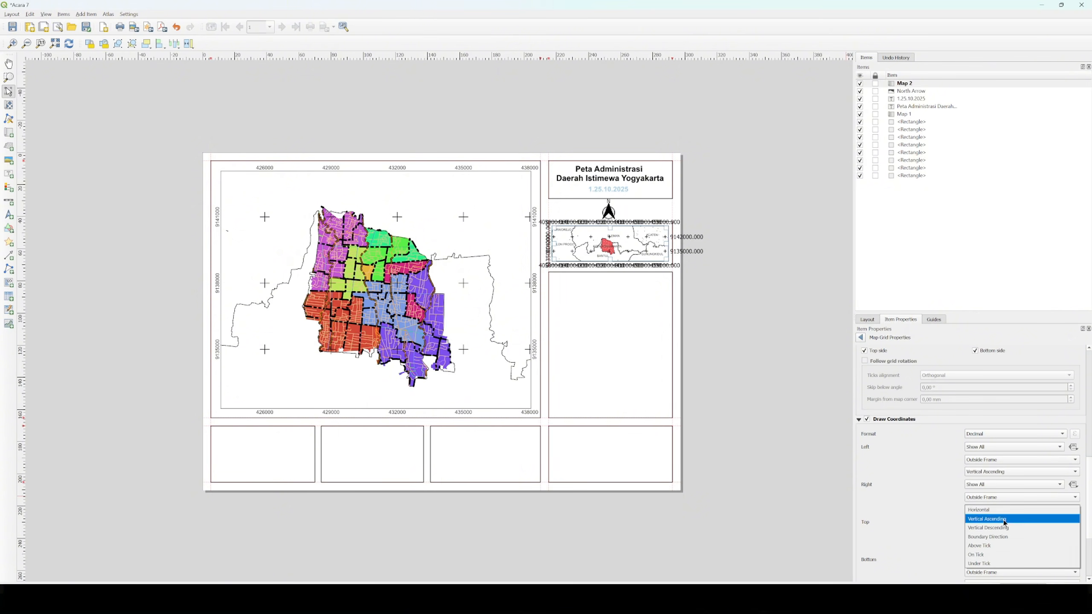
{"action": "left_click", "coordinate": [1004, 519]}
{"action": "scroll", "coordinate": [1004, 511], "scroll_direction": "down", "scroll_amount": 1}
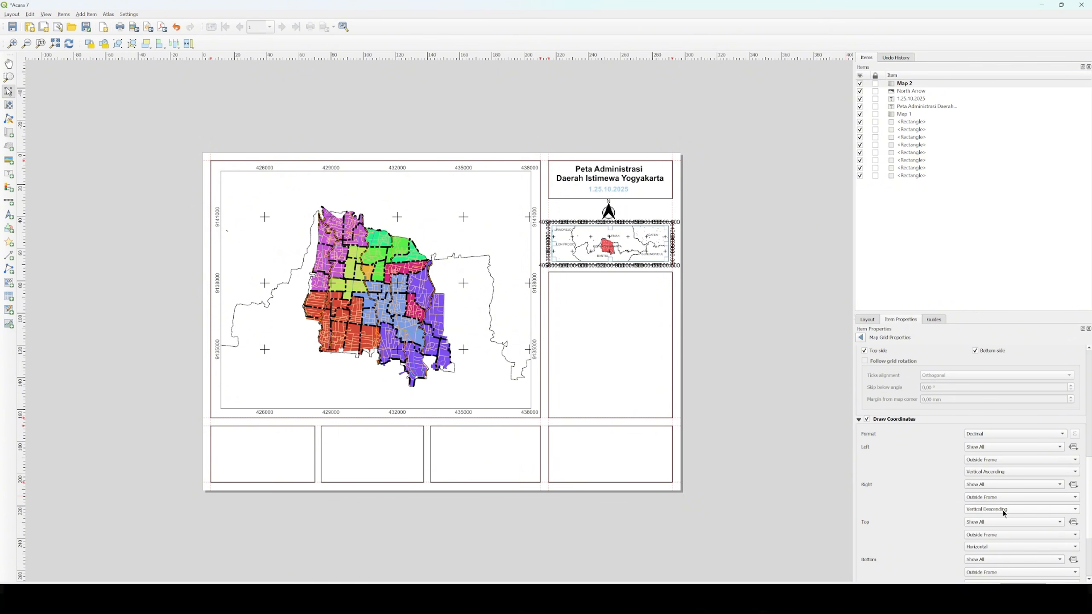
{"action": "left_click", "coordinate": [1003, 510]}
{"action": "left_click", "coordinate": [997, 502]}
Set the font size of the inset map's grid coordinates to 4 points.
{"action": "scroll", "coordinate": [940, 524], "scroll_direction": "down", "scroll_amount": 1}
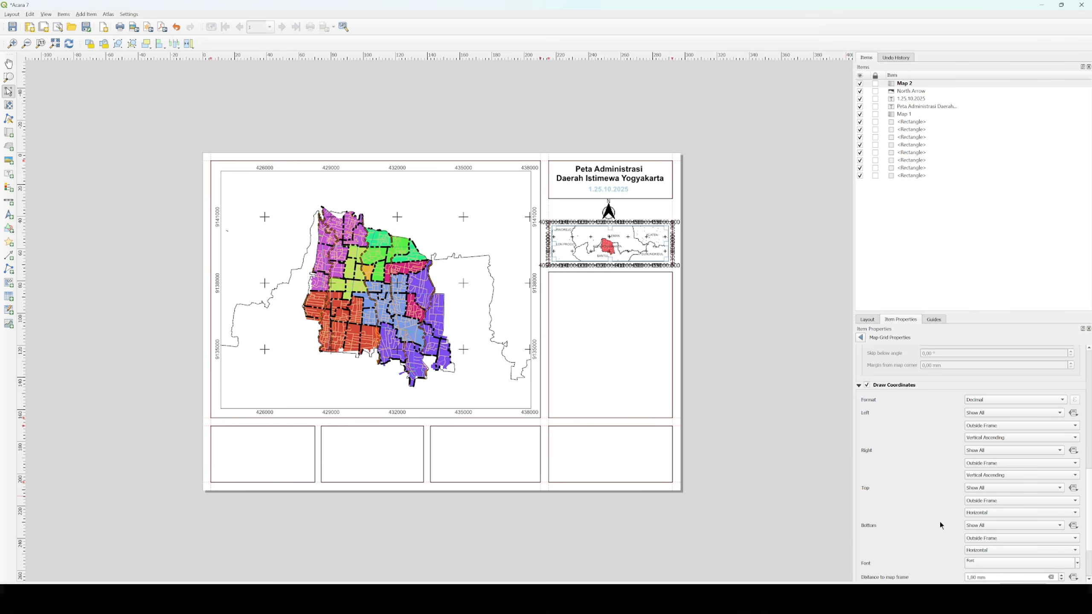
{"action": "scroll", "coordinate": [940, 521], "scroll_direction": "down", "scroll_amount": 1}
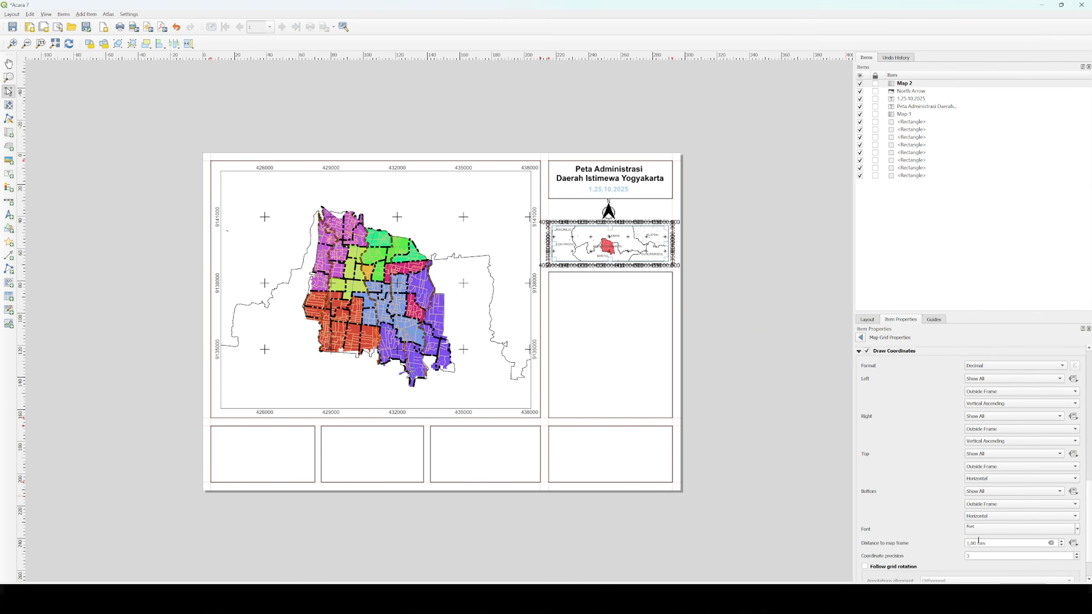
{"action": "left_click", "coordinate": [989, 529]}
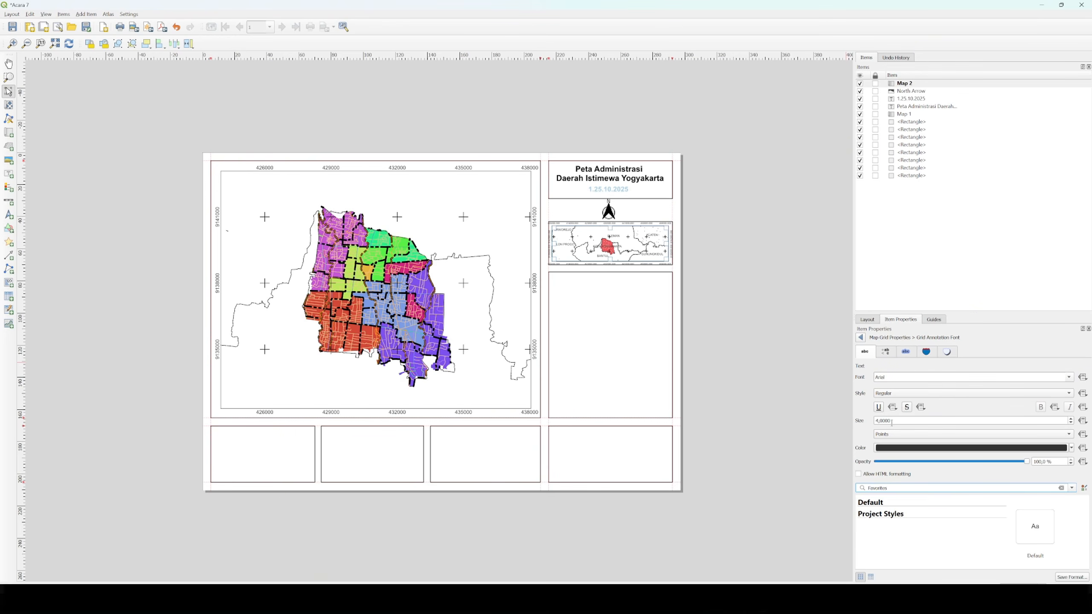
Try larger distances to the map frame for the inset grid's coordinates, up to 4 mm, and return to 1 mm.
{"action": "left_click", "coordinate": [861, 339]}
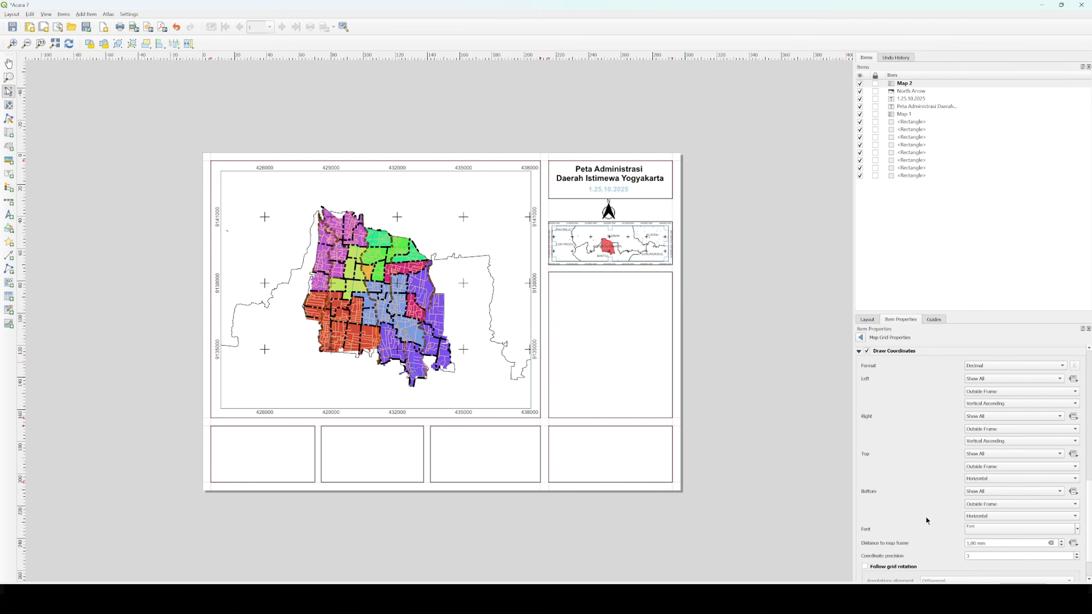
{"action": "scroll", "coordinate": [927, 521], "scroll_direction": "down", "scroll_amount": 1}
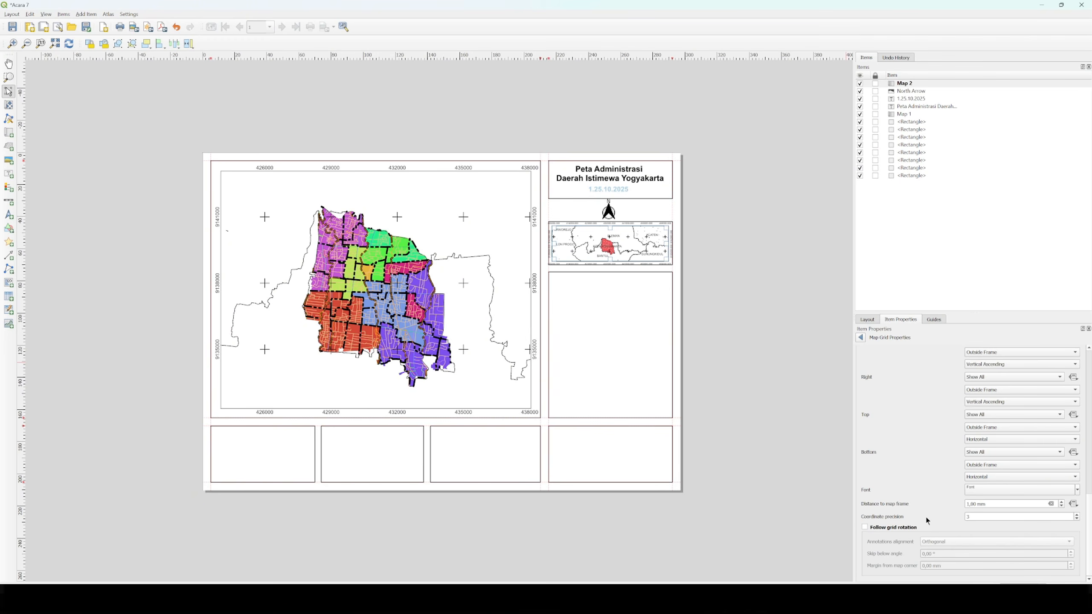
{"action": "left_click", "coordinate": [970, 517]}
{"action": "left_click", "coordinate": [1062, 502]}
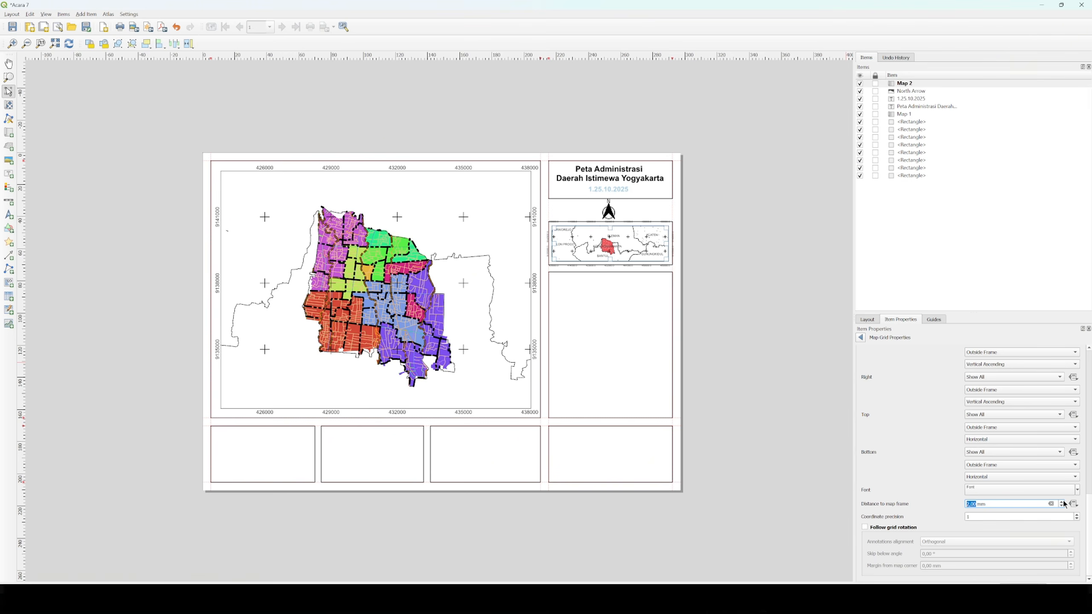
{"action": "left_click", "coordinate": [1062, 501]}
{"action": "left_click", "coordinate": [1062, 502]}
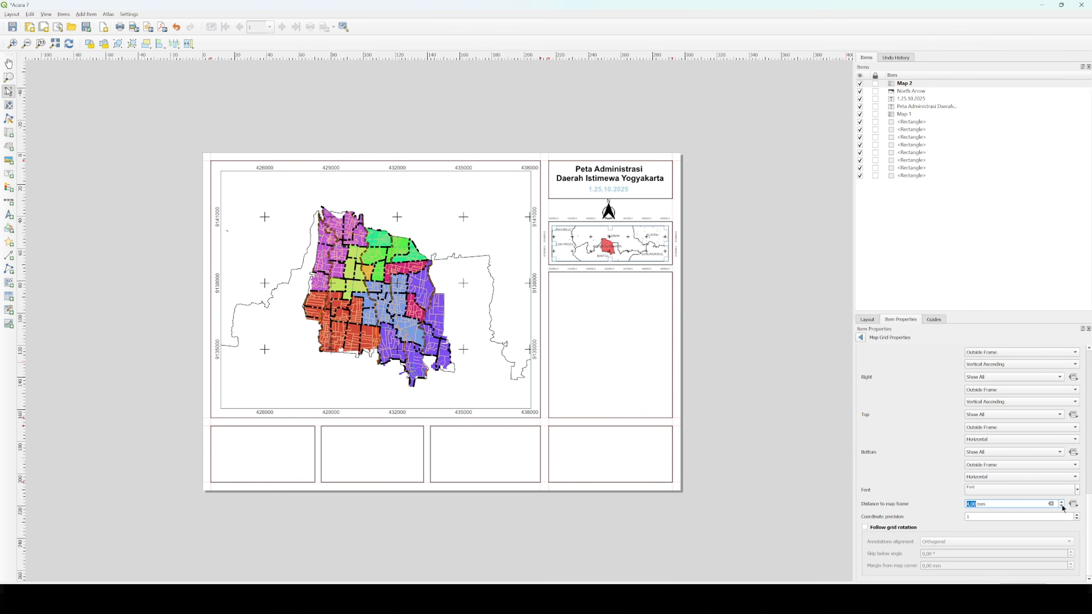
{"action": "left_click", "coordinate": [1061, 505]}
{"action": "left_click", "coordinate": [1061, 505]}
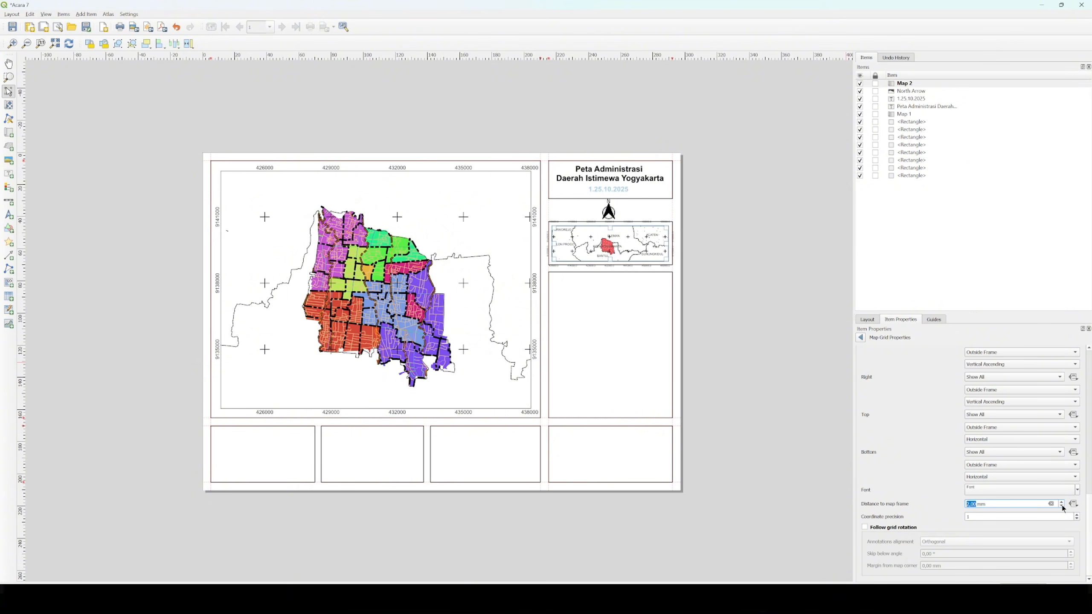
{"action": "left_click", "coordinate": [1061, 506]}
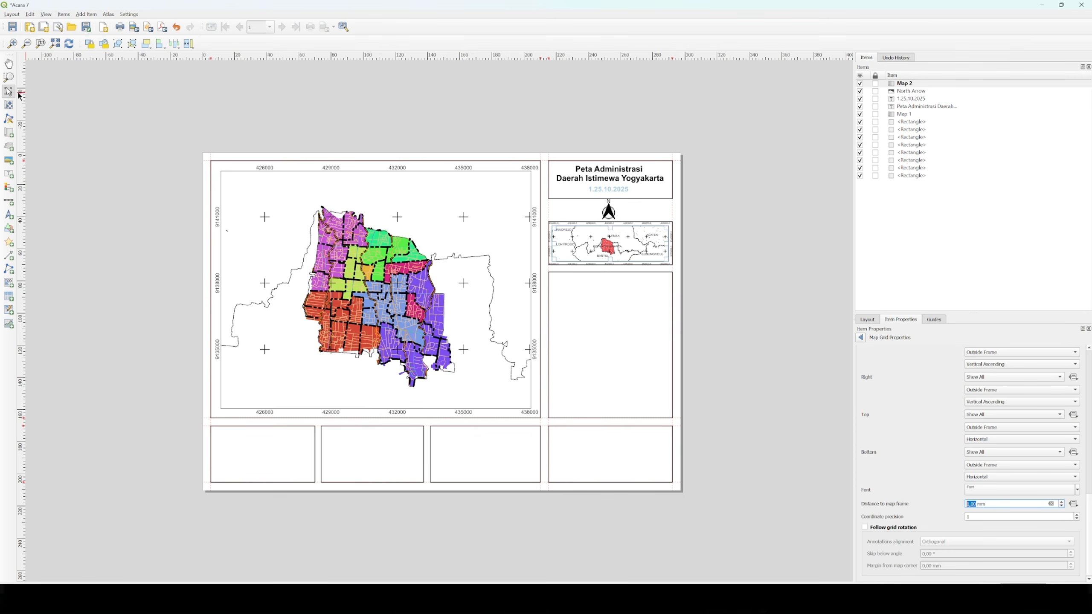
Stretch the inset map slightly on all four sides so it and its grid coordinates fill the surrounding frame.
{"action": "left_click", "coordinate": [592, 231]}
{"action": "scroll", "coordinate": [620, 254], "scroll_direction": "up", "scroll_amount": 2}
{"action": "left_click_drag", "start_coordinate": [696, 193], "coordinate": [491, 260]}
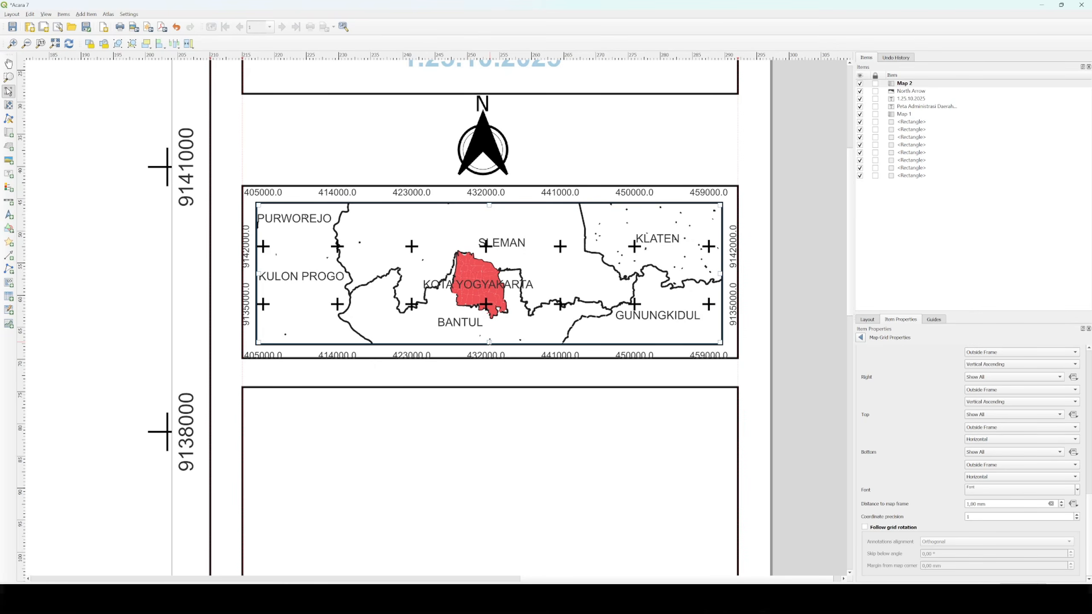
{"action": "left_click_drag", "start_coordinate": [489, 343], "coordinate": [491, 350]}
{"action": "left_click_drag", "start_coordinate": [489, 205], "coordinate": [489, 198]}
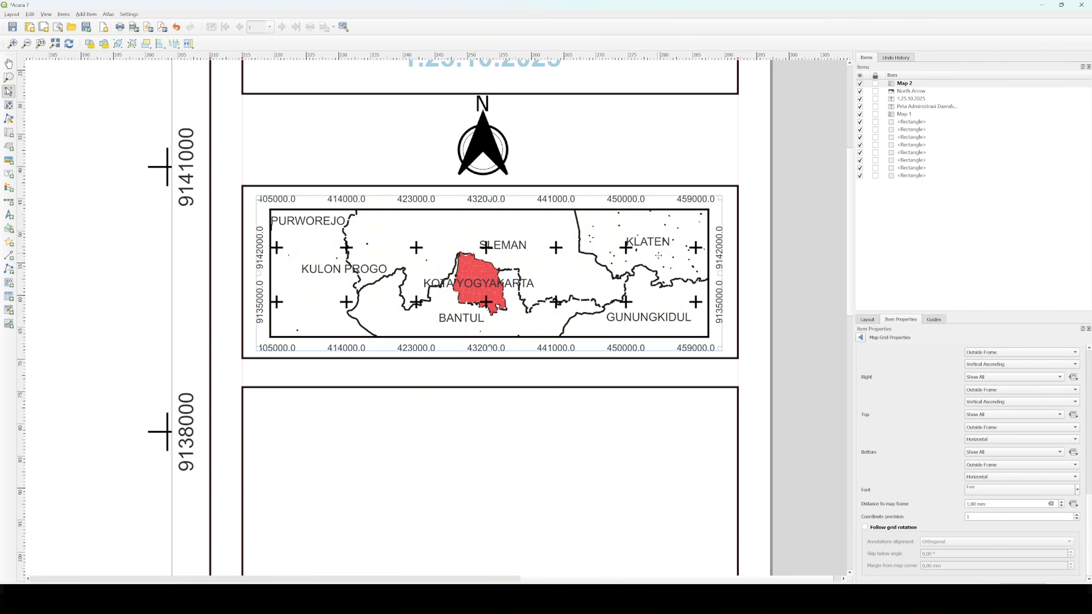
{"action": "left_click_drag", "start_coordinate": [722, 276], "coordinate": [728, 275]}
{"action": "left_click_drag", "start_coordinate": [257, 275], "coordinate": [253, 273]}
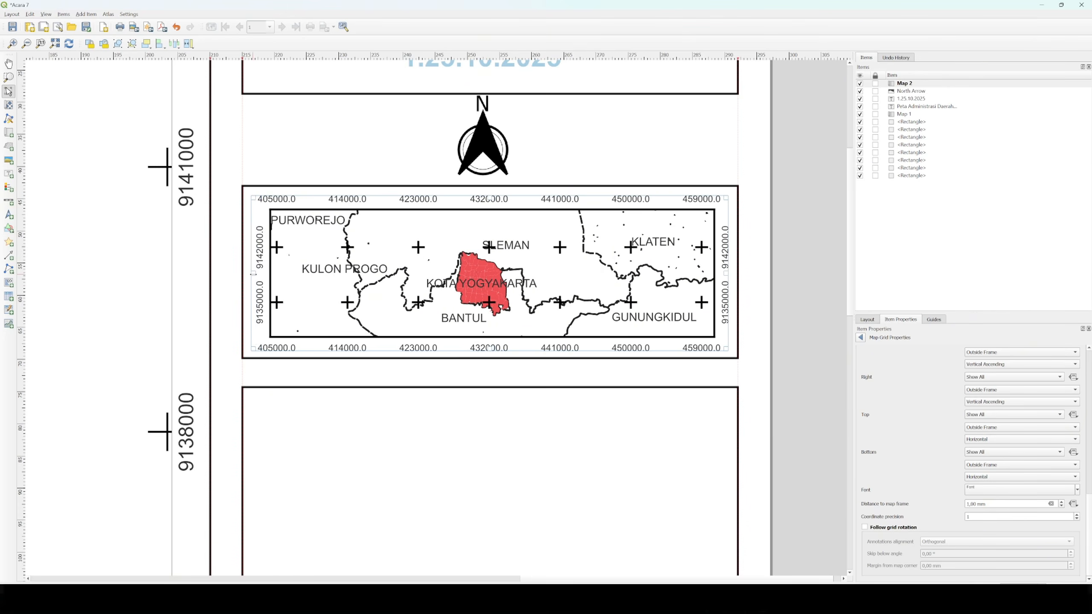
{"action": "key", "text": "ctrl+0"}
Add a legend in the empty frame below the inset map and move it so it overlaps the main map.
{"action": "left_click", "coordinate": [695, 295]}
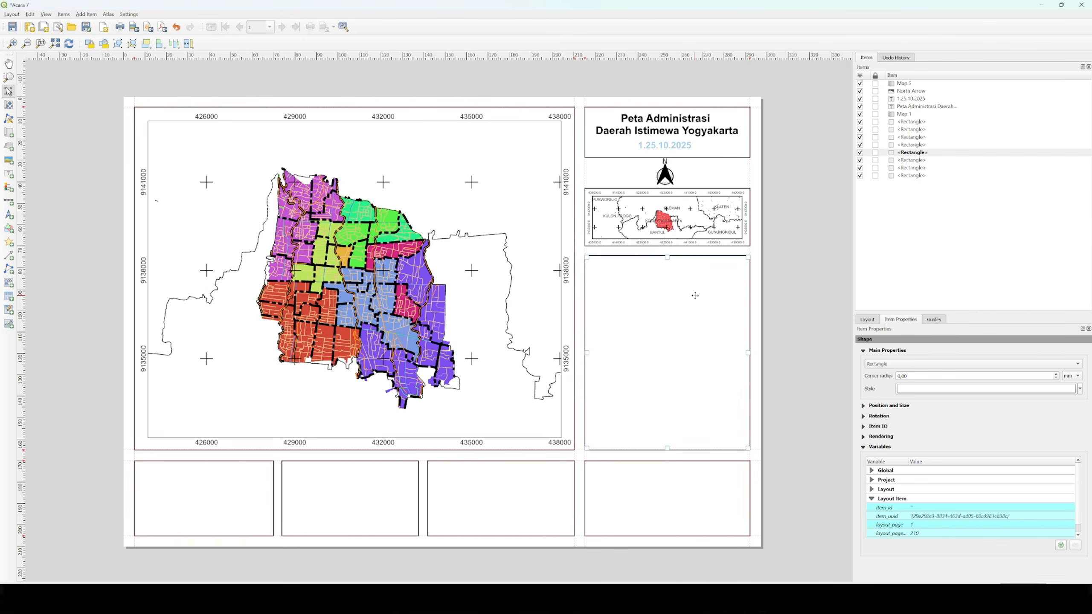
{"action": "key", "text": "ctrl+shift+a"}
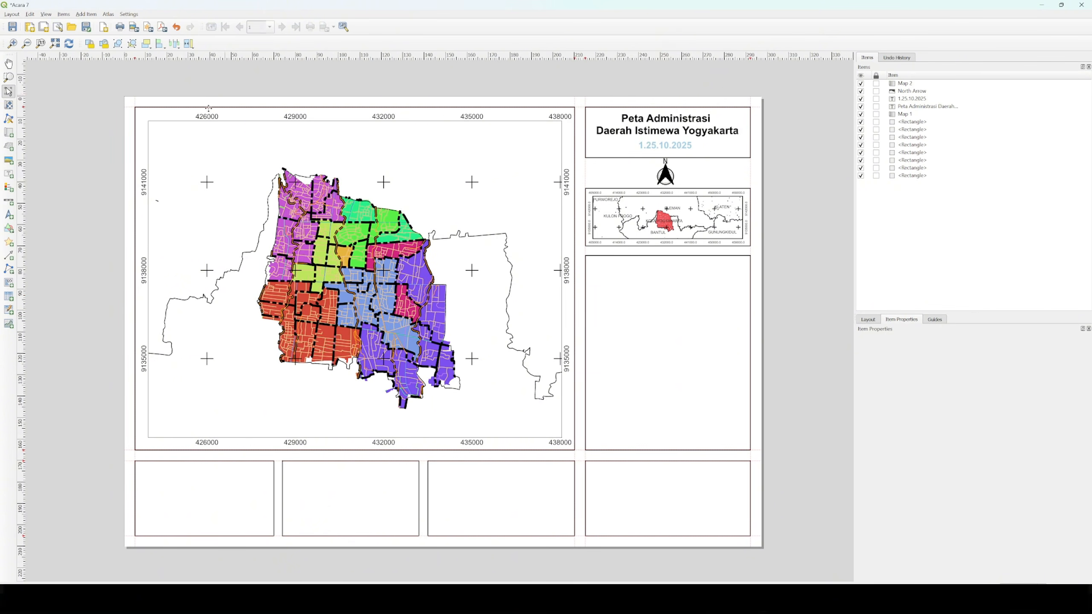
{"action": "left_click", "coordinate": [8, 188]}
{"action": "left_click_drag", "start_coordinate": [593, 262], "coordinate": [740, 424]}
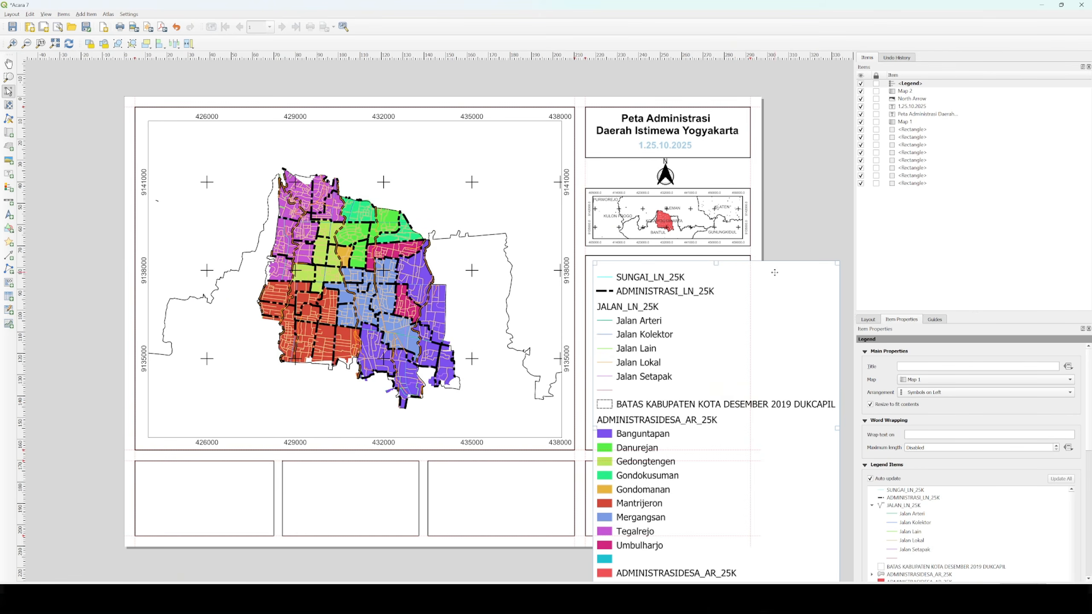
{"action": "left_click_drag", "start_coordinate": [771, 288], "coordinate": [626, 211]}
{"action": "left_click_drag", "start_coordinate": [554, 236], "coordinate": [554, 236]}
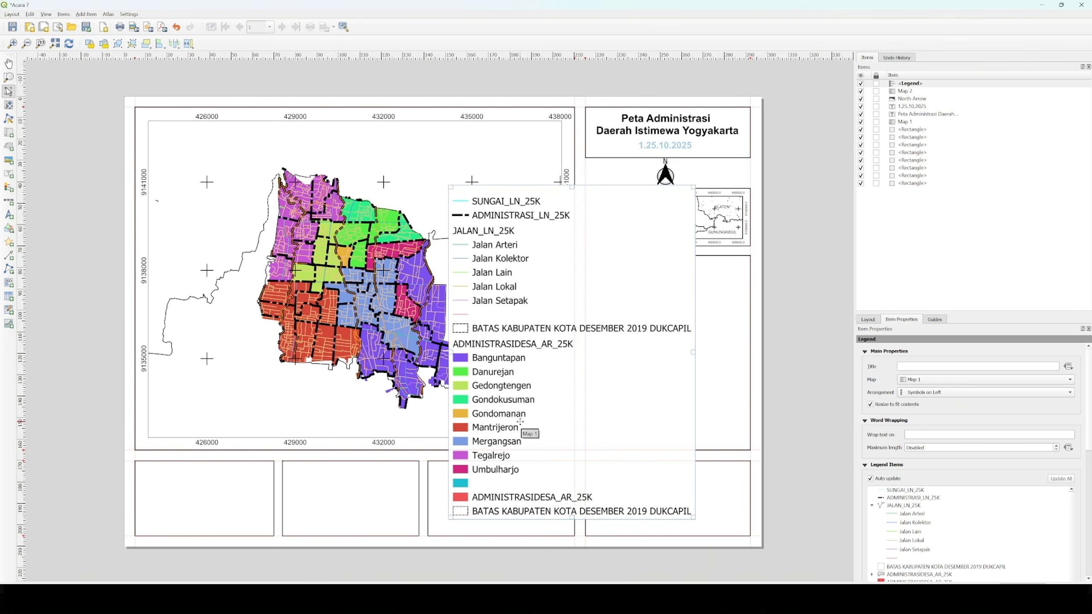
{"action": "mouse_move", "coordinate": [763, 600]}
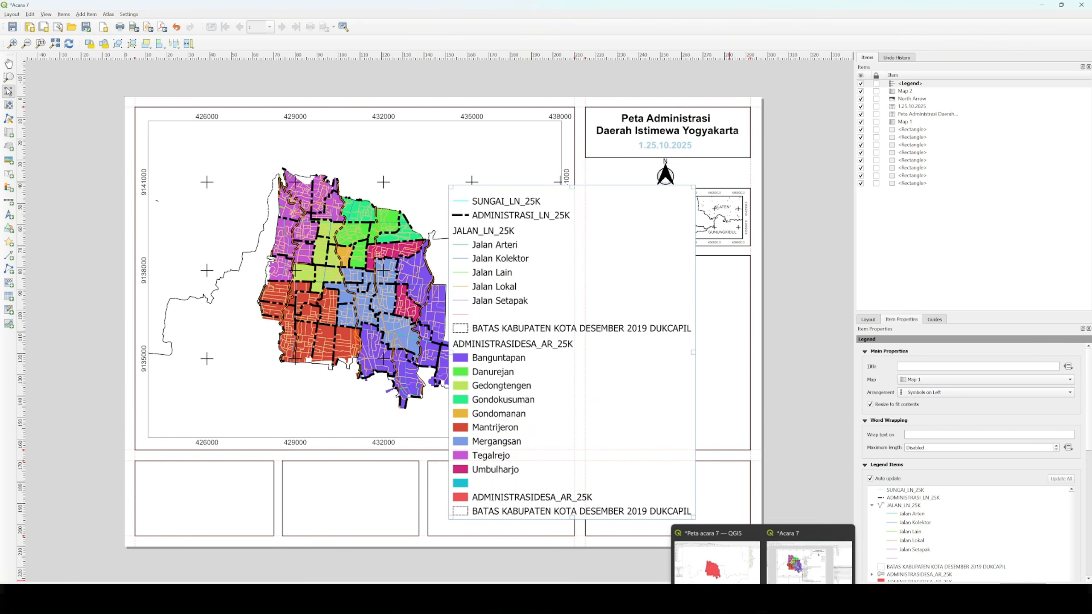
{"action": "left_click", "coordinate": [719, 579]}
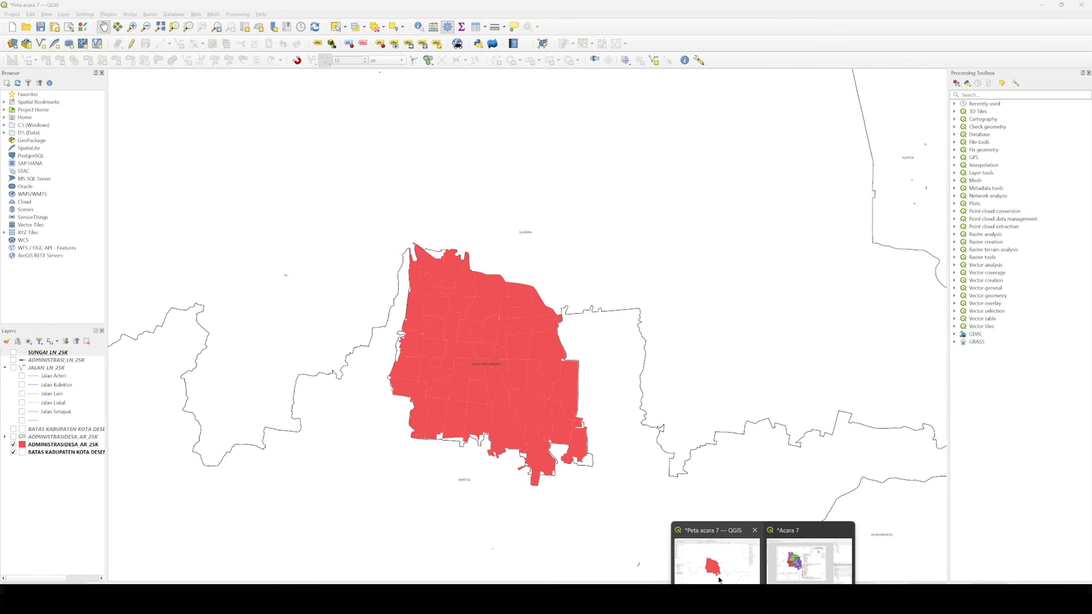
{"action": "left_click", "coordinate": [809, 559]}
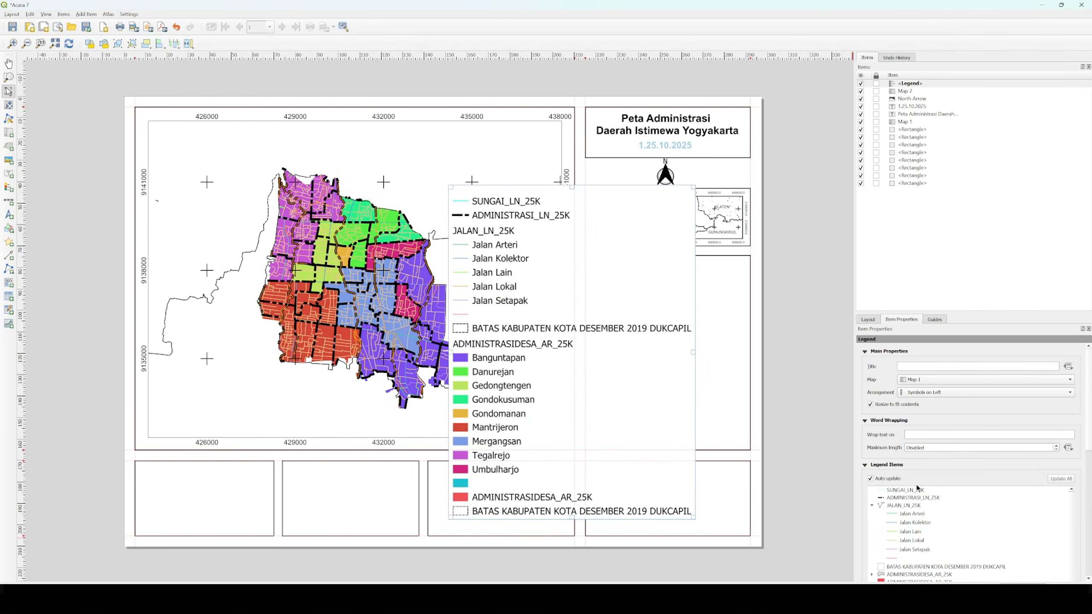
{"action": "left_click", "coordinate": [966, 445]}
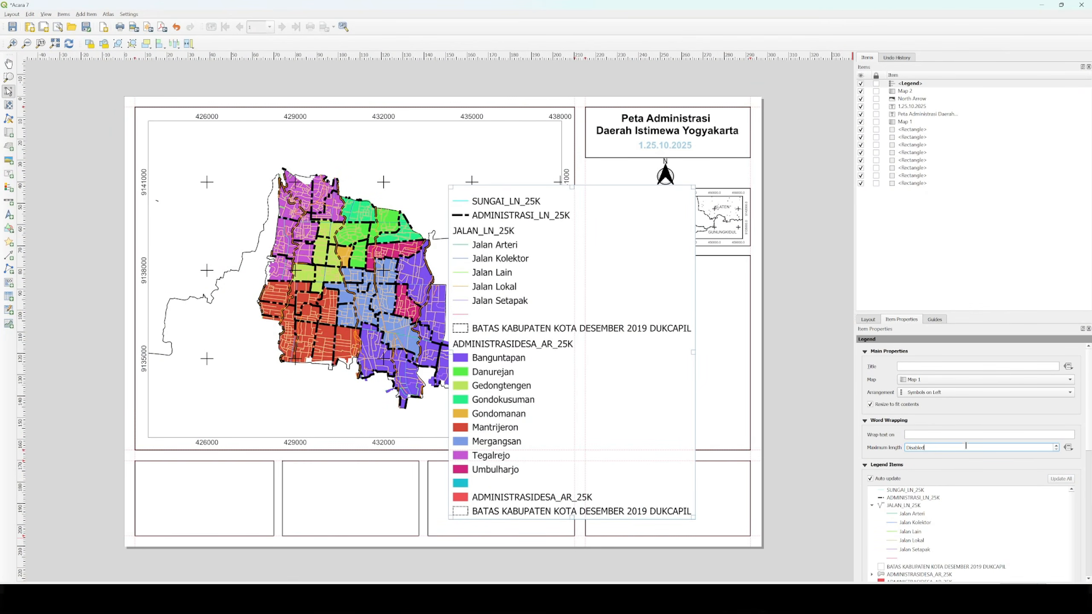
{"action": "left_click", "coordinate": [1005, 471]}
Turn off the legend's auto update and remove both BATAS KABUPATEN KOTA DESEMBER 2019 DUKCAPIL entries and the red ADMINISTRASIDESA_AR_25K entry.
{"action": "scroll", "coordinate": [1090, 436], "scroll_direction": "down", "scroll_amount": 3}
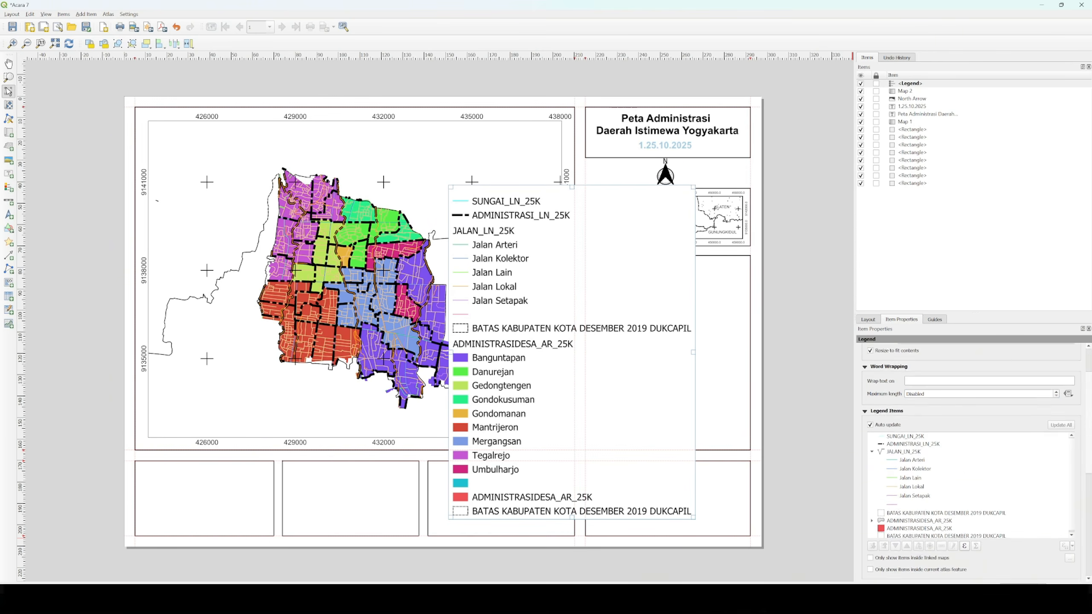
{"action": "left_click", "coordinate": [870, 424]}
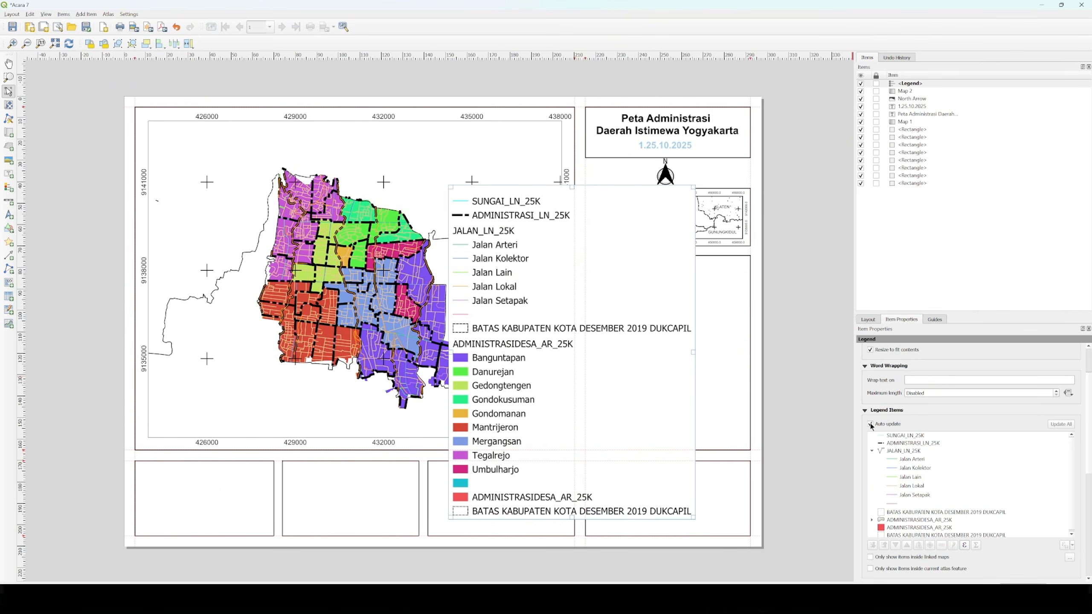
{"action": "left_click", "coordinate": [1072, 534]}
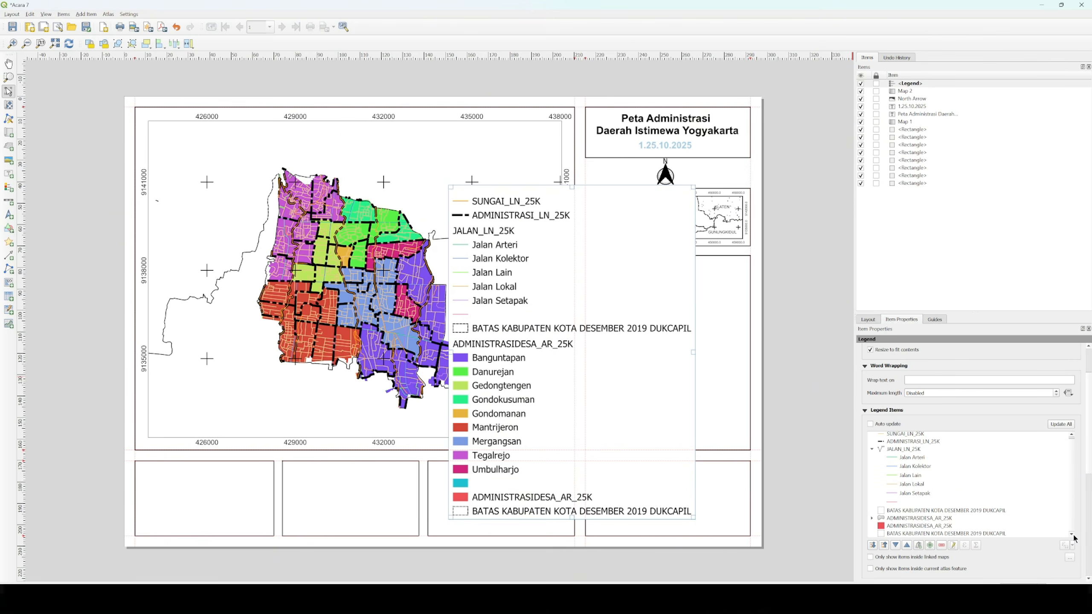
{"action": "left_click", "coordinate": [916, 533]}
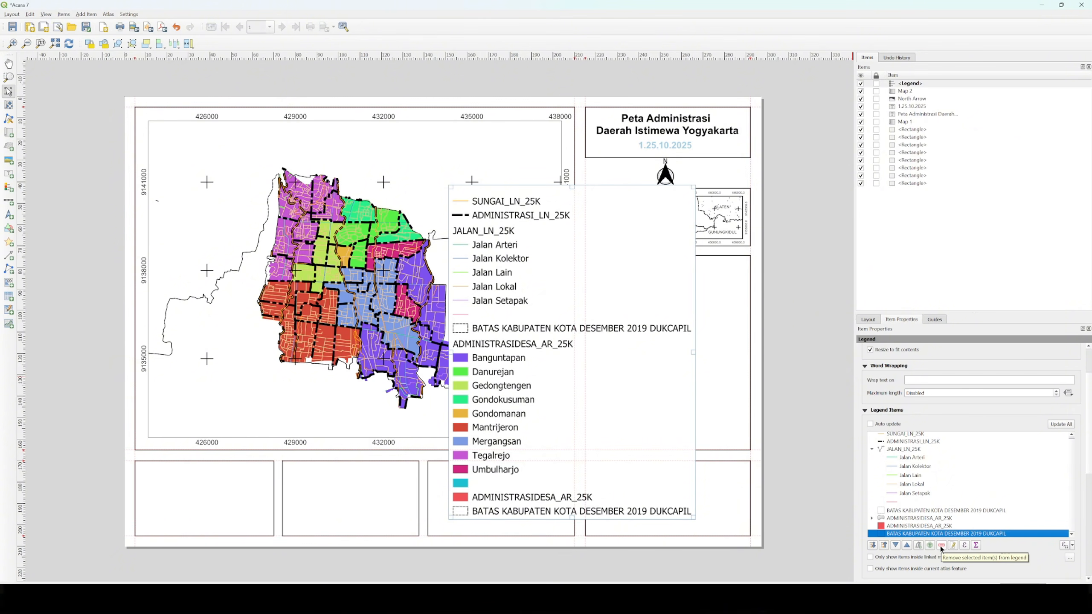
{"action": "left_click", "coordinate": [941, 545]}
{"action": "left_click", "coordinate": [914, 527]}
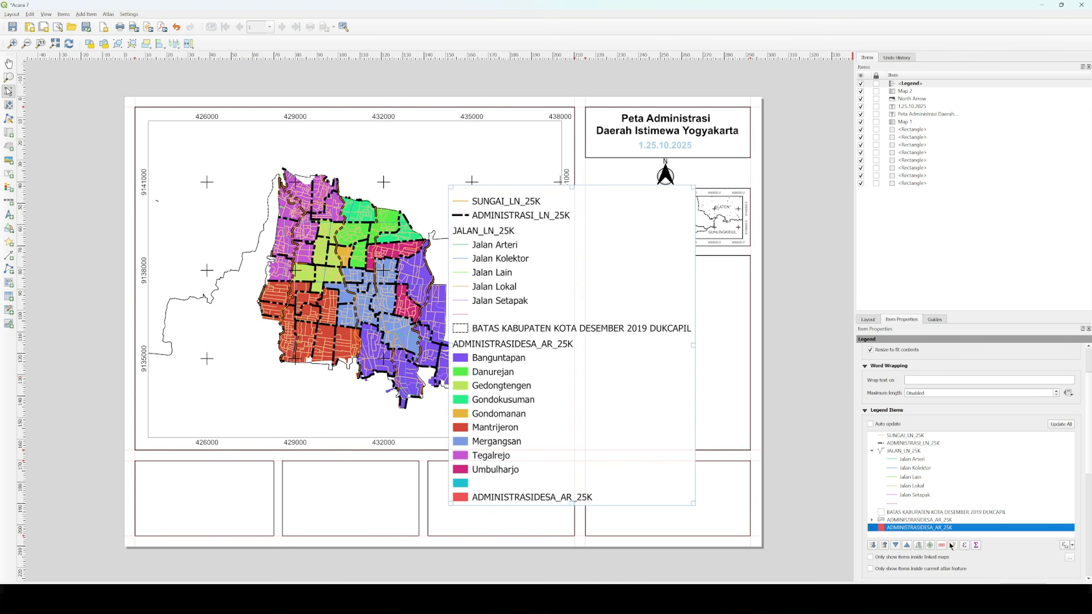
{"action": "left_click", "coordinate": [942, 545]}
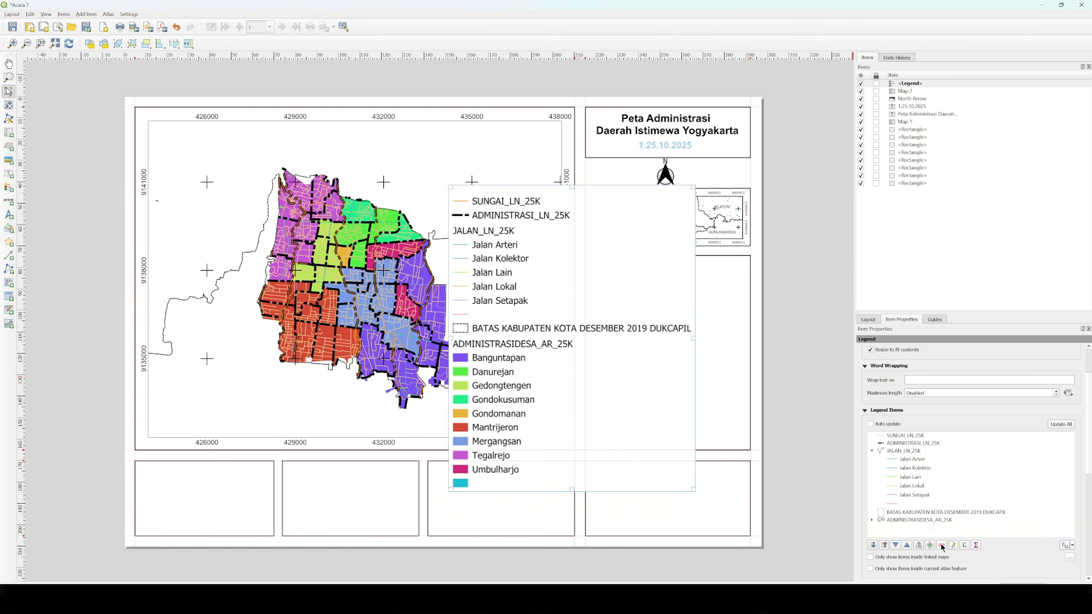
{"action": "left_click", "coordinate": [901, 515]}
{"action": "left_click", "coordinate": [941, 544]}
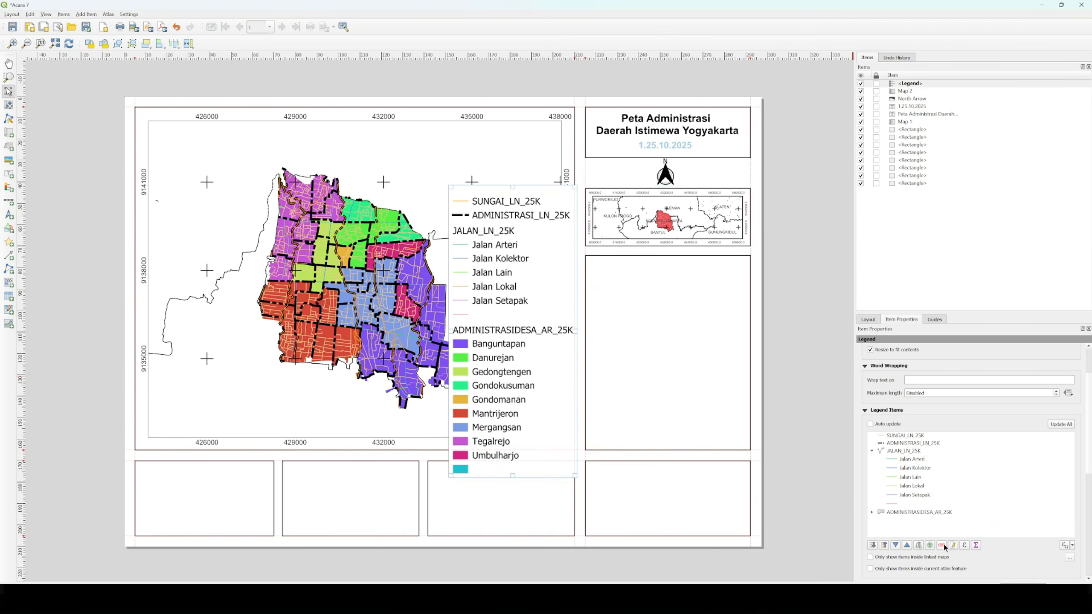
Remove the unnamed classes from the legend's JALAN_LN_25K and ADMINISTRASIDESA_AR_25K groups.
{"action": "left_click", "coordinate": [902, 504]}
{"action": "left_click", "coordinate": [942, 545]}
{"action": "scroll", "coordinate": [908, 491], "scroll_direction": "up", "scroll_amount": 1}
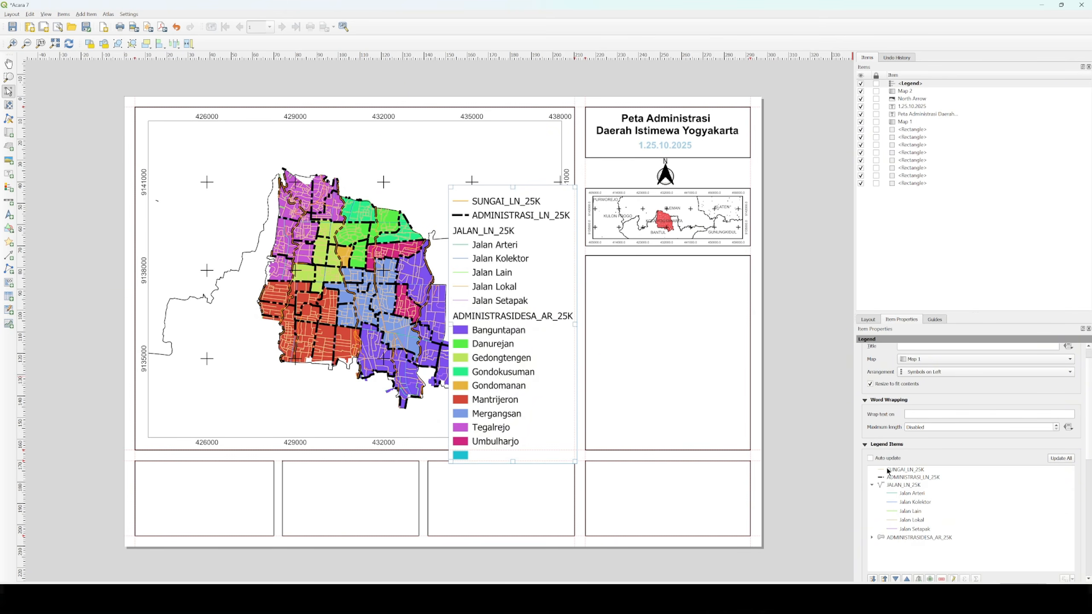
{"action": "left_click", "coordinate": [871, 538]}
{"action": "scroll", "coordinate": [953, 525], "scroll_direction": "down", "scroll_amount": 5}
{"action": "left_click", "coordinate": [955, 530]}
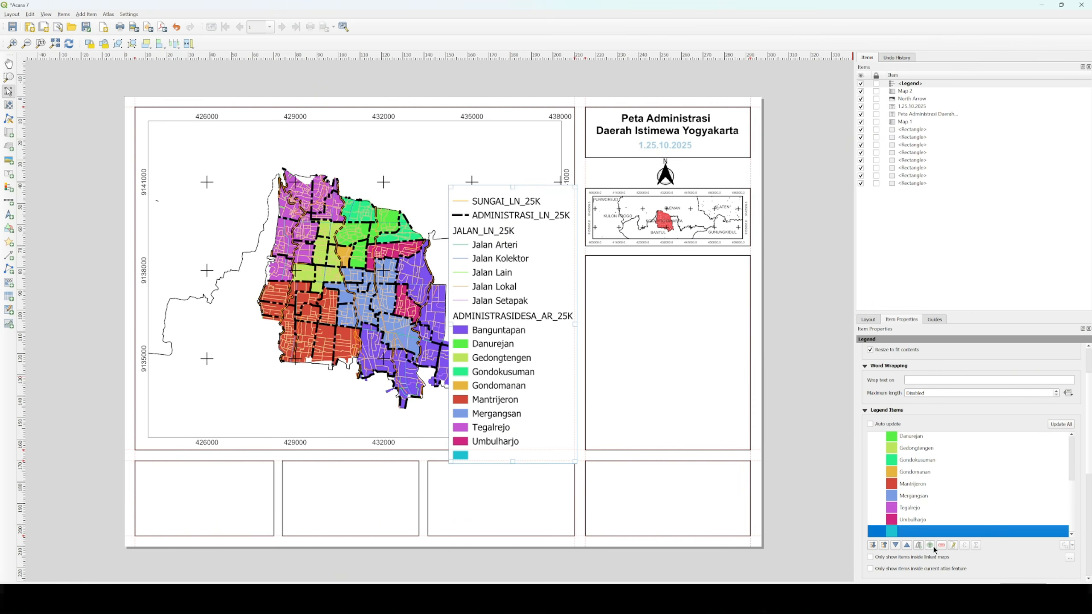
{"action": "left_click", "coordinate": [941, 546]}
Rename the SUNGAI_LN_25K legend entry as Sungai.
{"action": "scroll", "coordinate": [922, 518], "scroll_direction": "up", "scroll_amount": 3}
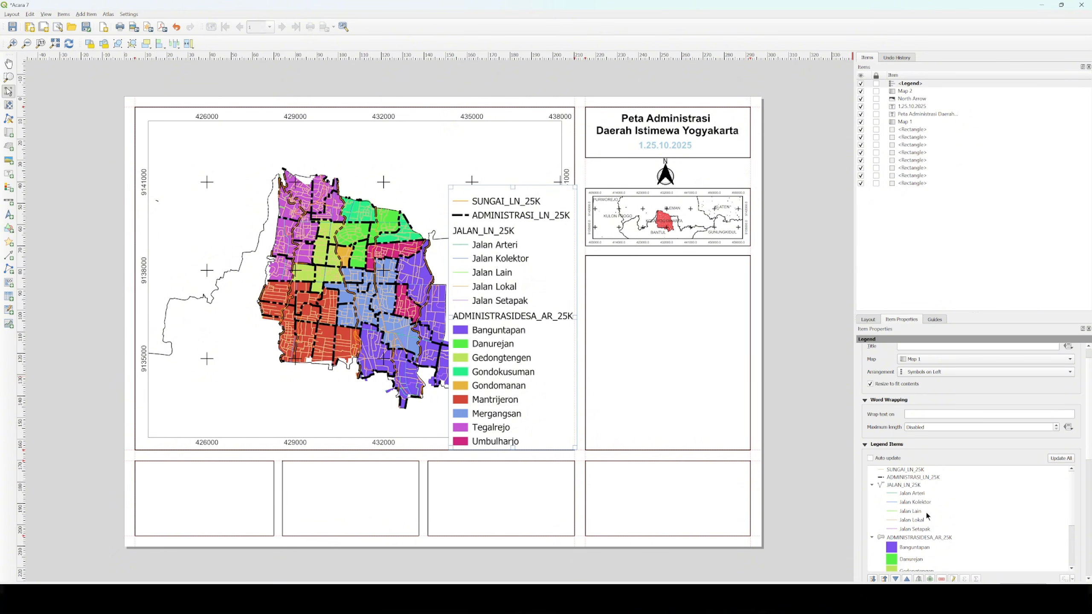
{"action": "double_click", "coordinate": [904, 471]}
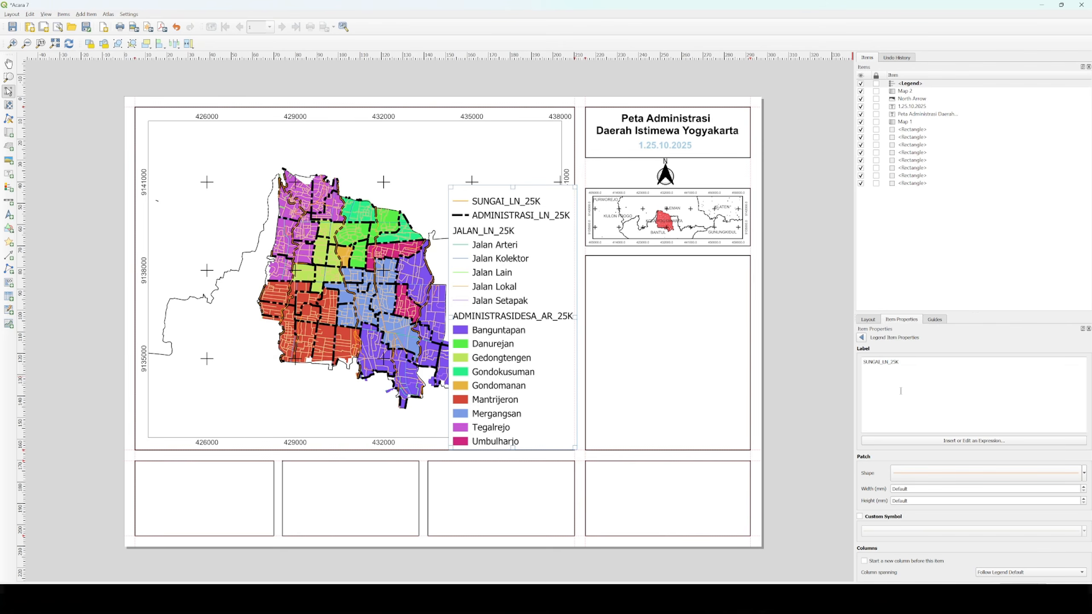
{"action": "left_click", "coordinate": [862, 339]}
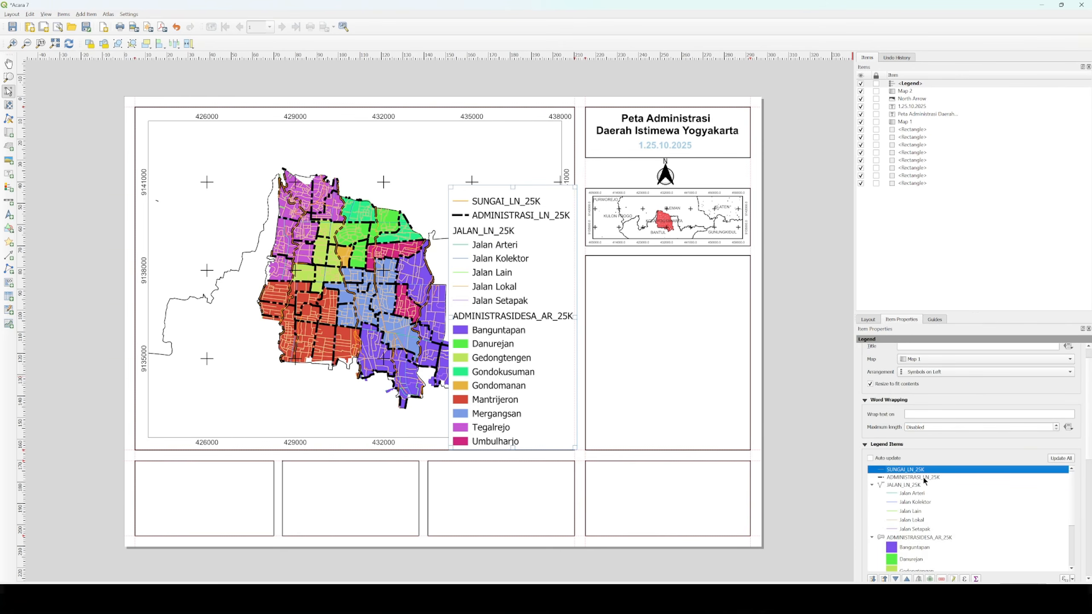
{"action": "scroll", "coordinate": [935, 502], "scroll_direction": "up", "scroll_amount": 1}
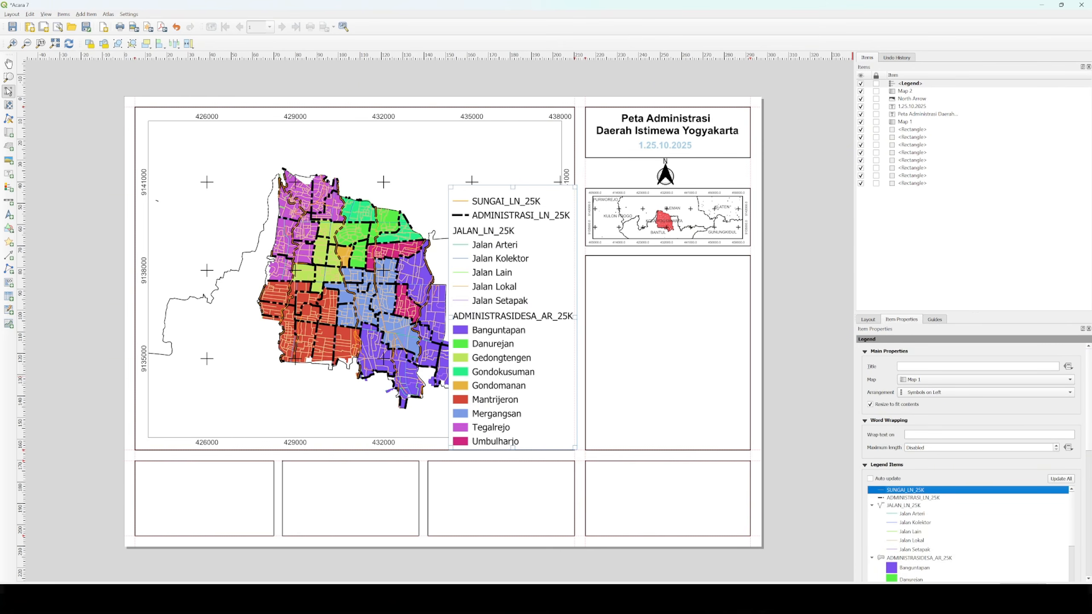
{"action": "scroll", "coordinate": [1054, 464], "scroll_direction": "down", "scroll_amount": 4}
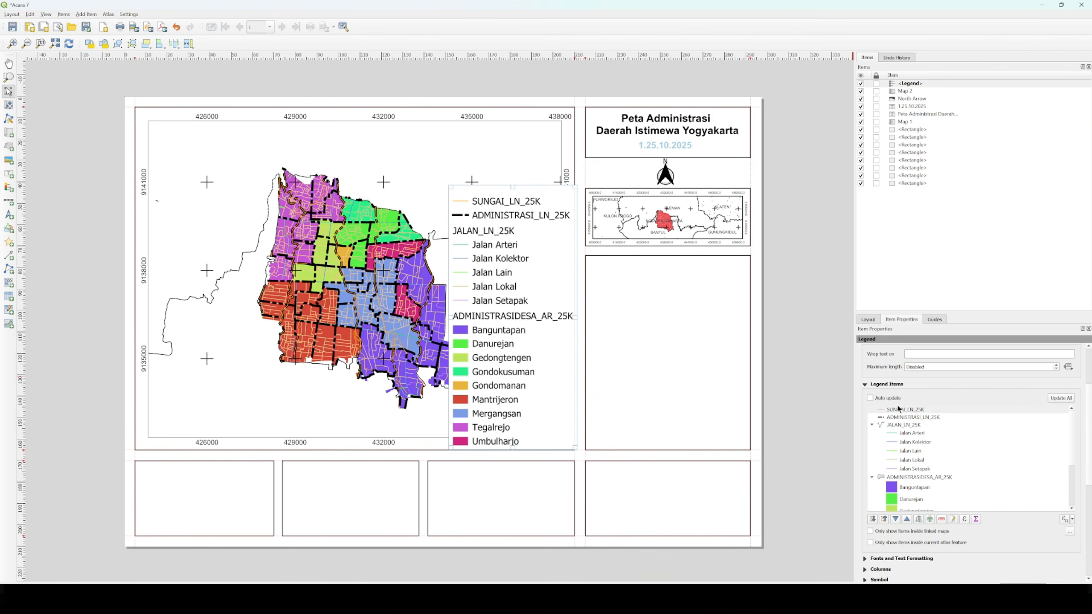
{"action": "left_click", "coordinate": [899, 410]}
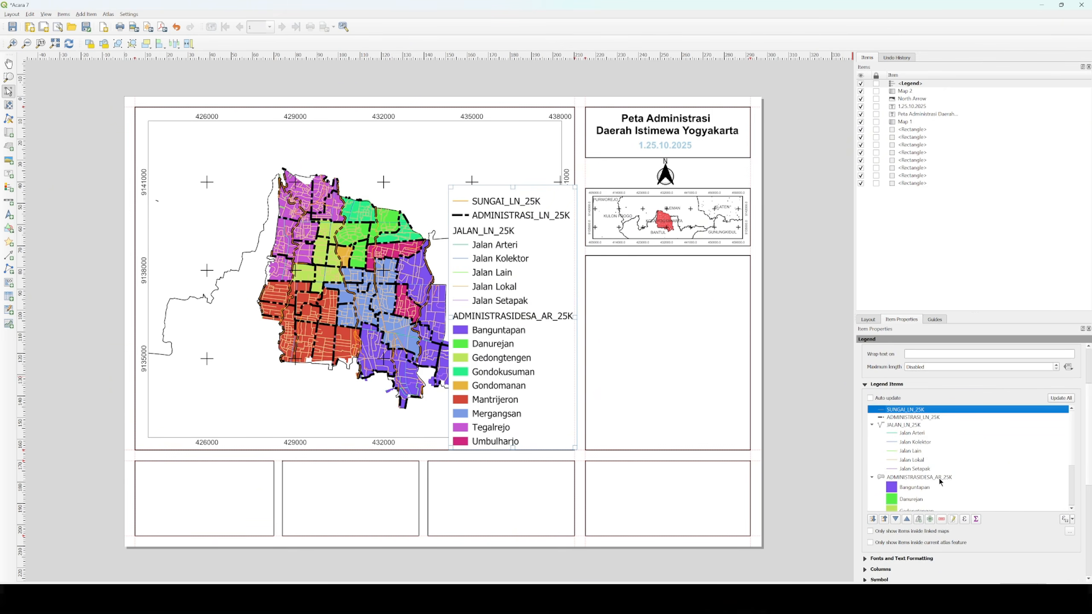
{"action": "left_click", "coordinate": [953, 519]}
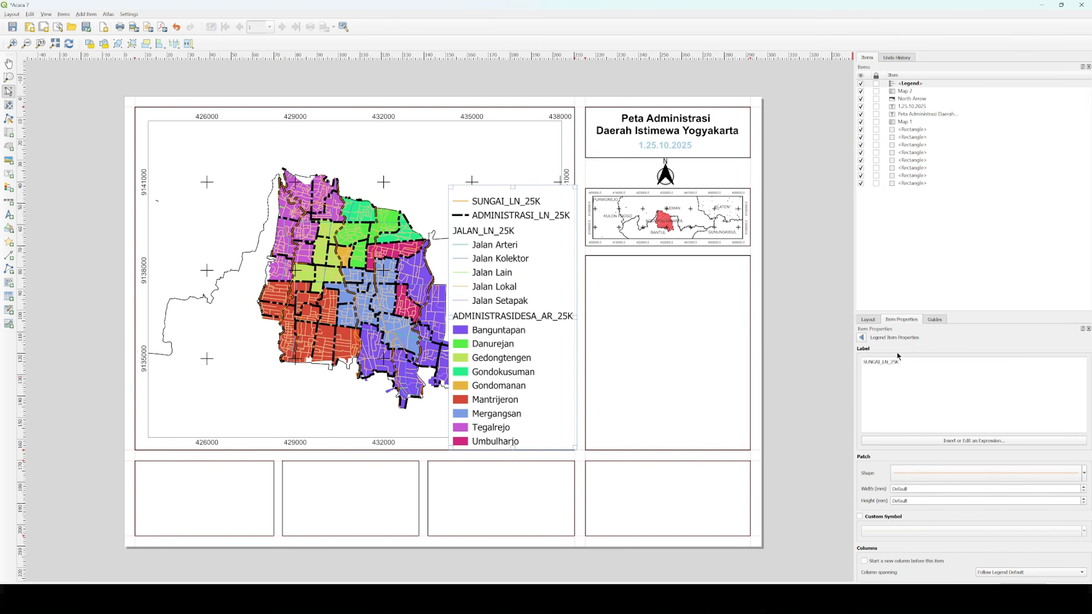
{"action": "left_click_drag", "start_coordinate": [863, 364], "coordinate": [898, 363]}
{"action": "double_click", "coordinate": [876, 364]}
{"action": "type", "text": "Sungai"}
{"action": "left_click", "coordinate": [862, 338]}
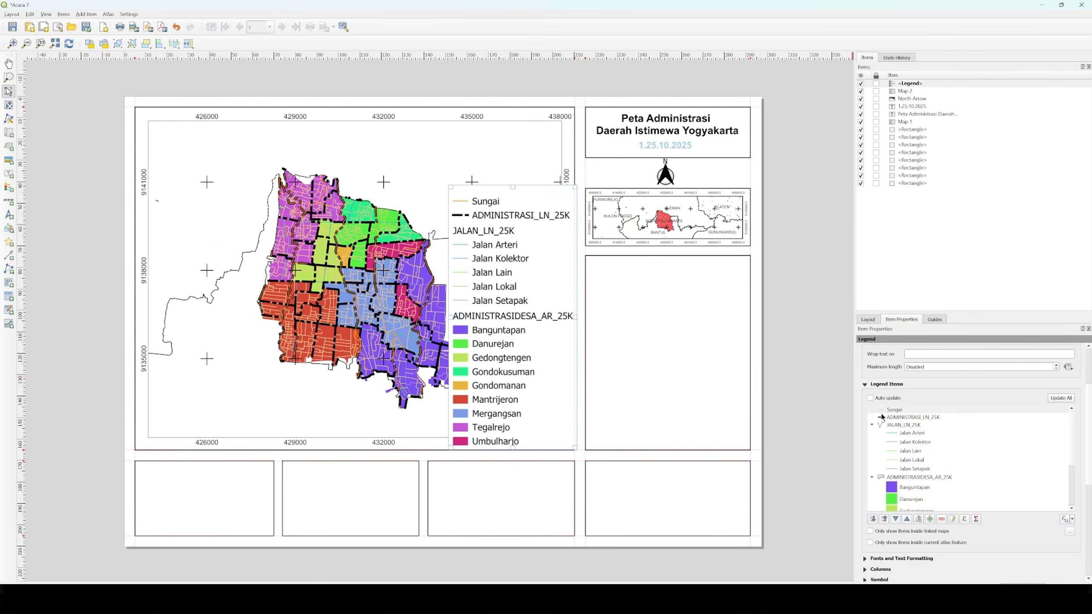
Rename the ADMINISTRASI_LN_25K legend entry as Batas Administrasi.
{"action": "left_click", "coordinate": [902, 419]}
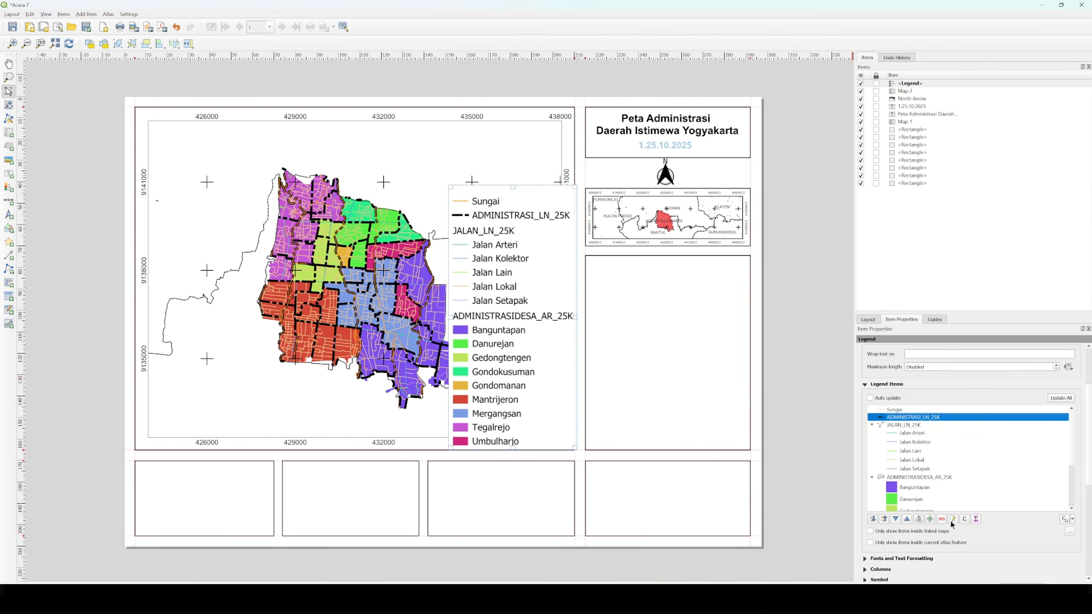
{"action": "double_click", "coordinate": [895, 417]}
{"action": "left_click_drag", "start_coordinate": [863, 362], "coordinate": [925, 365]}
{"action": "type", "text": "Batas A"}
{"action": "type", "text": "dministrasi"}
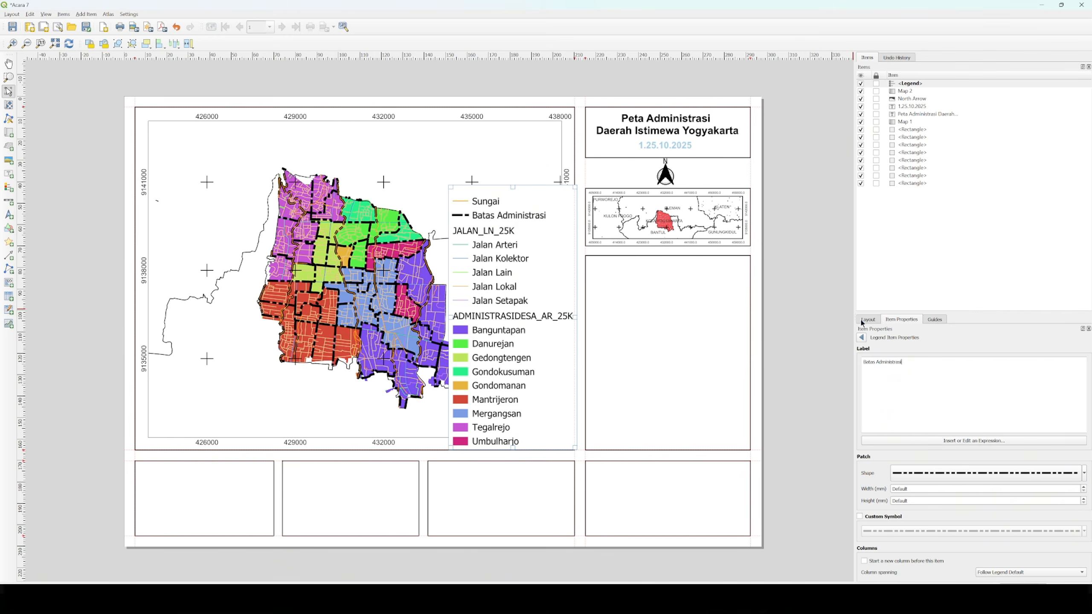
{"action": "left_click", "coordinate": [861, 337]}
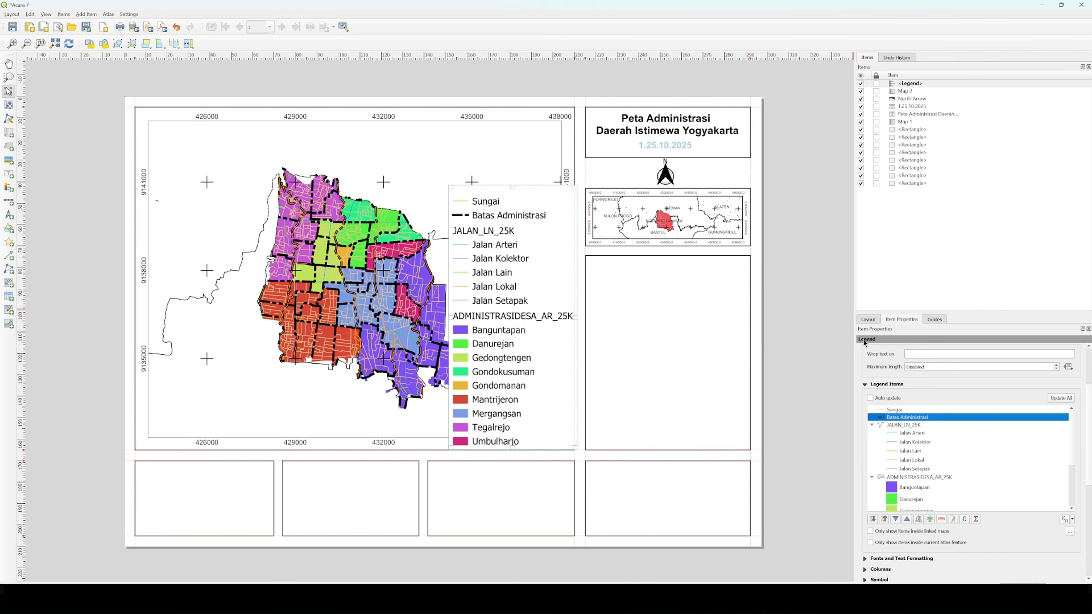
Rename the JALAN_LN_25K legend group as Jalan.
{"action": "left_click", "coordinate": [887, 427]}
{"action": "double_click", "coordinate": [888, 428]}
{"action": "left_click_drag", "start_coordinate": [863, 362], "coordinate": [904, 365]}
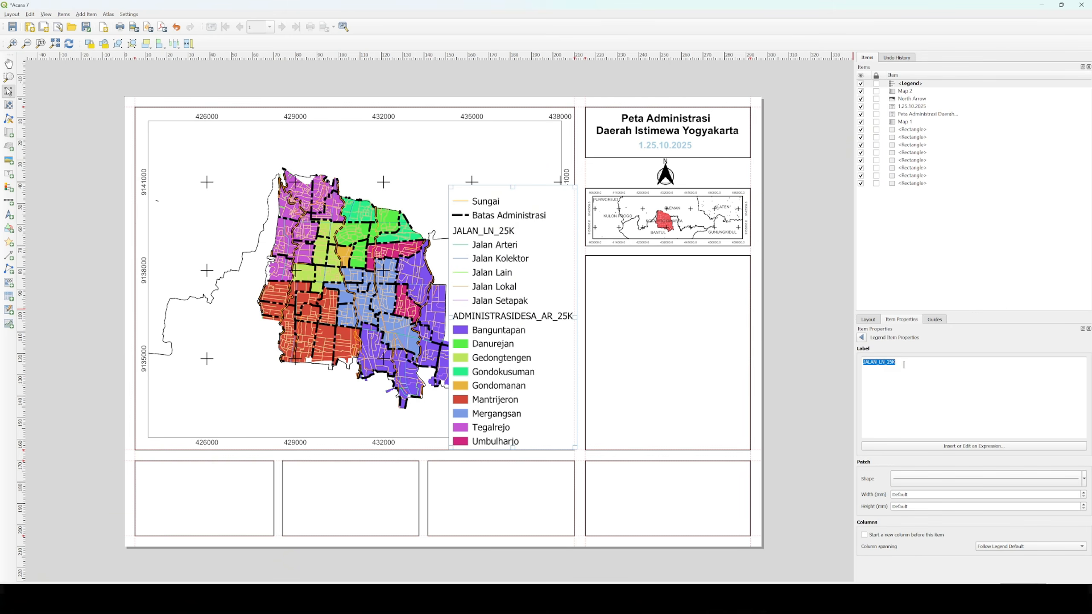
{"action": "type", "text": "Jalan"}
{"action": "left_click", "coordinate": [862, 338]}
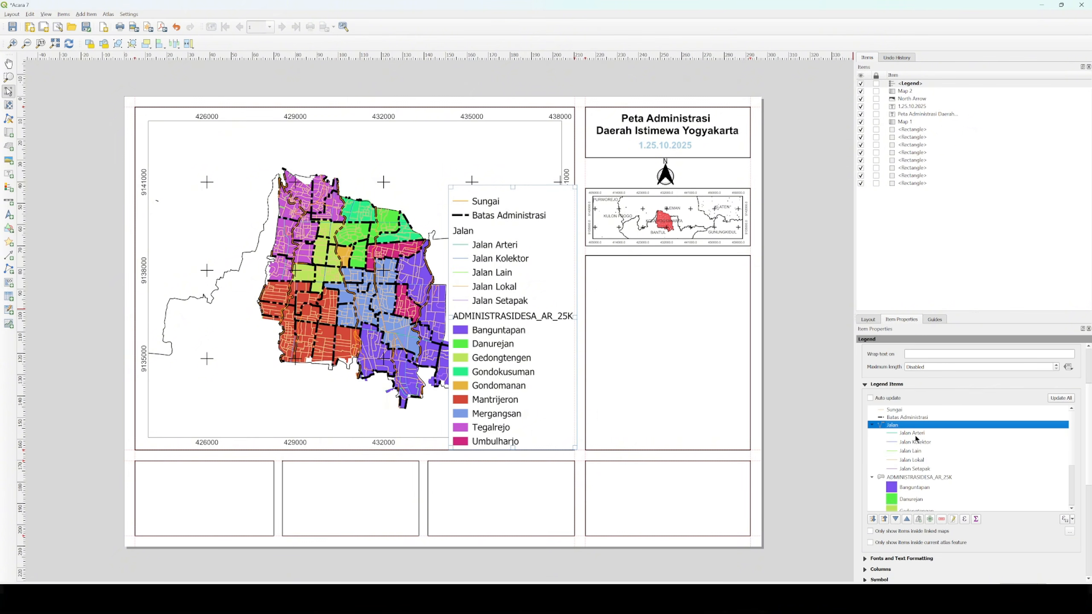
Rename the ADMINISTRASIDESA_AR_25K legend group as Kecamatan.
{"action": "left_click", "coordinate": [897, 479]}
{"action": "double_click", "coordinate": [897, 479]}
{"action": "left_click_drag", "start_coordinate": [927, 362], "coordinate": [862, 363]}
{"action": "type", "text": "Kecamatan"}
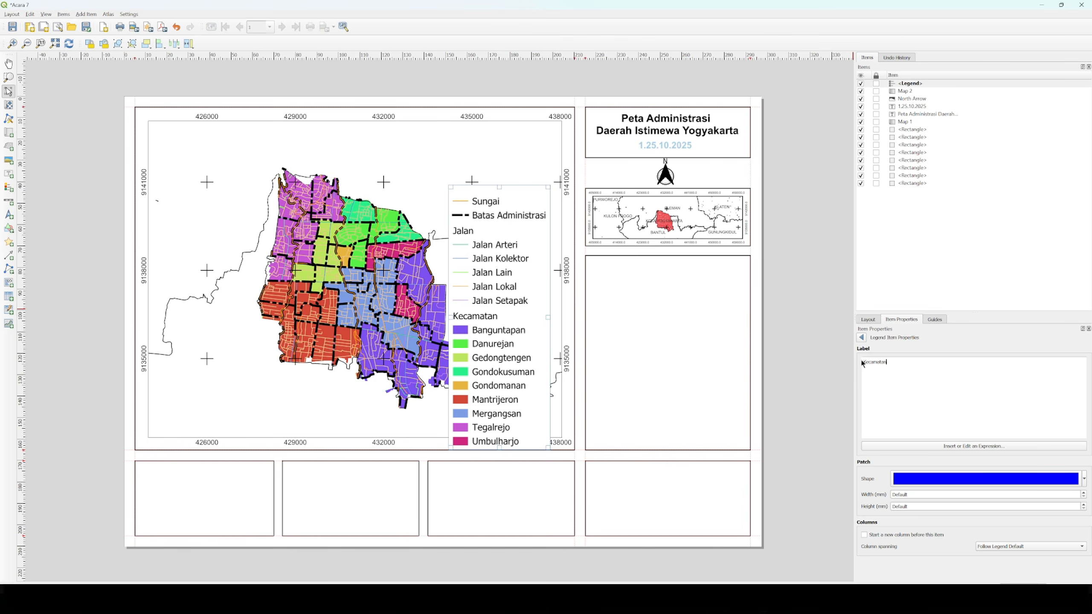
{"action": "left_click", "coordinate": [861, 338]}
Arrange the legend entries in 2 columns.
{"action": "scroll", "coordinate": [991, 513], "scroll_direction": "down", "scroll_amount": 5}
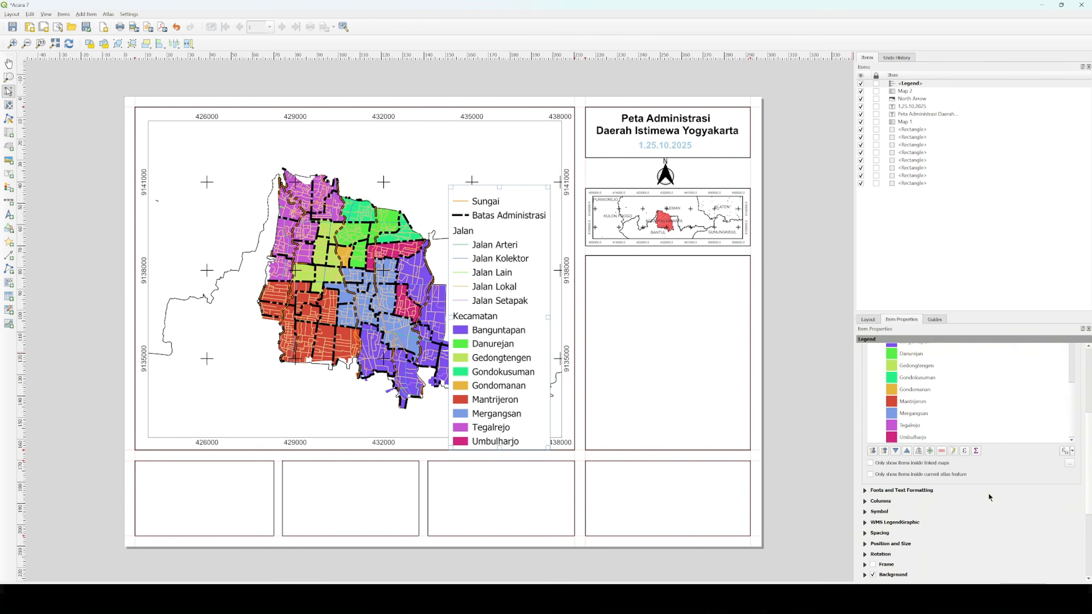
{"action": "left_click", "coordinate": [865, 501]}
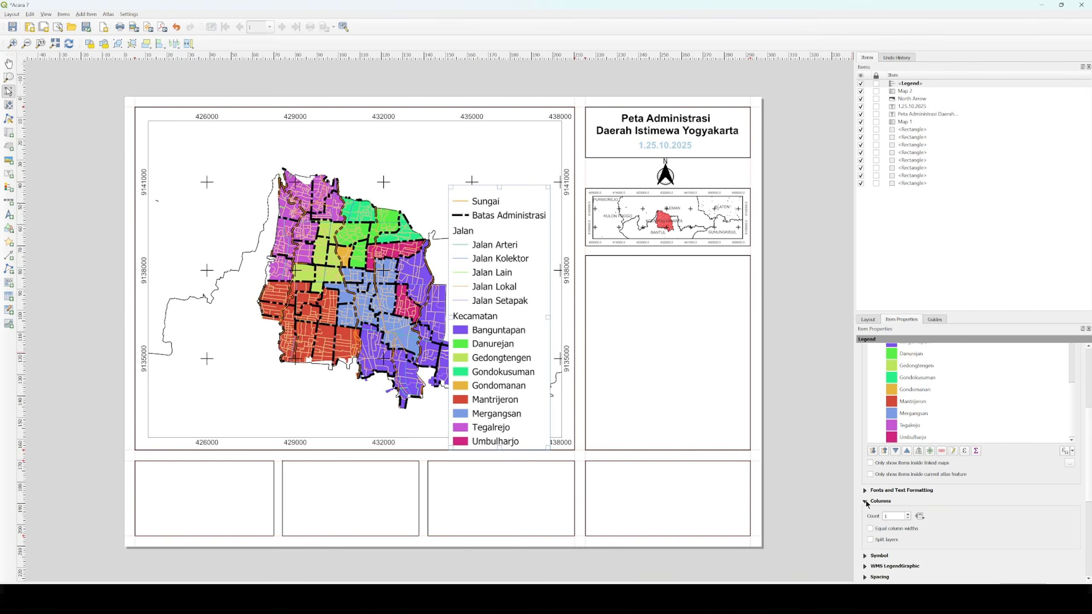
{"action": "left_click", "coordinate": [908, 515]}
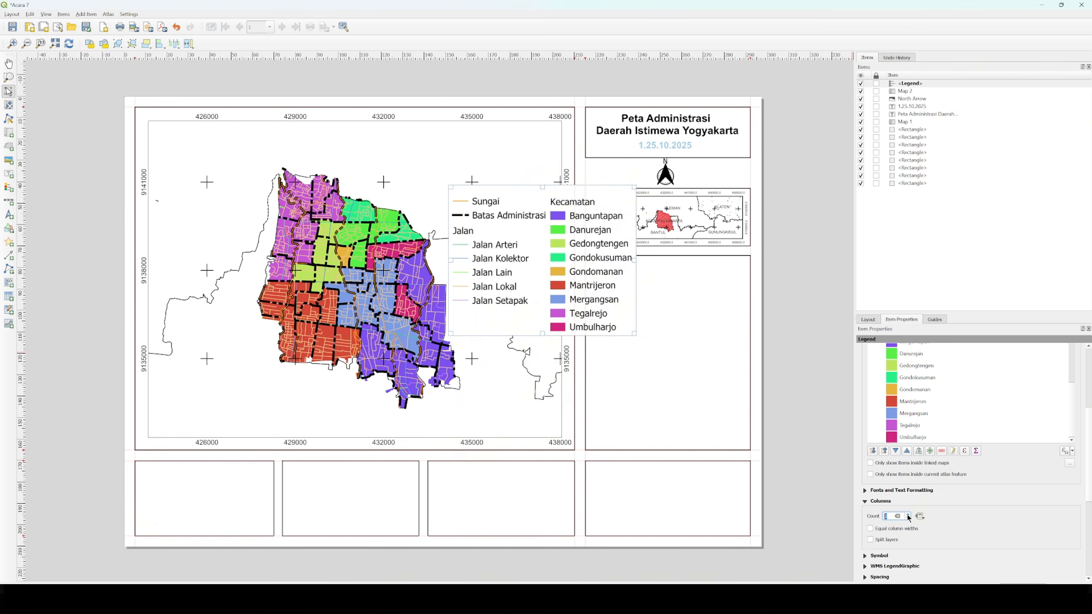
{"action": "left_click", "coordinate": [908, 519]}
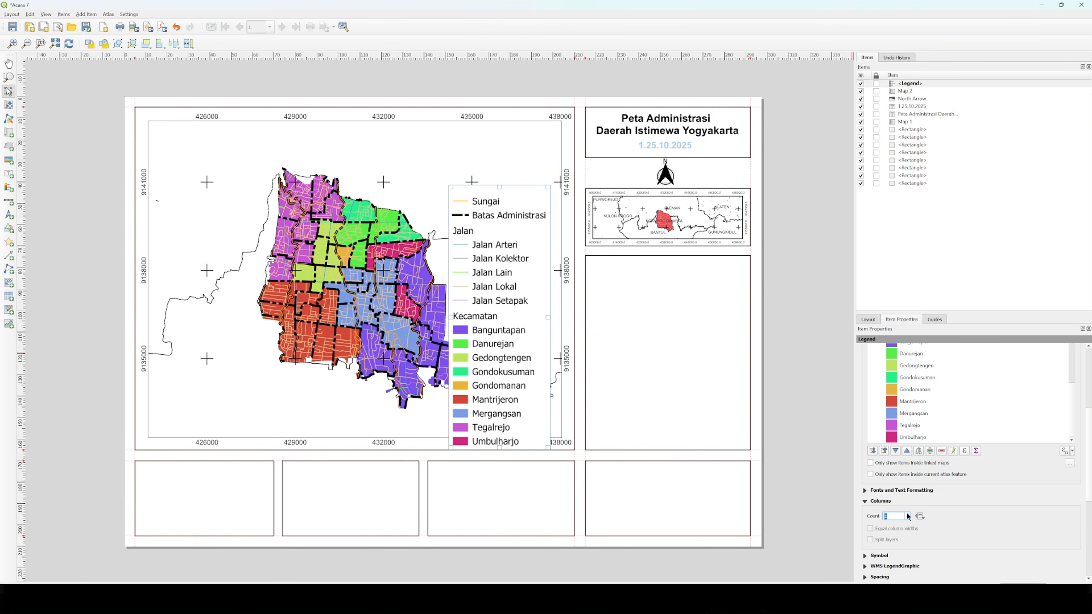
{"action": "left_click", "coordinate": [909, 514]}
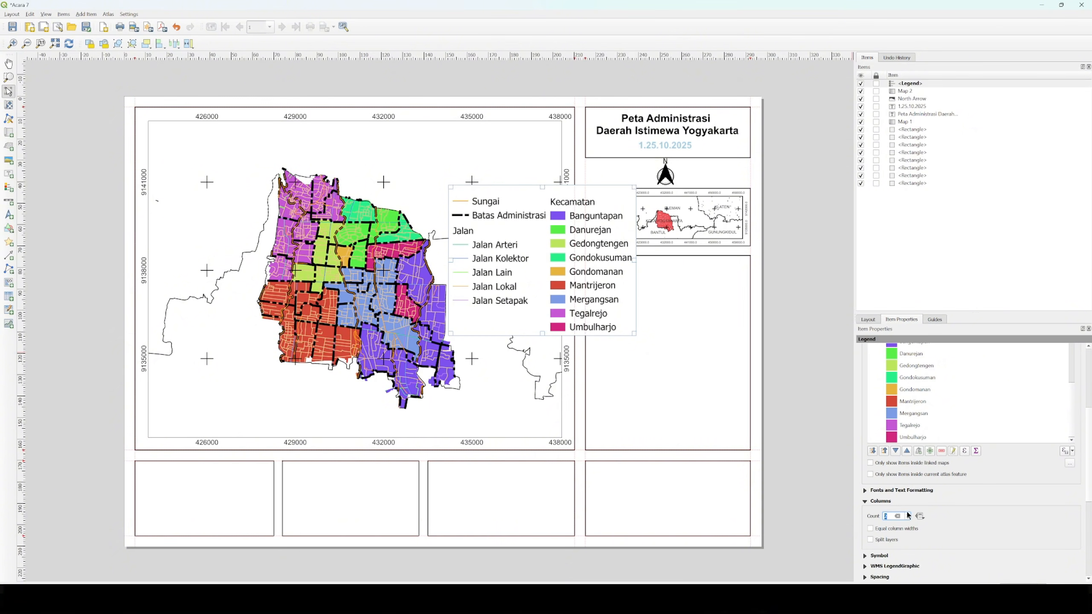
Try a legend symbol width of 3 mm and return it to 7 mm.
{"action": "scroll", "coordinate": [971, 506], "scroll_direction": "down", "scroll_amount": 2}
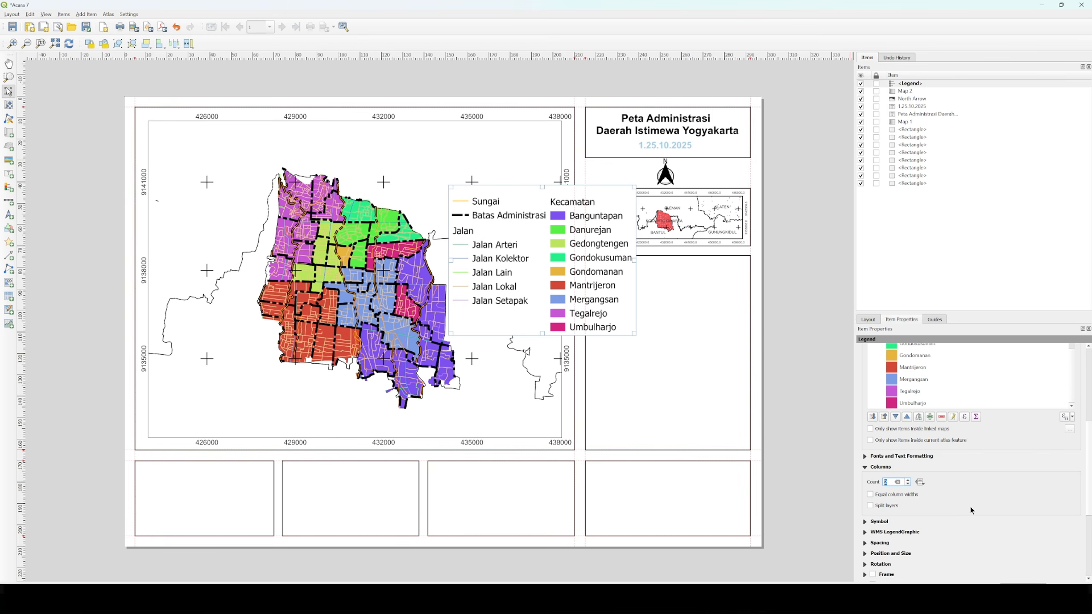
{"action": "left_click", "coordinate": [872, 489]}
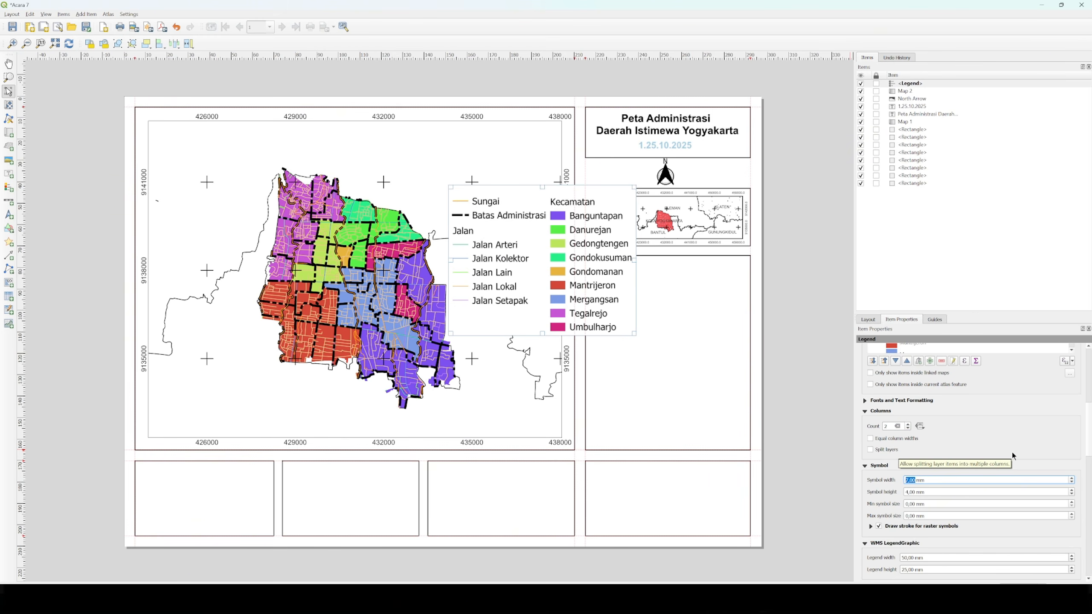
{"action": "left_click", "coordinate": [922, 479]}
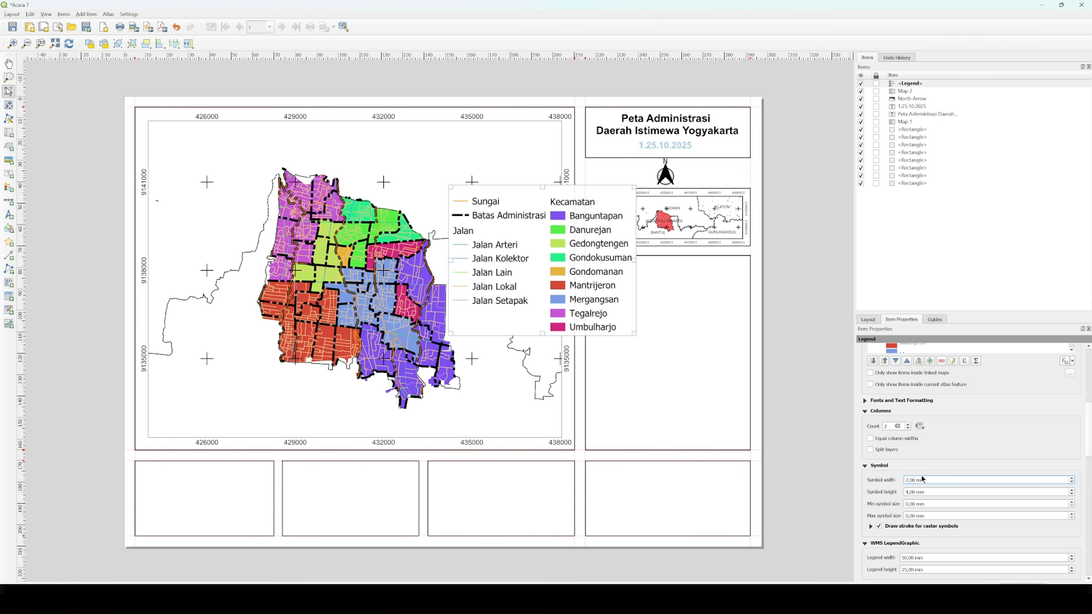
{"action": "left_click", "coordinate": [1072, 484]}
{"action": "left_click", "coordinate": [1072, 483]}
{"action": "left_click", "coordinate": [1071, 483]}
{"action": "left_click", "coordinate": [1071, 483]}
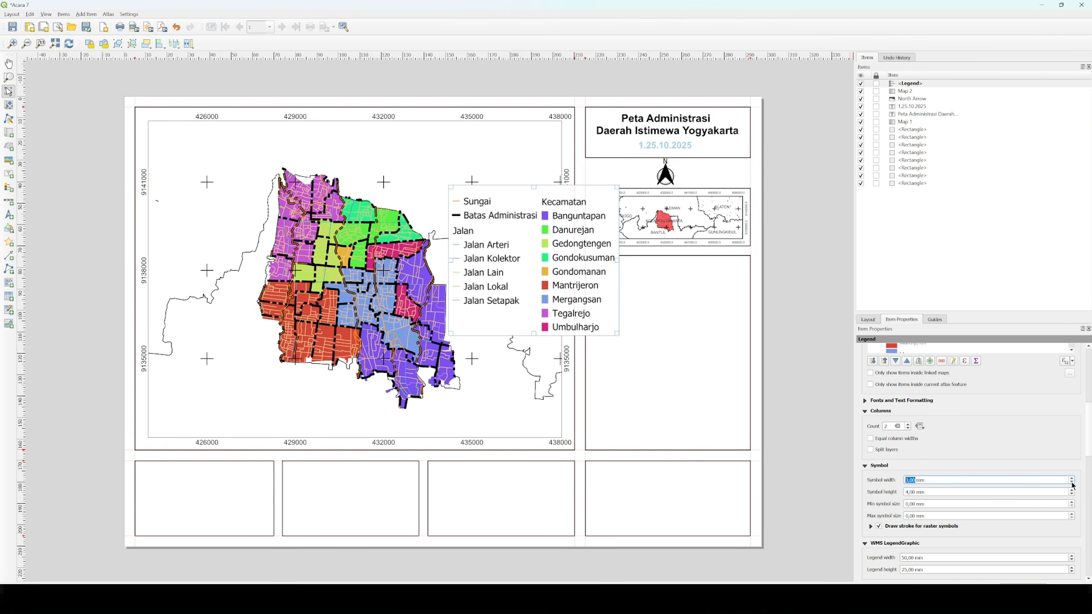
{"action": "left_click", "coordinate": [1072, 477]}
{"action": "left_click", "coordinate": [1073, 477]}
{"action": "left_click", "coordinate": [1073, 478]}
{"action": "left_click", "coordinate": [1073, 478]}
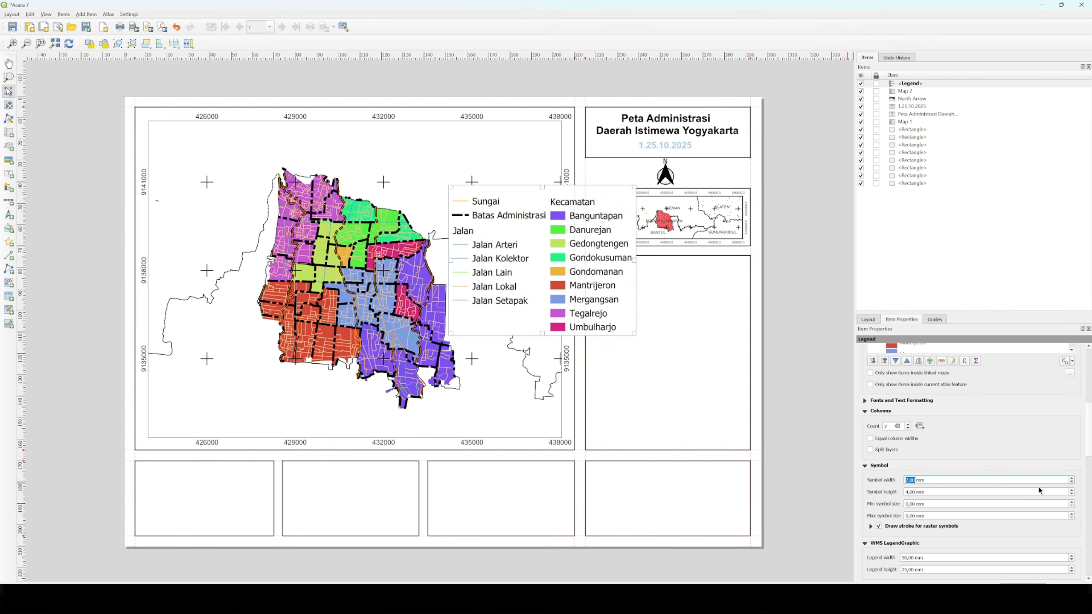
Try a legend symbol height of 2 mm and return it to 4 mm.
{"action": "left_click", "coordinate": [1072, 495]}
{"action": "left_click", "coordinate": [1072, 495]}
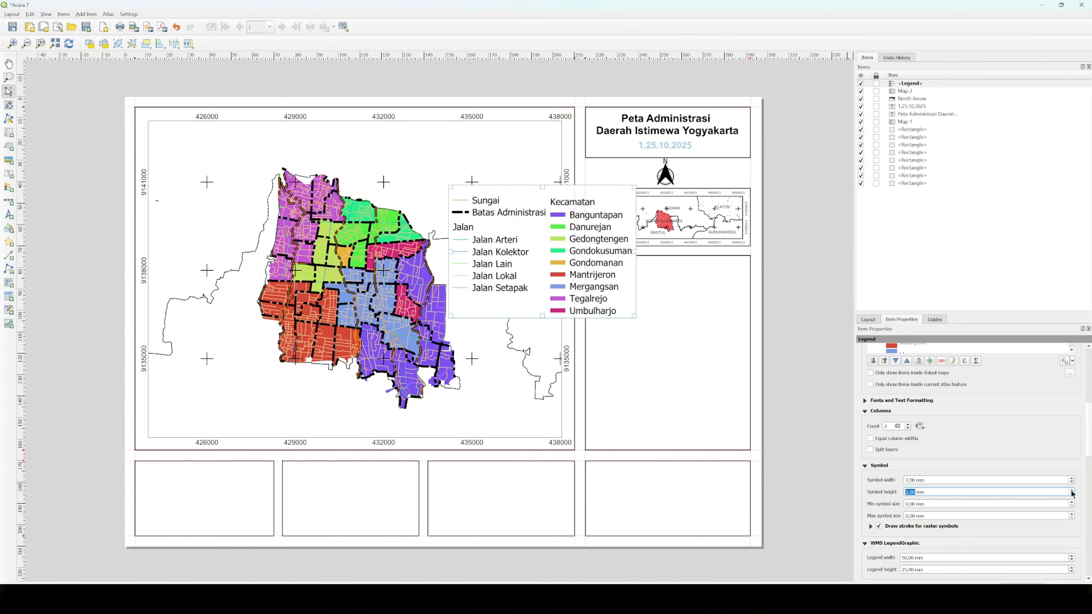
{"action": "left_click", "coordinate": [1072, 491]}
{"action": "left_click", "coordinate": [1072, 491]}
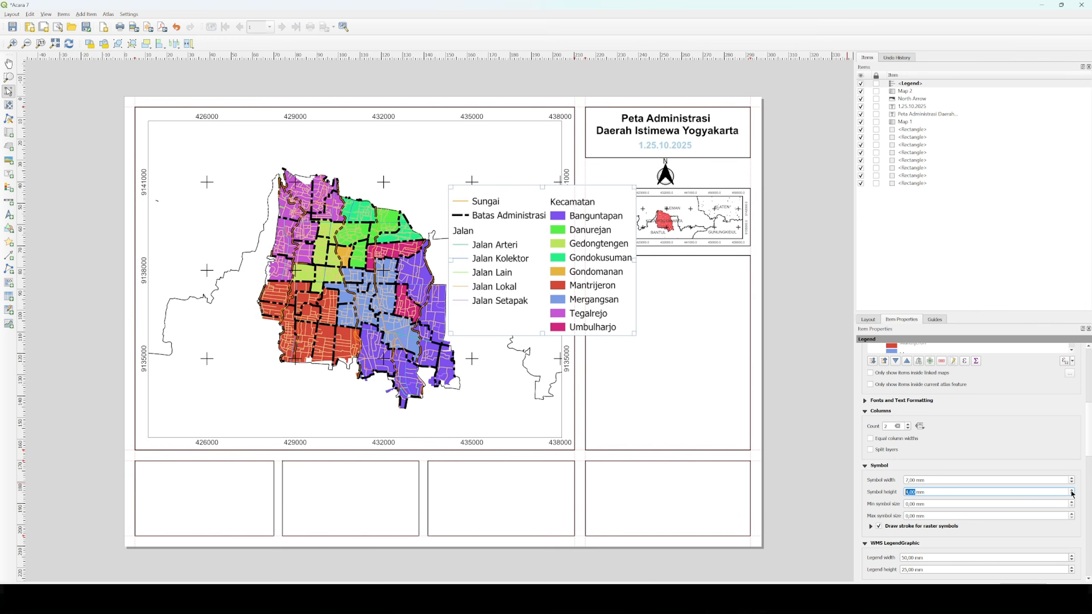
Give the legend the title Legenda.
{"action": "scroll", "coordinate": [943, 537], "scroll_direction": "up", "scroll_amount": 10}
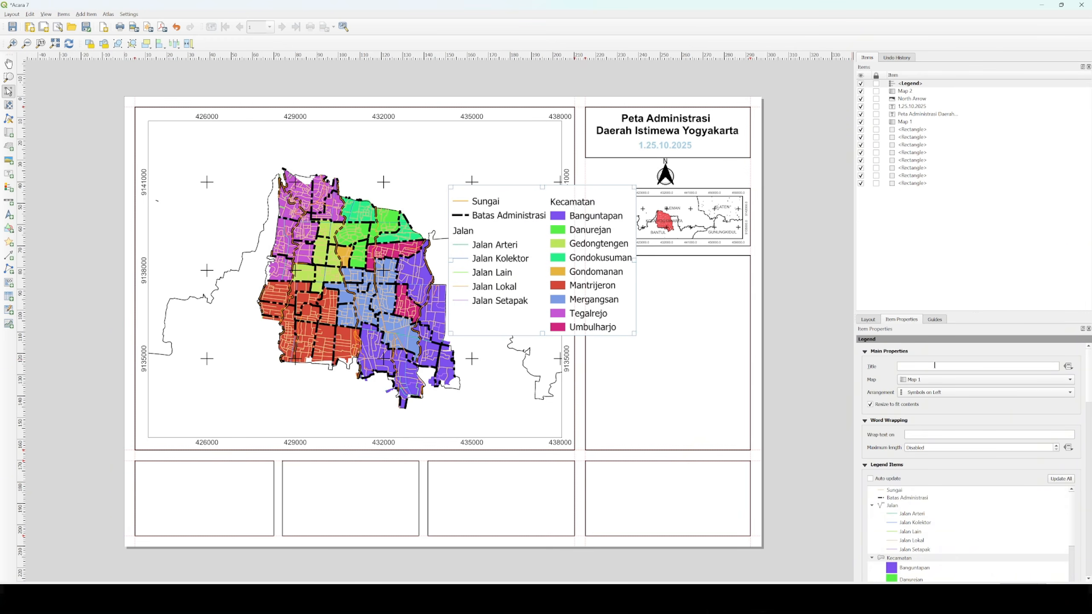
{"action": "left_click", "coordinate": [934, 366]}
{"action": "type", "text": "Leg"}
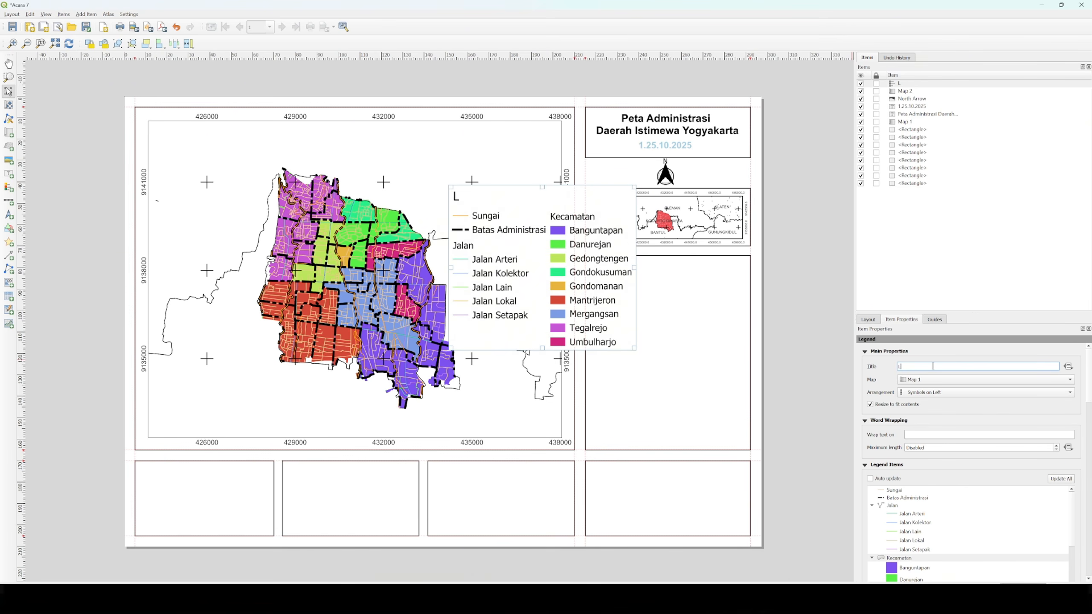
{"action": "type", "text": "enda"}
{"action": "left_click", "coordinate": [1028, 393]}
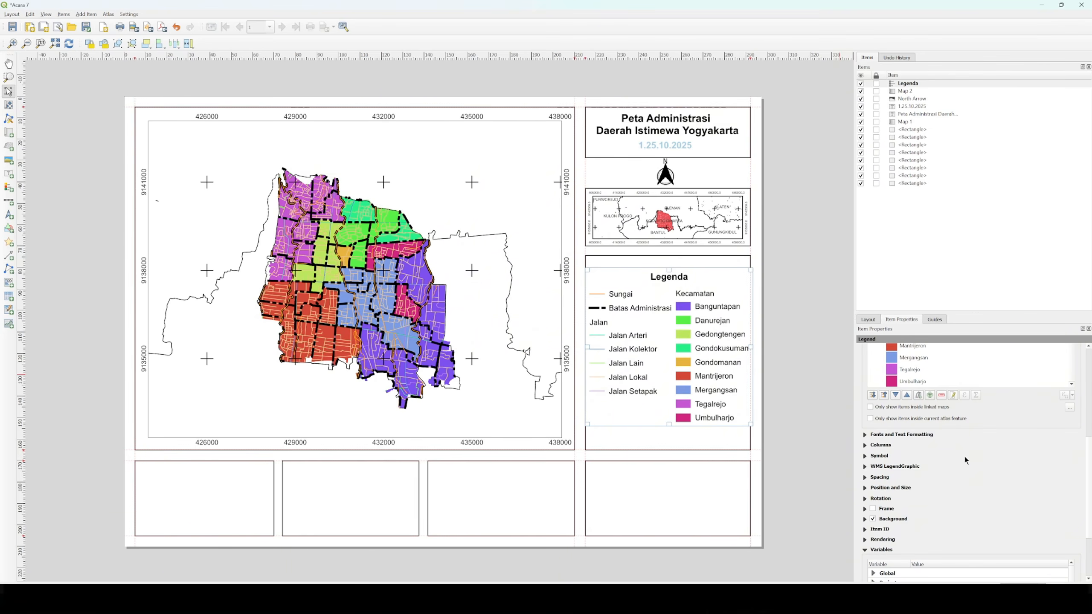
Check the text format of the legend title, including its font, style and size.
{"action": "left_click", "coordinate": [884, 436]}
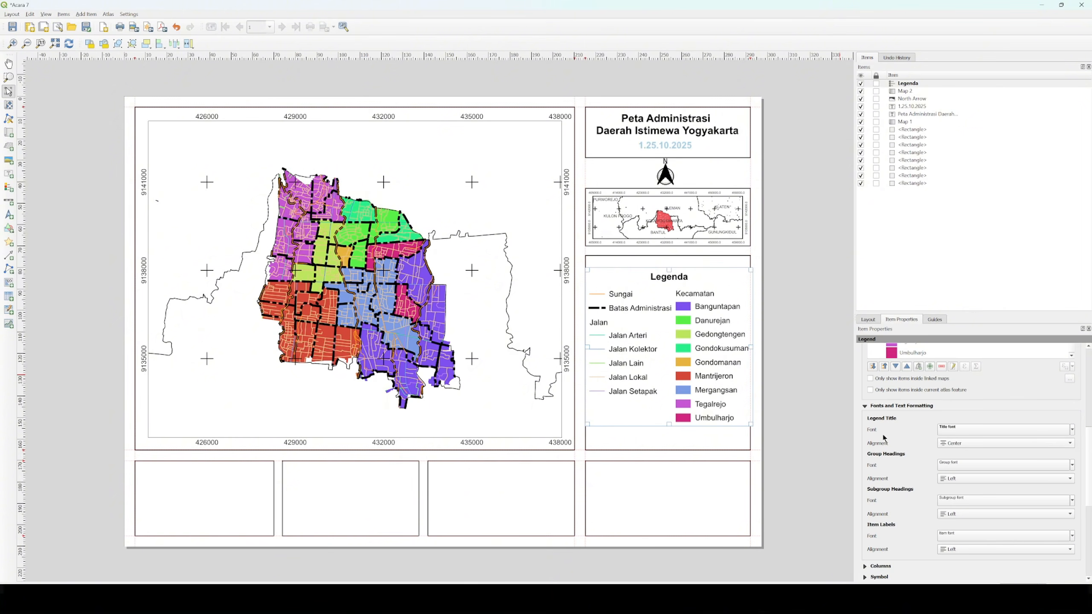
{"action": "left_click", "coordinate": [965, 428]}
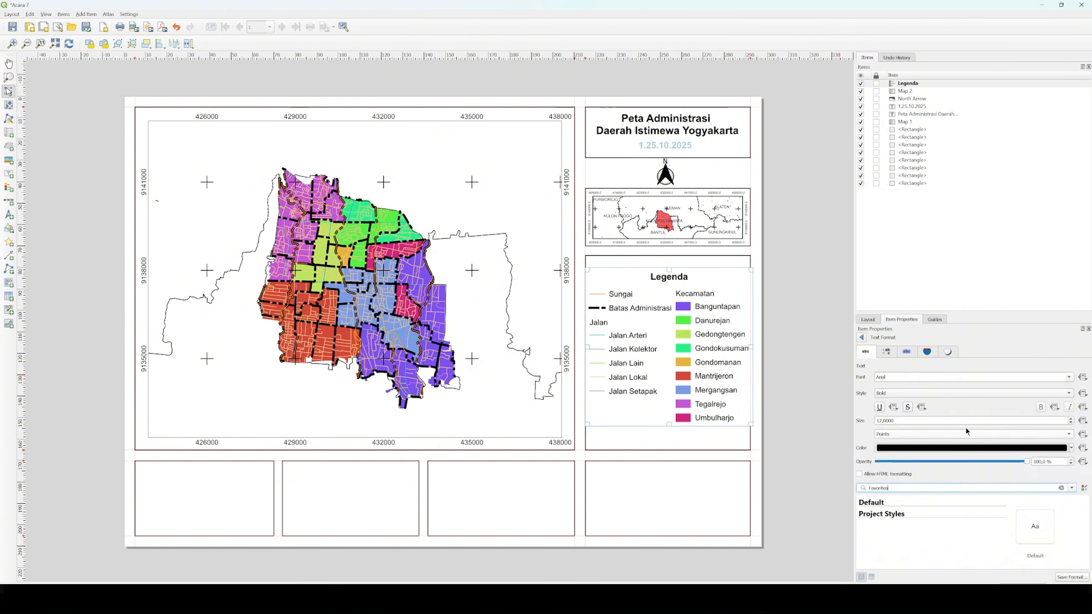
{"action": "left_click_drag", "start_coordinate": [889, 377], "coordinate": [879, 377]}
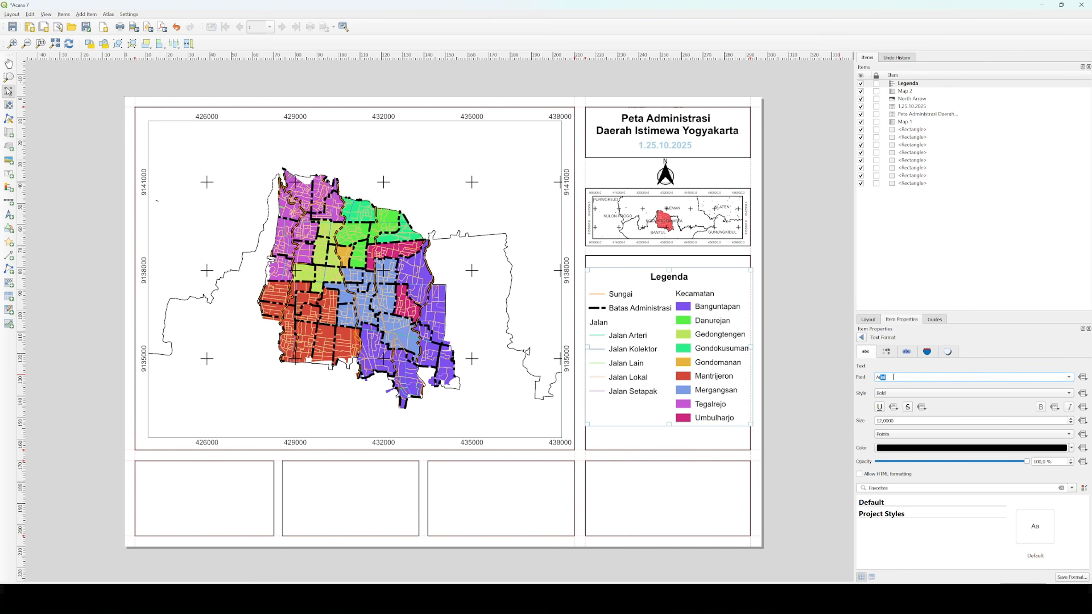
{"action": "left_click", "coordinate": [893, 376]}
{"action": "left_click", "coordinate": [863, 338]}
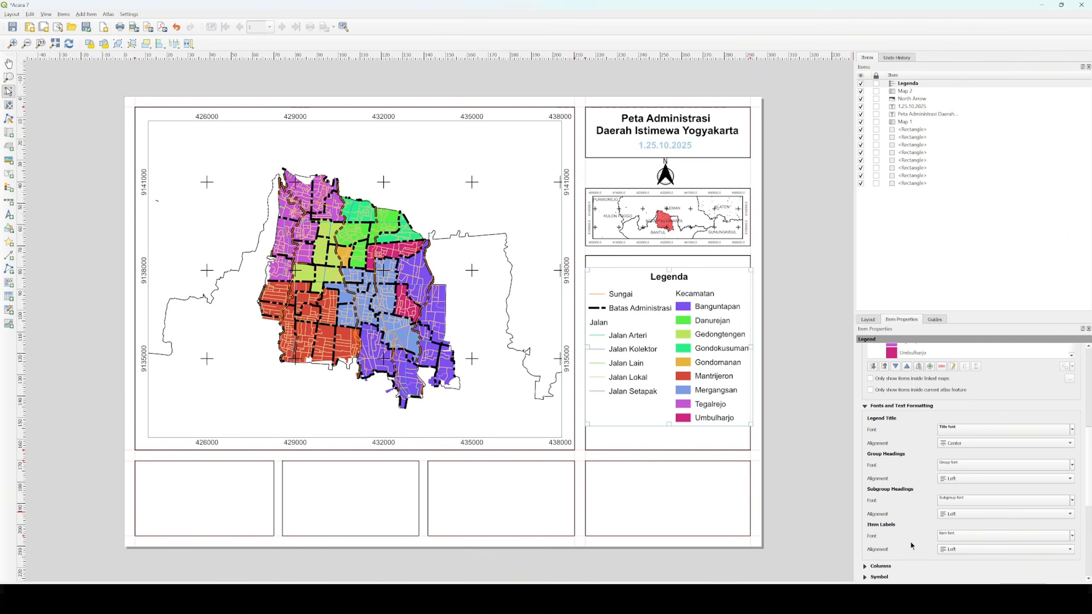
Set the legend's subgroup headings to the Bold font style.
{"action": "left_click", "coordinate": [973, 500]}
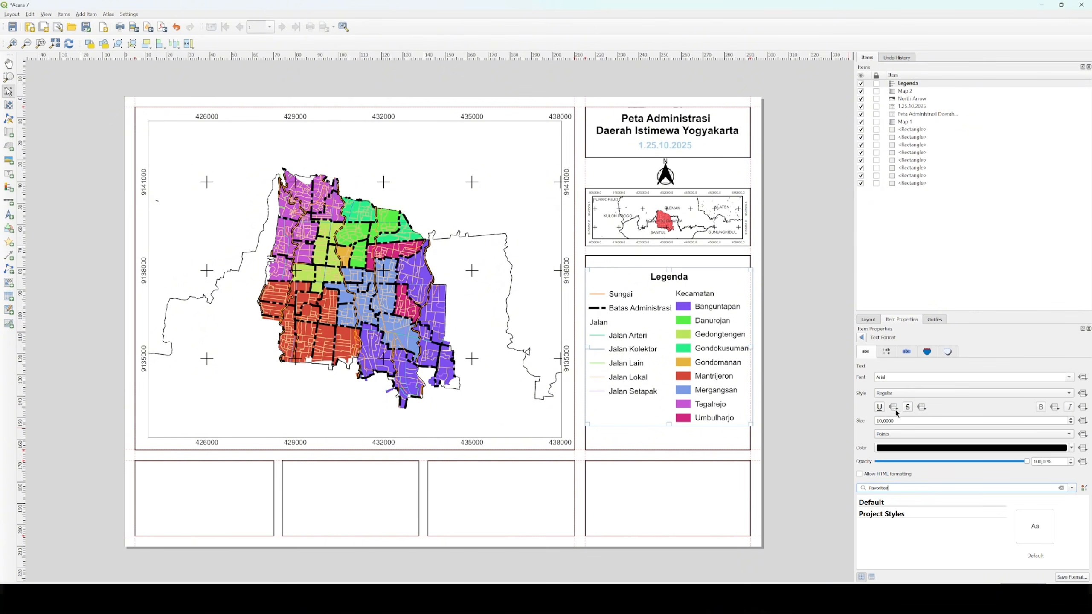
{"action": "left_click", "coordinate": [905, 394]}
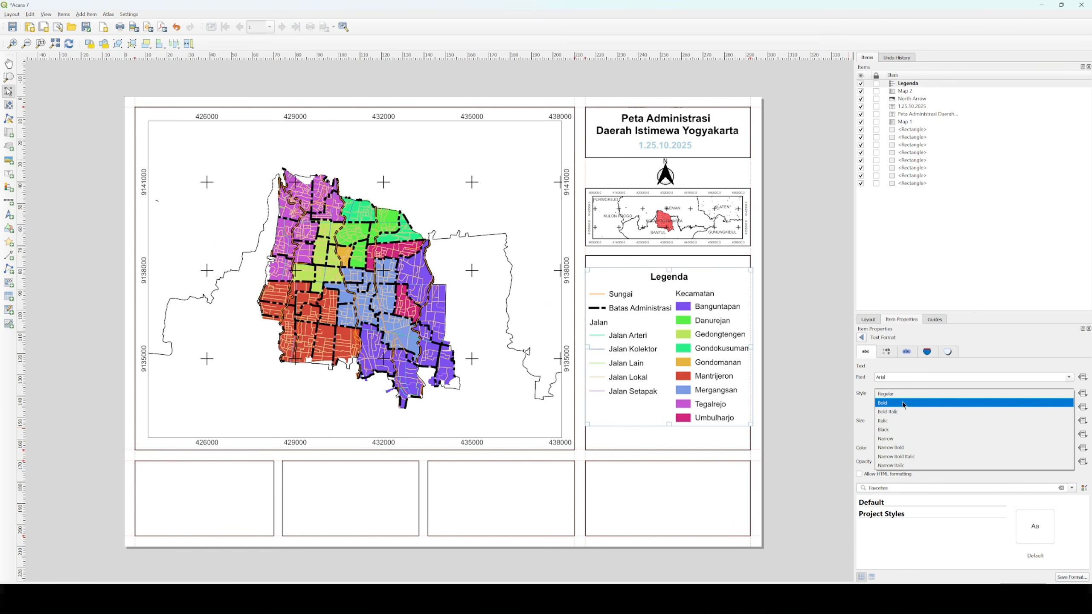
{"action": "left_click", "coordinate": [904, 405]}
{"action": "left_click", "coordinate": [861, 339]}
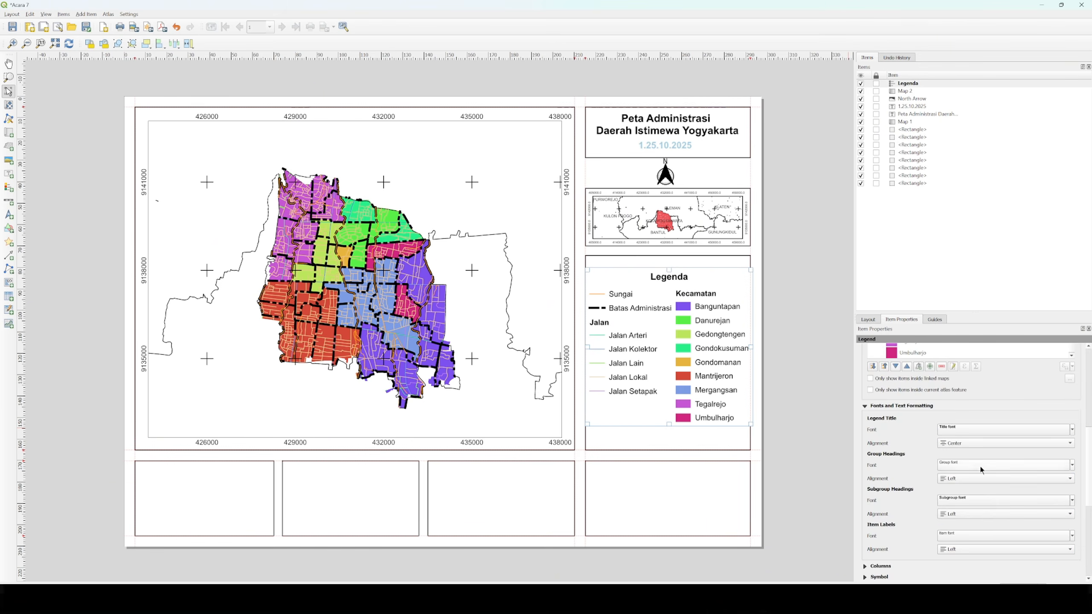
Reduce the font size of the legend's item labels to 8 points.
{"action": "left_click", "coordinate": [964, 534]}
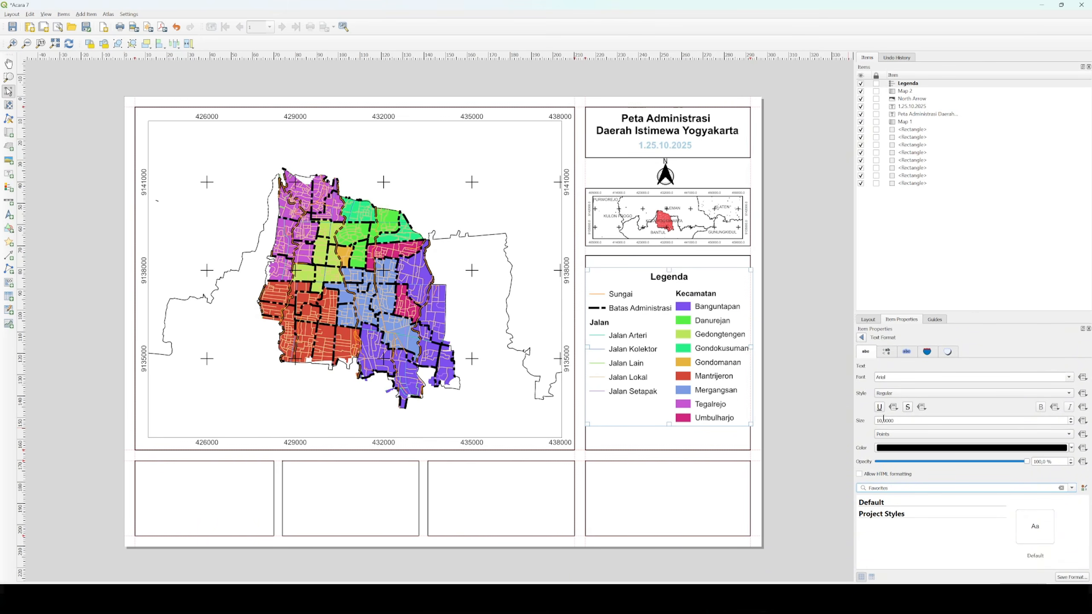
{"action": "left_click", "coordinate": [1070, 424]}
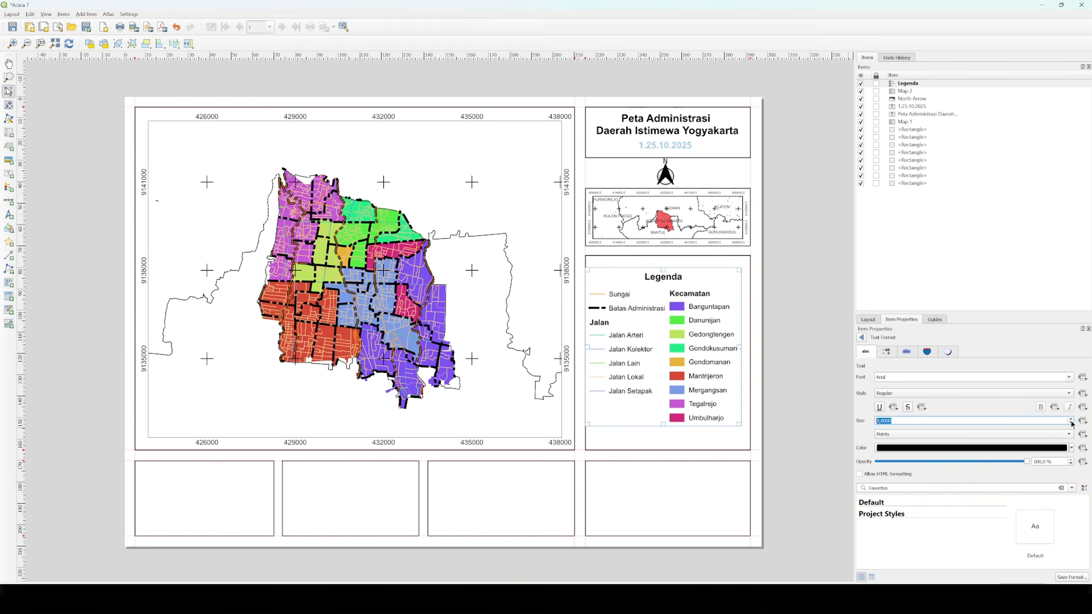
{"action": "left_click", "coordinate": [1071, 423]}
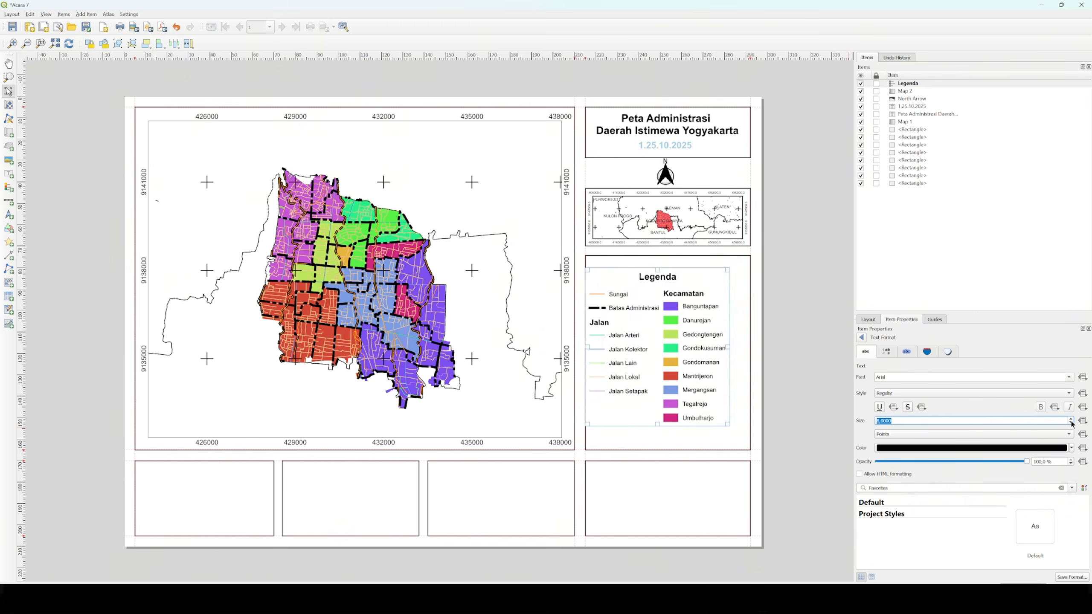
{"action": "left_click", "coordinate": [861, 337]}
Move the legend so it sits centred in the frame below the inset map, and deselect it.
{"action": "left_click", "coordinate": [800, 356]}
{"action": "left_click", "coordinate": [703, 349]}
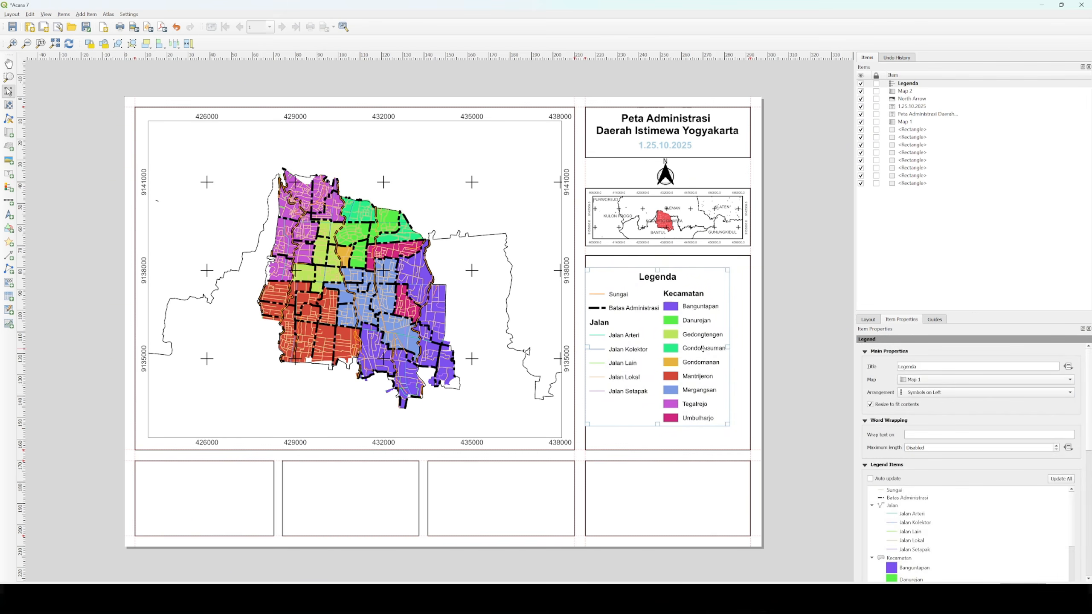
{"action": "left_click_drag", "start_coordinate": [657, 347], "coordinate": [667, 347]}
{"action": "left_click", "coordinate": [787, 341]}
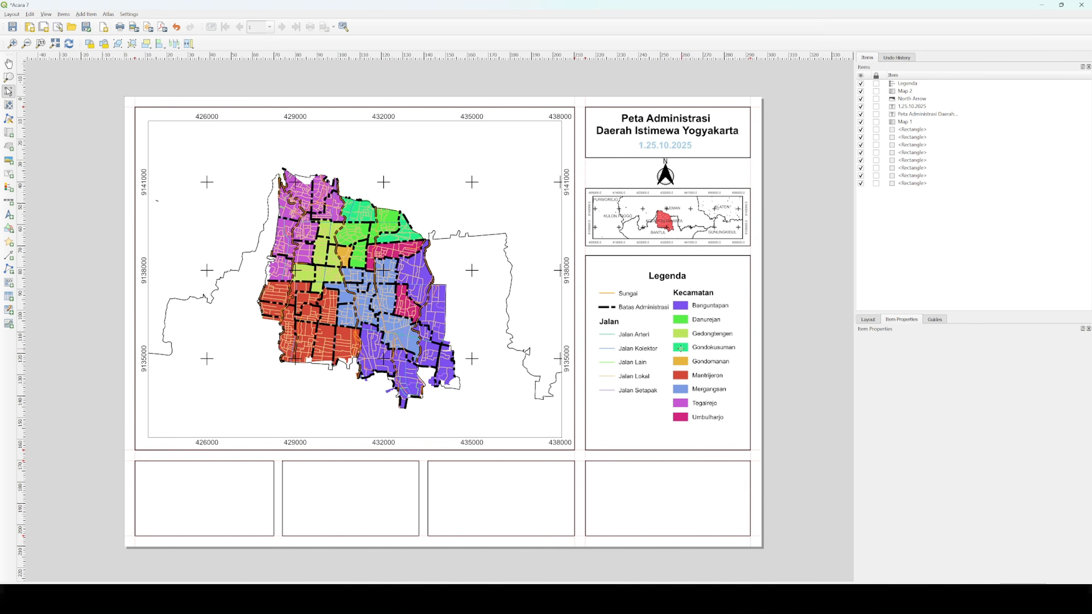
{"action": "left_click", "coordinate": [668, 352]}
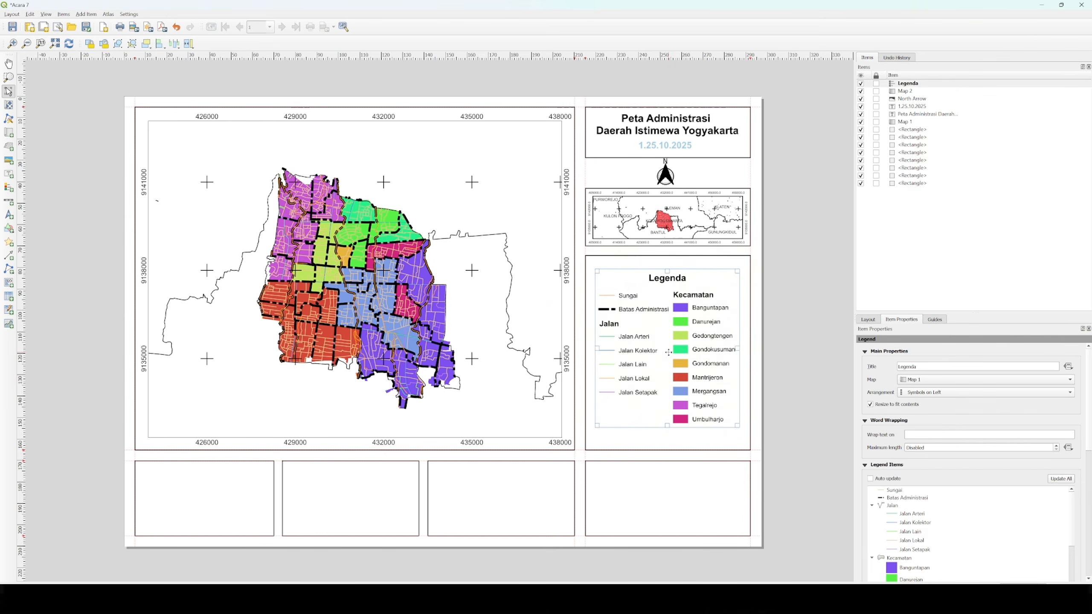
{"action": "left_click", "coordinate": [805, 362]}
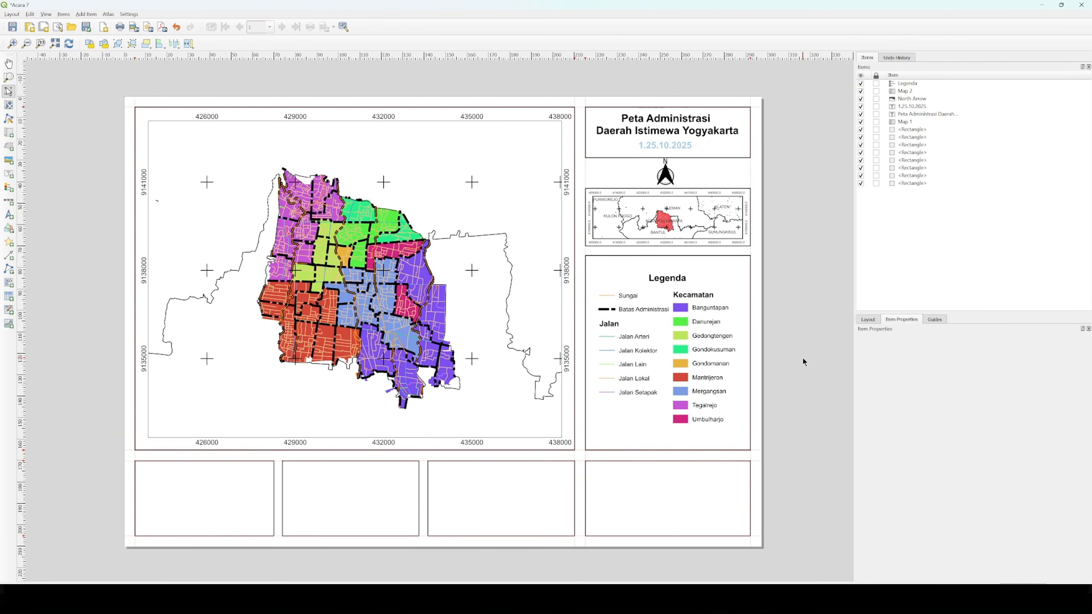
Add a raster picture to the empty frame below the legend, using the "logo uns" image from the Acara 7 folder.
{"action": "left_click", "coordinate": [13, 162]}
{"action": "left_click_drag", "start_coordinate": [649, 471], "coordinate": [681, 496]}
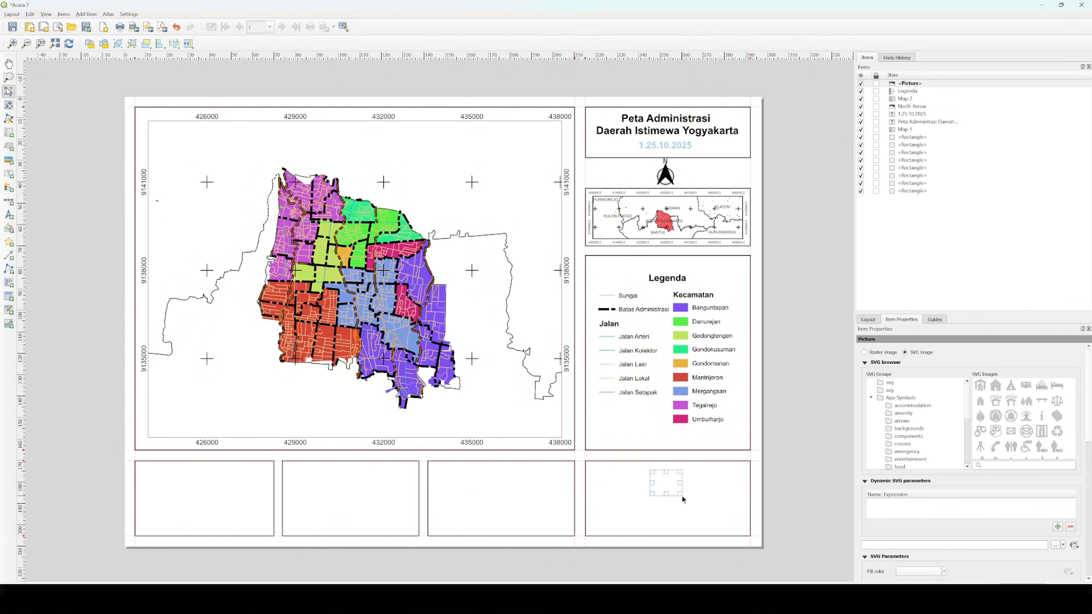
{"action": "left_click", "coordinate": [864, 353]}
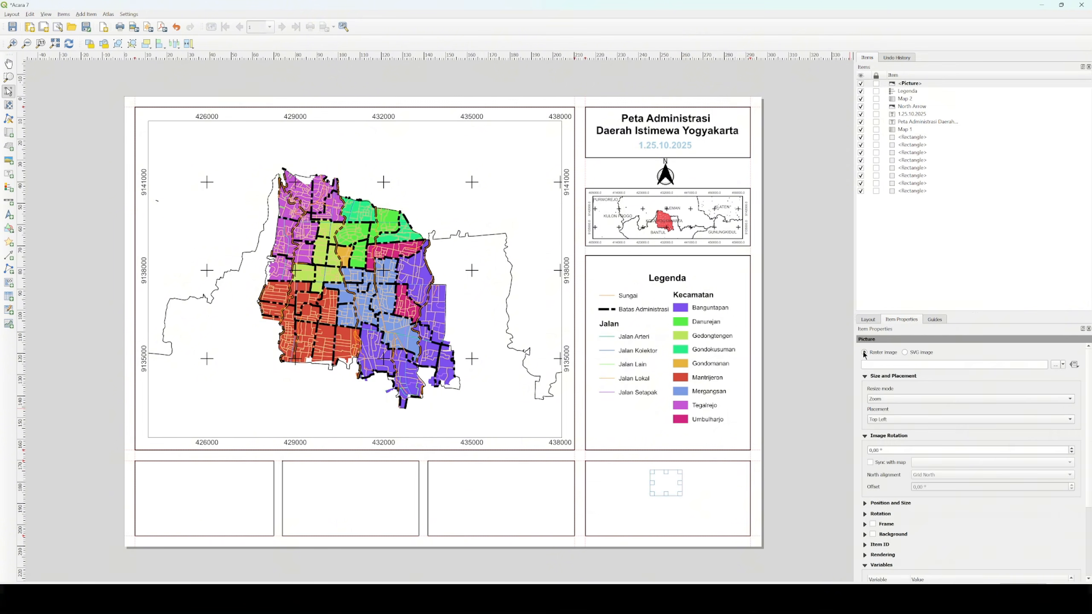
{"action": "left_click", "coordinate": [1054, 364]}
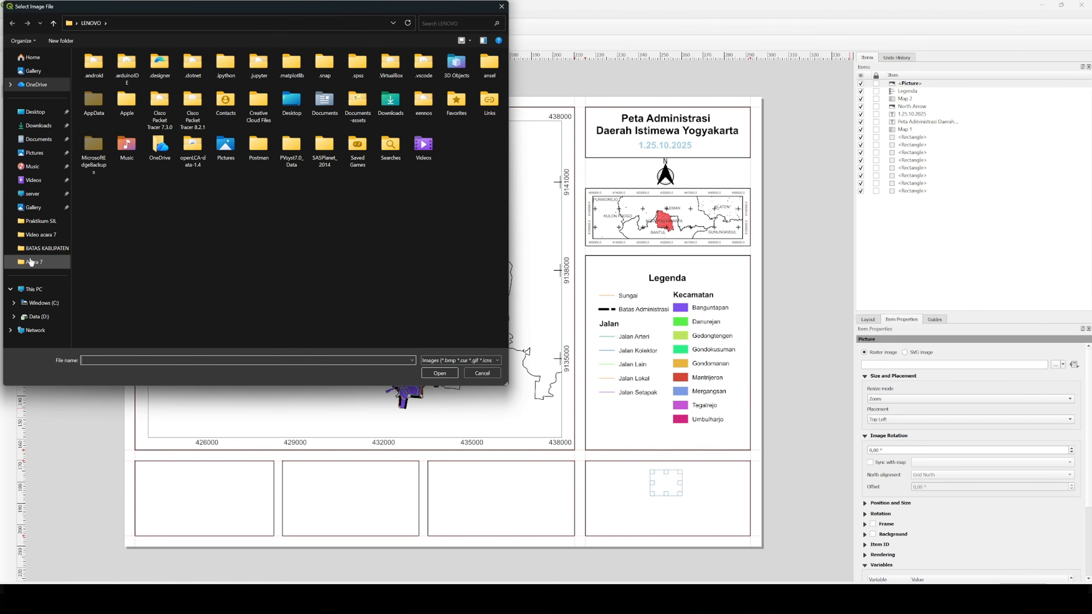
{"action": "left_click", "coordinate": [31, 262]}
{"action": "left_click", "coordinate": [197, 86]}
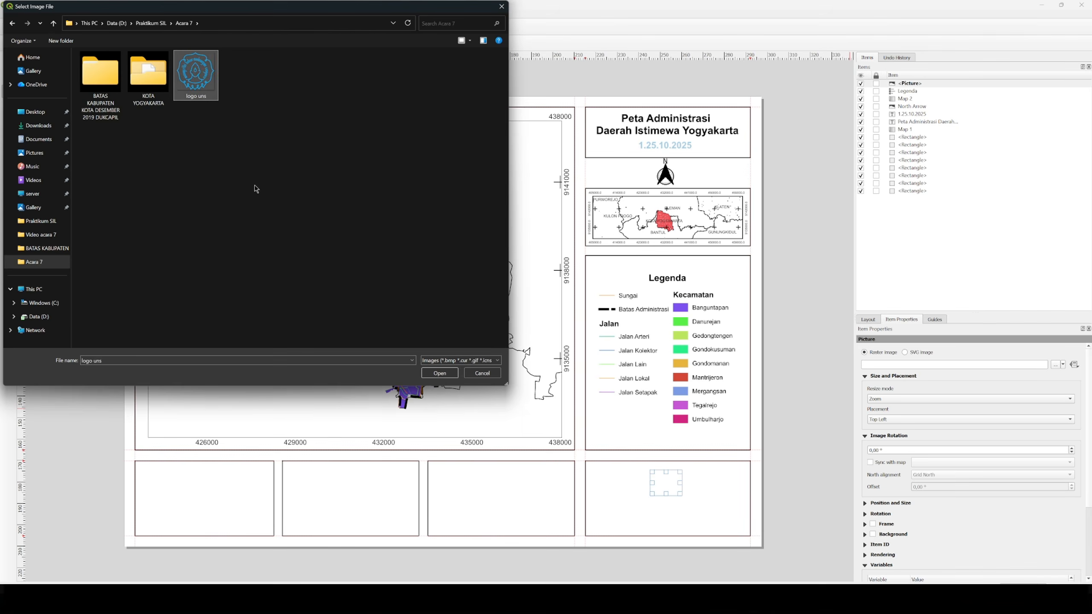
{"action": "left_click", "coordinate": [443, 375]}
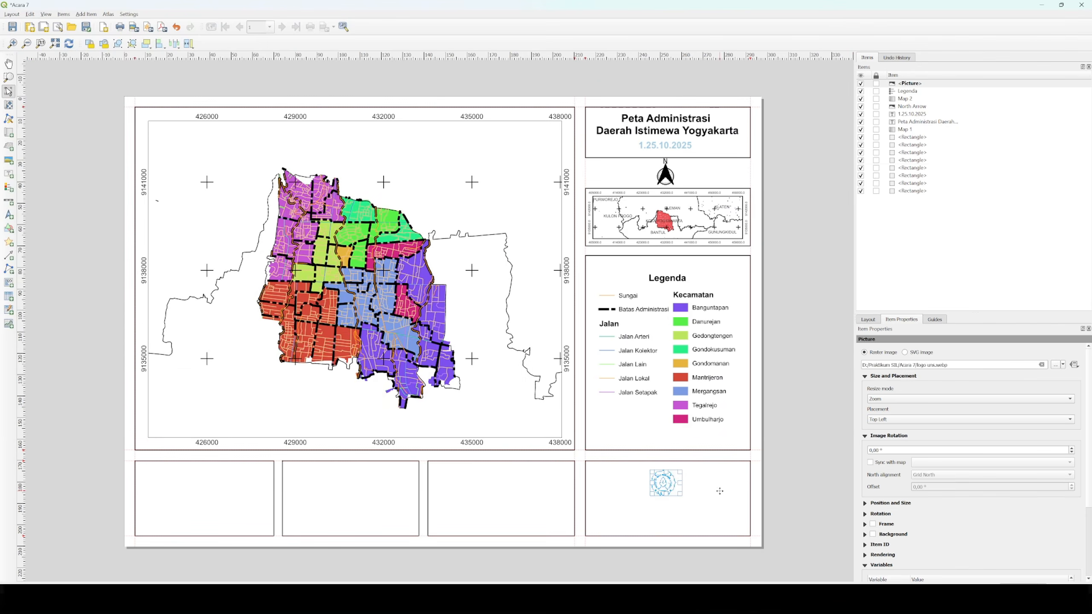
Move the logo to the upper centre of its frame and change its placement so the image is horizontally centred in the picture box.
{"action": "left_click", "coordinate": [718, 491]}
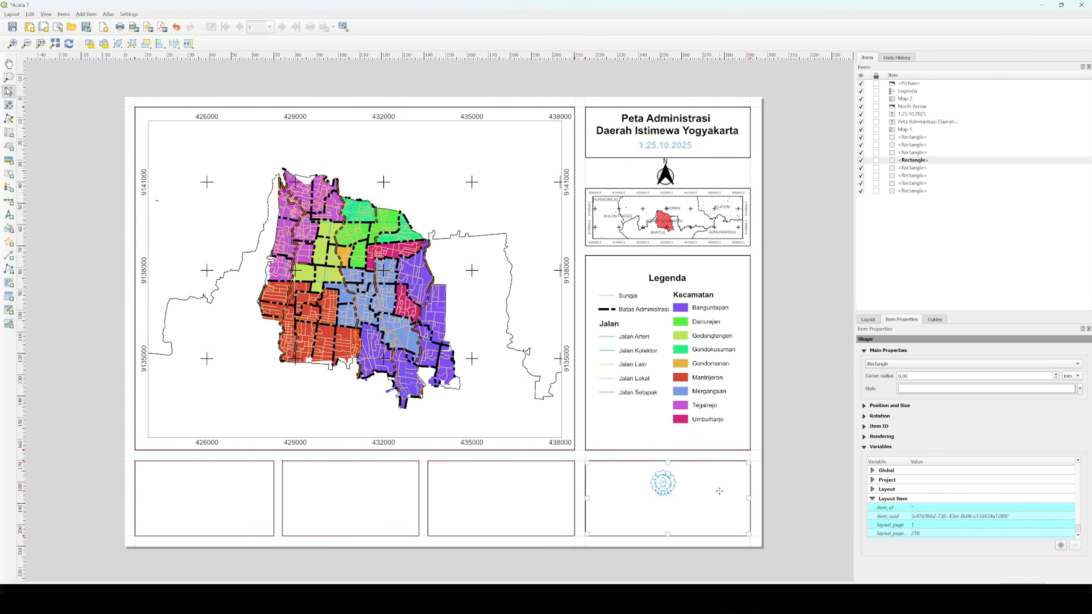
{"action": "left_click", "coordinate": [666, 481]}
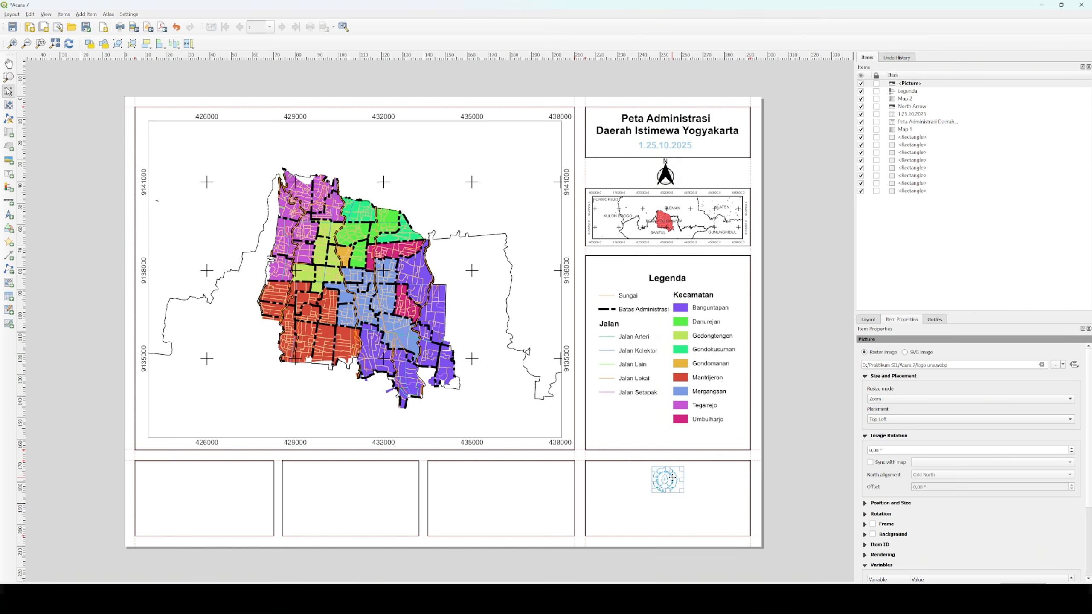
{"action": "left_click", "coordinate": [705, 481]}
{"action": "left_click", "coordinate": [670, 479]}
{"action": "left_click", "coordinate": [898, 419]}
{"action": "left_click", "coordinate": [900, 429]}
{"action": "left_click", "coordinate": [706, 481]}
{"action": "left_click_drag", "start_coordinate": [669, 481], "coordinate": [670, 479]}
{"action": "left_click", "coordinate": [711, 479]}
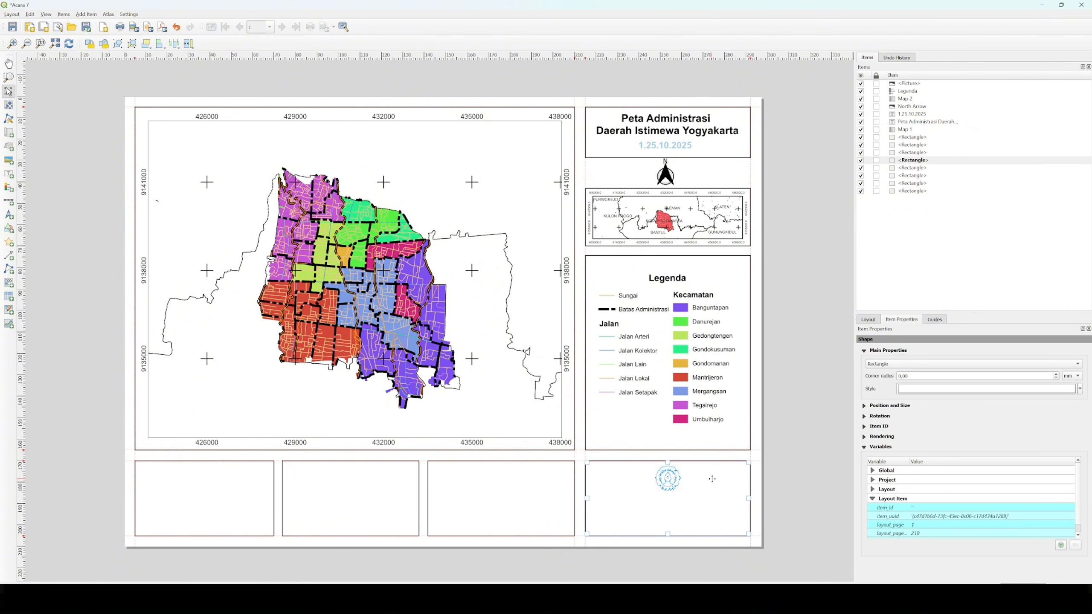
Add a two-line label below the logo reading "DICETAK DAN DITERBITKAN OLEH :" and "LABORATORIUM SISTEM INFORMASI LINGKUNGAN".
{"action": "left_click", "coordinate": [8, 174]}
{"action": "left_click_drag", "start_coordinate": [597, 496], "coordinate": [739, 520]}
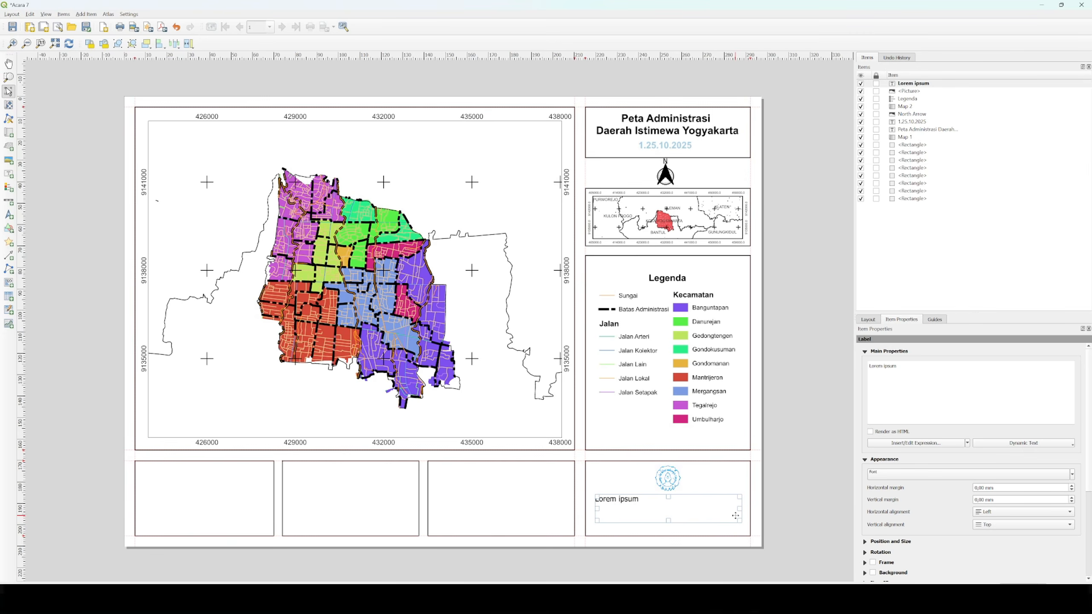
{"action": "triple_click", "coordinate": [877, 369]}
{"action": "type", "text": "DICETAK DAN DITERBITKAN OLEH :"}
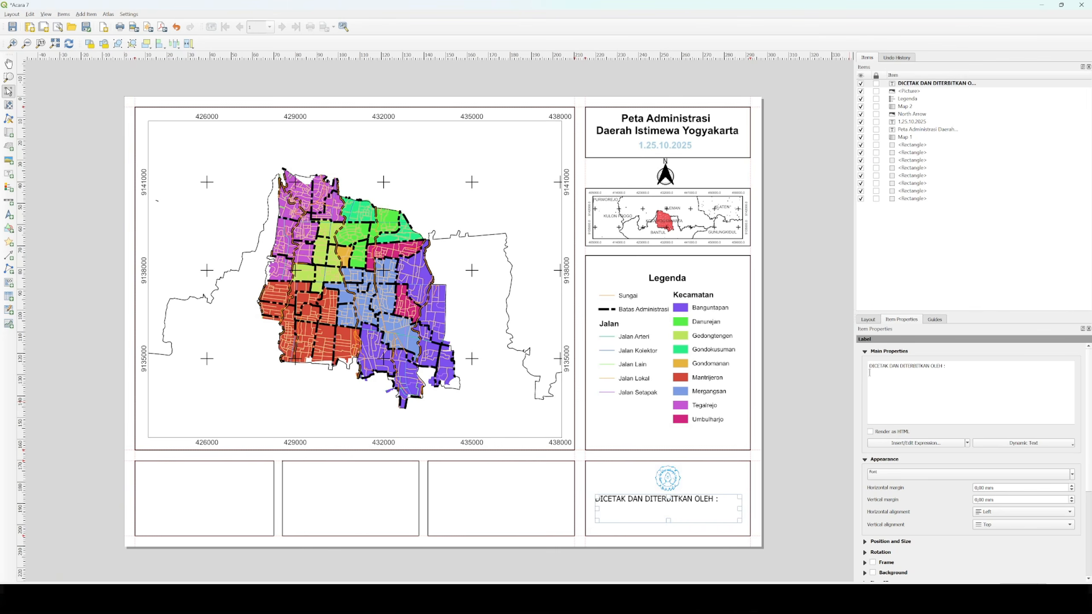
{"action": "key", "text": "Return"}
{"action": "type", "text": "LABEL"}
{"action": "key", "text": "BackSpace"}
{"action": "key", "text": "BackSpace"}
{"action": "key", "text": "BackSpace"}
{"action": "key", "text": "BackSpace"}
{"action": "type", "text": "LABORATORIUM SISTEM INFORMASI LINGKUNGAN"}
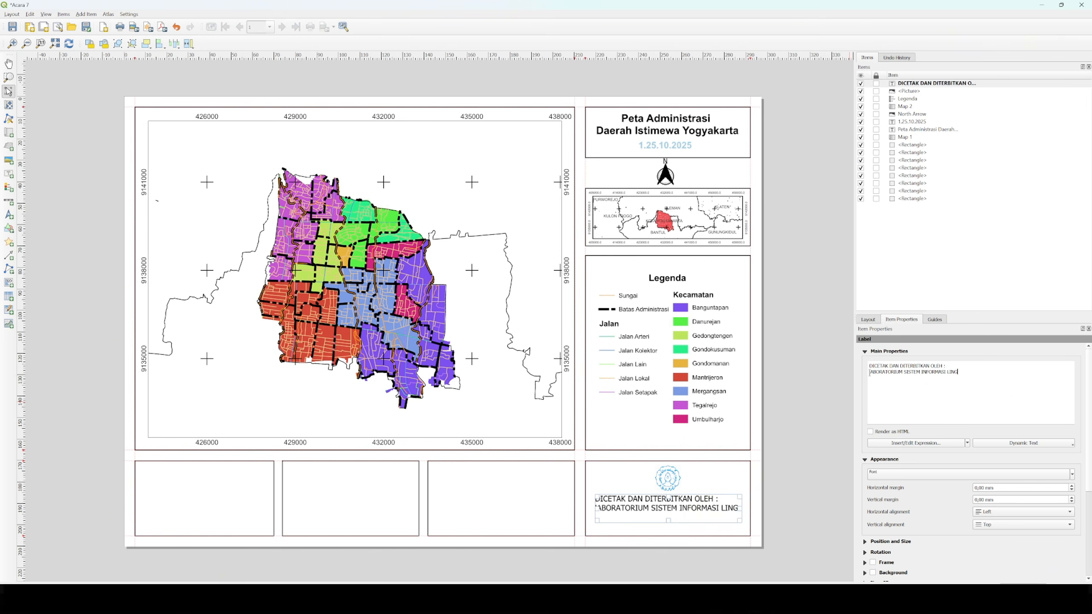
Set the font of the publisher label below the logo to Arial.
{"action": "left_click", "coordinate": [916, 478]}
{"action": "left_click_drag", "start_coordinate": [913, 378], "coordinate": [878, 380]}
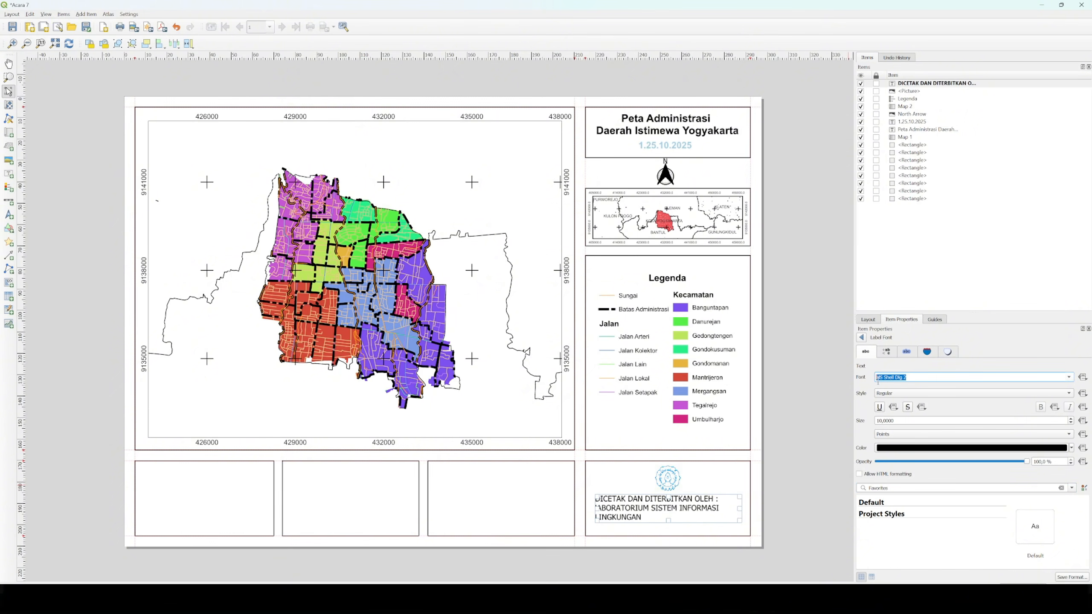
{"action": "type", "text": "ARIAS"}
{"action": "key", "text": "BackSpace"}
{"action": "type", "text": "L"}
{"action": "key", "text": "Return"}
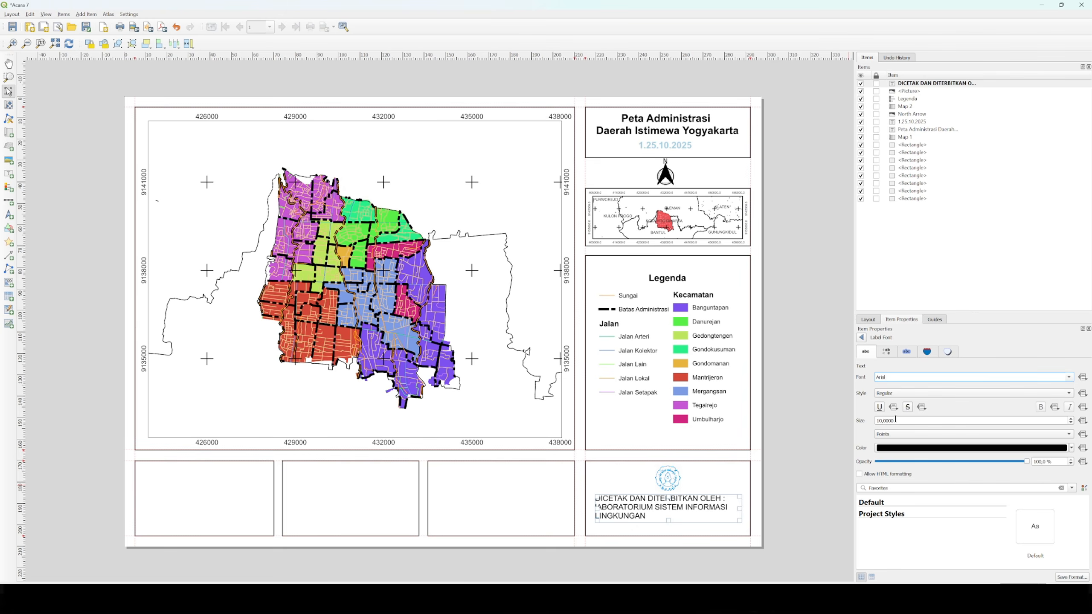
Set the publisher label's horizontal alignment to Center.
{"action": "left_click", "coordinate": [861, 338]}
{"action": "left_click", "coordinate": [989, 513]}
{"action": "left_click", "coordinate": [994, 524]}
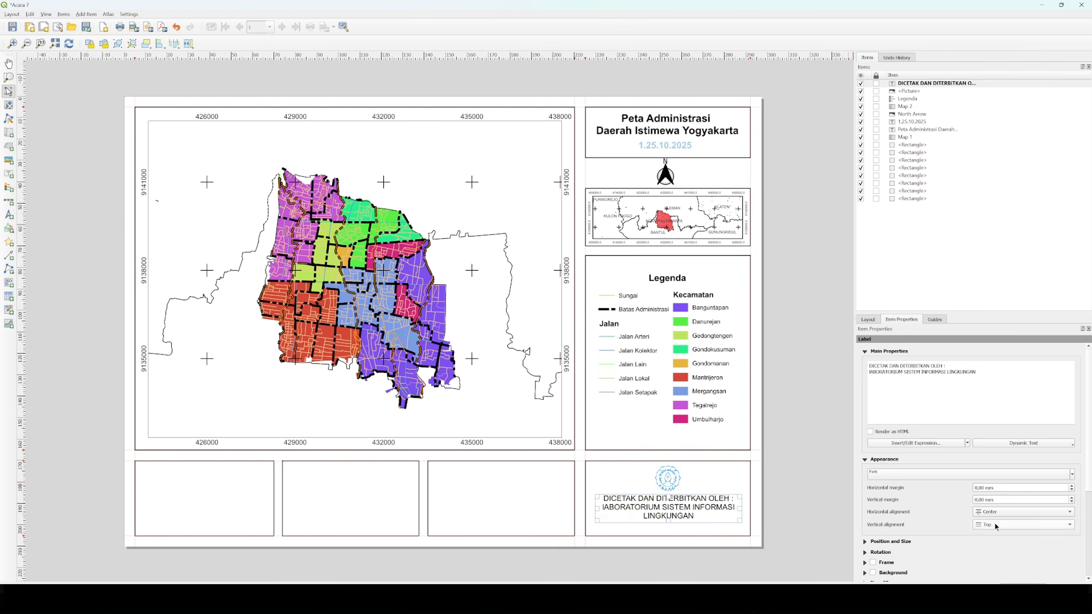
Move the publisher label slightly down to leave more space below the logo, and deselect it.
{"action": "left_click", "coordinate": [739, 509]}
{"action": "left_click", "coordinate": [681, 506]}
{"action": "left_click", "coordinate": [754, 487]}
{"action": "left_click_drag", "start_coordinate": [671, 499], "coordinate": [671, 501]}
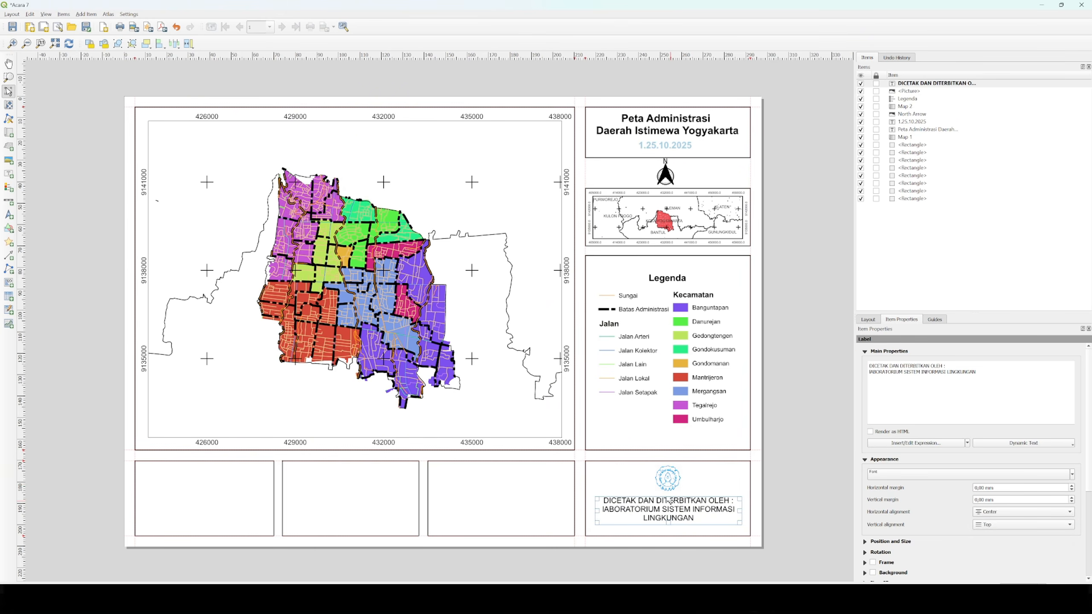
{"action": "left_click", "coordinate": [792, 499]}
Correct the first letter of LABORATORIUM in the publisher label to a capital L, and deselect the label.
{"action": "left_click", "coordinate": [617, 509]}
{"action": "key", "text": "BackSpace"}
{"action": "type", "text": "L"}
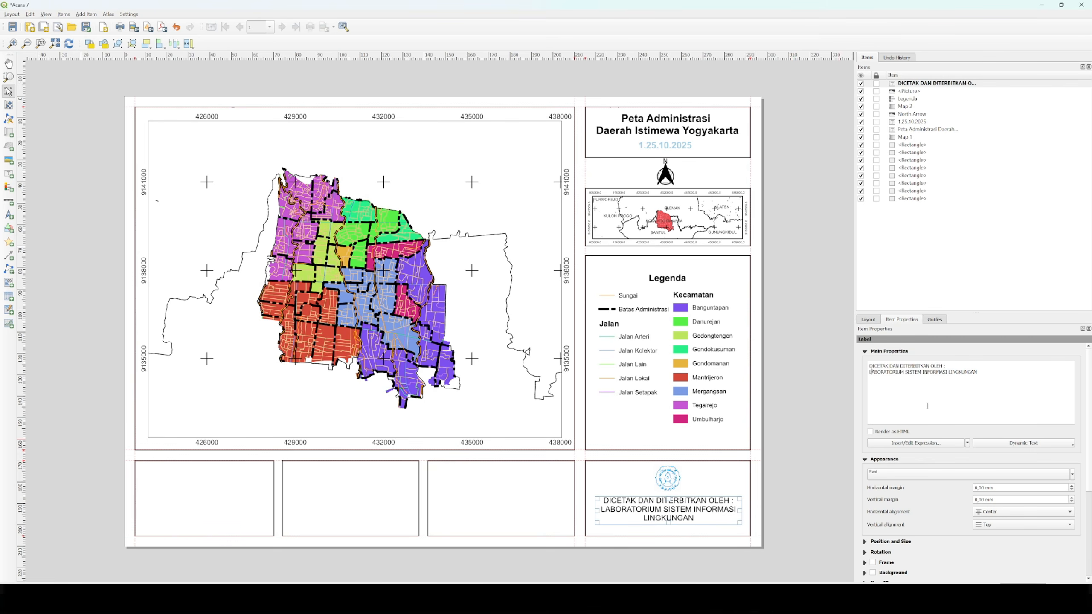
{"action": "left_click", "coordinate": [787, 489]}
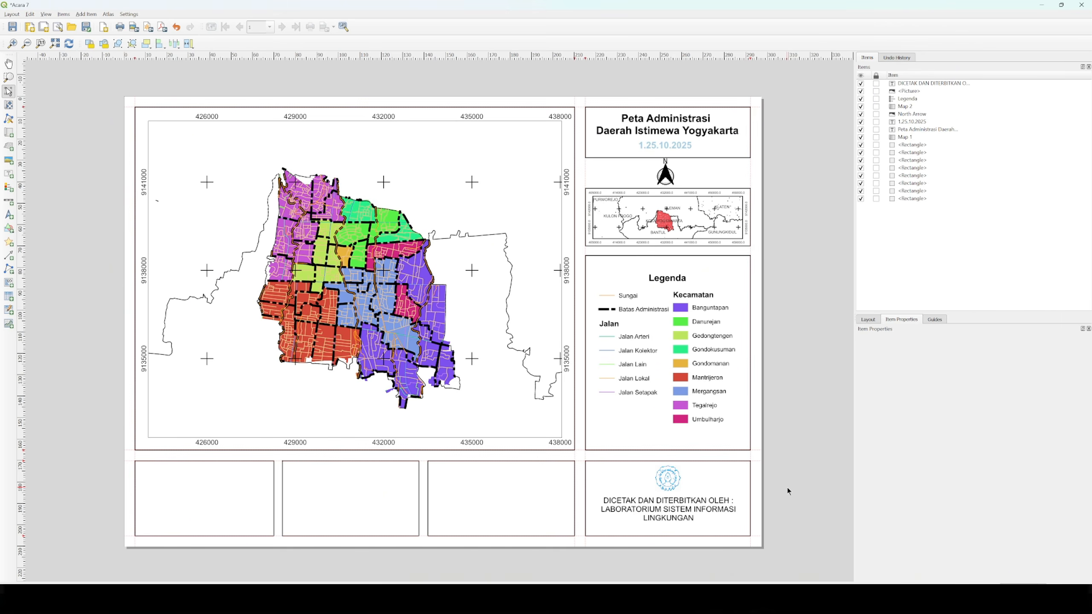
{"action": "left_click", "coordinate": [551, 498]}
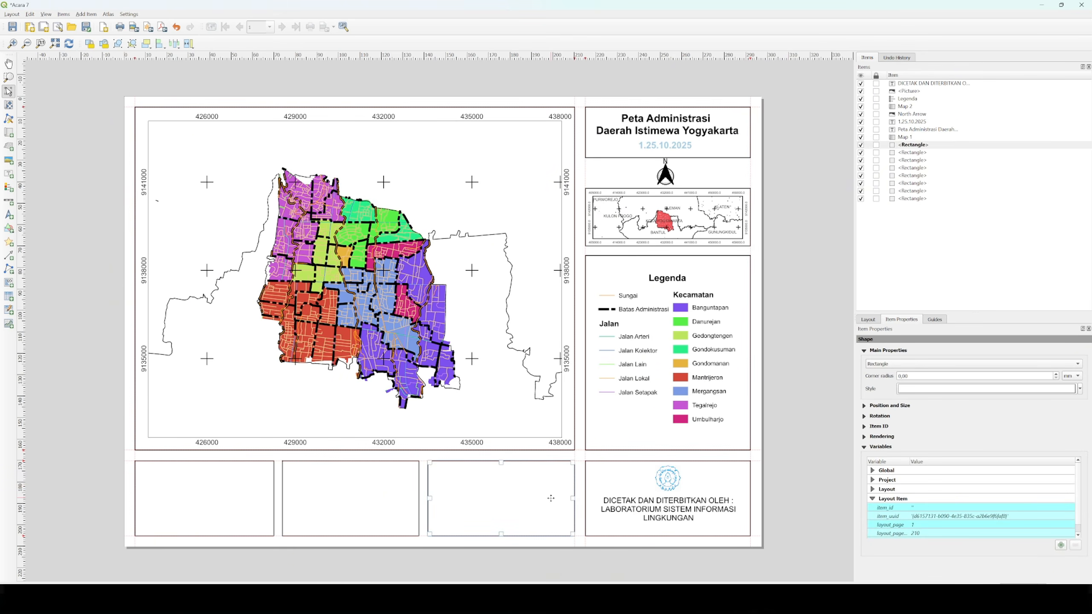